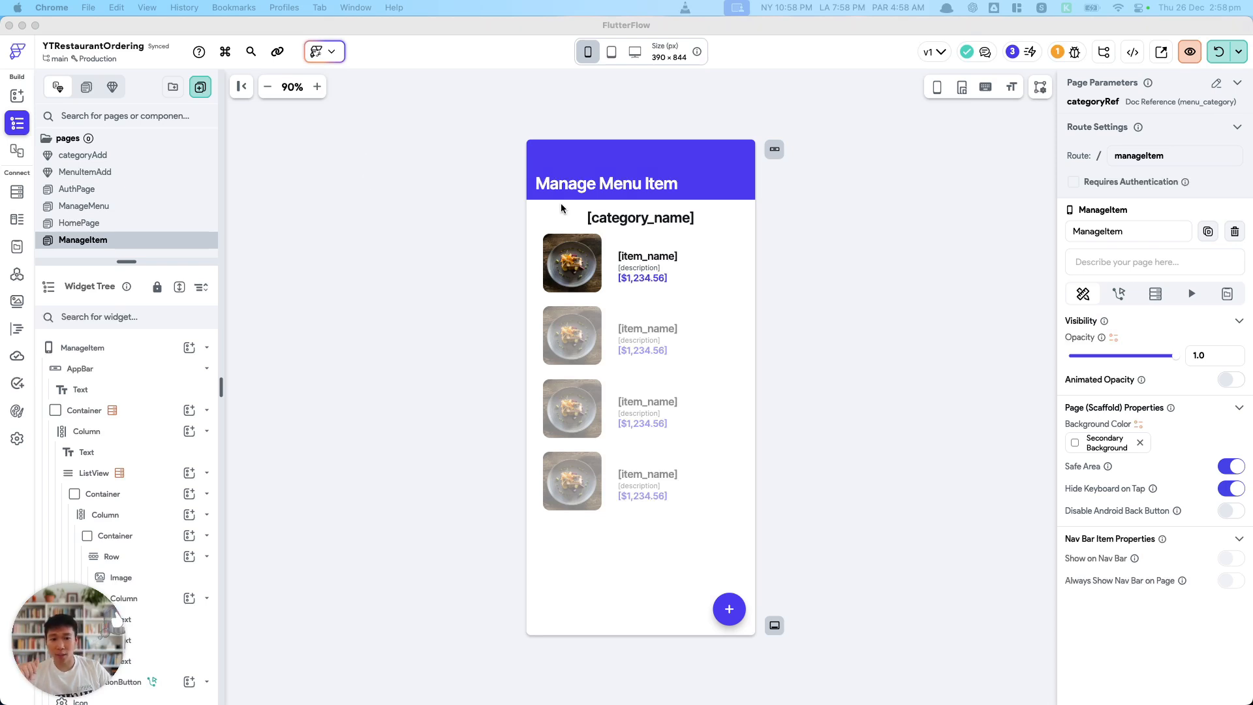
Step: Create a new page named OrderHomePage
left_click(203, 92)
left_click(896, 372)
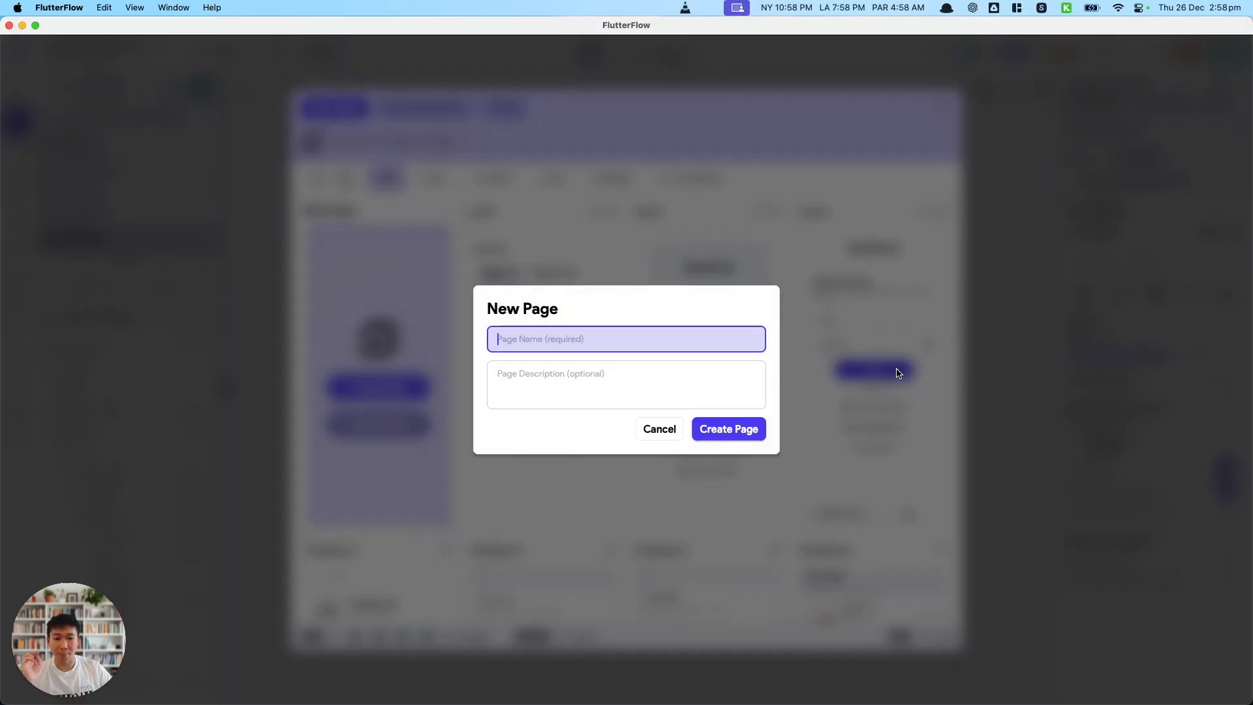
type("OrderHomePage")
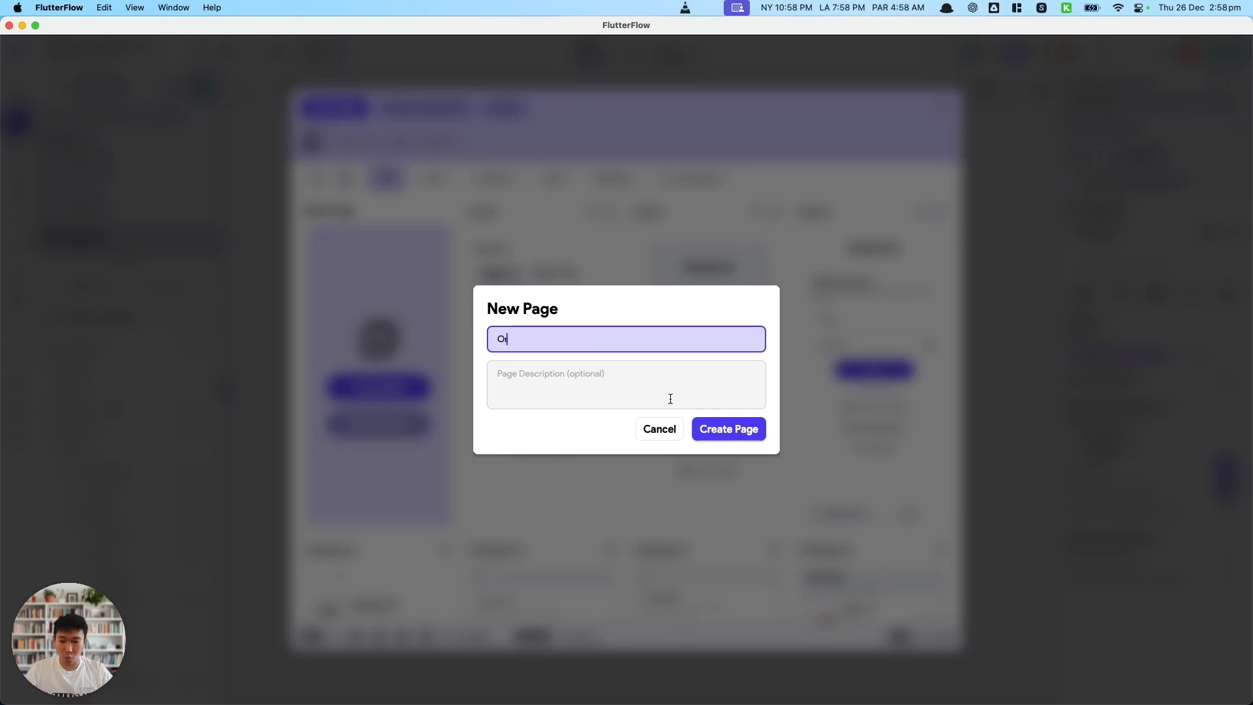
key("Return")
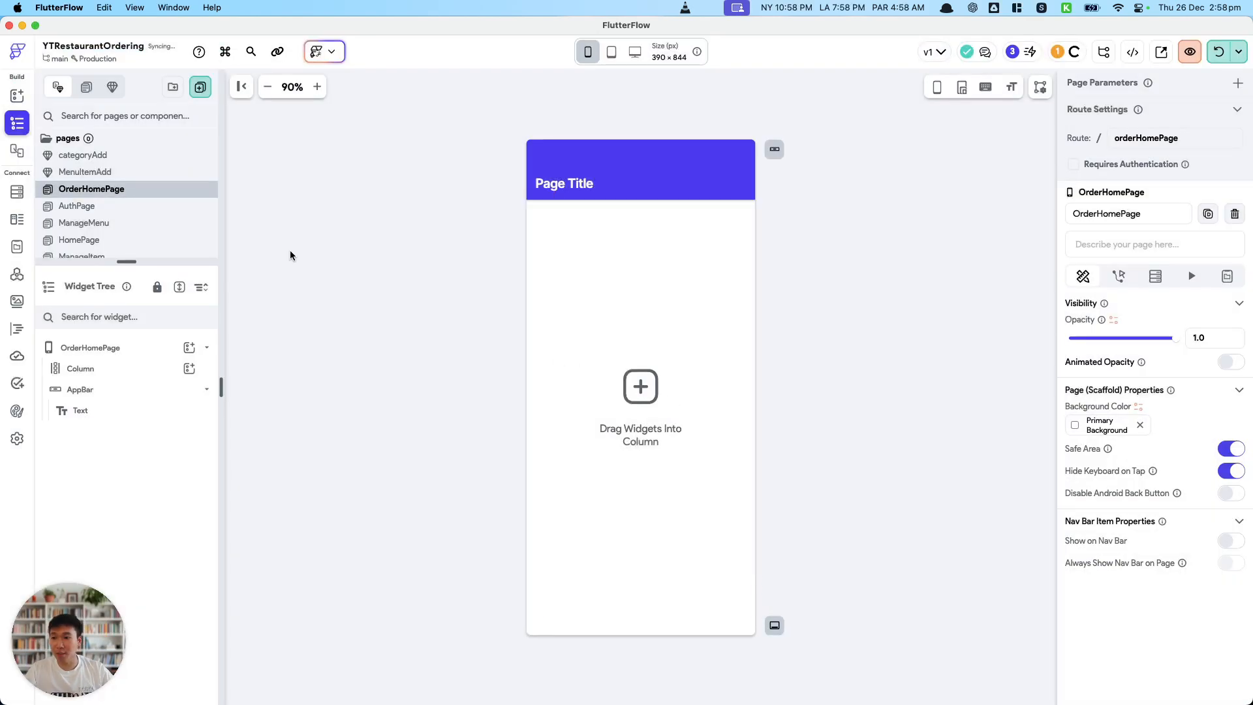
Step: Create two new page folders named Restaurant and Customer
left_click_drag(157, 261, 157, 376)
left_click(176, 90)
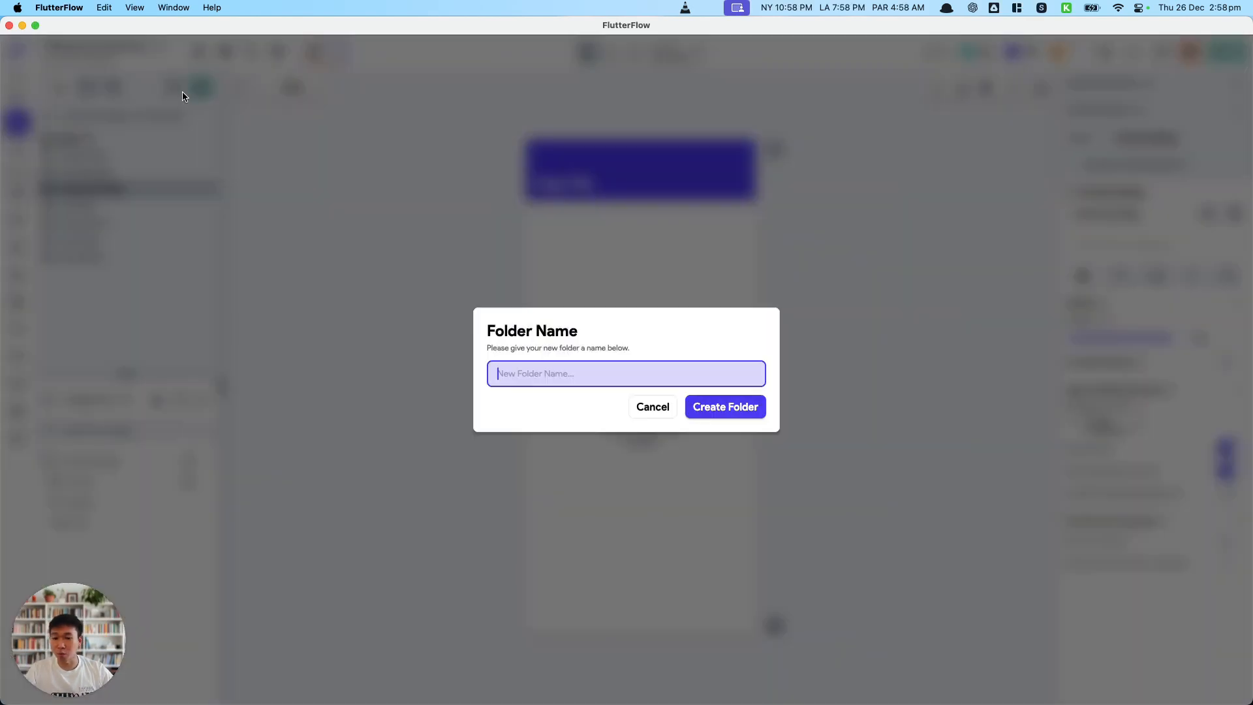
type("Restaurant")
key("Return")
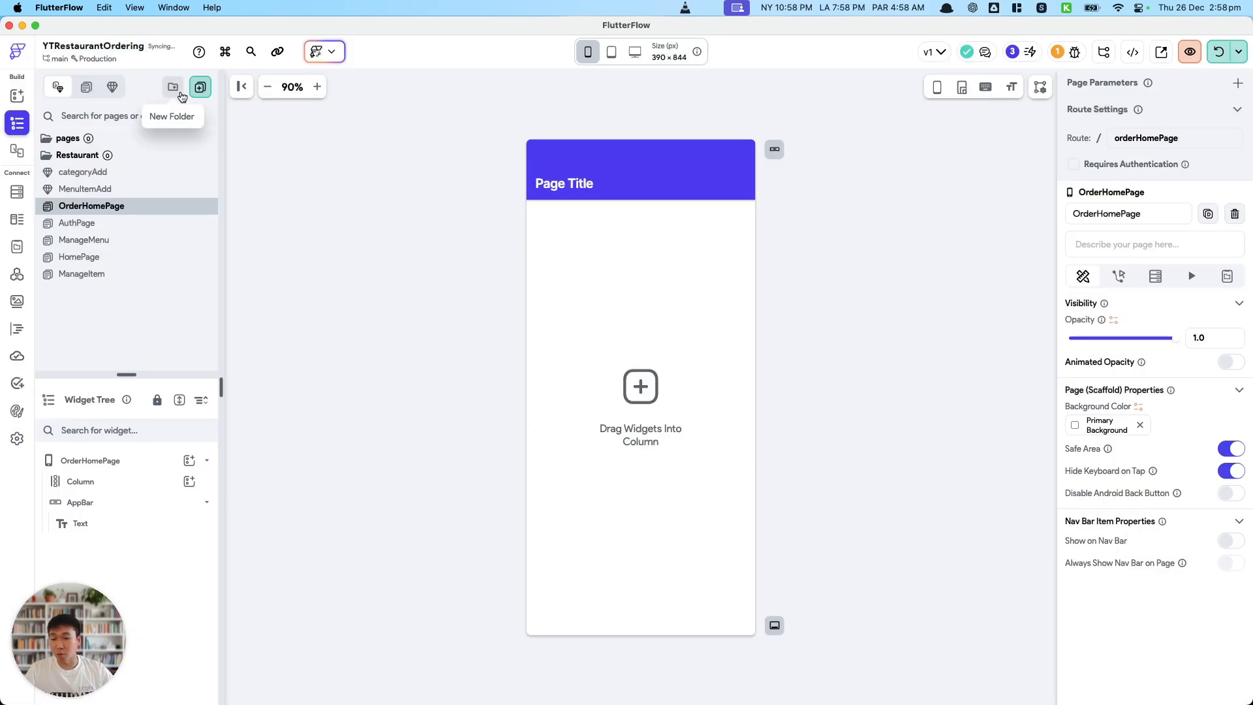
left_click(182, 94)
type("Customer")
key("Return")
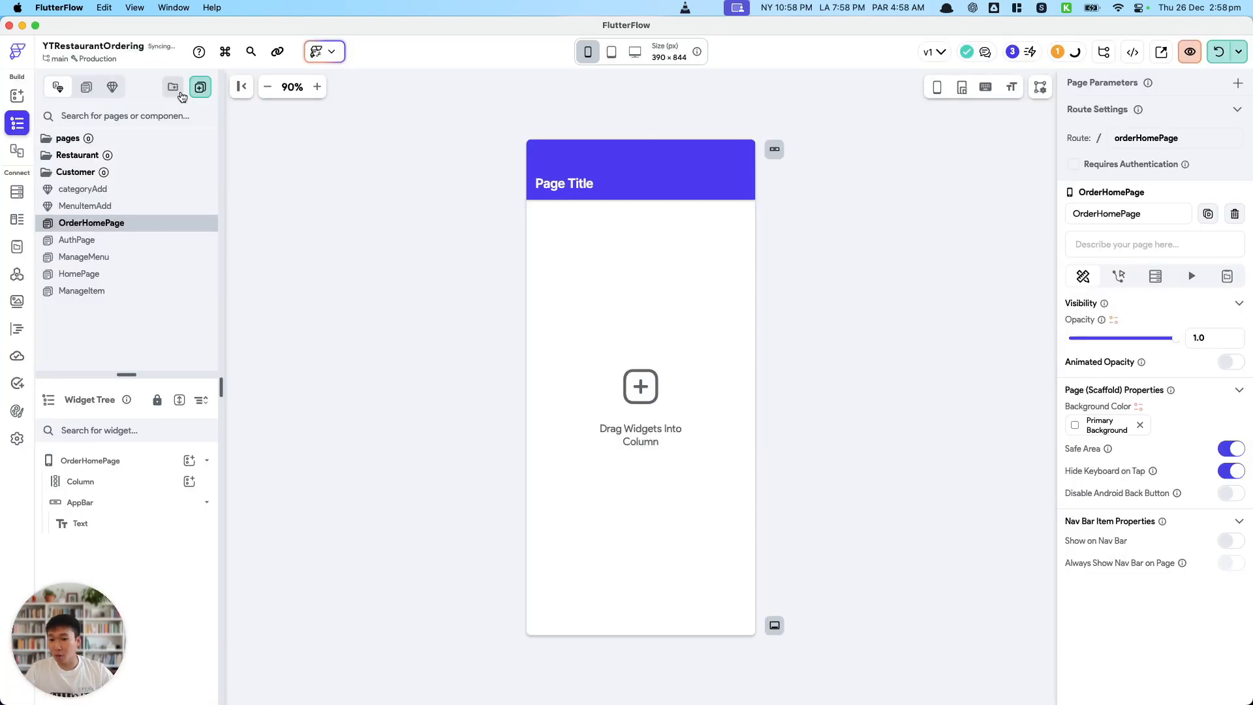
Step: Move categoryAdd, MenuItemAdd, AuthPage, ManageMenu, HomePage and ManageItem into the Restaurant folder, and OrderHomePage into the Customer folder
left_click_drag(123, 189, 150, 161)
left_click_drag(128, 208, 157, 158)
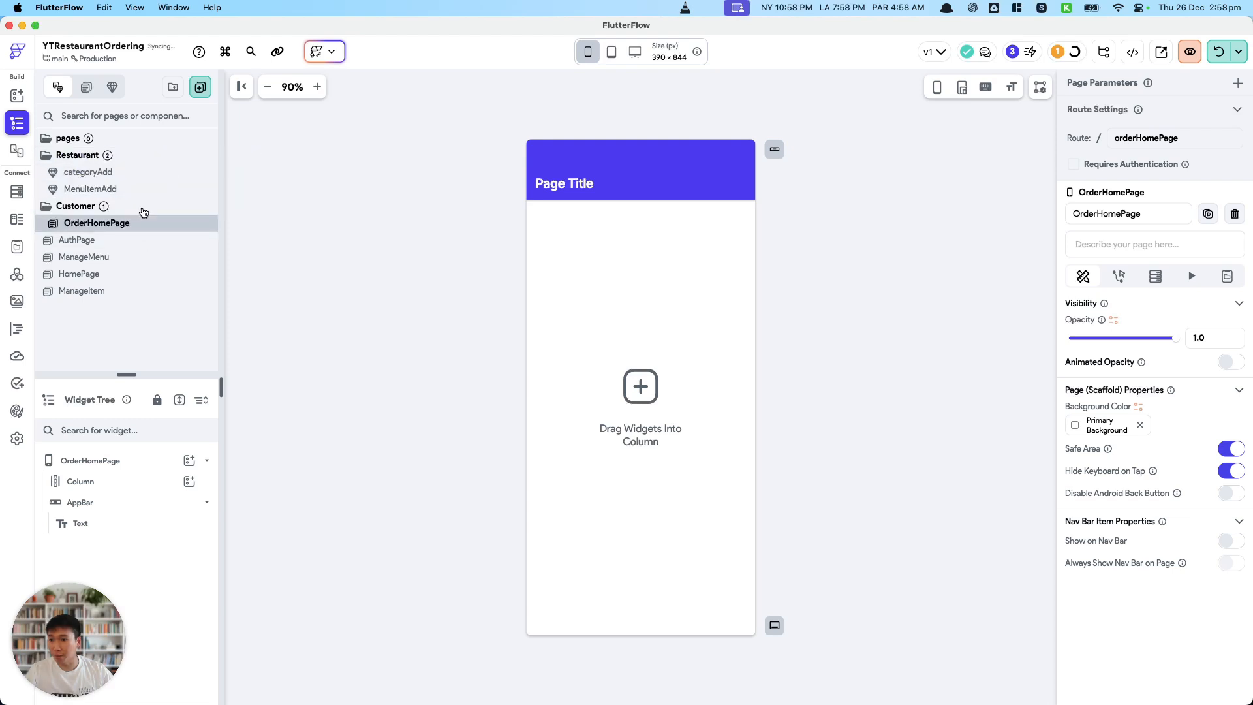
left_click_drag(139, 239, 140, 212)
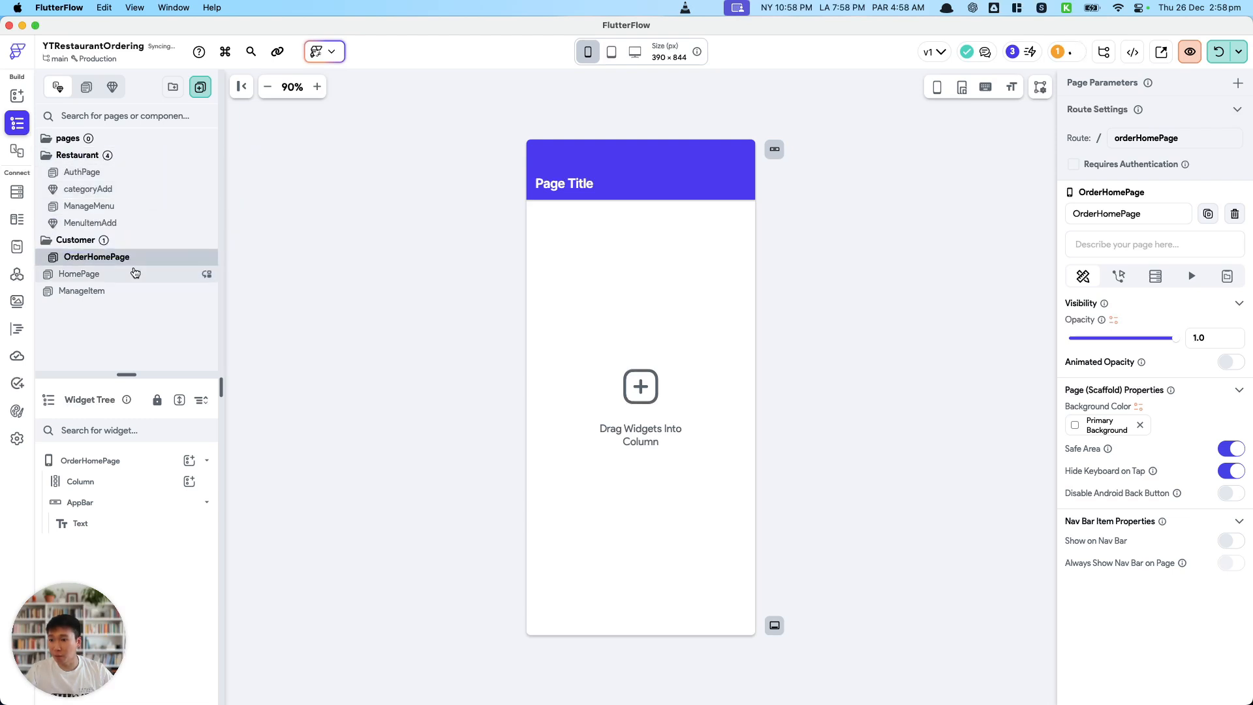
left_click_drag(131, 273, 132, 218)
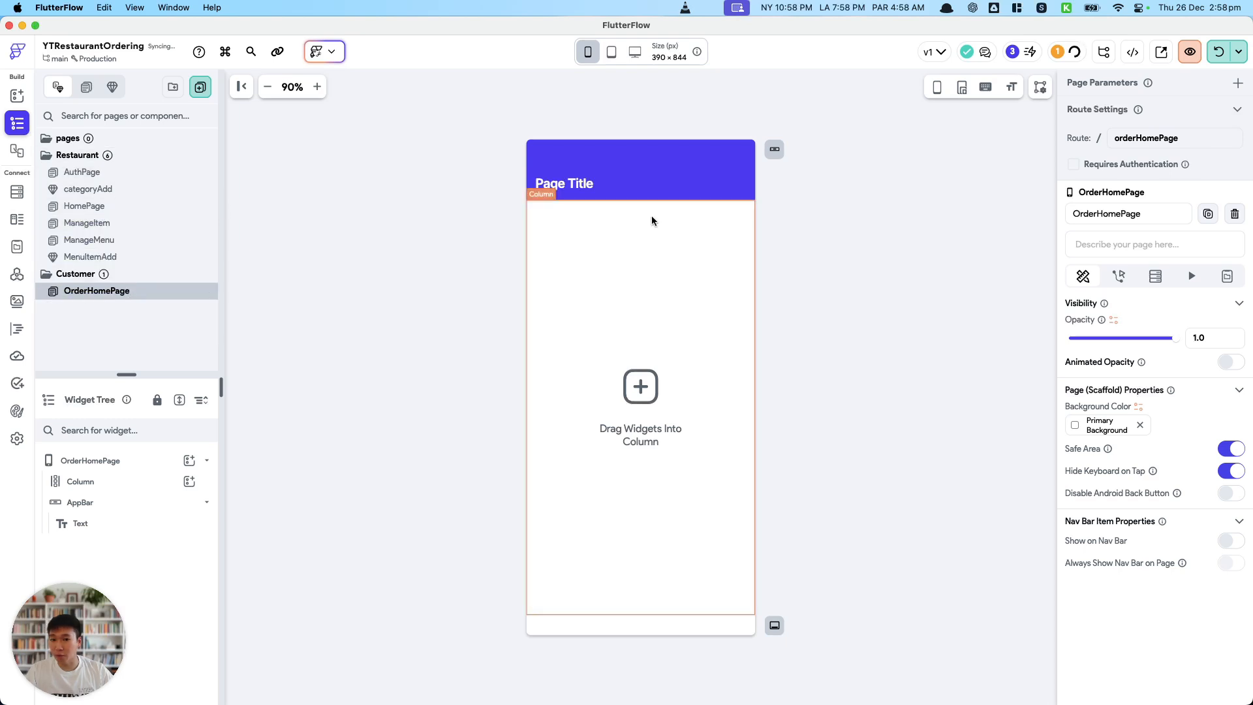
Step: Change the OrderHomePage app bar title to "Welcome" and delete the page's default Column
left_click(538, 184)
type("Welcome")
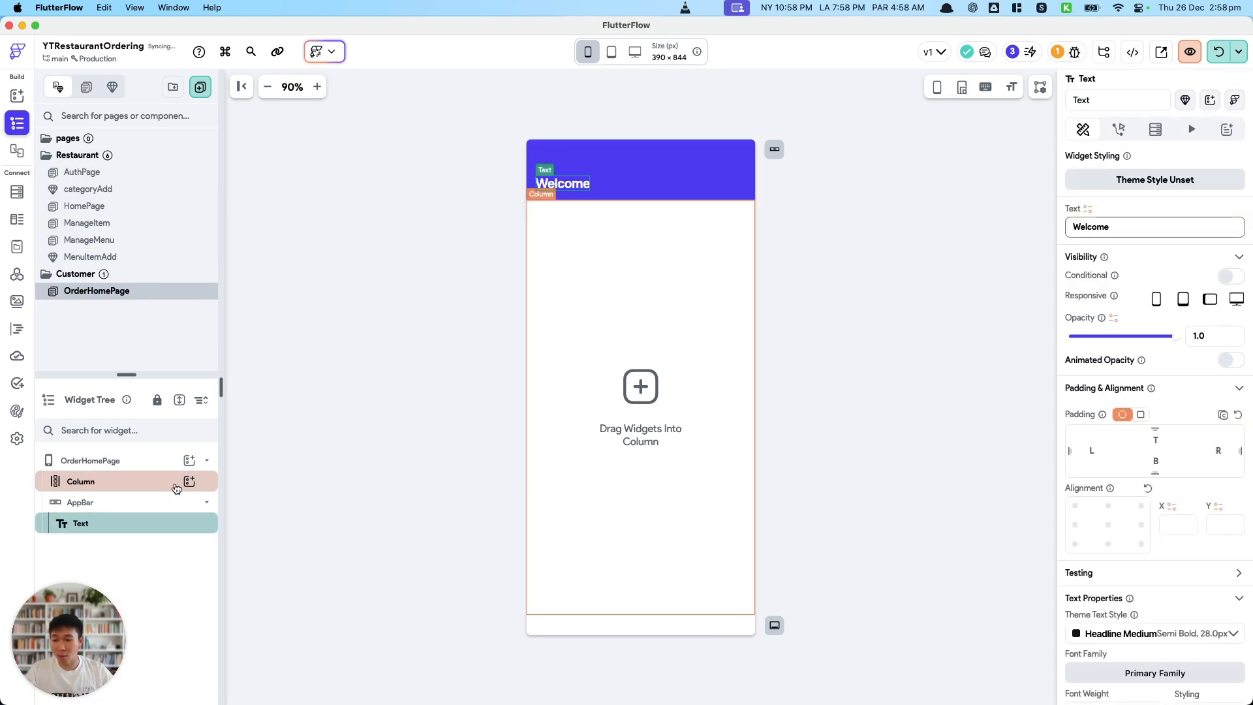
left_click(121, 482)
key("BackSpace")
key("BackSpace")
Step: Add a Container to OrderHomePage with infinite width, no fixed height and no fill color
left_click(197, 466)
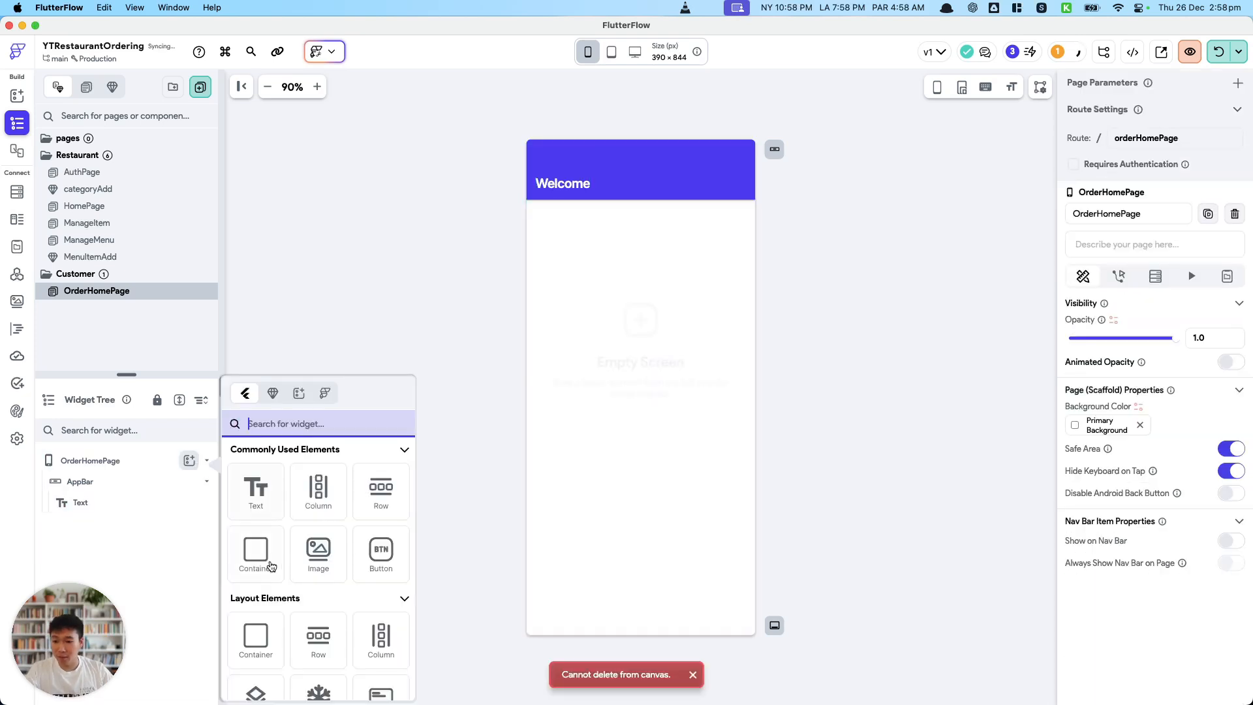
left_click(271, 566)
double_click(1121, 606)
key("BackSpace")
left_click_drag(1210, 604, 1161, 607)
key("BackSpace")
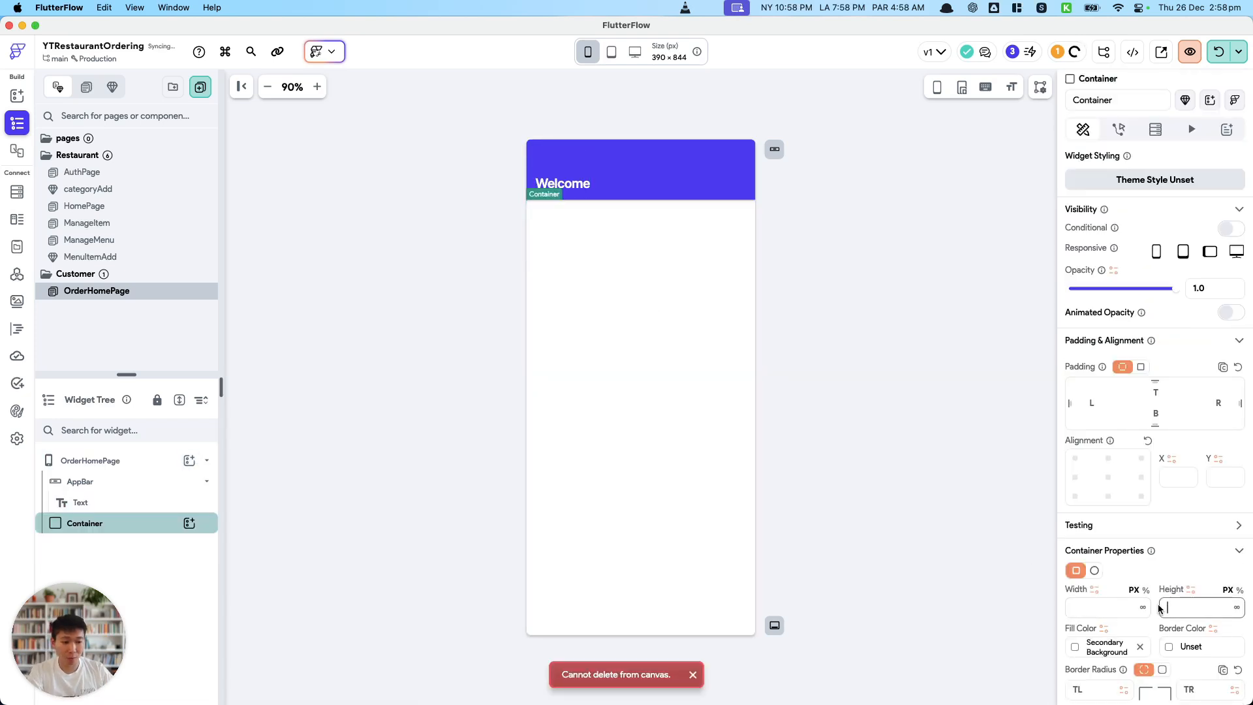
left_click(1143, 608)
left_click(1140, 646)
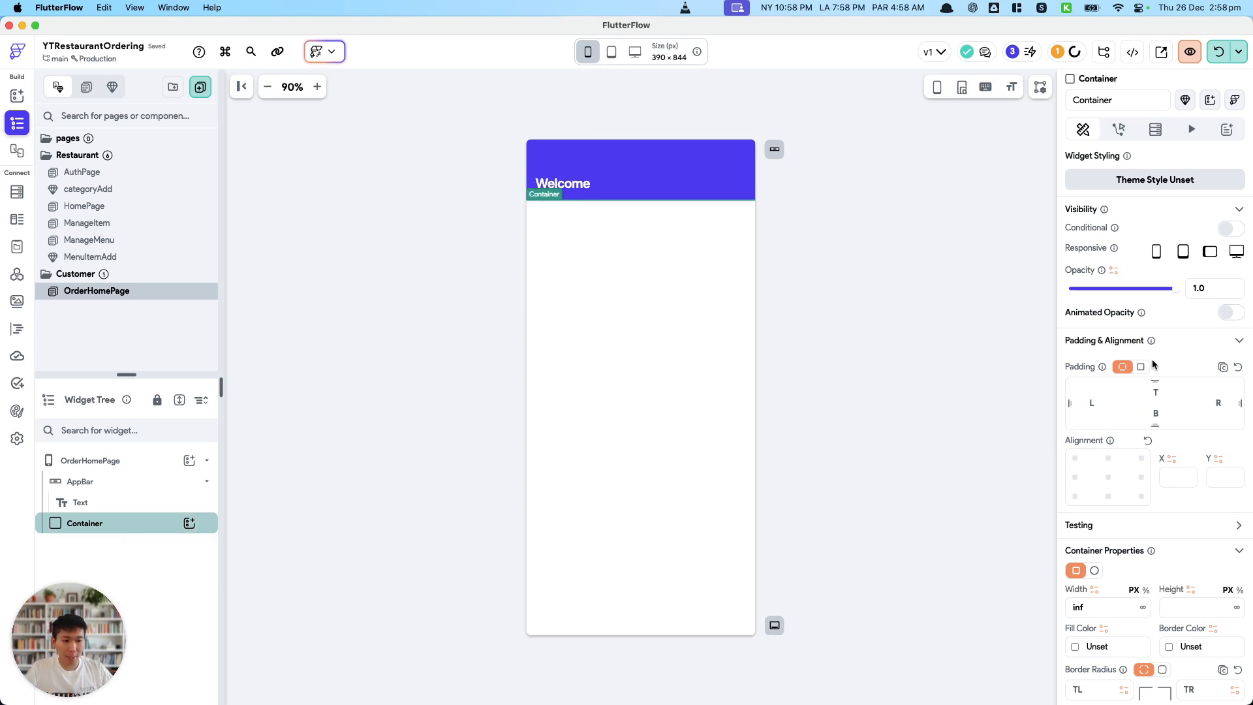
Step: Set a uniform padding of 16 on all sides of the Container
left_click(1139, 366)
left_click(1197, 386)
type("16")
left_click(980, 361)
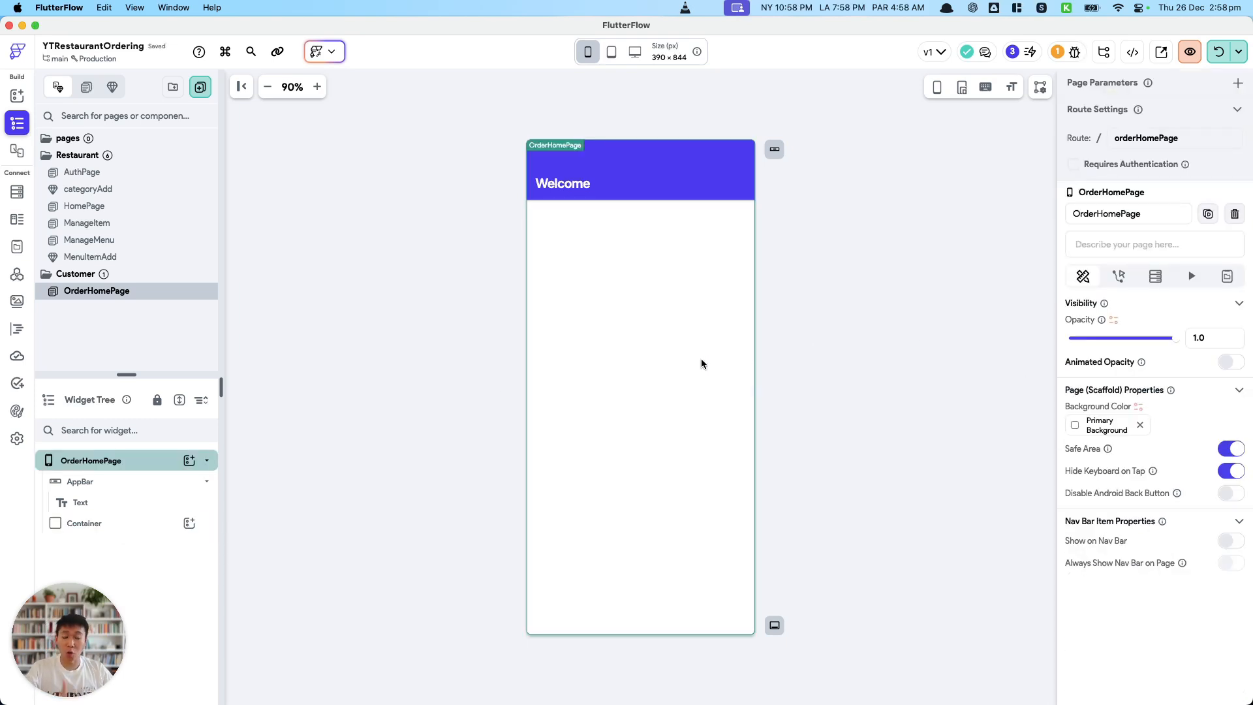
left_click(141, 528)
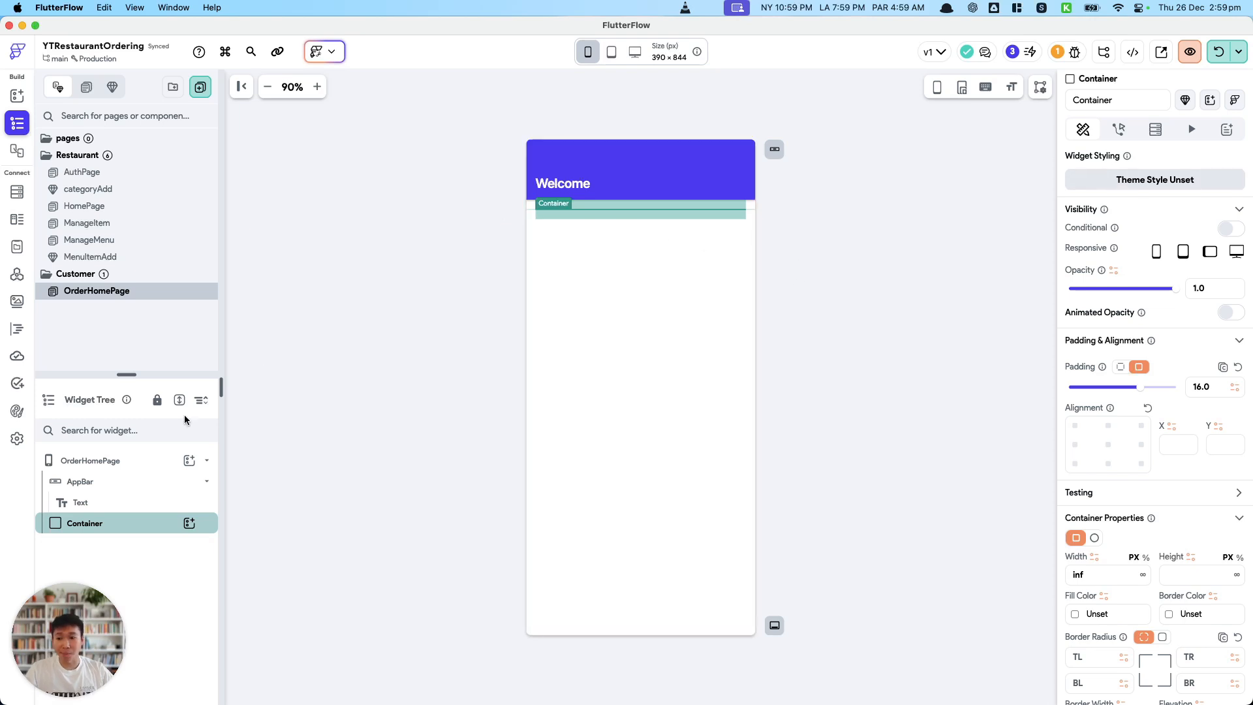
Step: Define a required String page parameter named restaurantid on OrderHomePage and set the page route to orderHomePage/:restaurantid
left_click(791, 374)
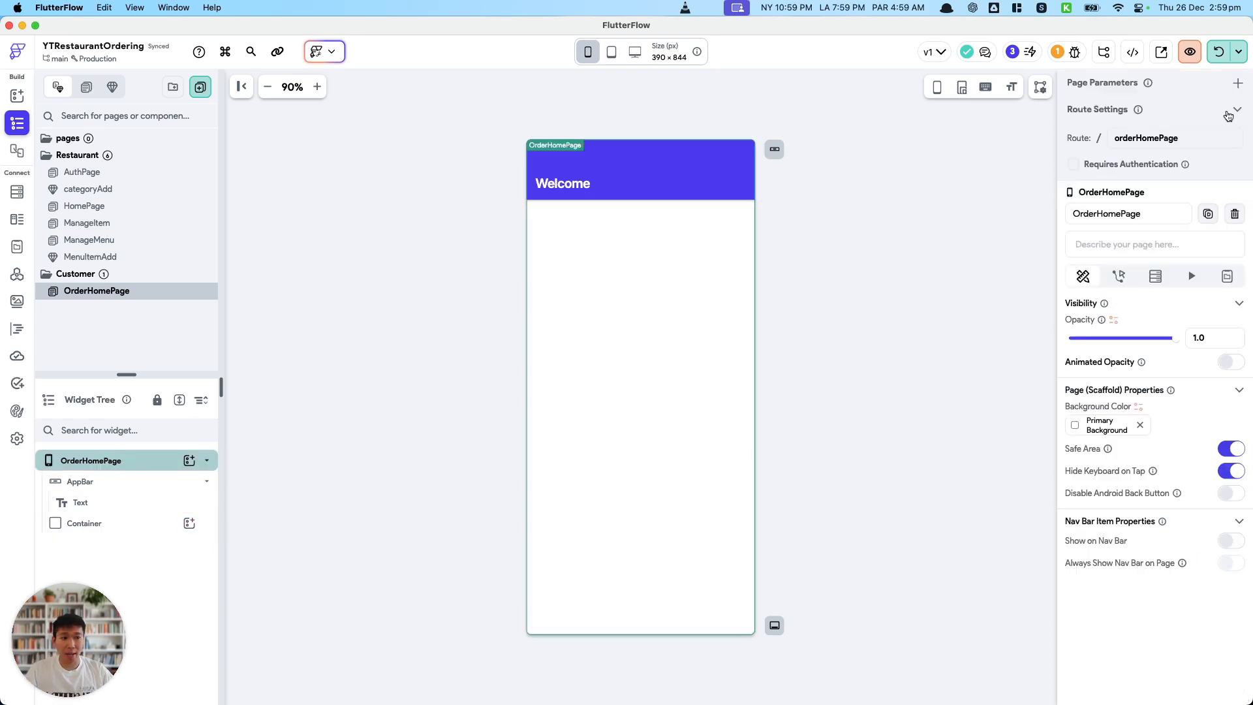
left_click(1238, 83)
left_click(1152, 154)
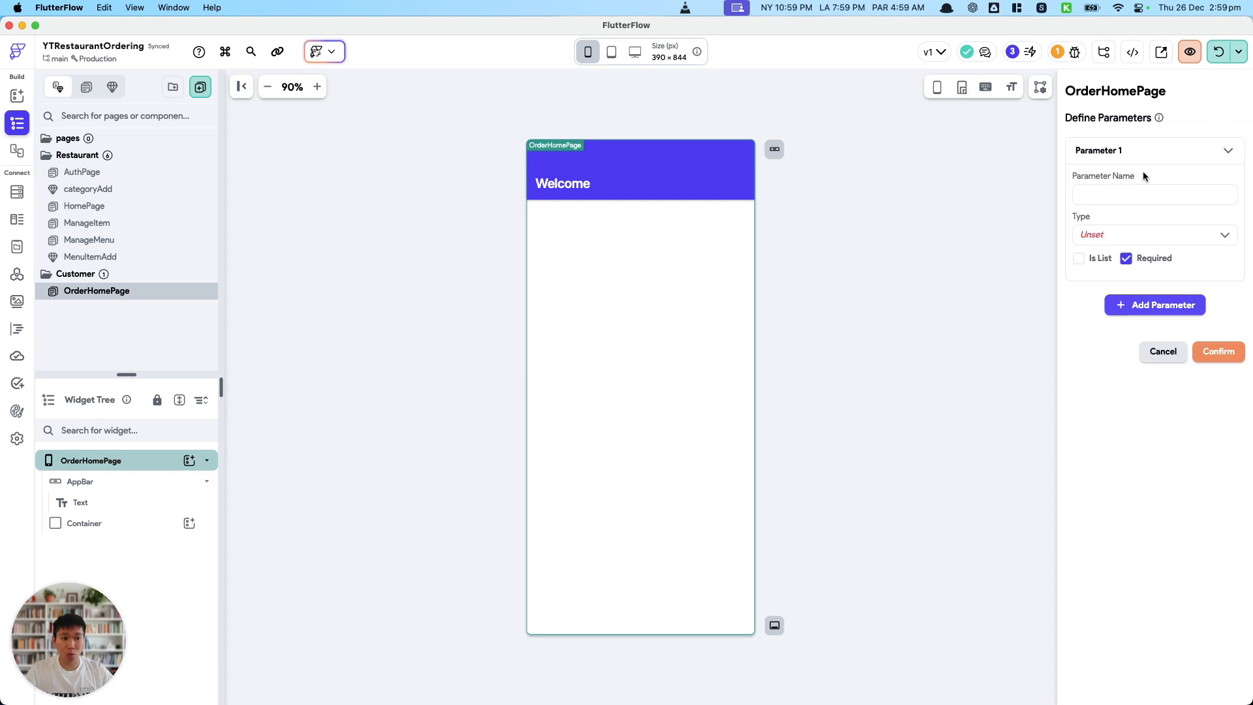
type("res")
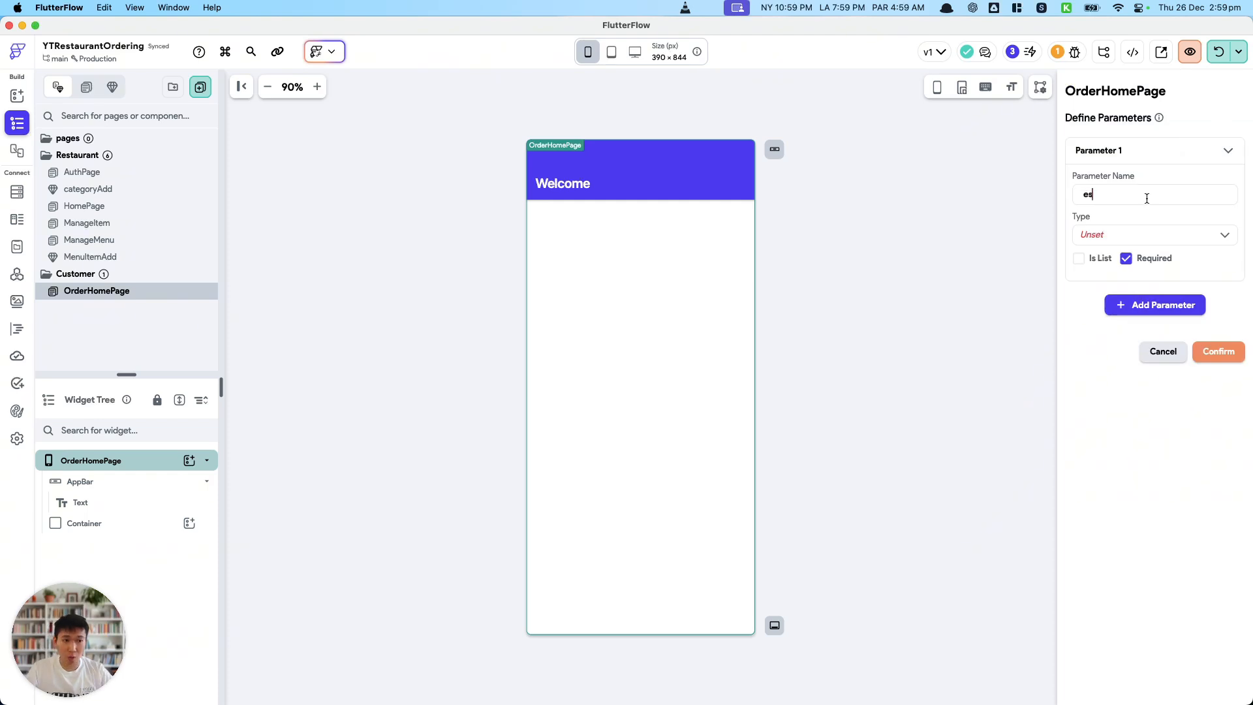
type("taurantid")
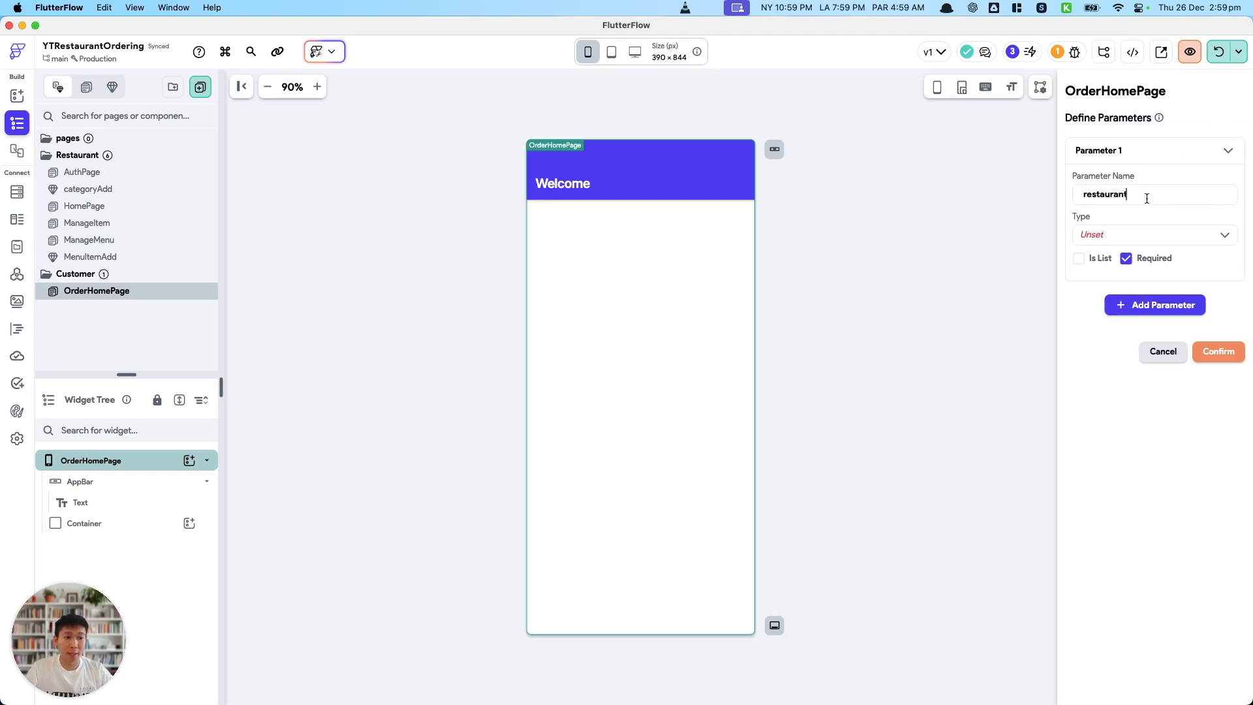
left_click(1129, 236)
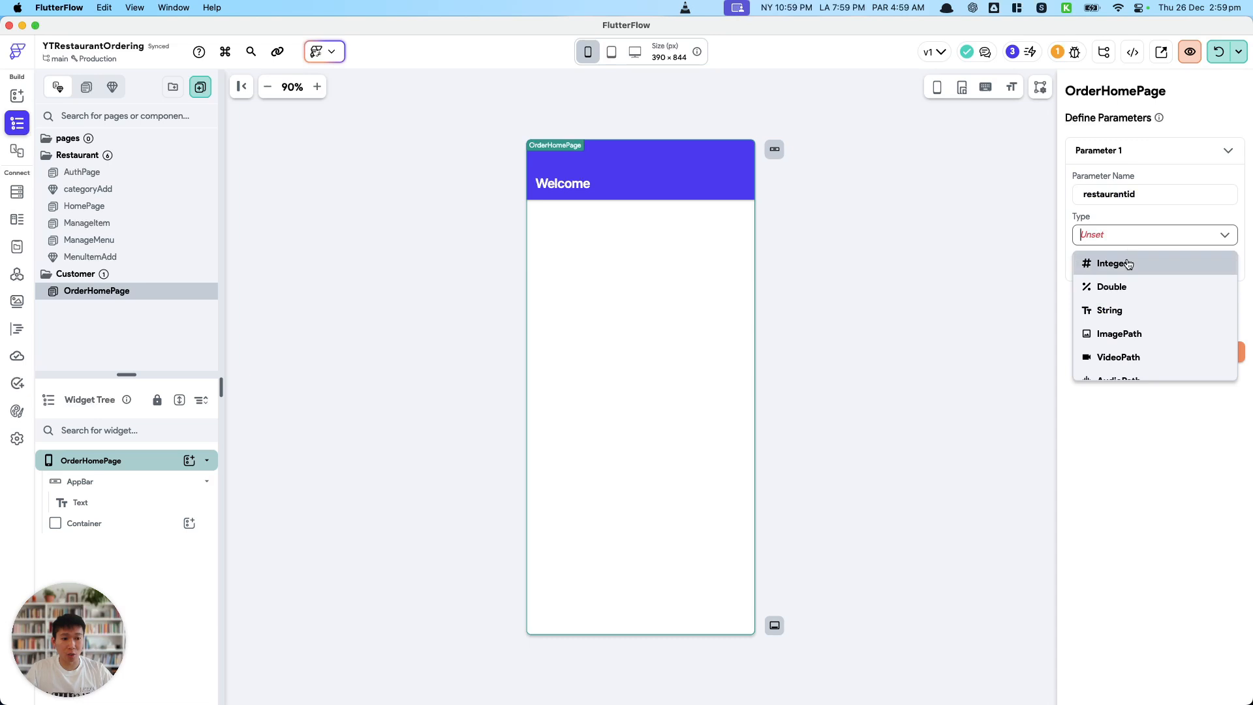
left_click(1139, 310)
left_click(1215, 391)
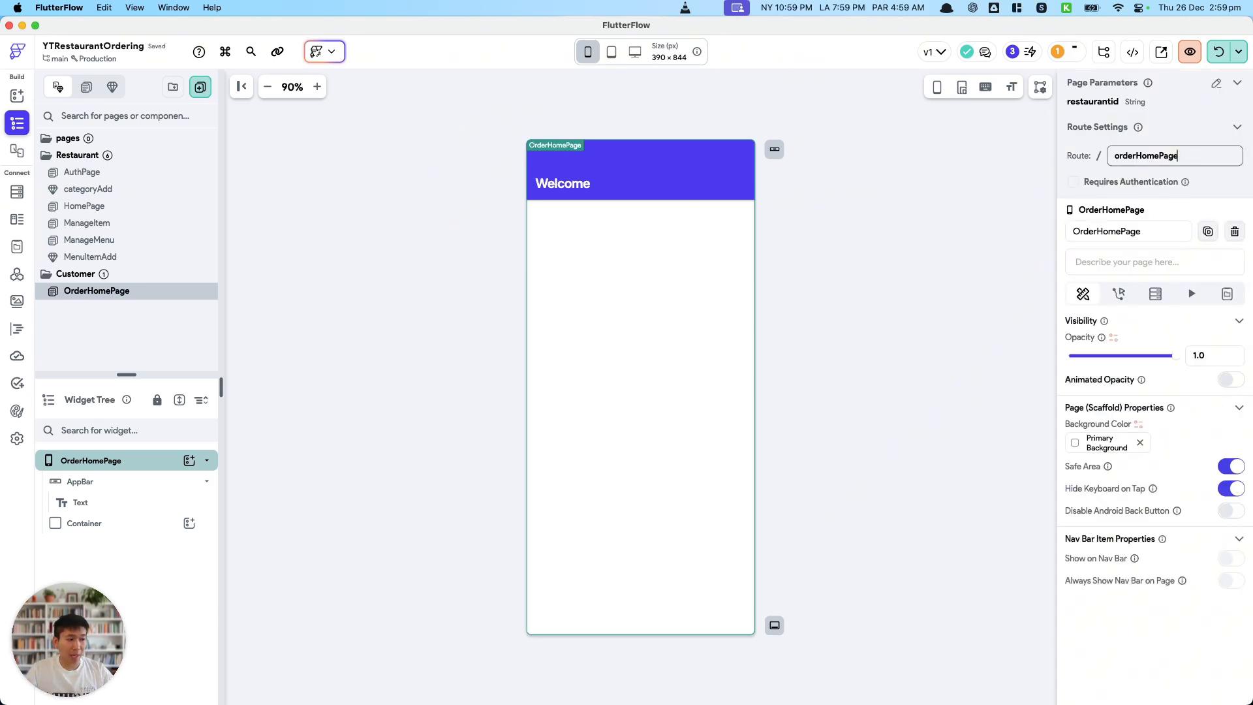
left_click(1204, 160)
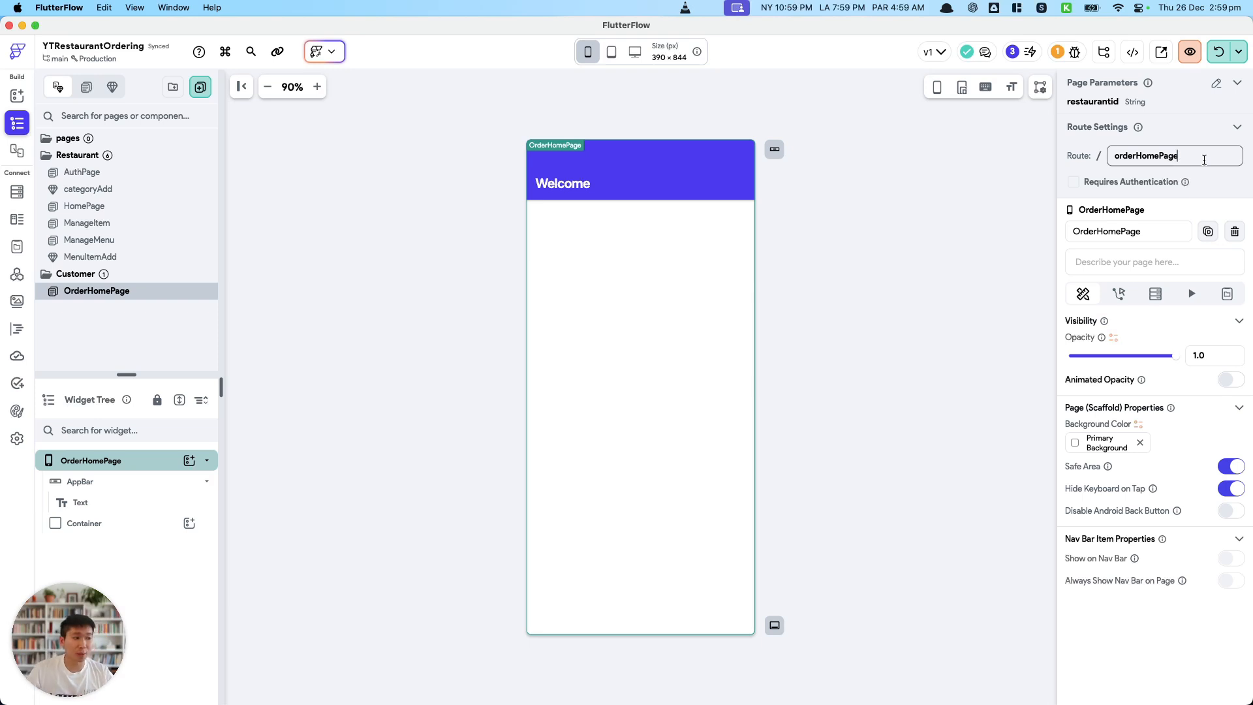
type("/:restaurantid")
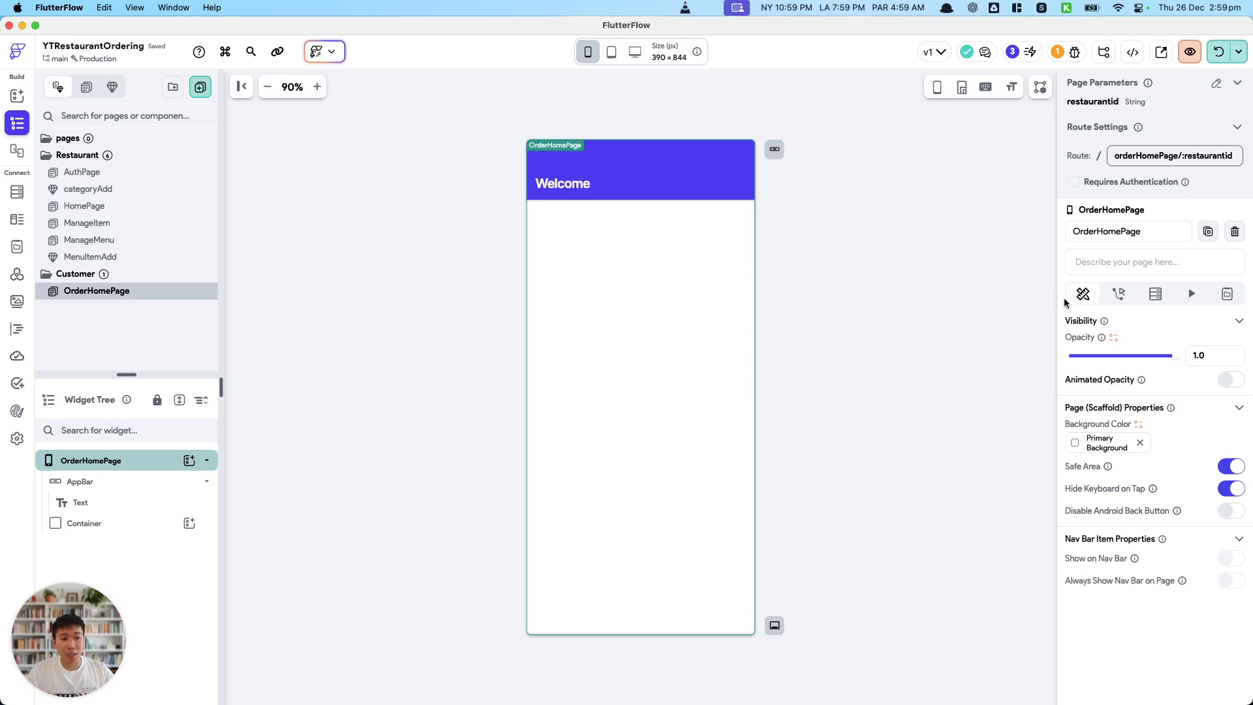
left_click(1118, 294)
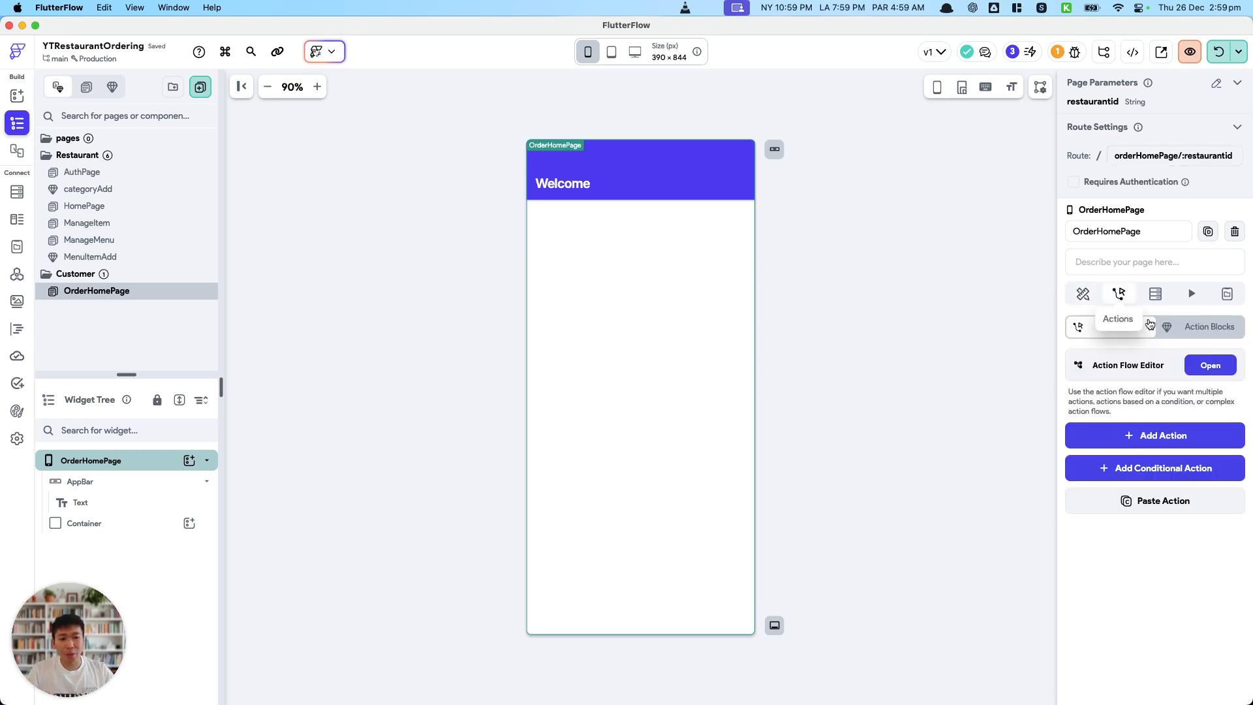
left_click(1218, 369)
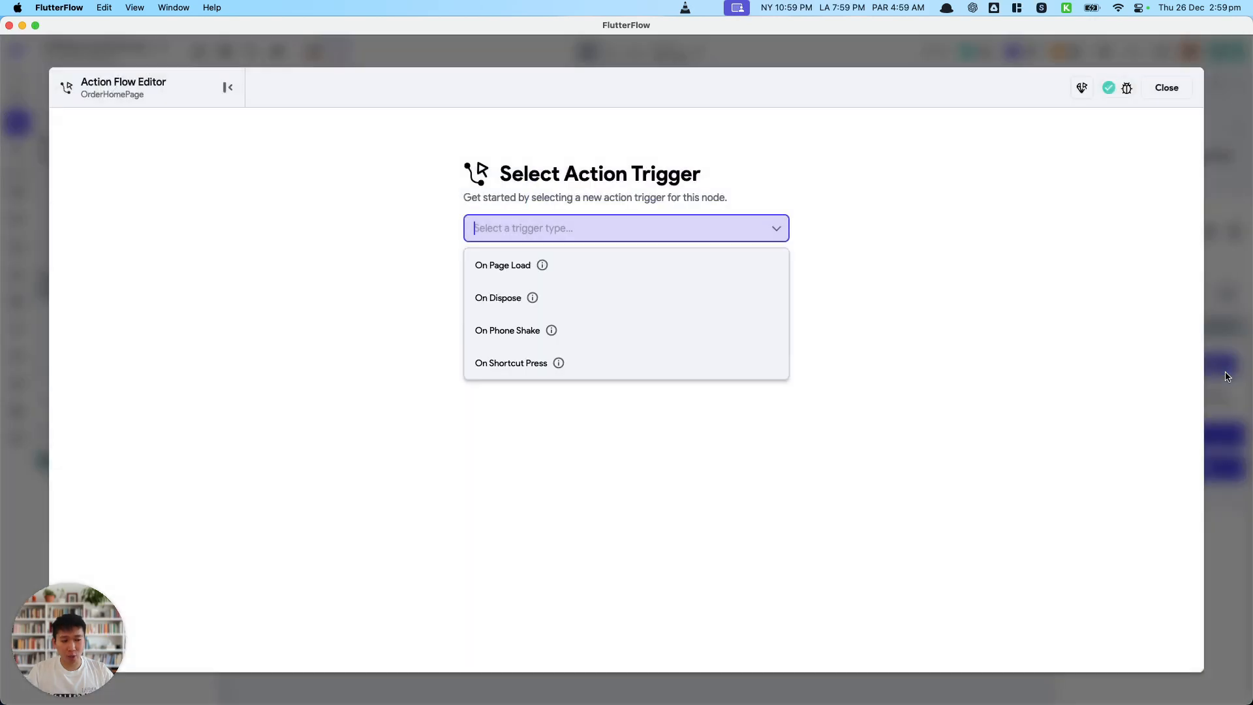
left_click(616, 265)
left_click(1152, 92)
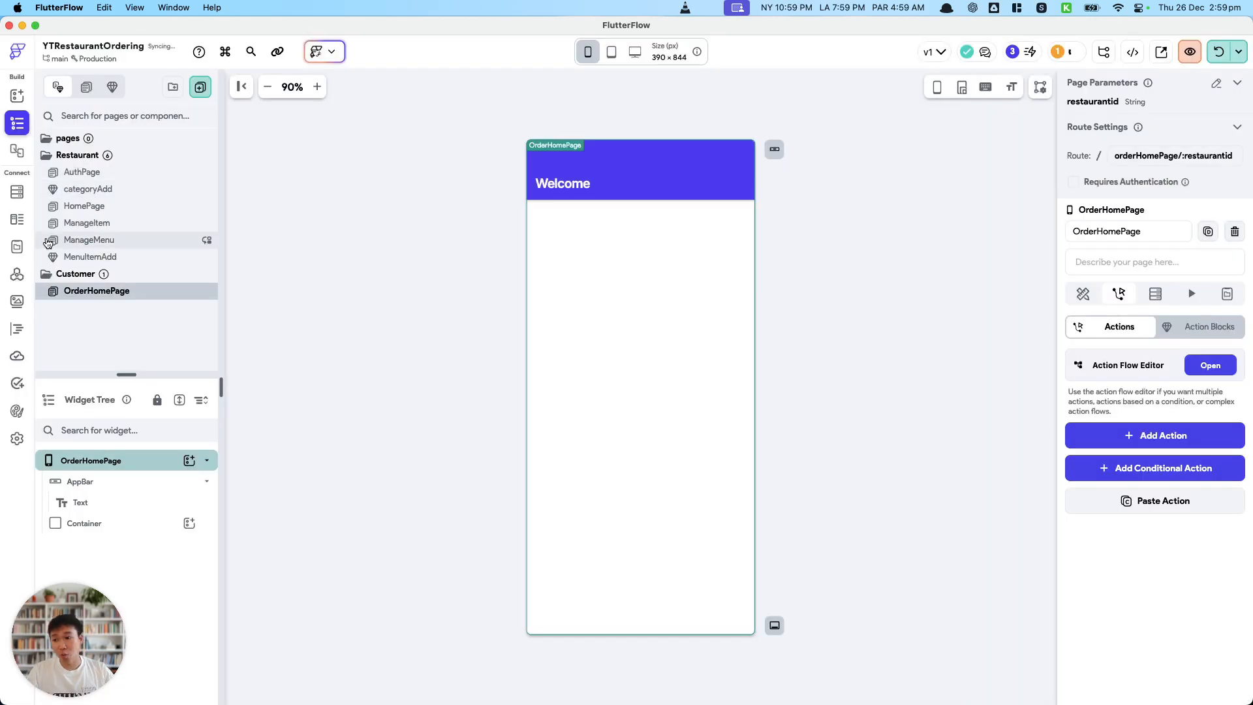
Step: Create a new custom code action named getRestaurantRef
left_click(17, 329)
left_click(187, 99)
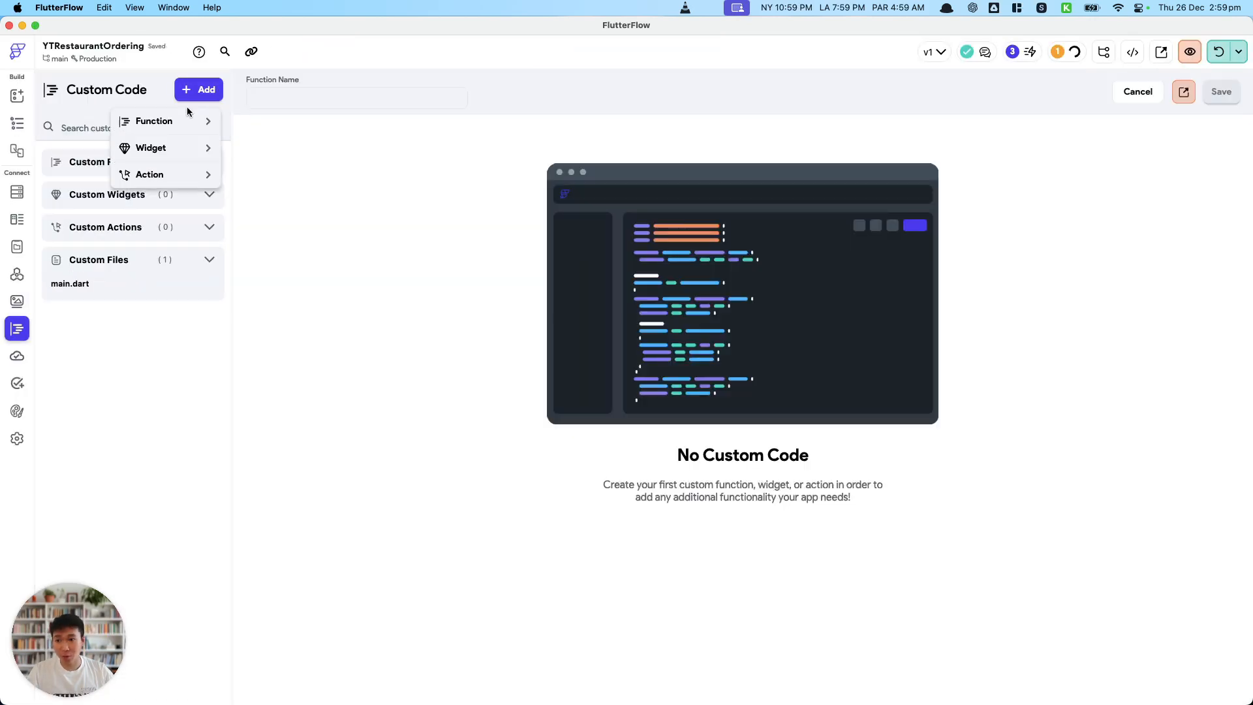
left_click(187, 174)
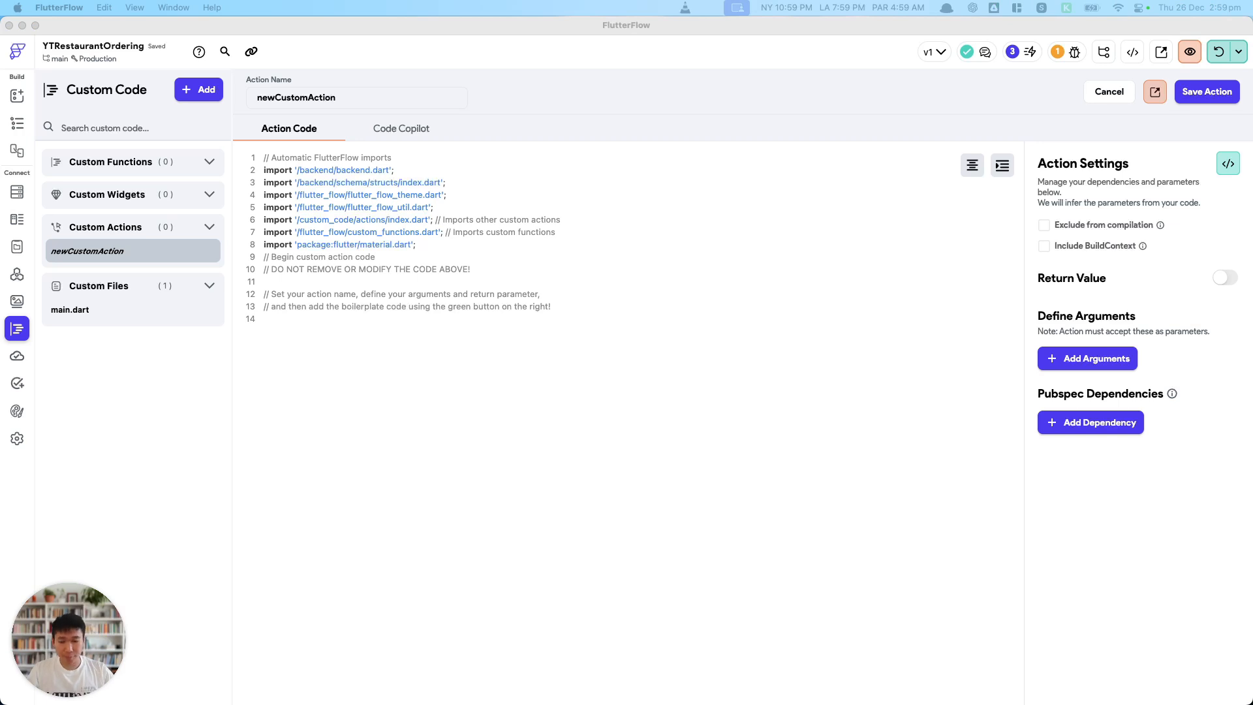
left_click(346, 93)
key("super+a")
type("get")
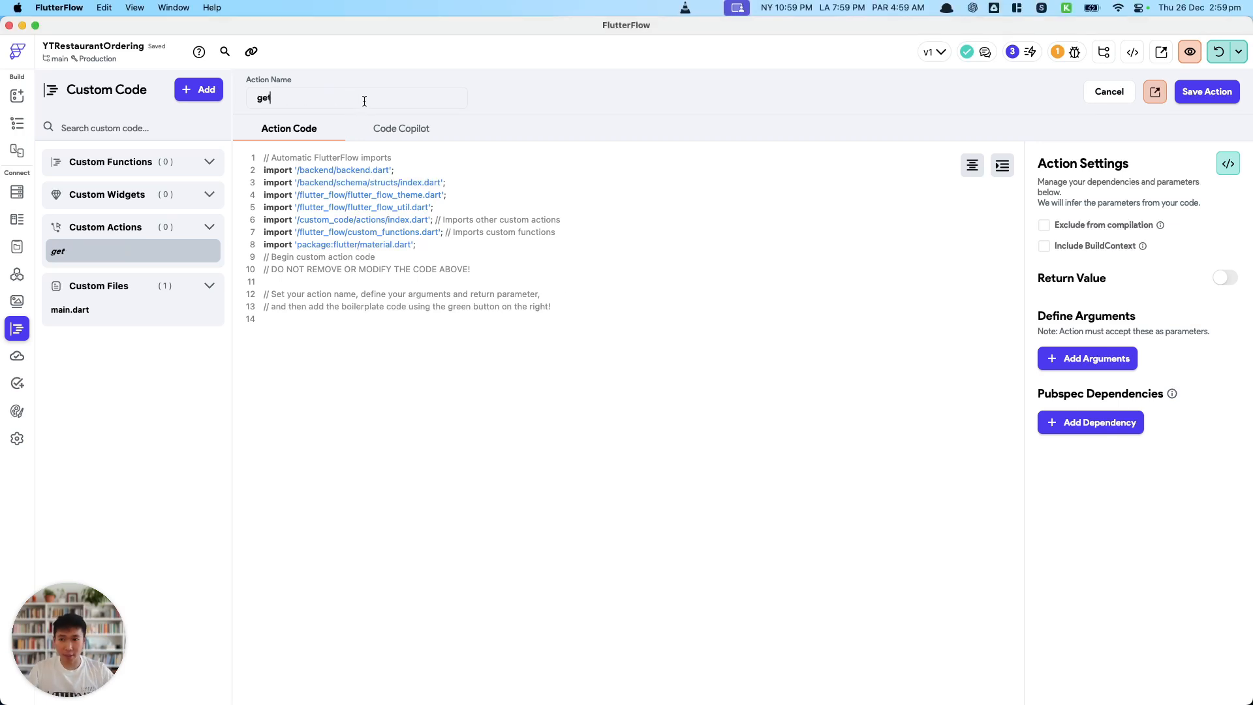
type("RestaurantRef")
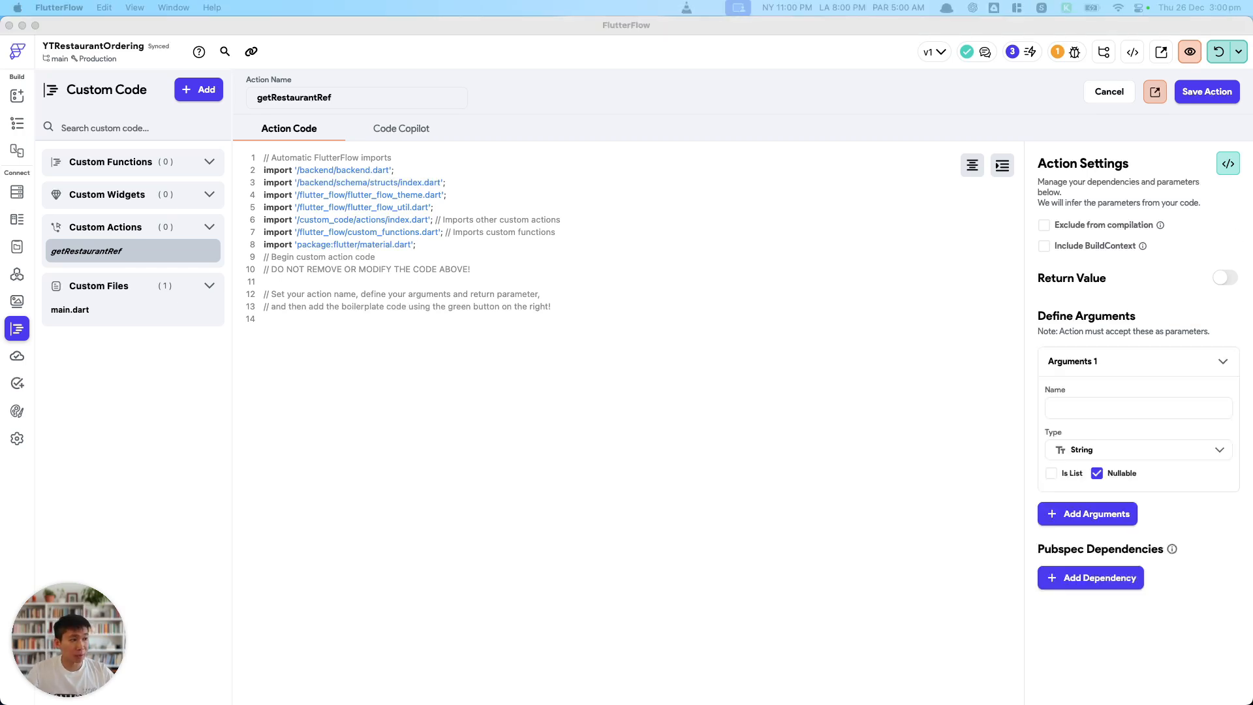
Step: Give the action a non-nullable DocumentReference return value of document type restaurants and a non-nullable String argument named ref
left_click(1225, 277)
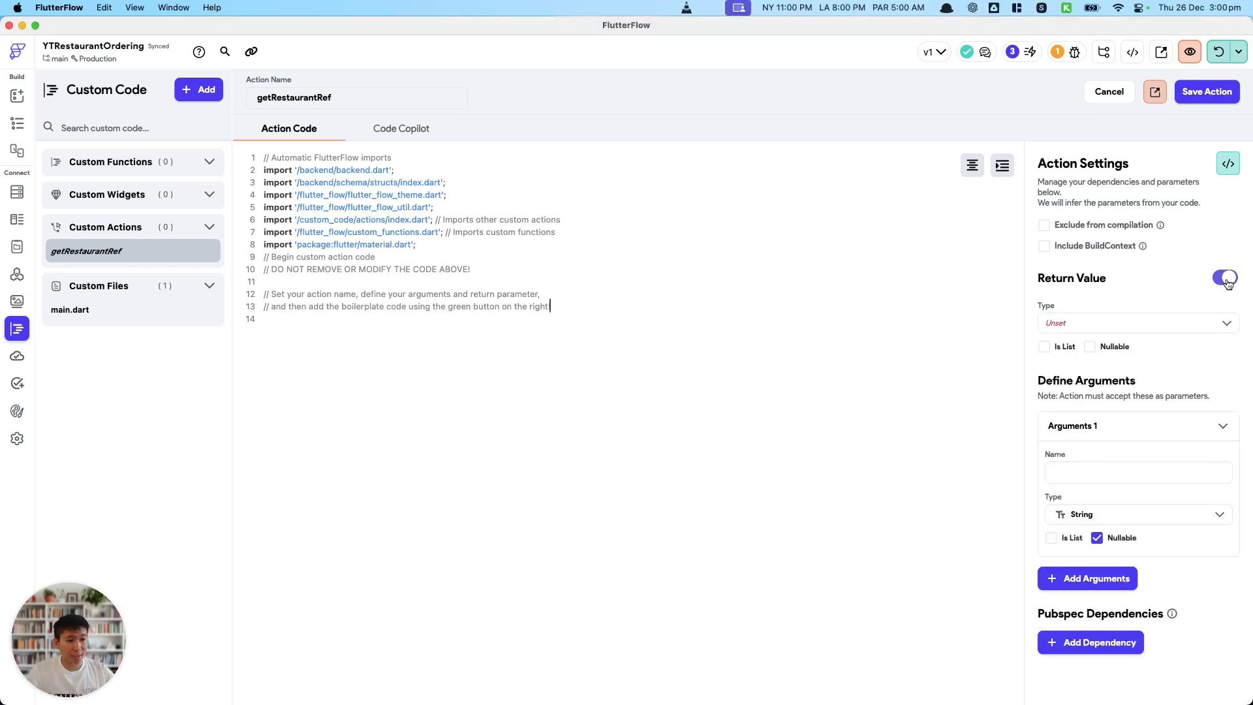
left_click(1102, 322)
scroll(1112, 347, "down", 3)
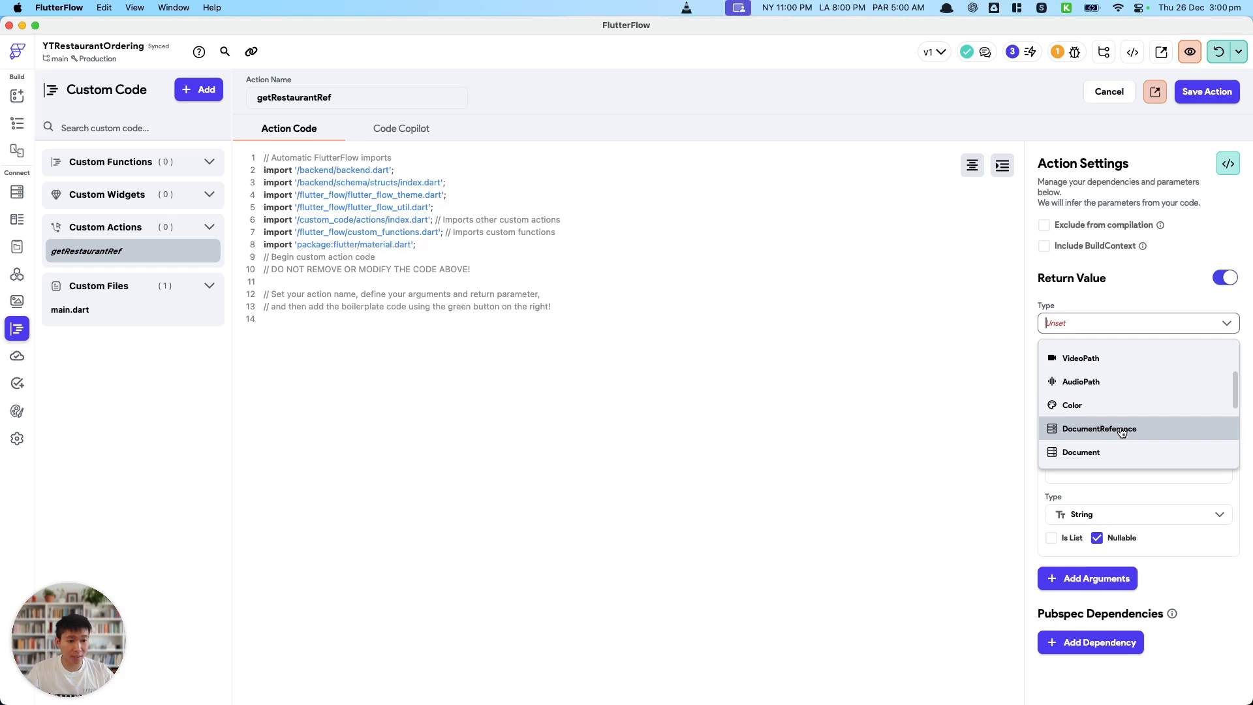
left_click(1120, 427)
left_click(1076, 385)
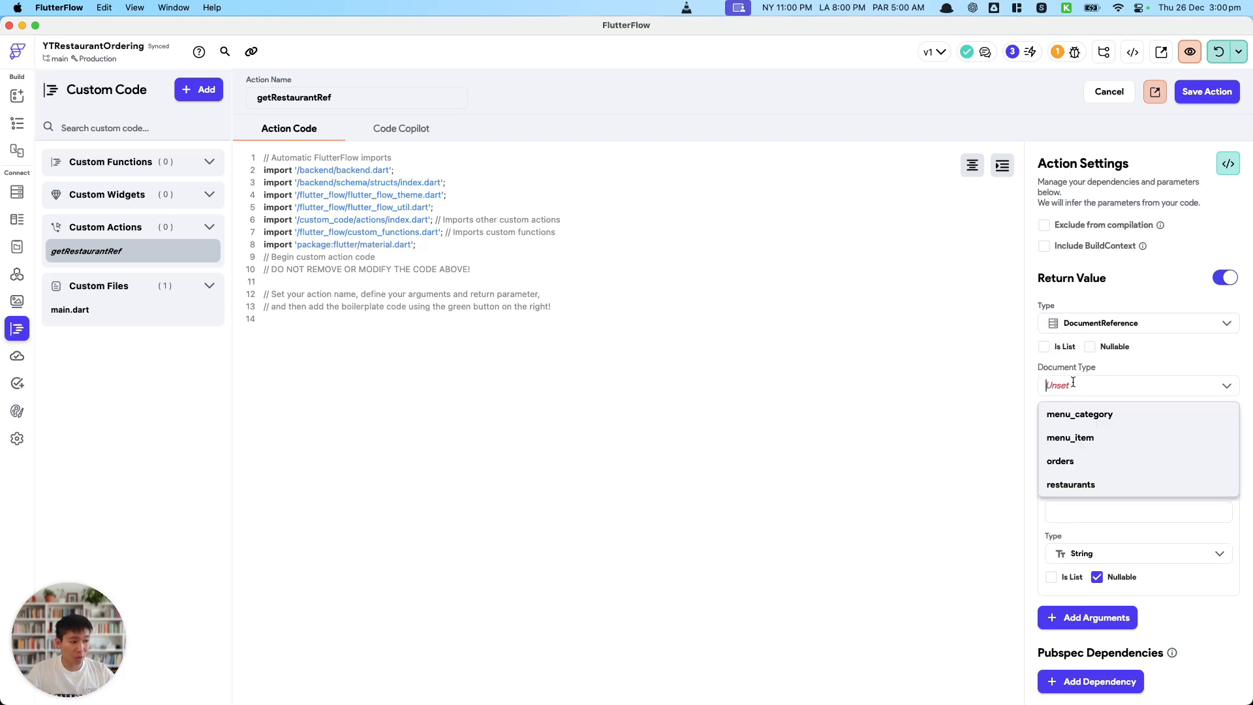
left_click(1098, 485)
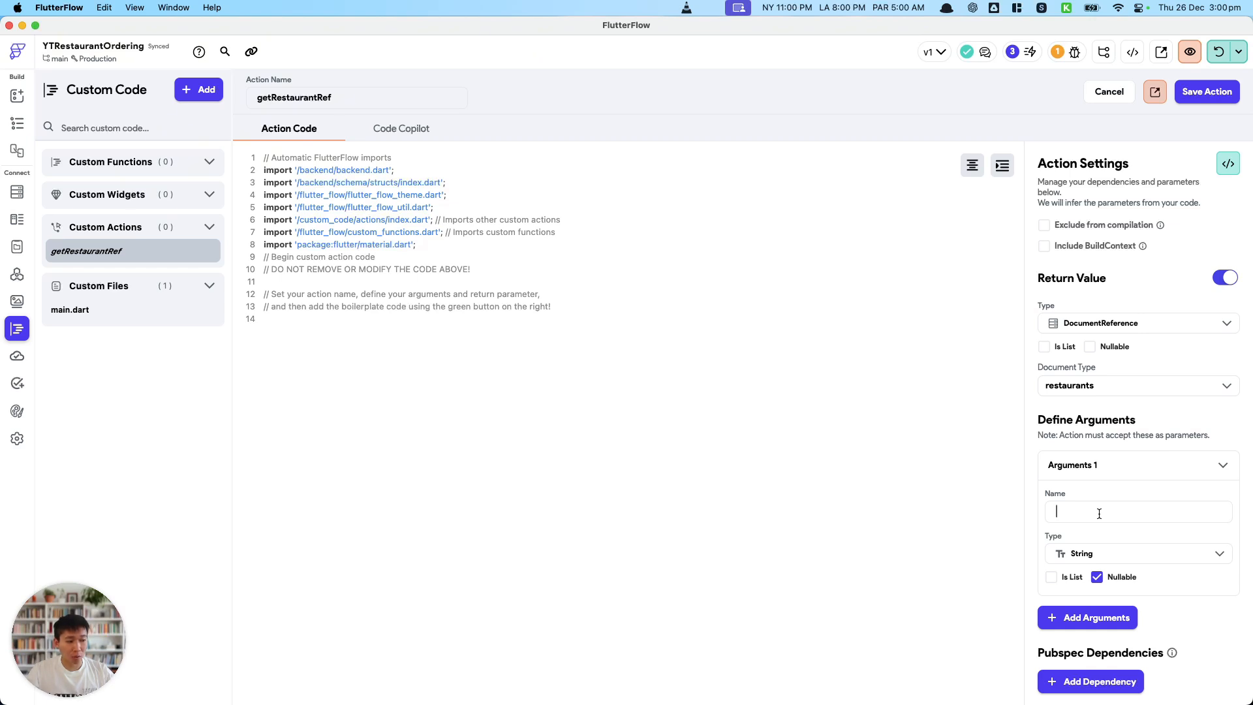
type("ref")
left_click(1096, 578)
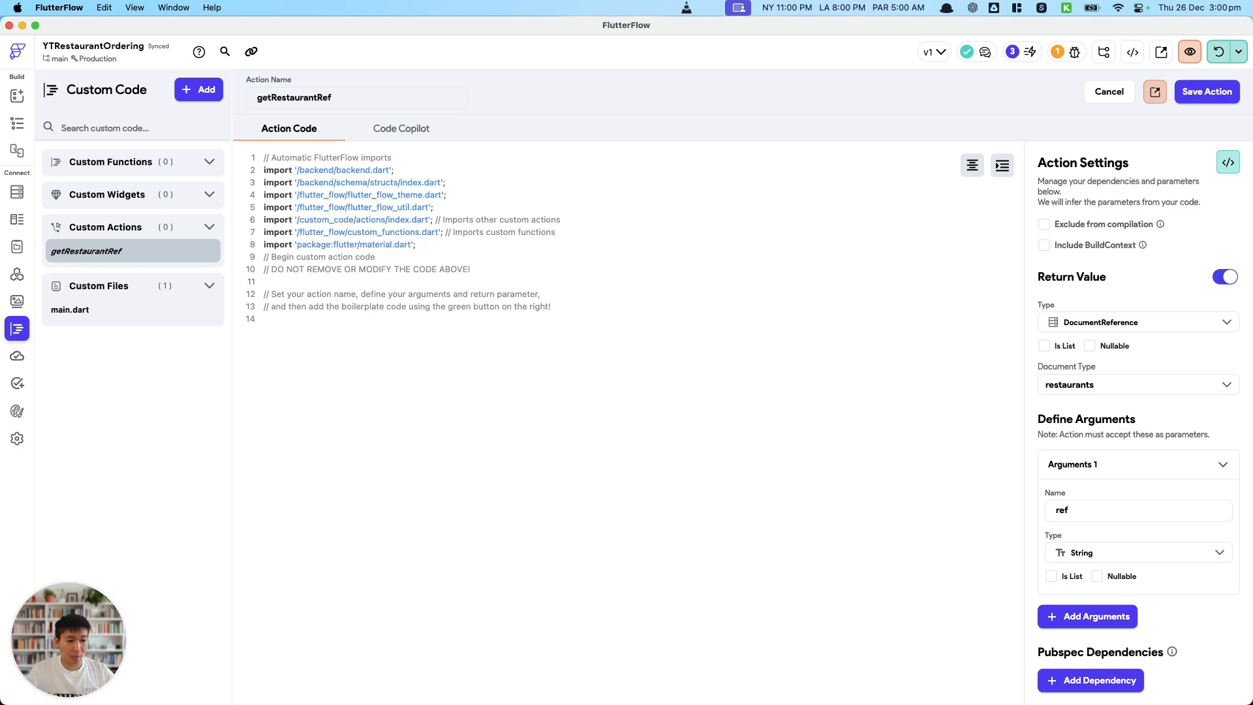
Step: Generate the action boilerplate and code getRestaurantRef to return the Firestore document reference at "/restaurants/" plus ref
left_click(1227, 163)
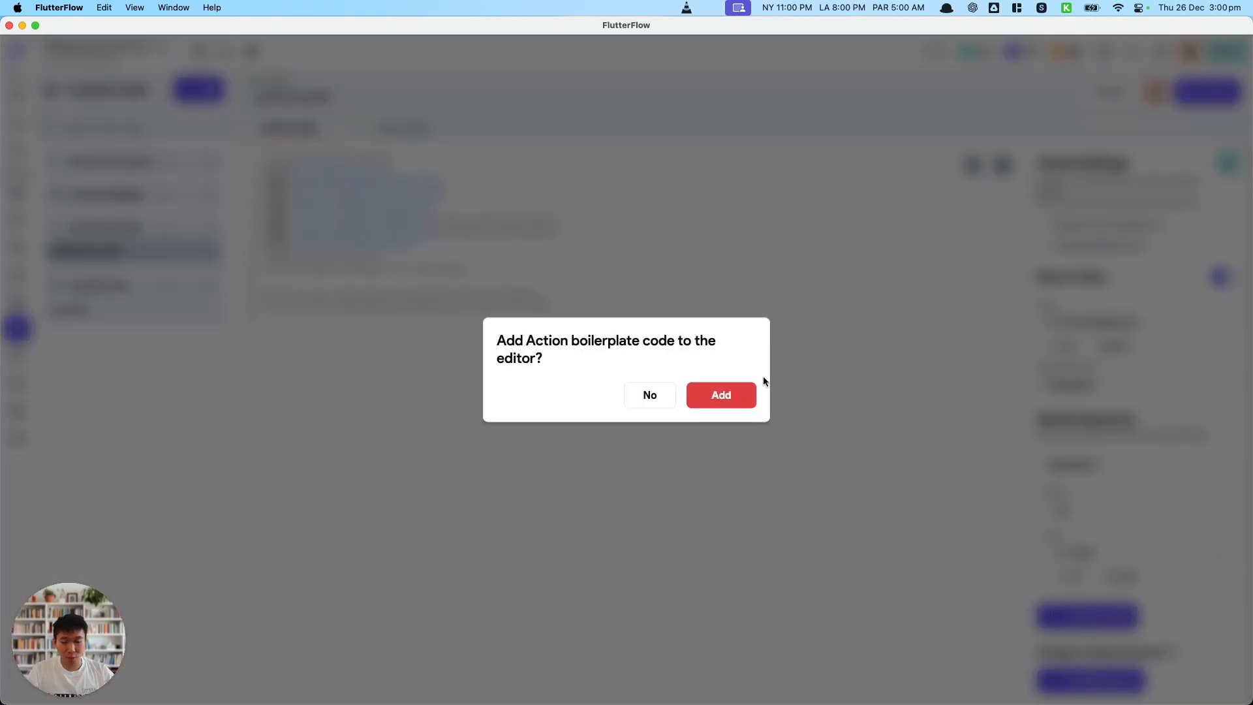
left_click(721, 395)
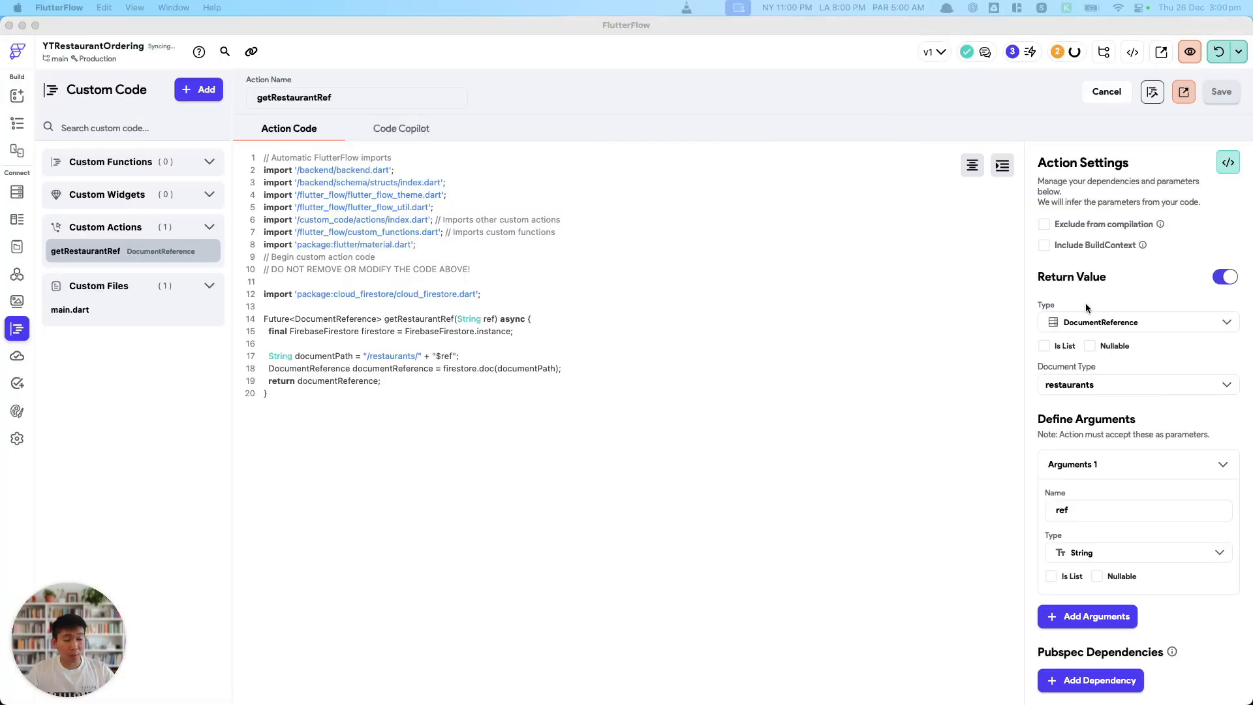
left_click(665, 335)
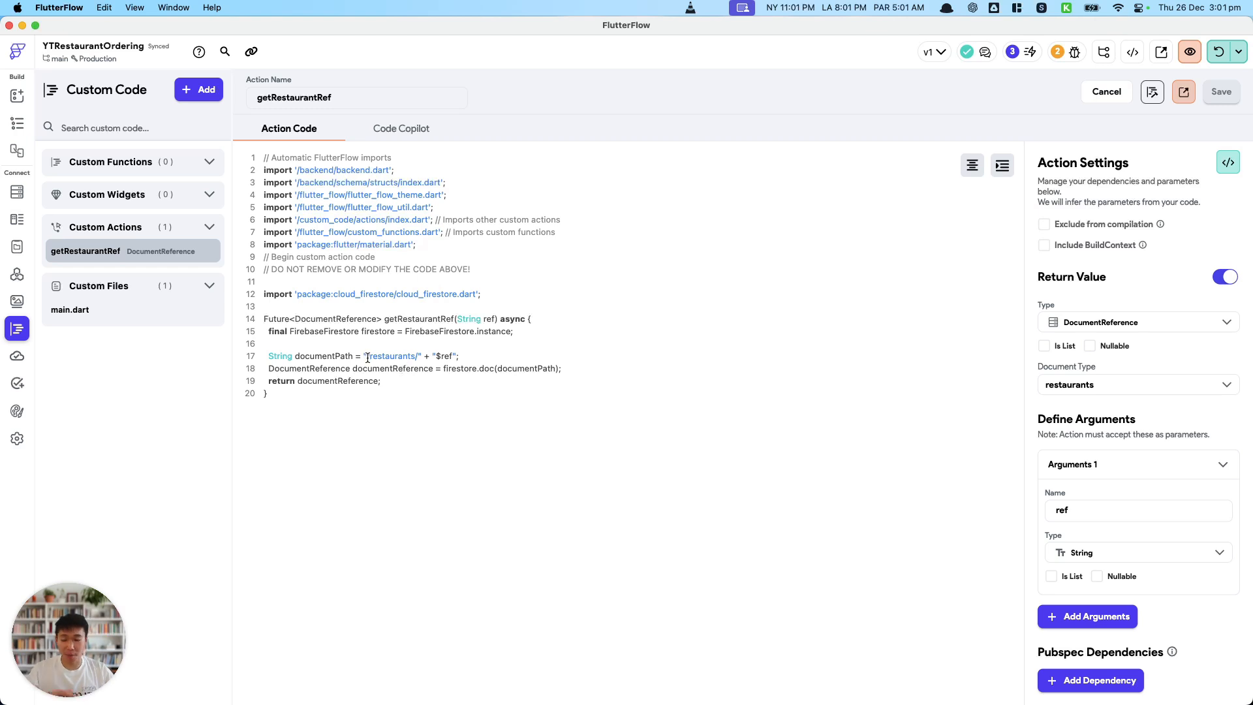
left_click(366, 357)
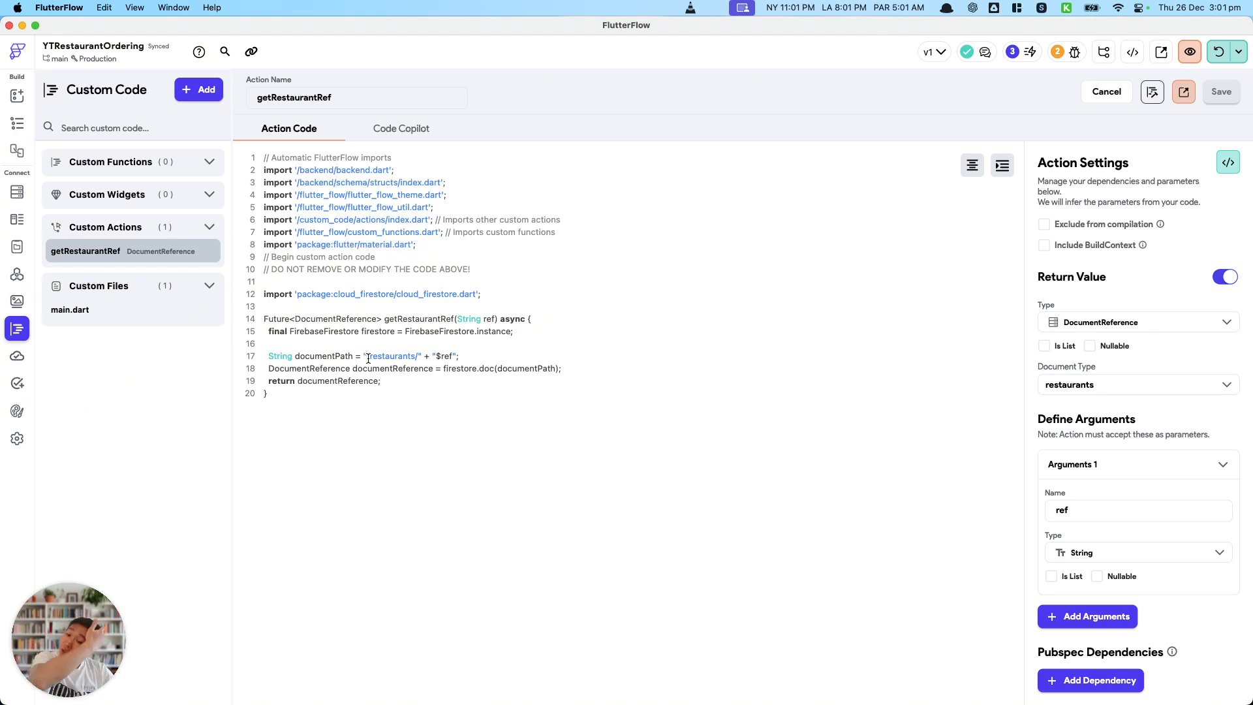
type("/")
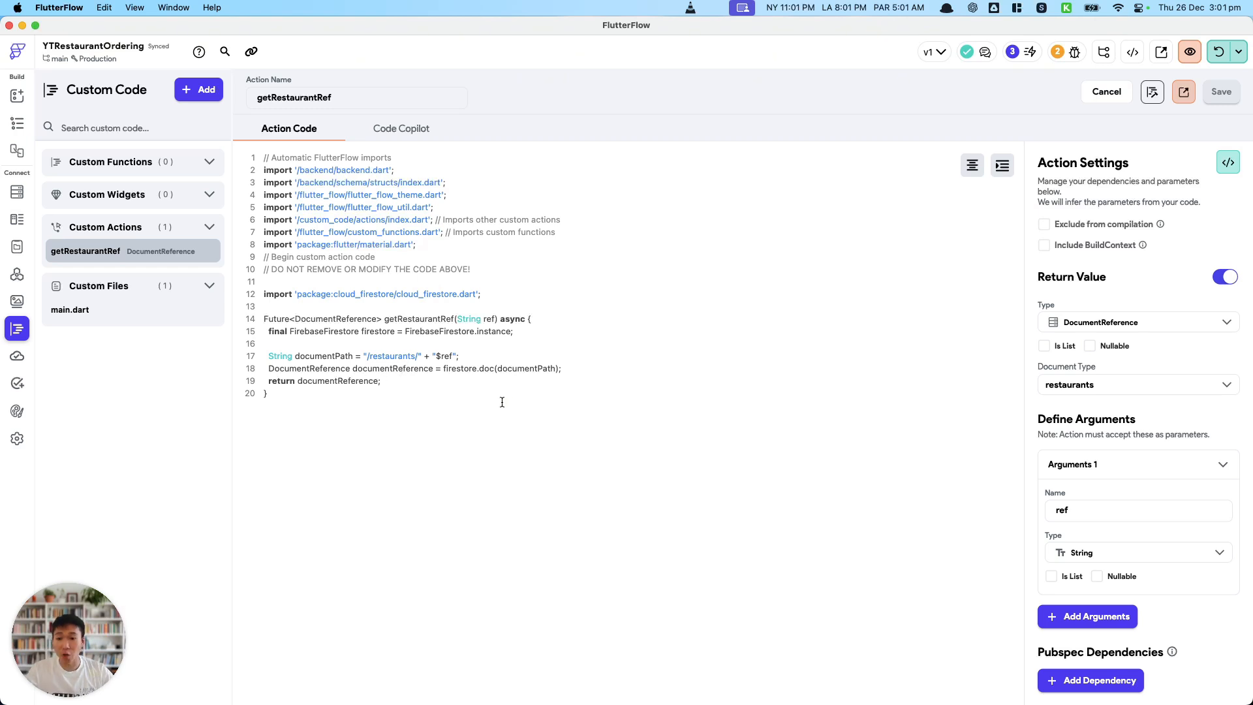
Step: Add the getRestaurantRef custom action to OrderHomePage's On Page Load, passing the restaurantid page parameter as ref
left_click(11, 130)
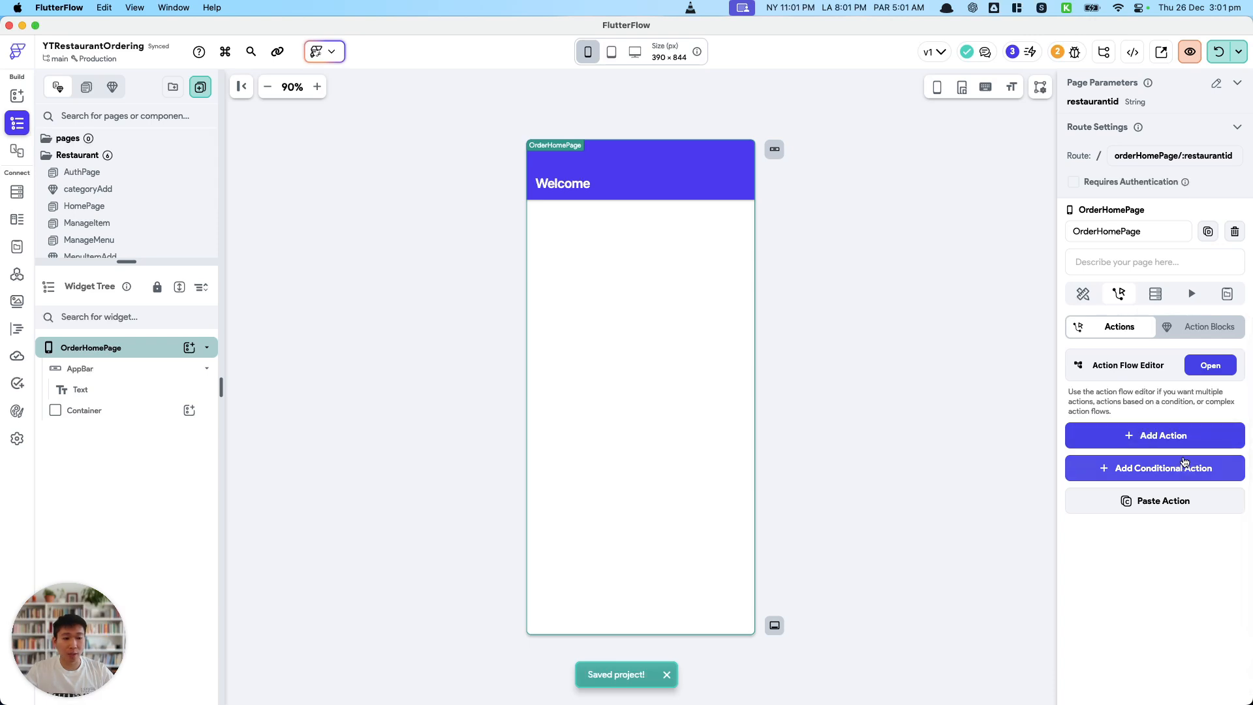
left_click(1178, 437)
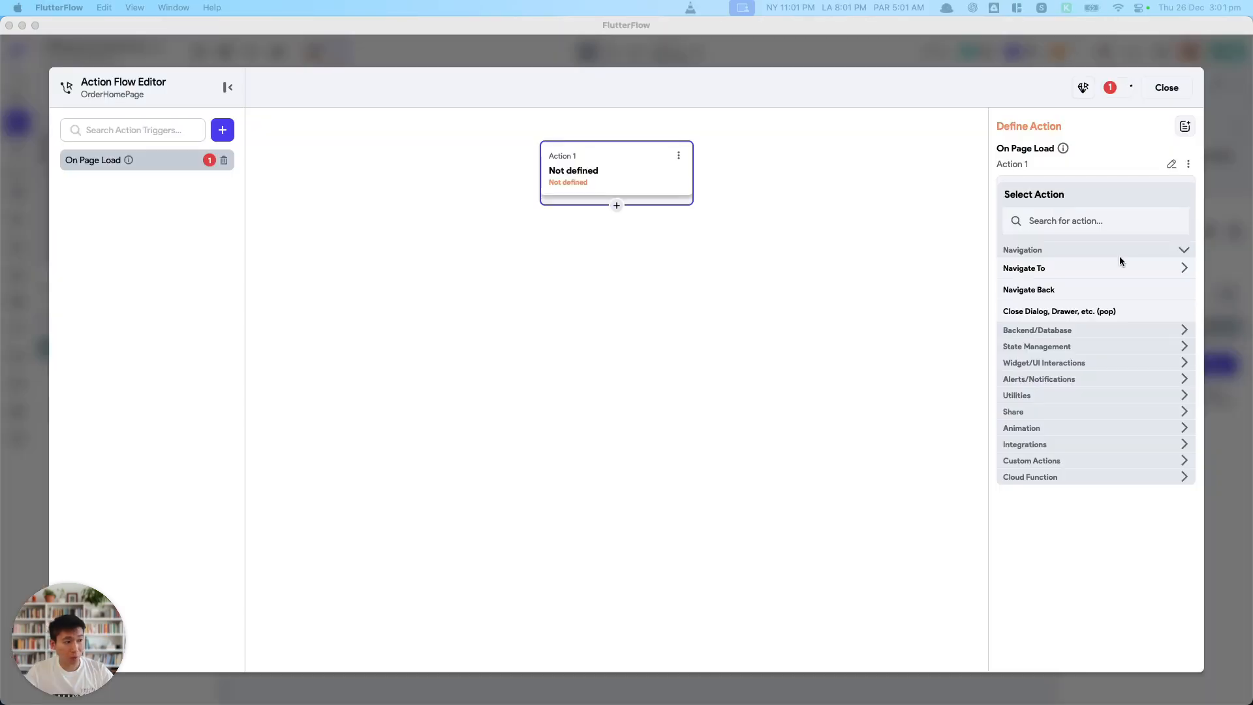
left_click(1056, 219)
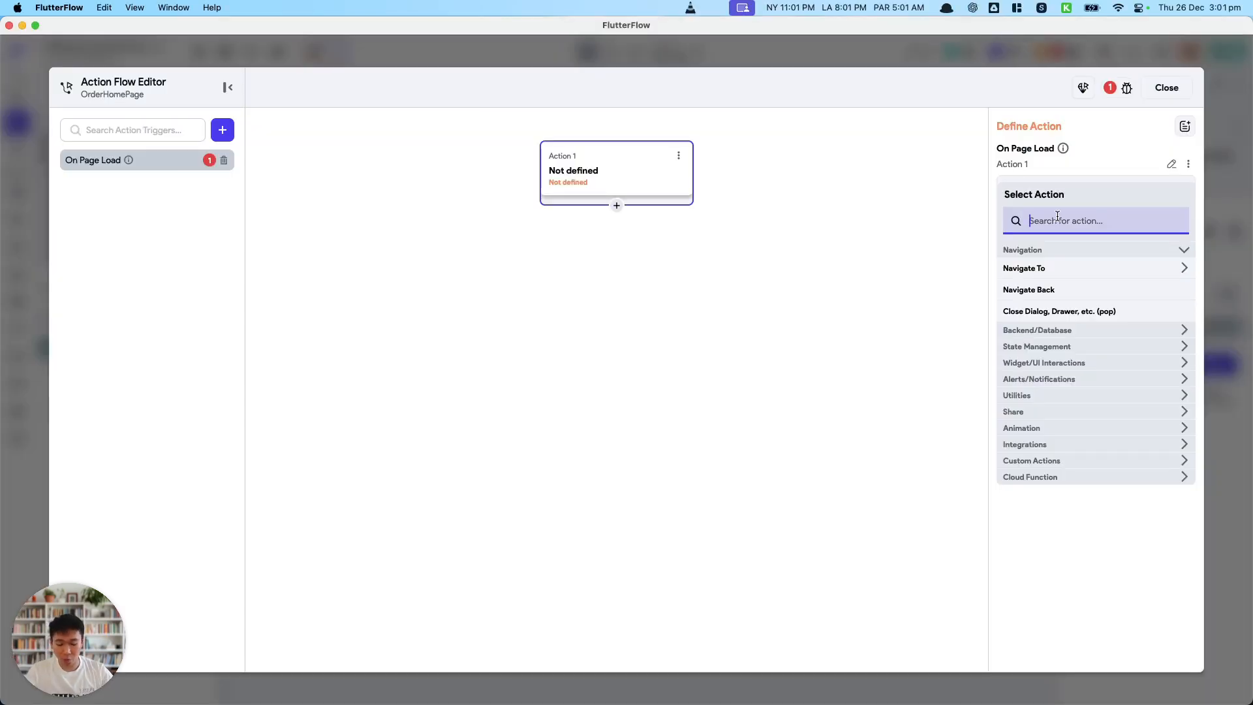
type("getre")
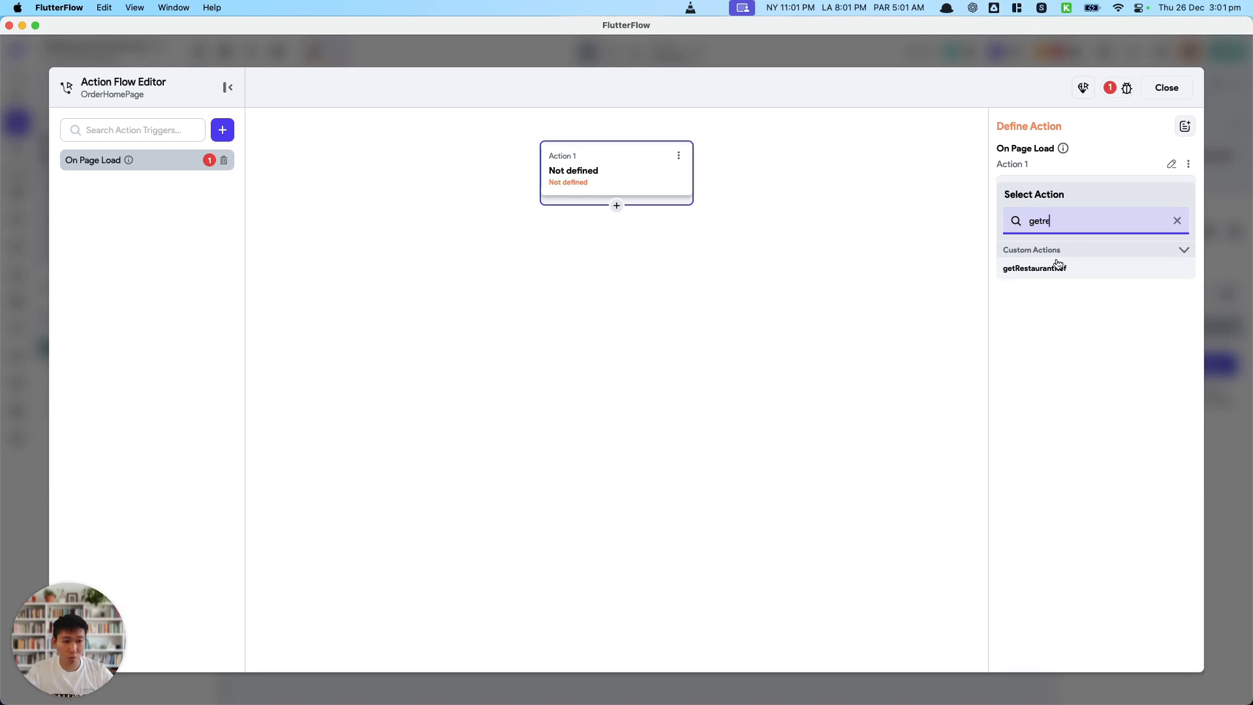
left_click(1057, 266)
left_click(1032, 383)
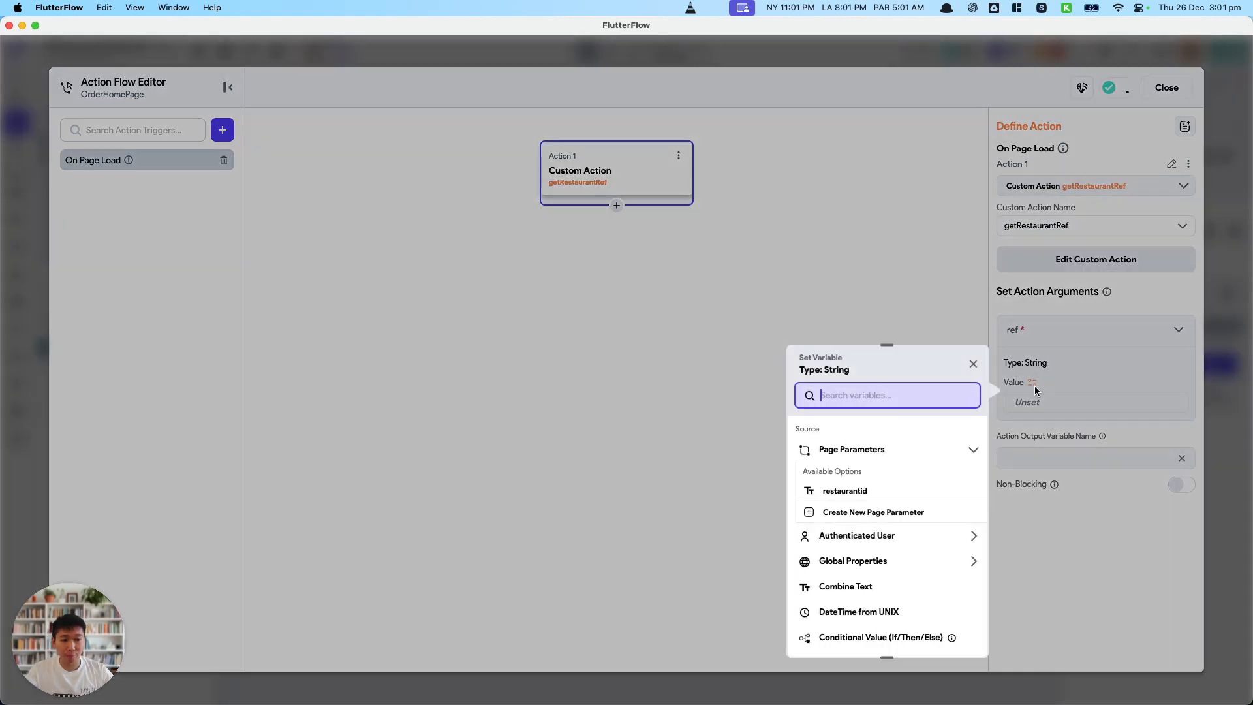
left_click(855, 492)
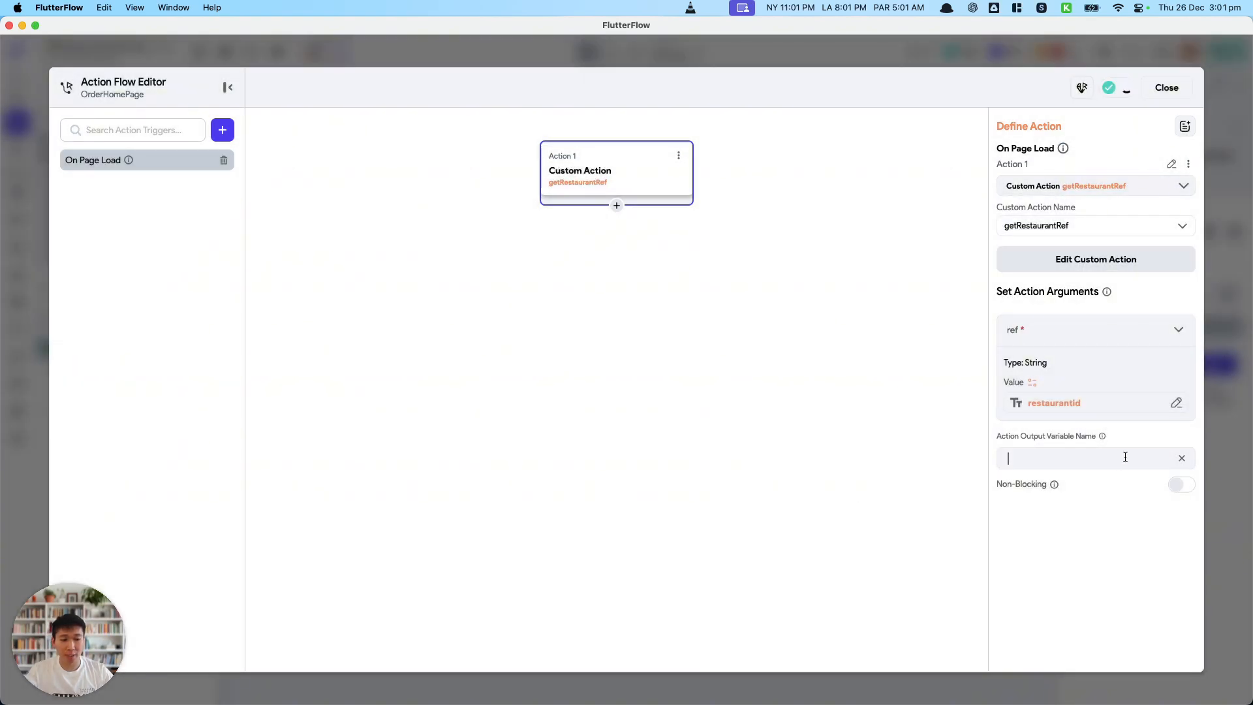
Step: Name the custom action's output variable documentREf and copy that name
left_click(1125, 457)
type("document")
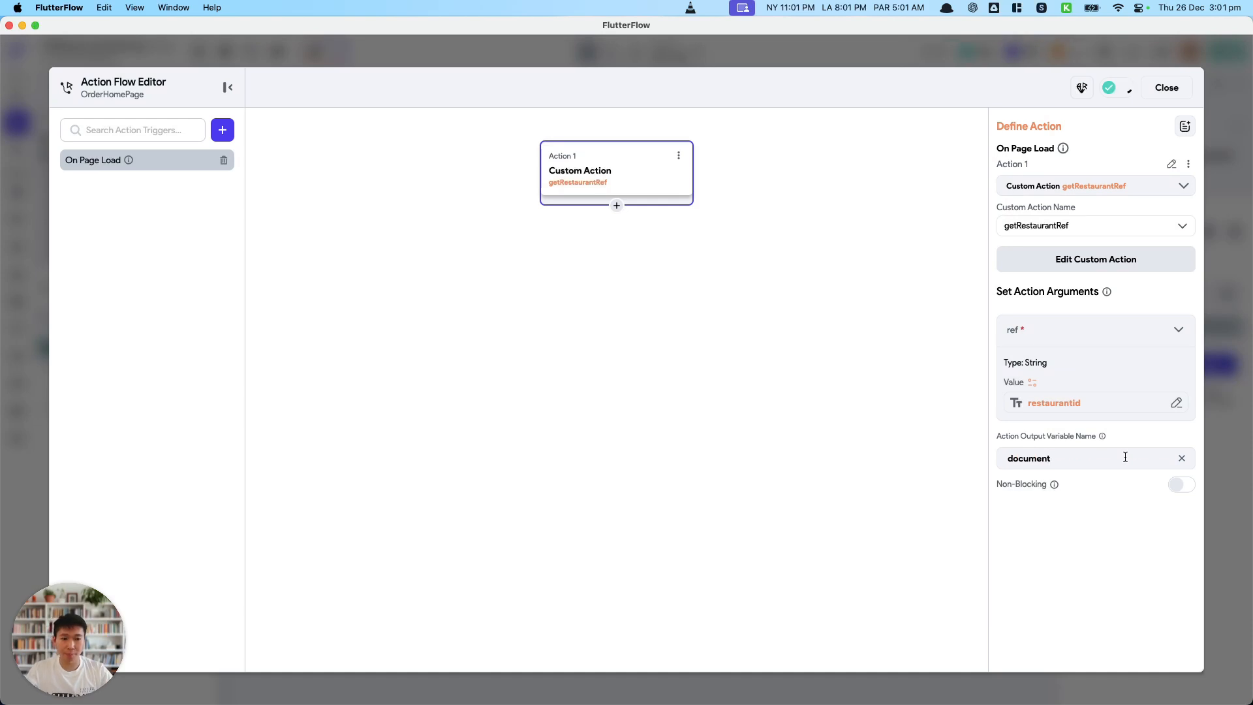
type("REf")
key("Return")
key("super+c")
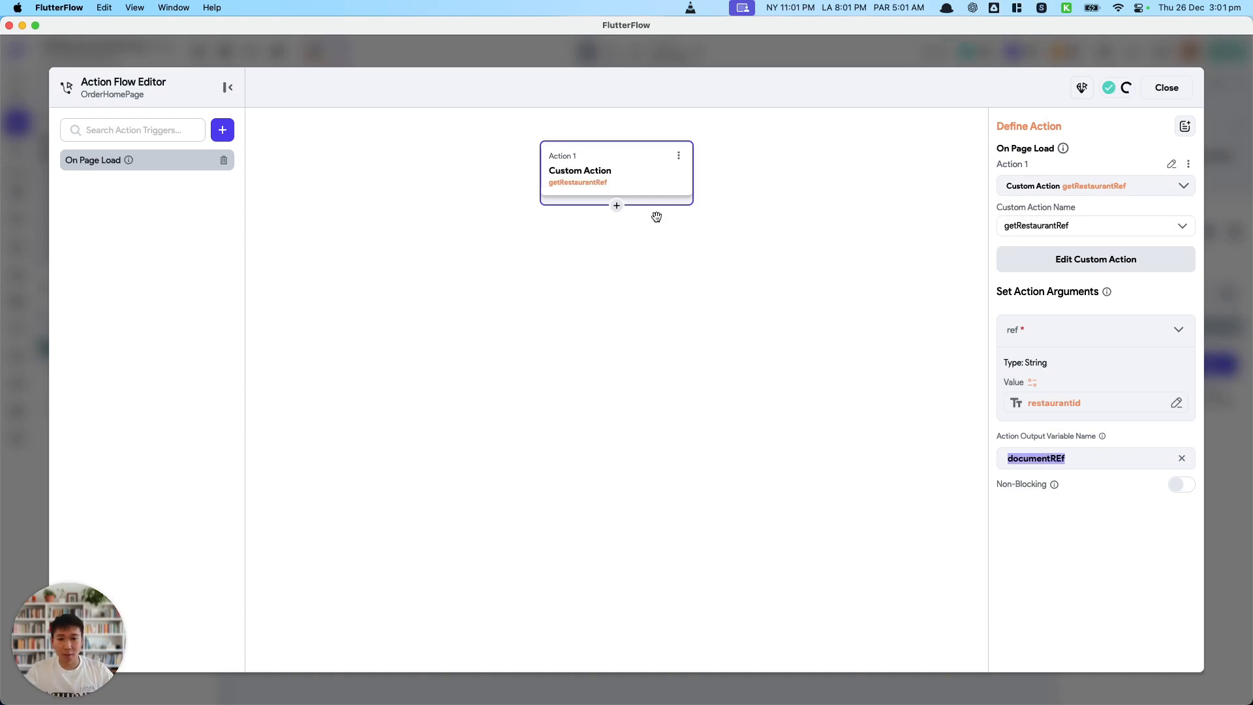
Step: Chain a Firestore Read Document action after the custom action, reading the documentREf action output
left_click_drag(619, 221, 621, 225)
left_click(621, 209)
type("read")
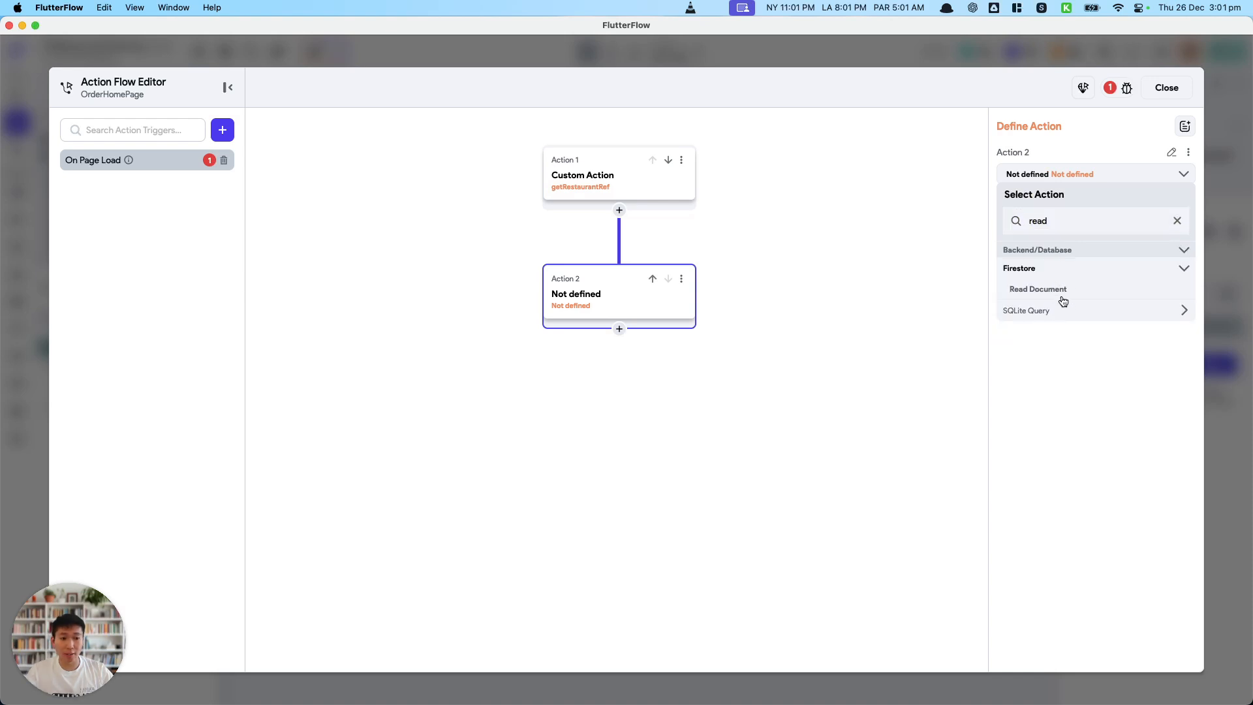
left_click(1044, 289)
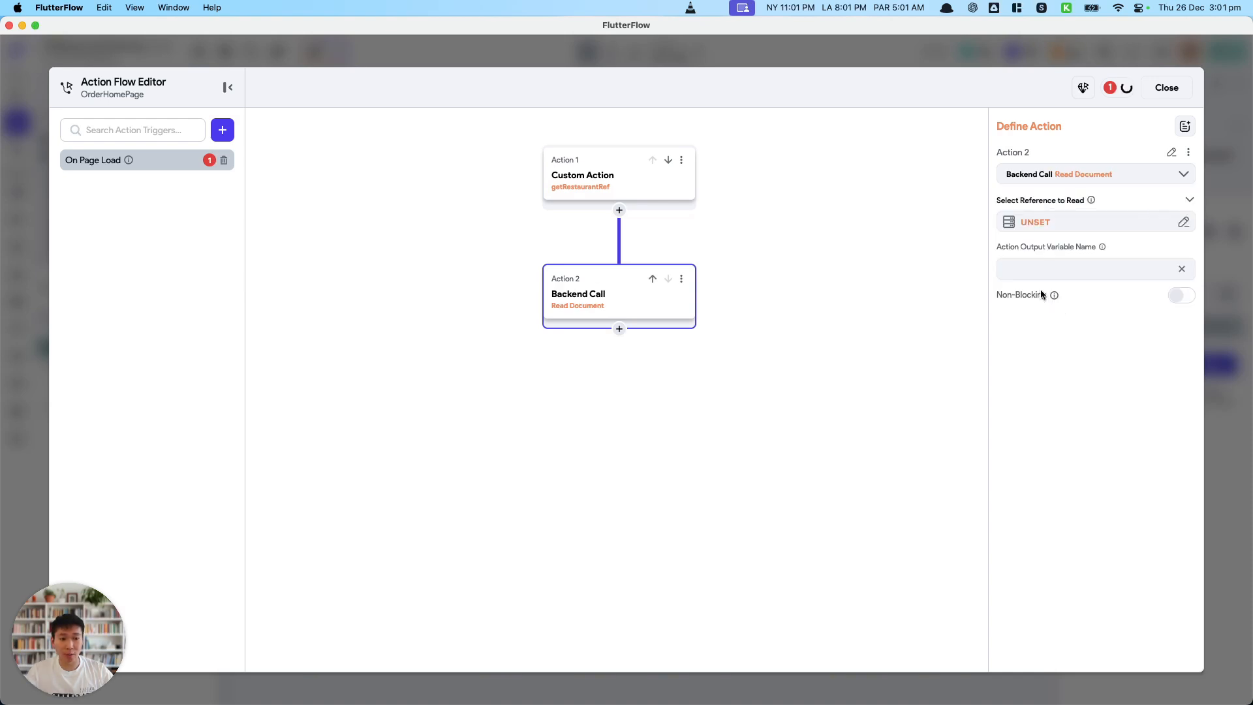
left_click(1044, 222)
key("super+v")
left_click(889, 322)
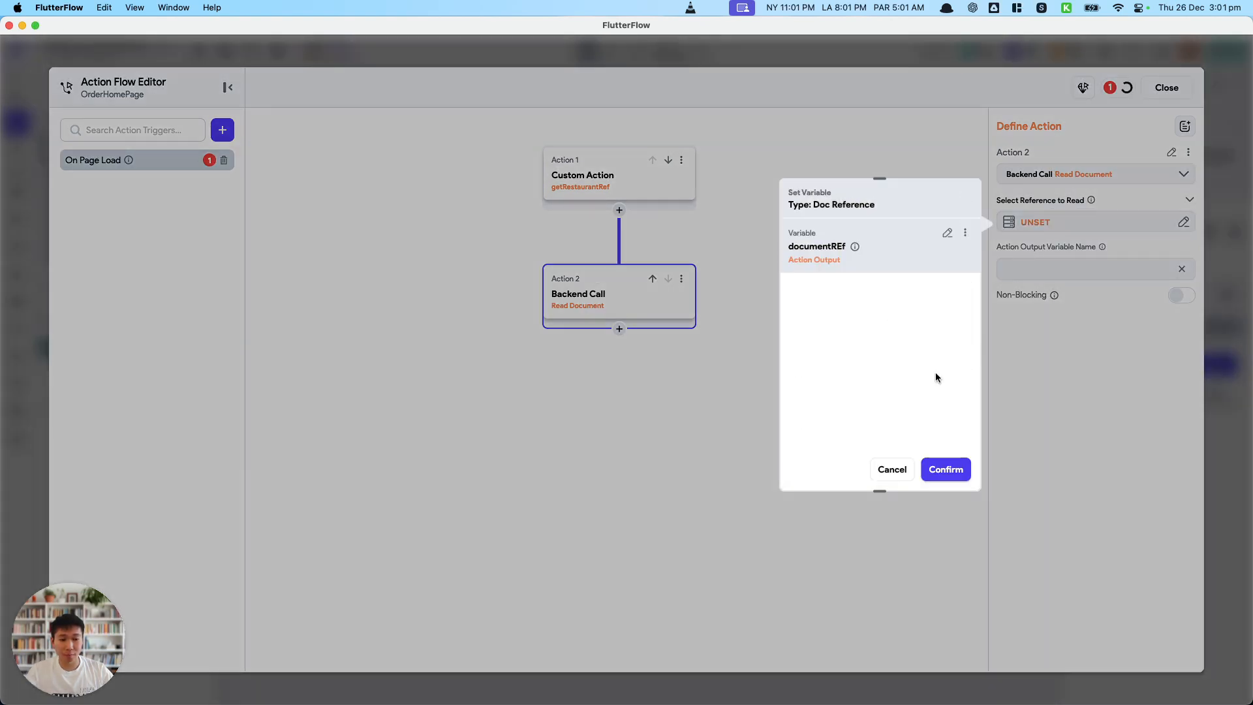
left_click(946, 469)
Step: Name the Read Document action's output variable restaurantDoc and close the action flow
left_click(1085, 269)
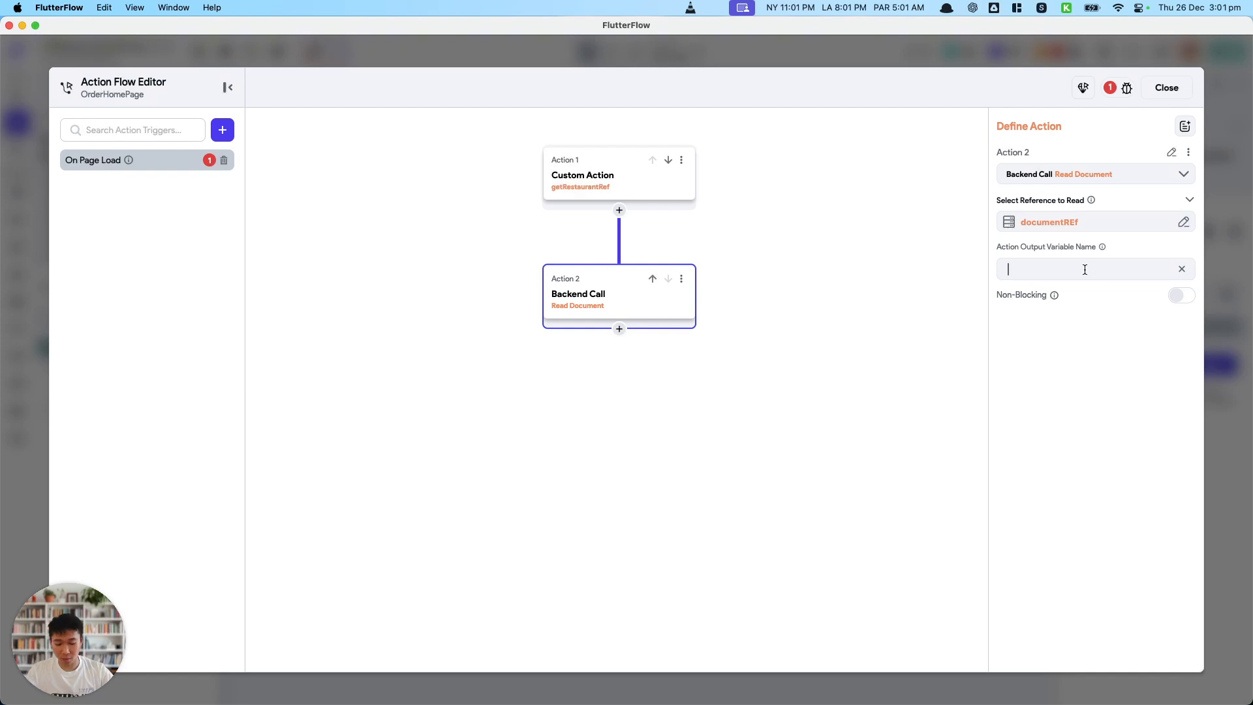
type("restaurantDoc")
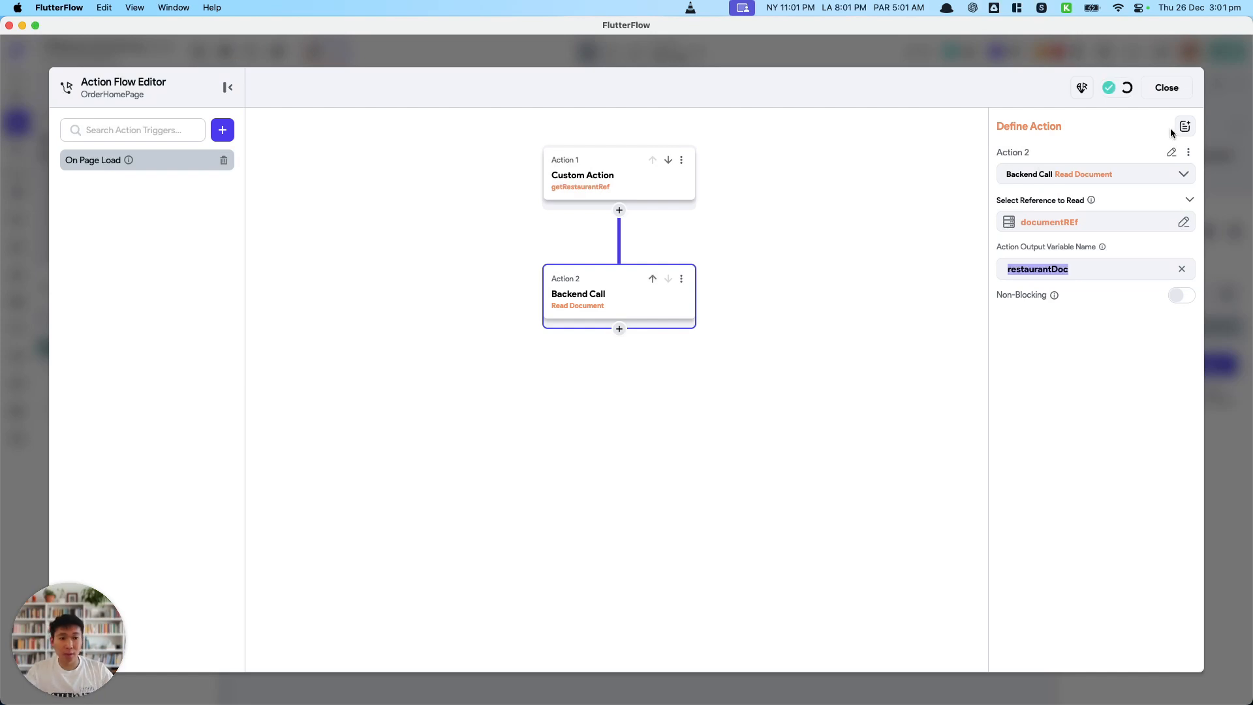
left_click(1167, 87)
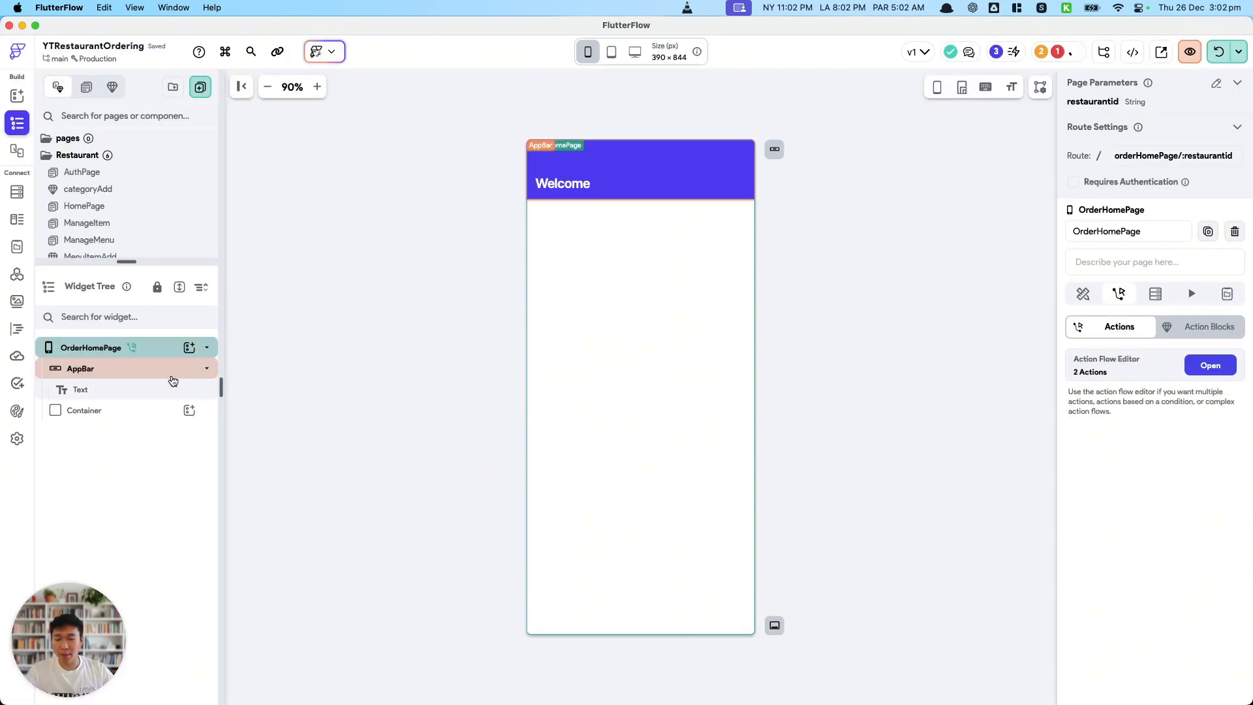
left_click(559, 193)
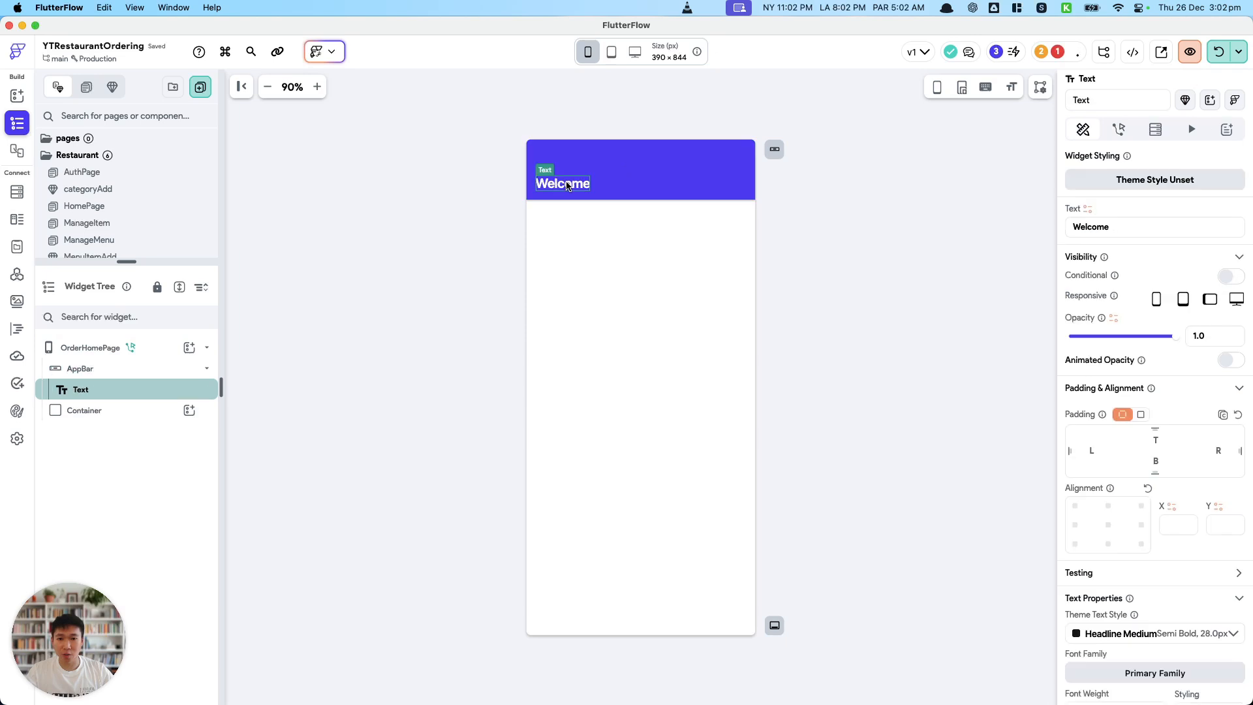
left_click(1088, 211)
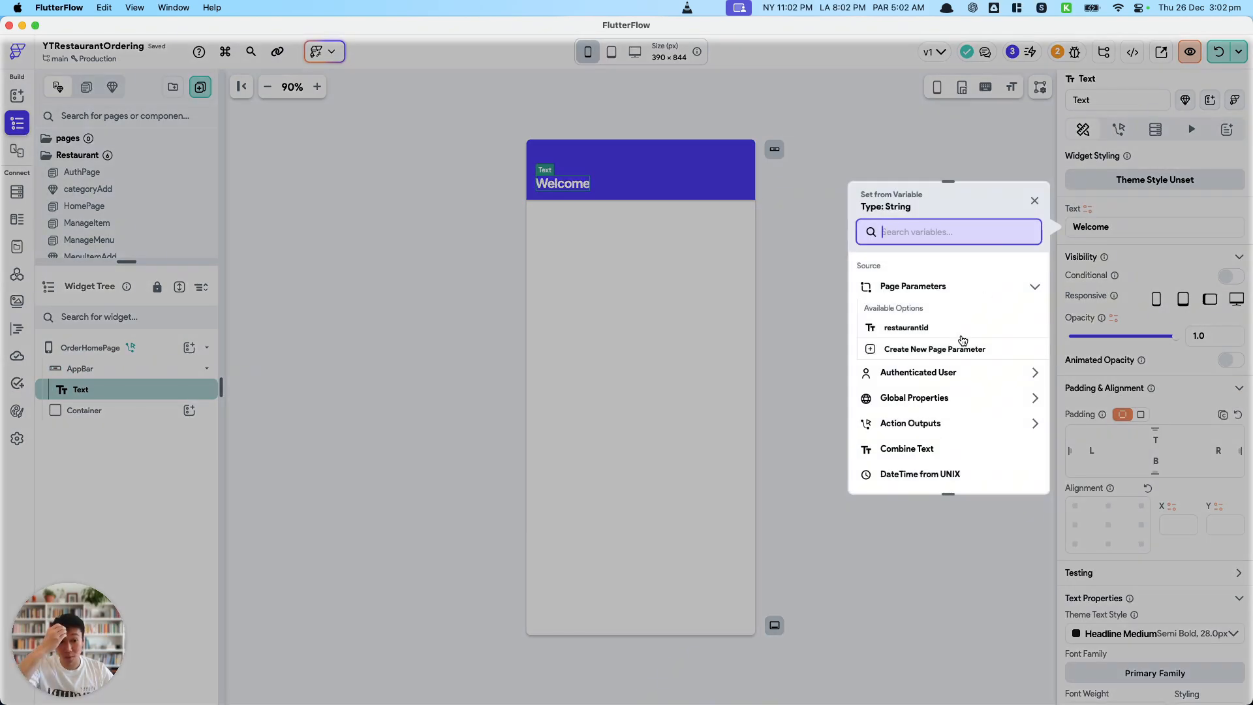
left_click(424, 405)
Step: Add a Column inside the Container and place a Text widget in it
left_click(190, 349)
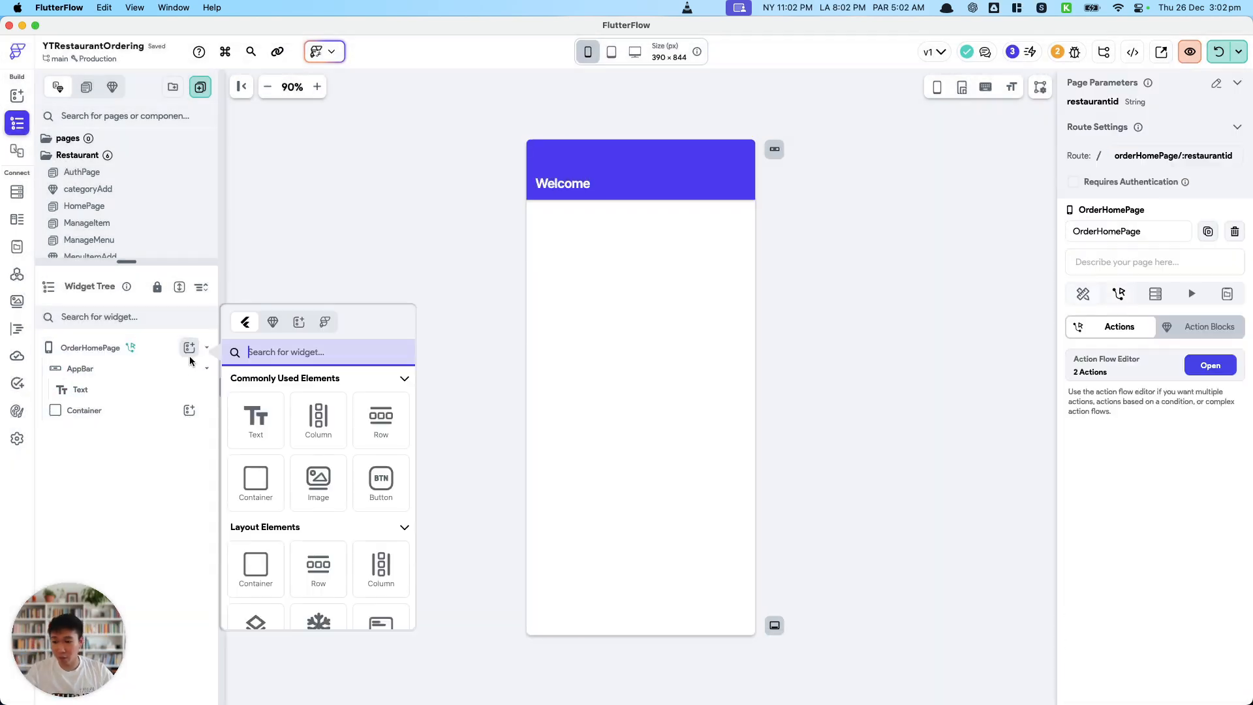
left_click(189, 410)
left_click(189, 410)
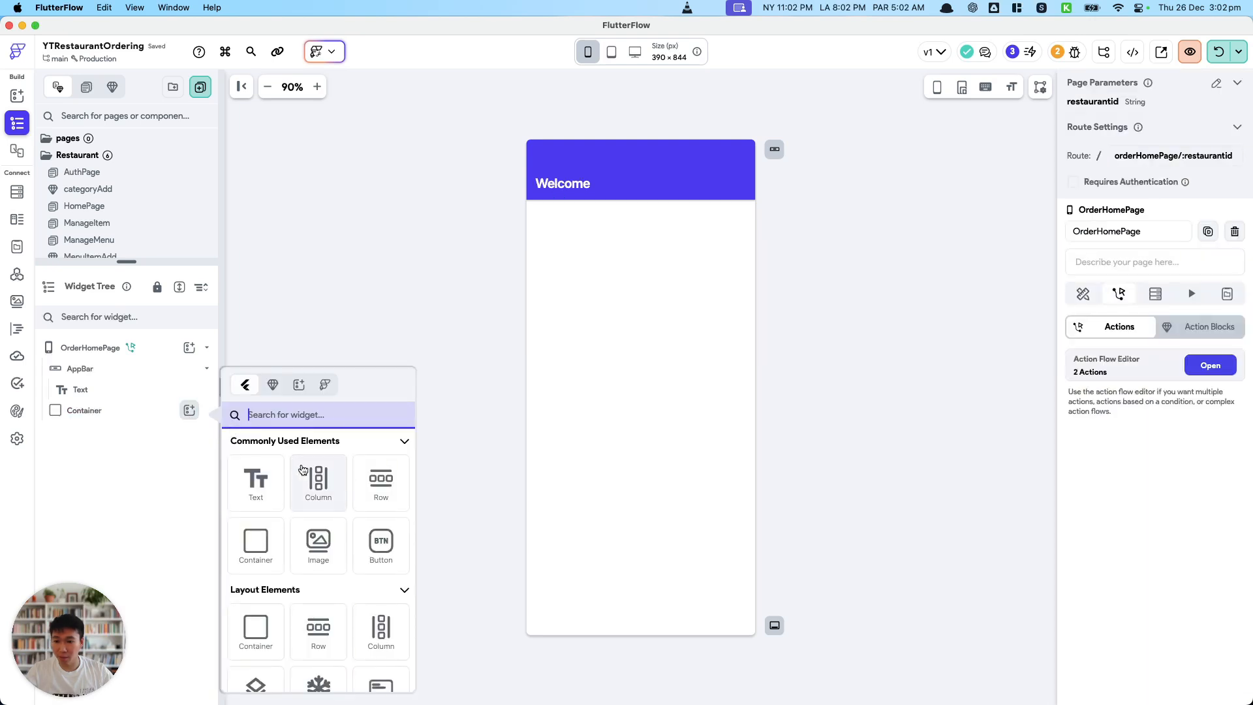
left_click(319, 483)
left_click(190, 431)
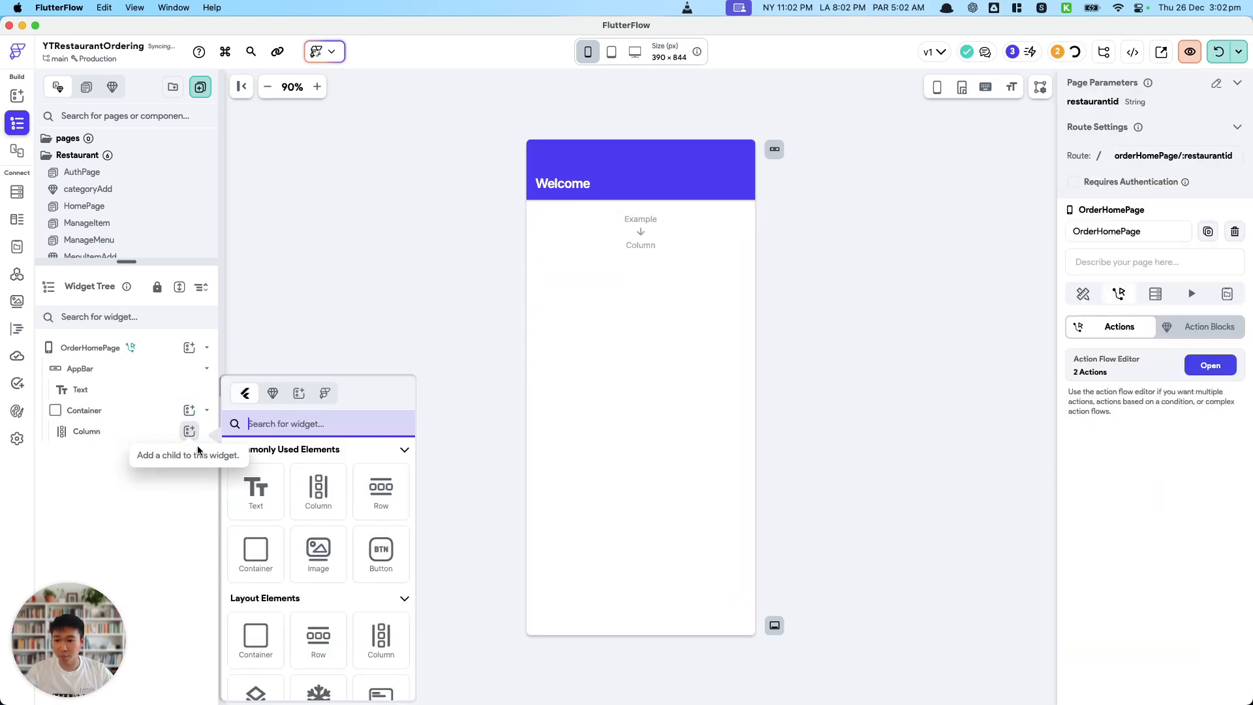
left_click(252, 487)
Step: Add a TextField and a Button to the Column below the Text widget
left_click(189, 431)
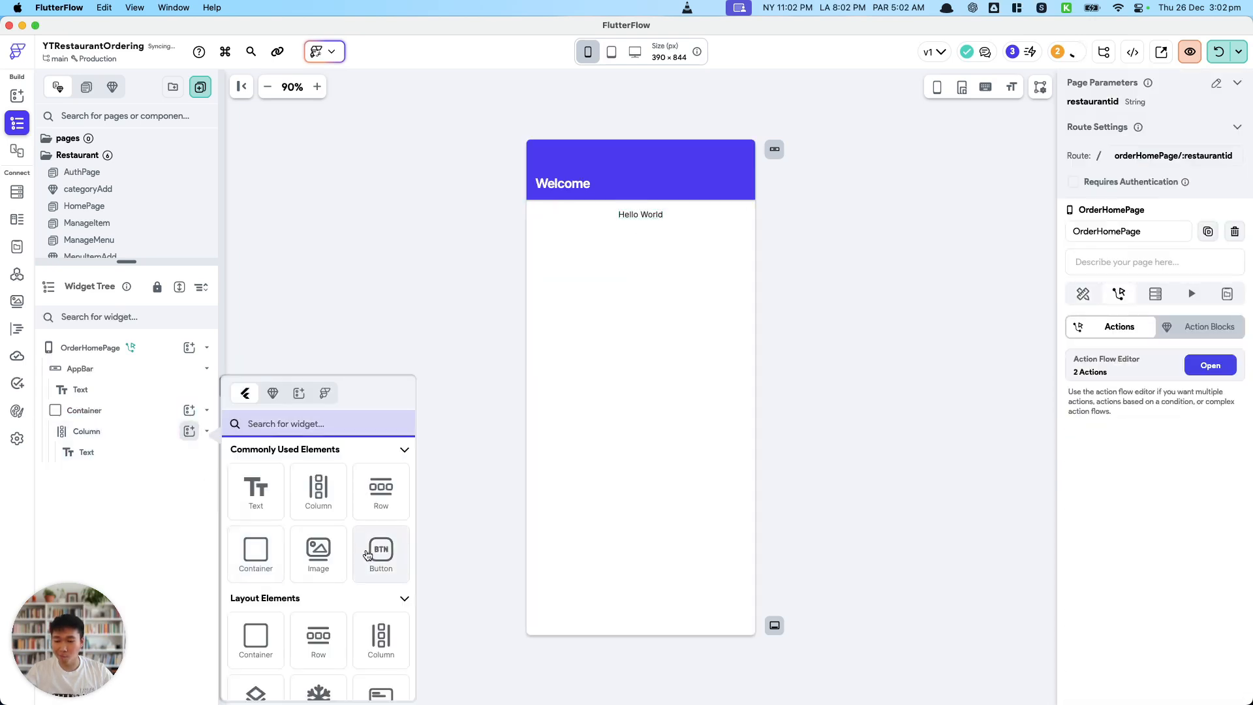
type("text")
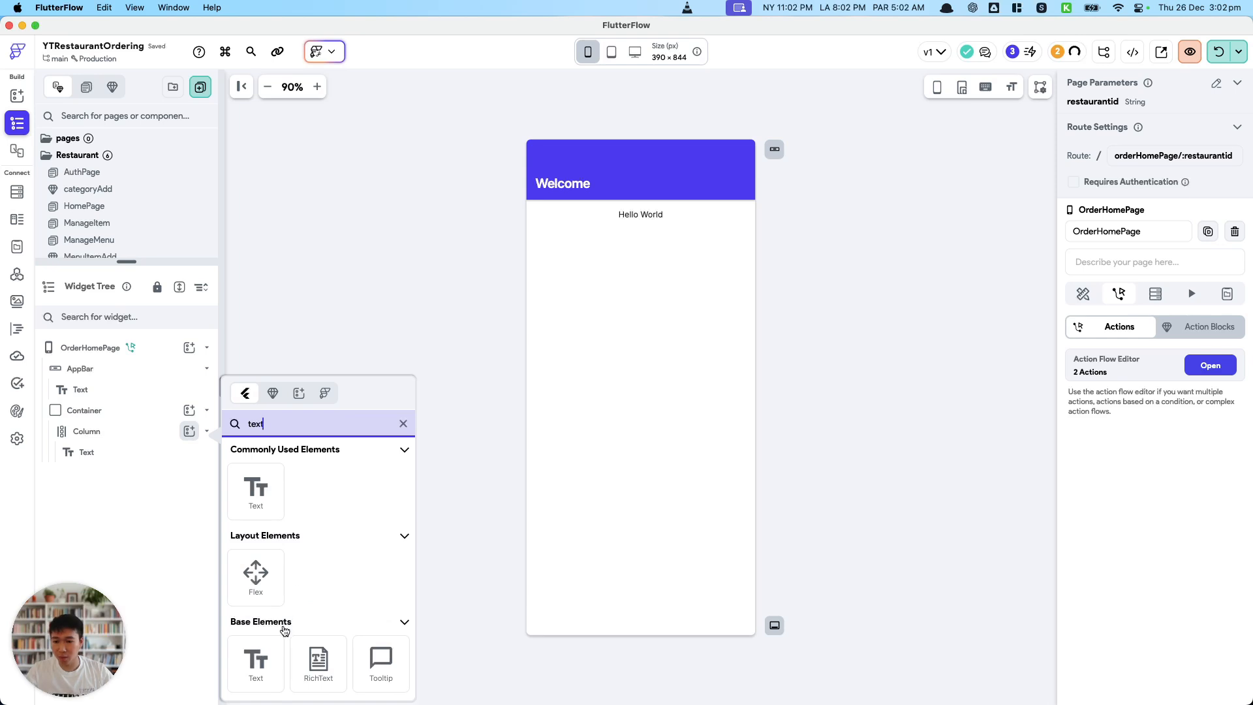
left_click(261, 507)
key("Delete")
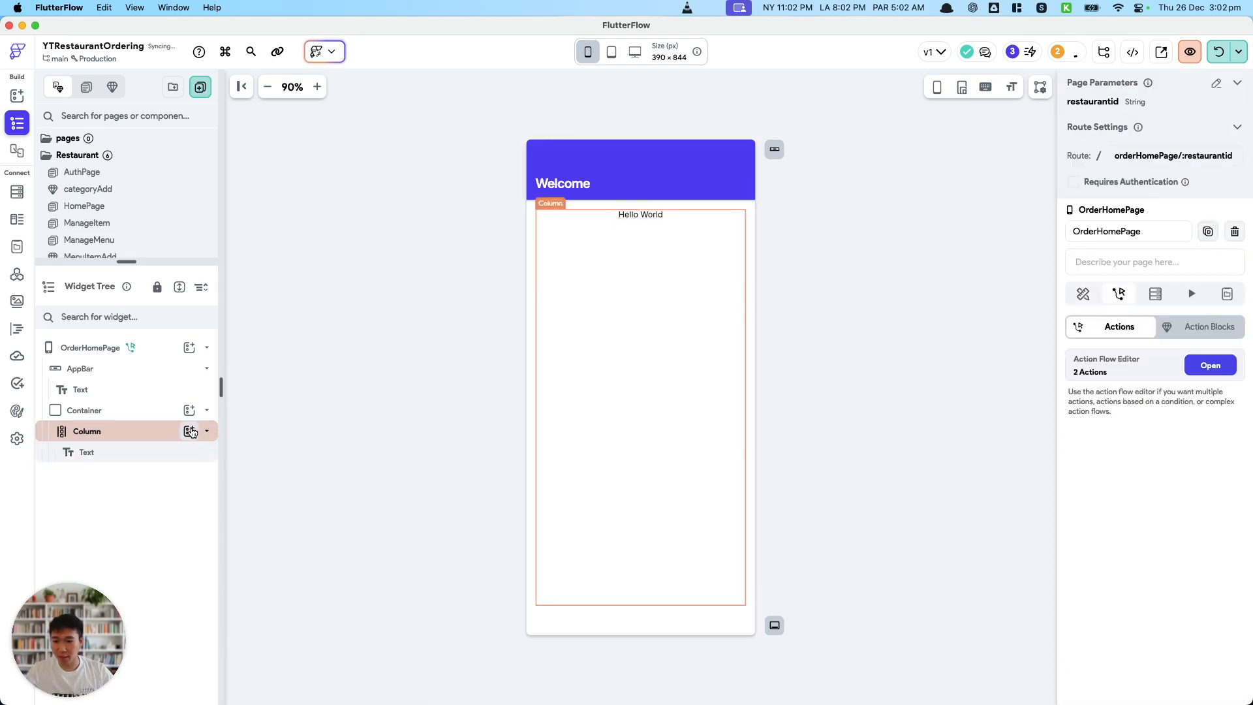
left_click(191, 429)
type("textf")
left_click(256, 659)
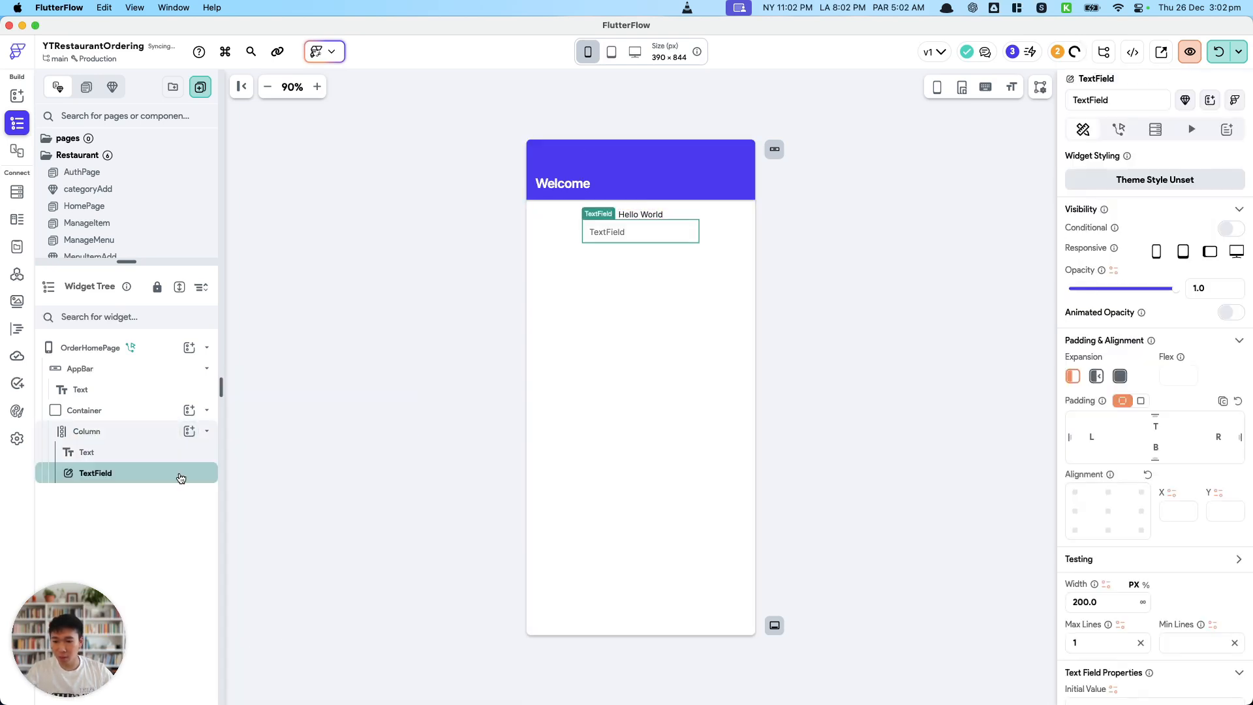
left_click(190, 431)
type("button")
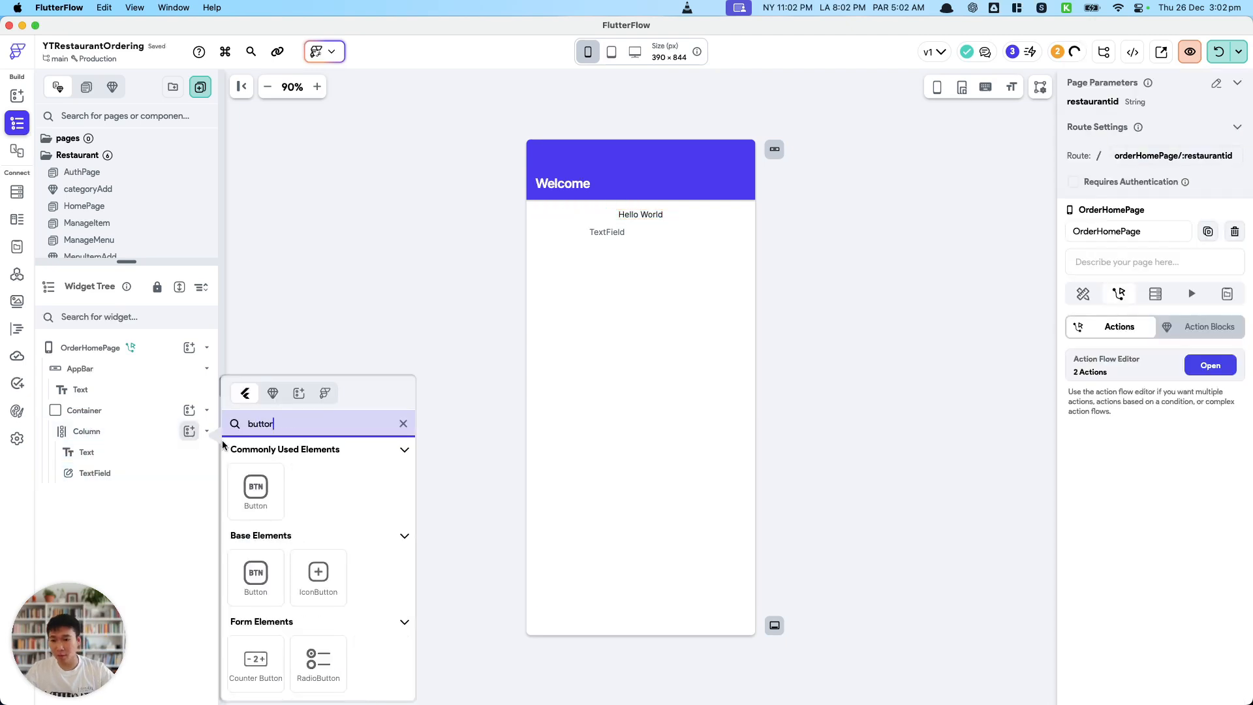
left_click(273, 495)
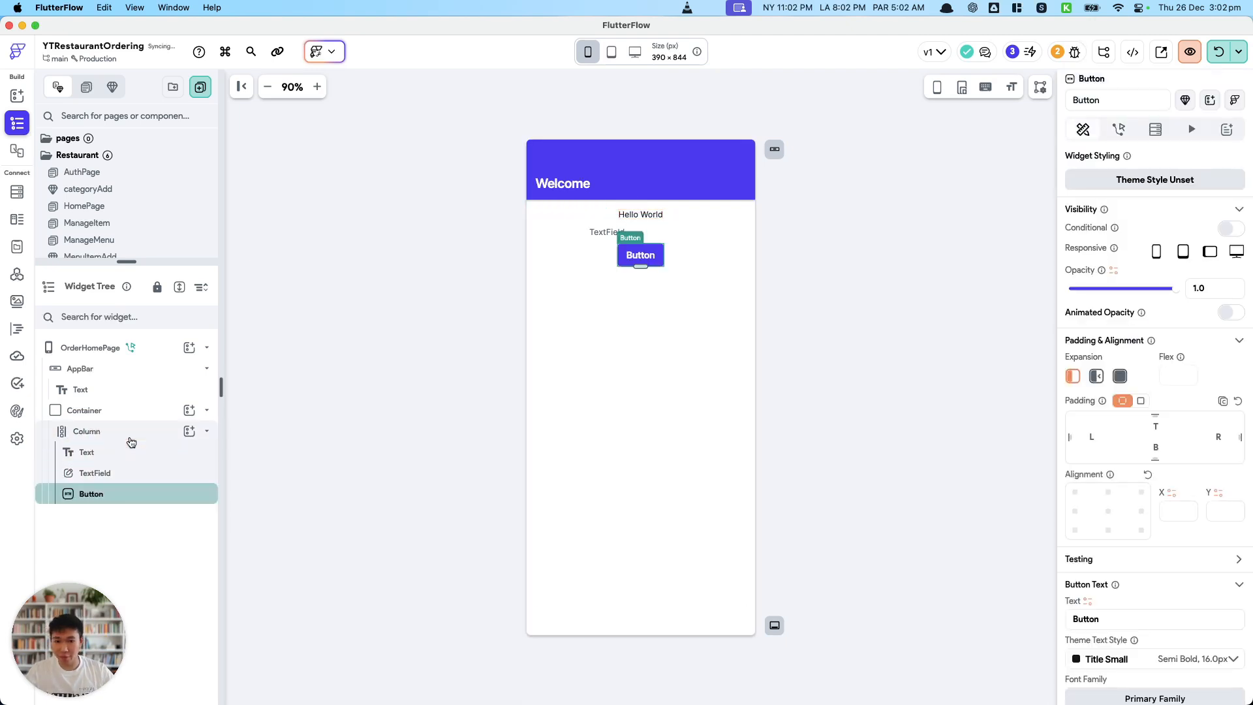
Step: Set the Column's items spacing to 16
left_click(130, 436)
scroll(1128, 607, "down", 3)
left_click(1104, 516)
type("16")
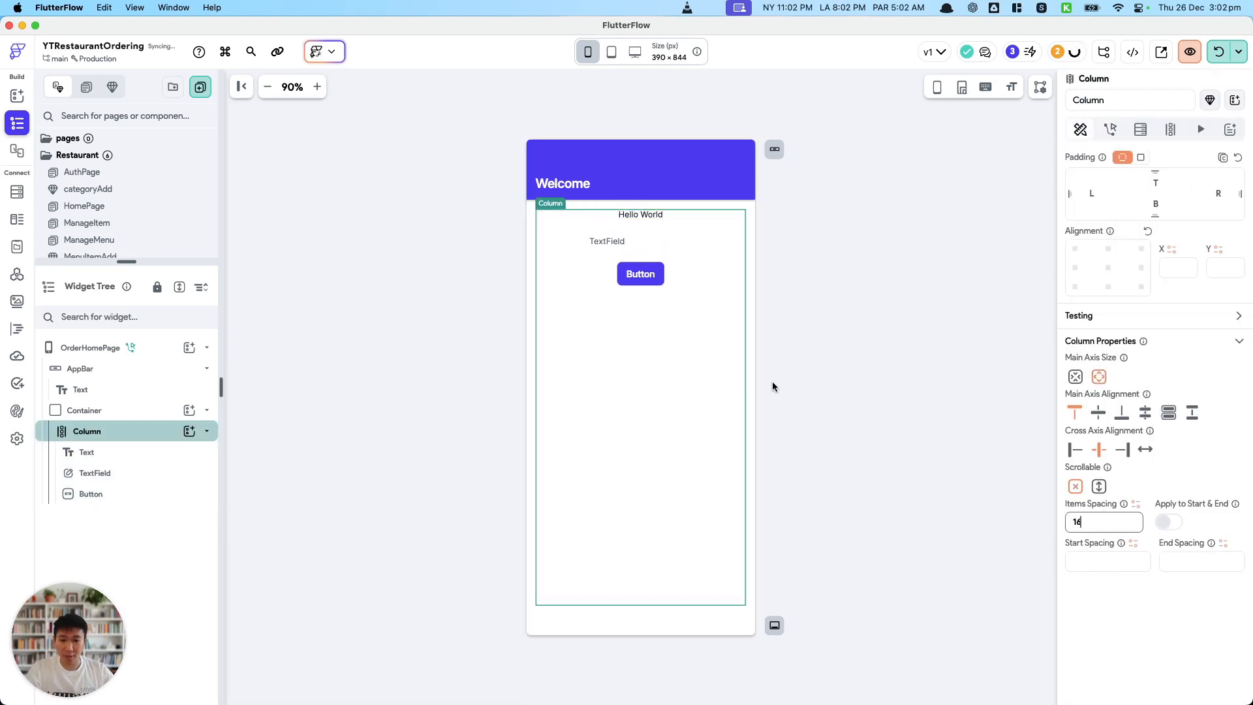
Step: Set the font size of the Hello World text to 20
left_click(640, 215)
scroll(1178, 467, "down", 2)
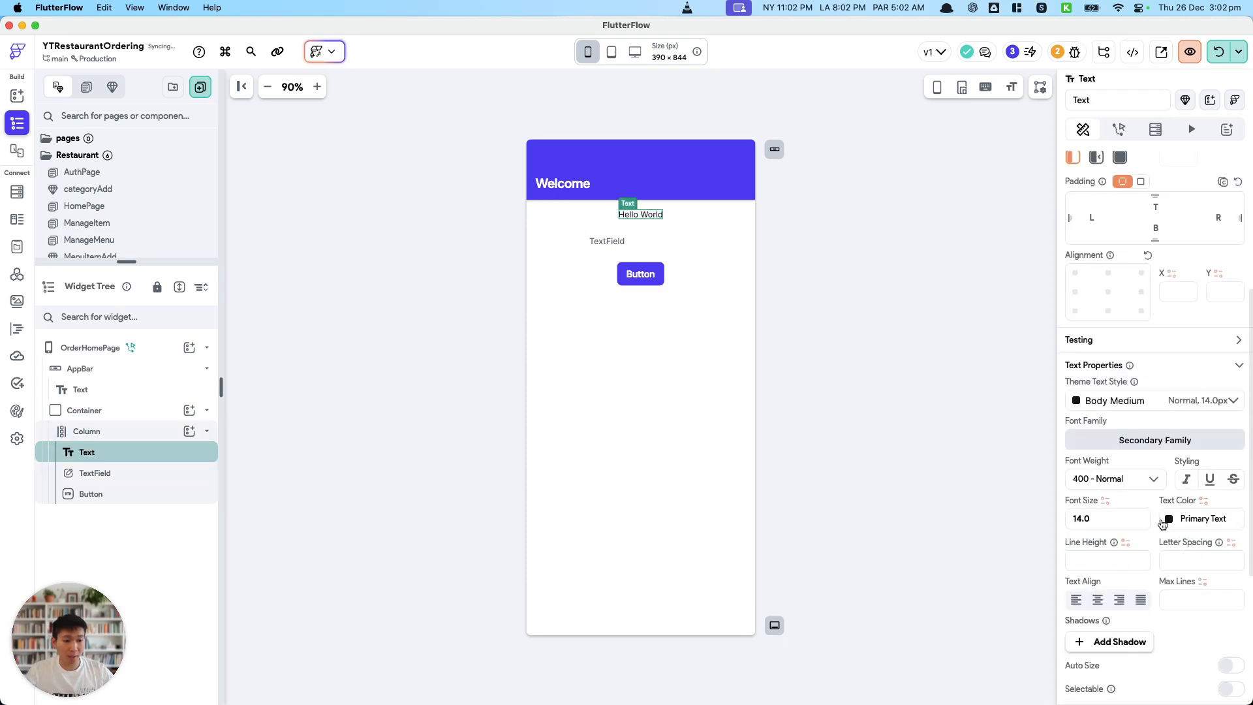
double_click(1107, 519)
type("20")
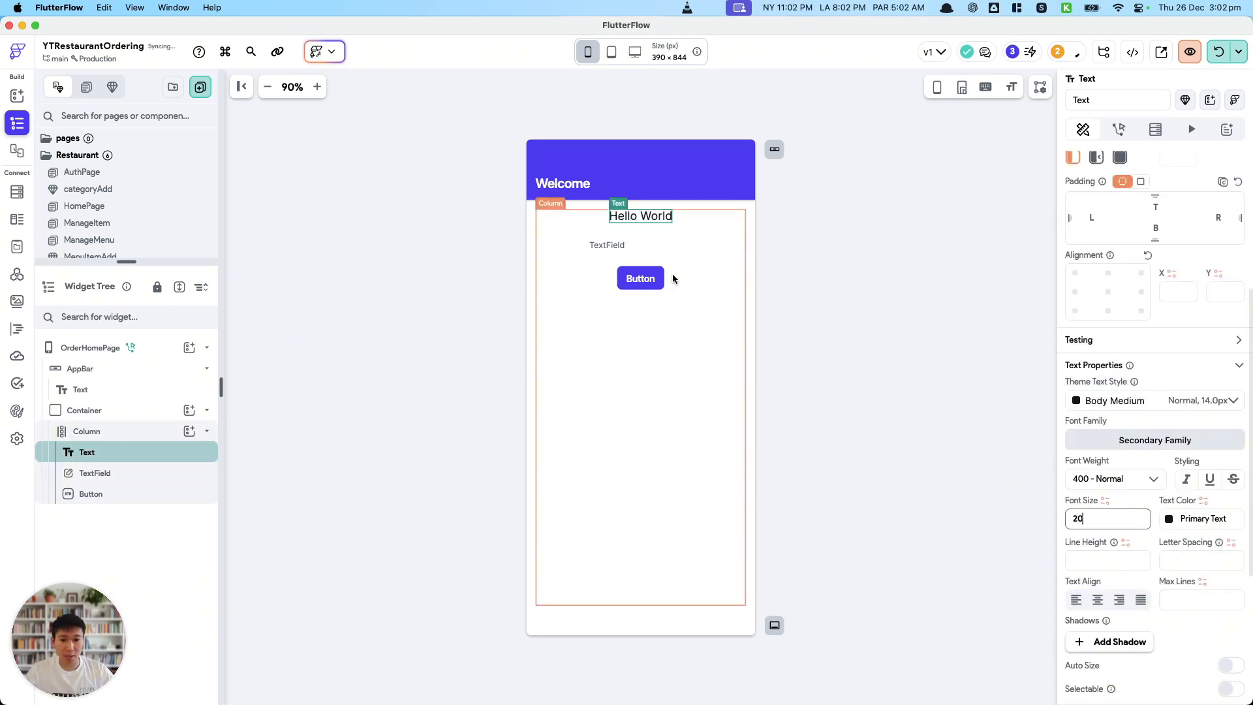
Step: Bind the Hello World text to the restaurant_name property of restaurantDoc, with restaurantName as the default variable value
scroll(1116, 281, "up", 5)
left_click(1087, 209)
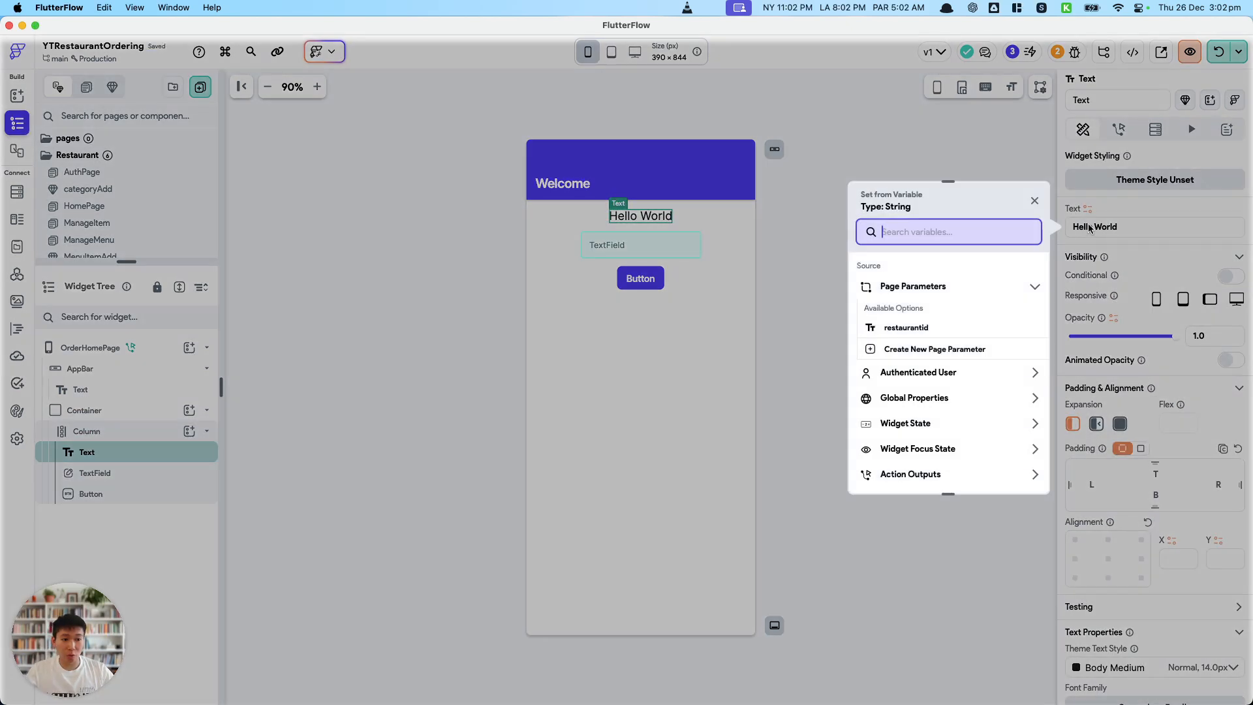
type("restaurantDoc")
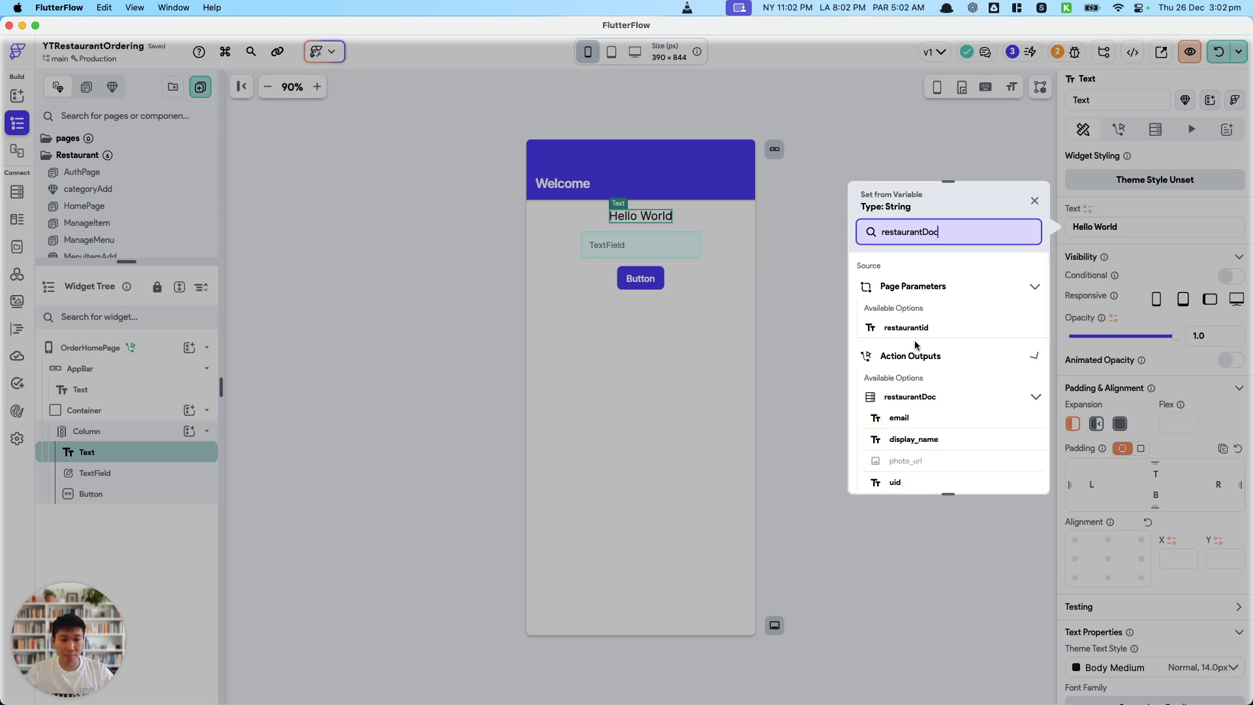
scroll(952, 392, "down", 3)
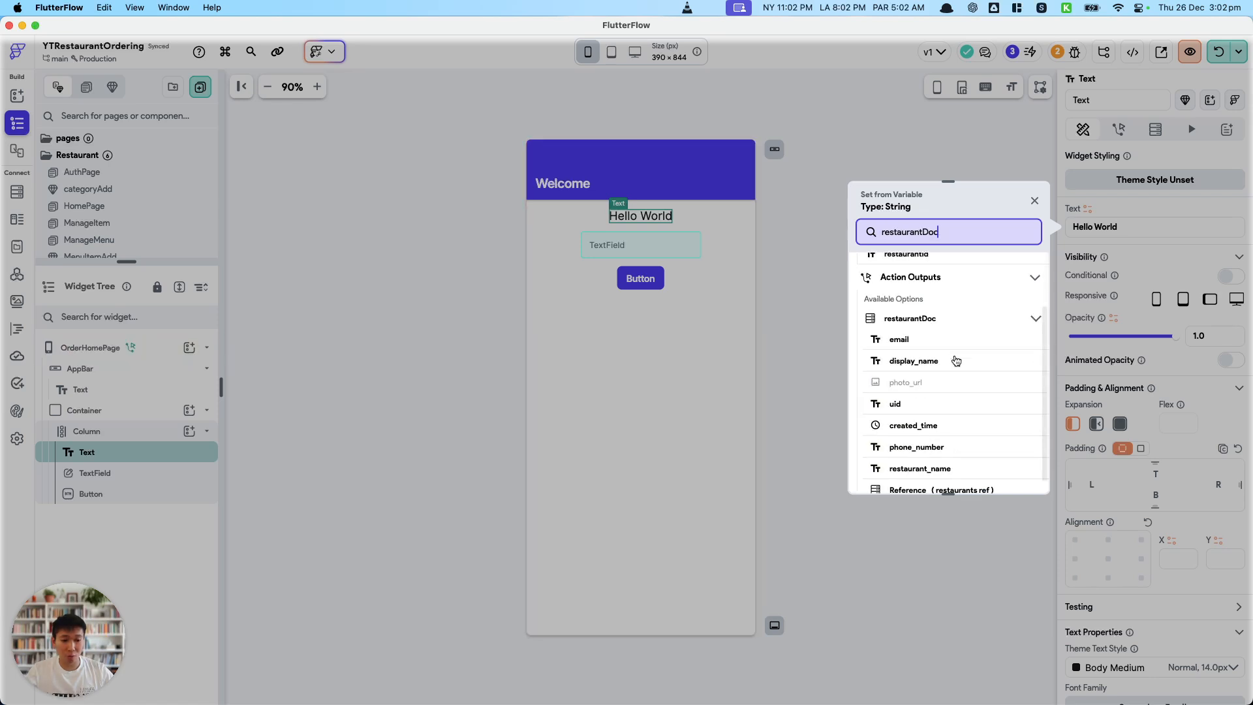
left_click(945, 447)
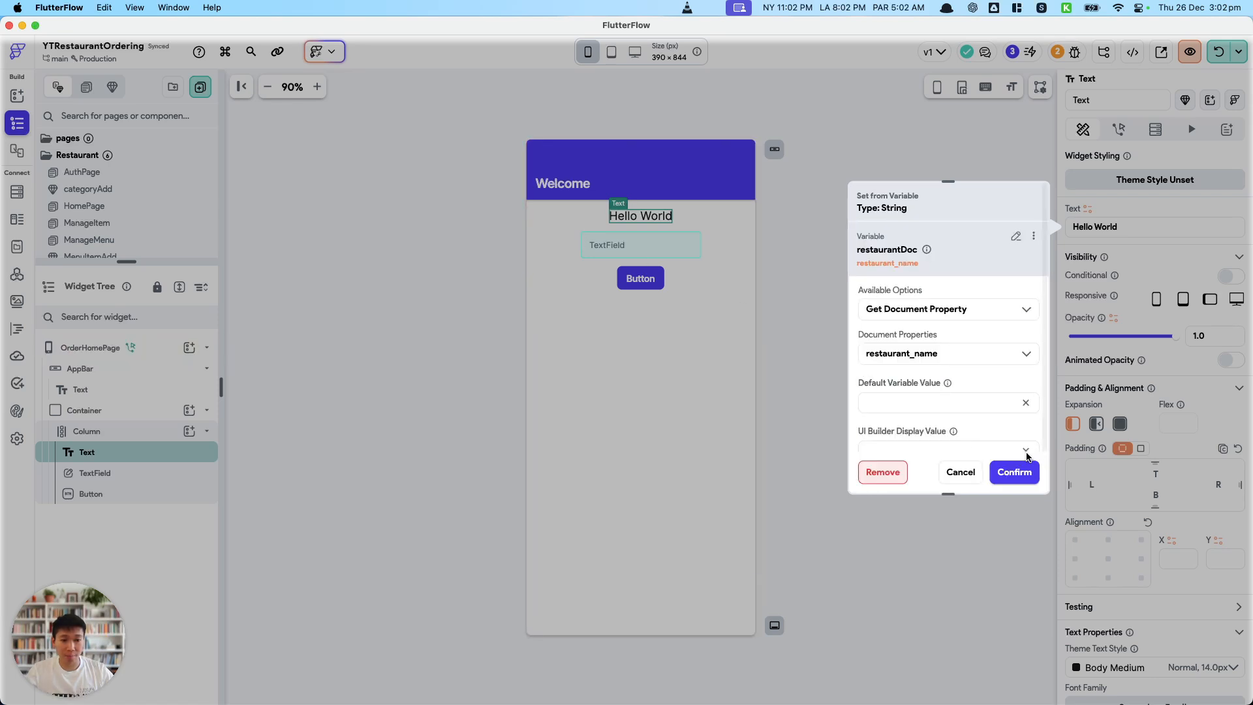
left_click(1014, 472)
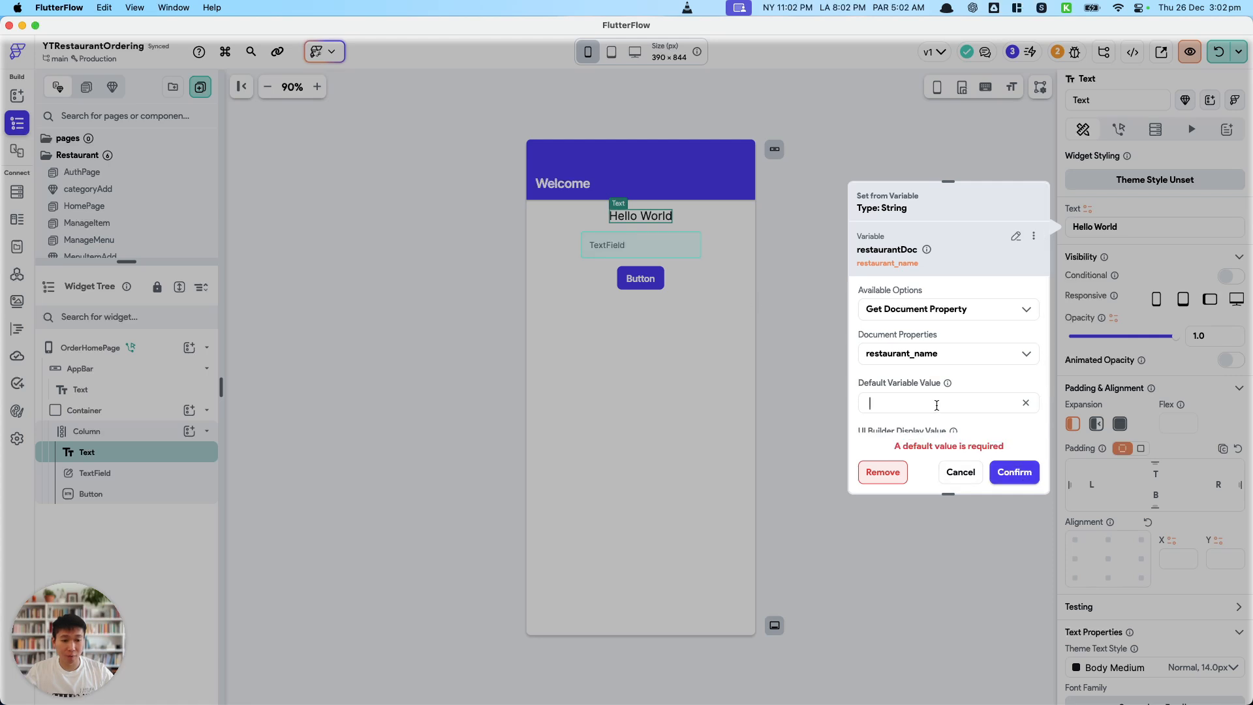
scroll(937, 405, "down", 1)
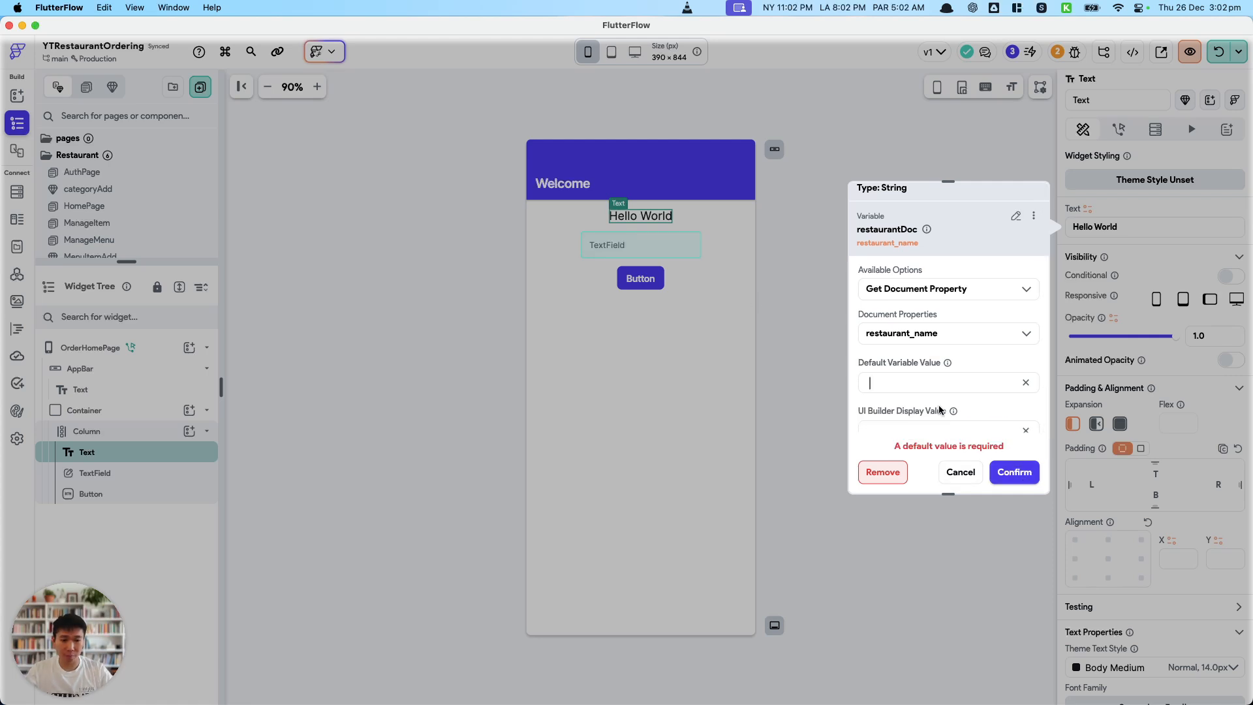
type("restaurantName")
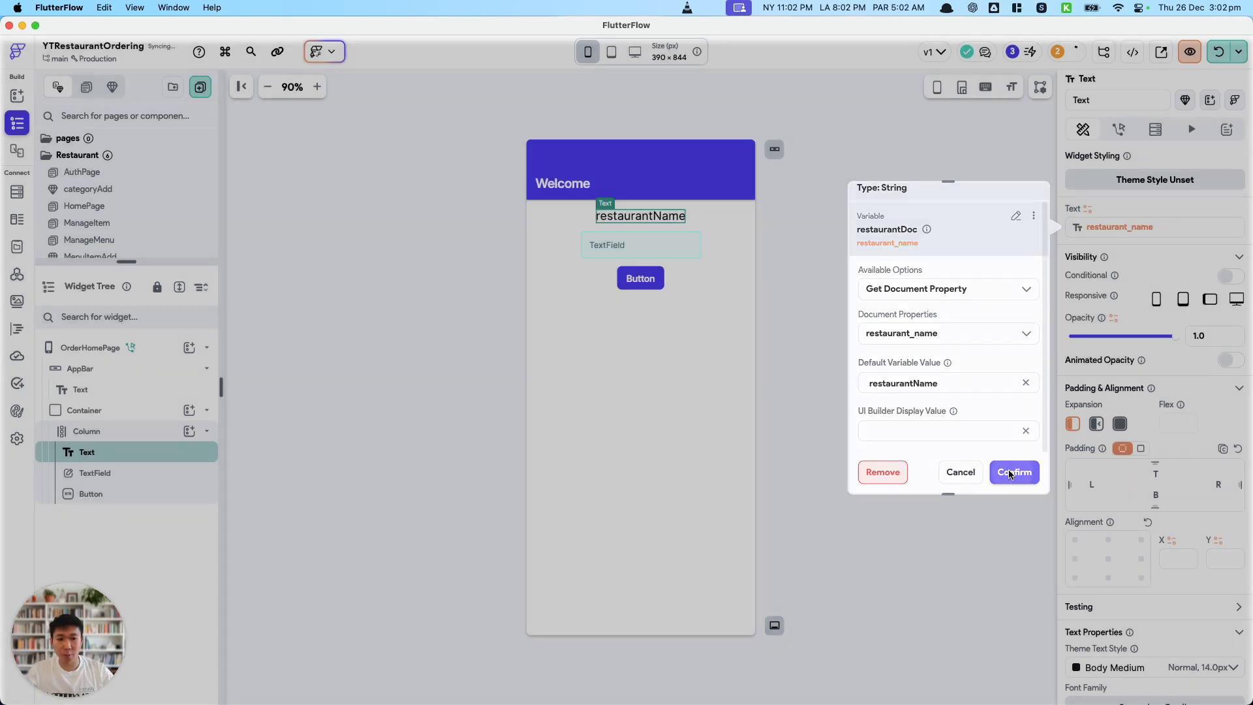
left_click(1014, 472)
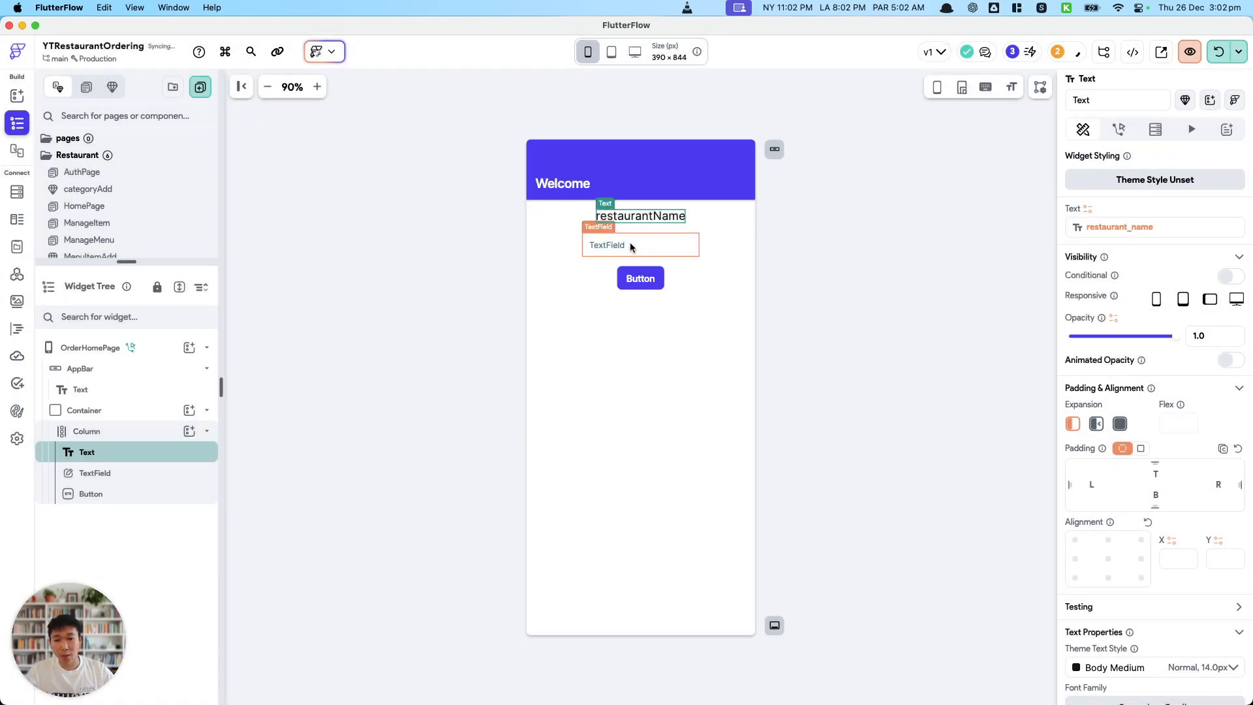
Step: Enter "Enter table number" as the TextField's label, cut it back out, and turn off the custom label style
left_click(630, 247)
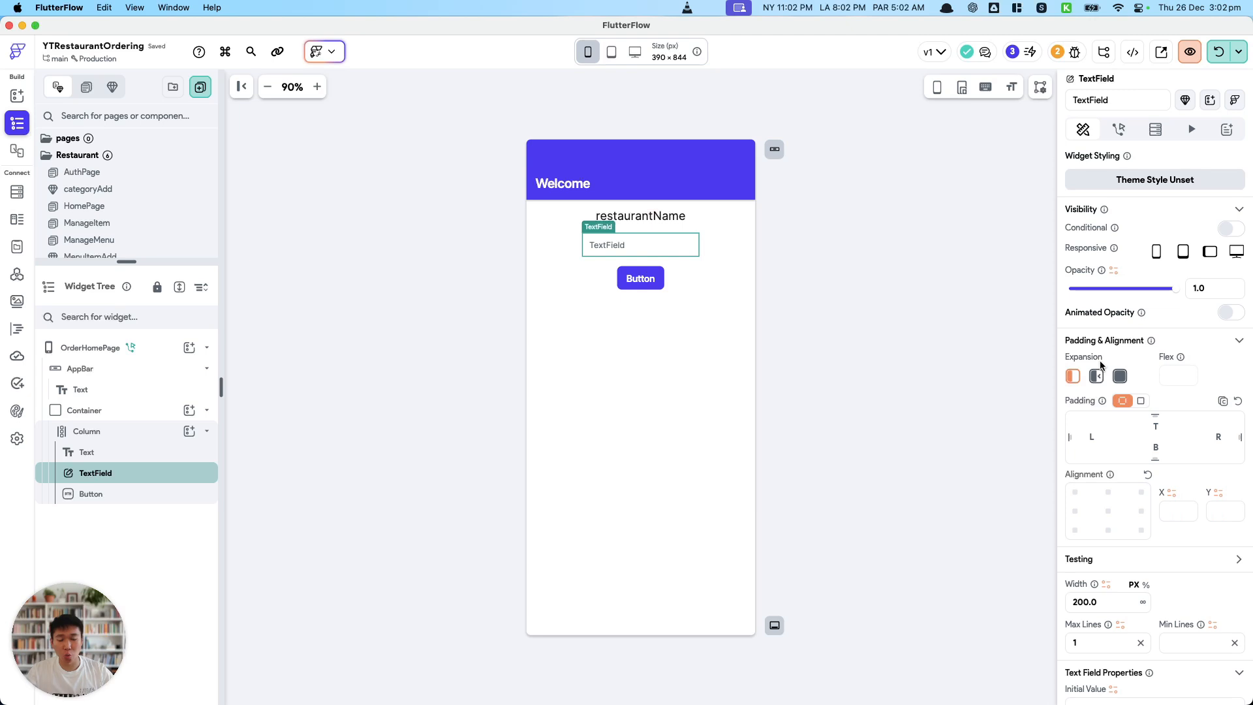
scroll(1101, 360, "down", 8)
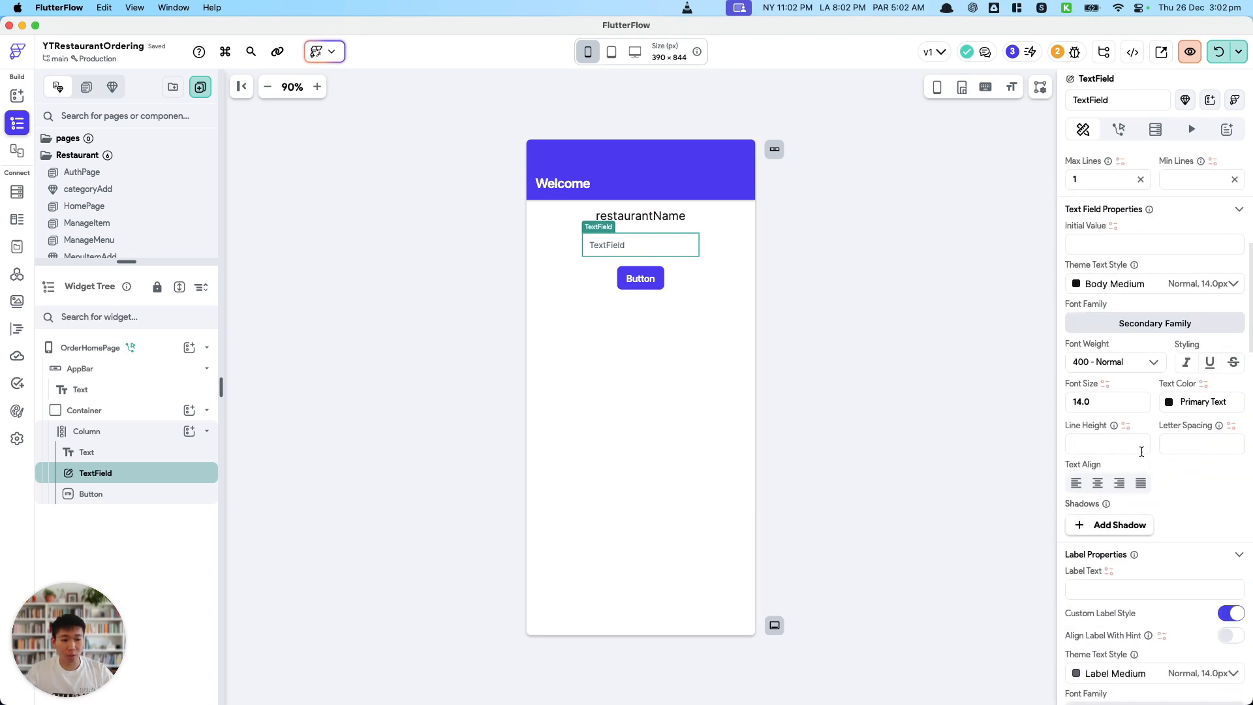
left_click(1133, 587)
type("Enter table")
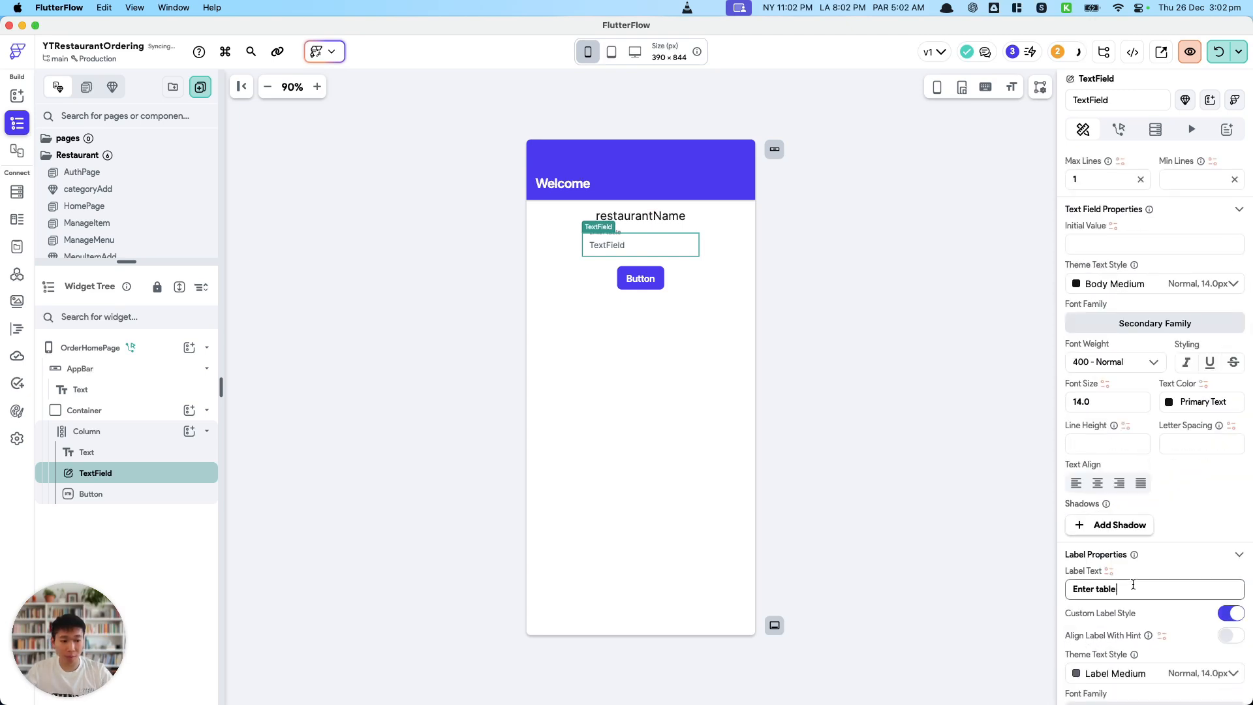
type(" number")
key("super+a")
key("super+c")
key("BackSpace")
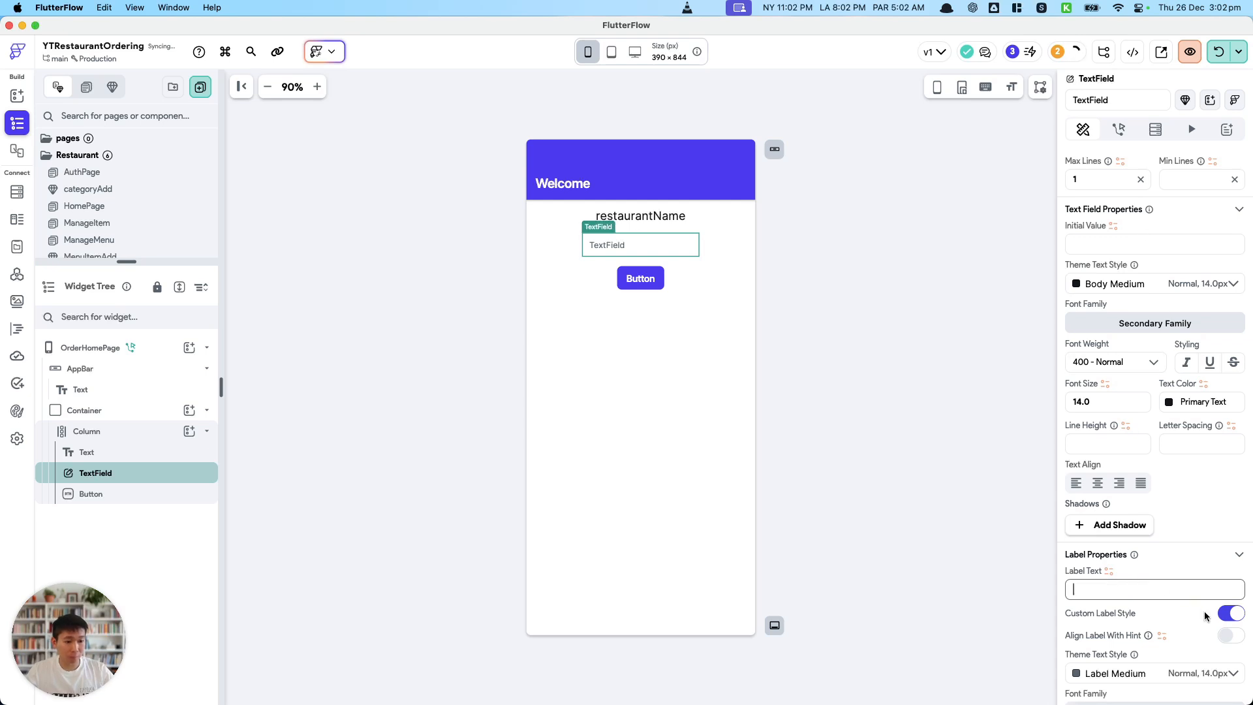
left_click(1228, 614)
Step: Replace the TextField's hint text with "Enter table number" and set its width to infinity
scroll(1179, 612, "down", 2)
left_click(1164, 591)
key("super+v")
key("super+a")
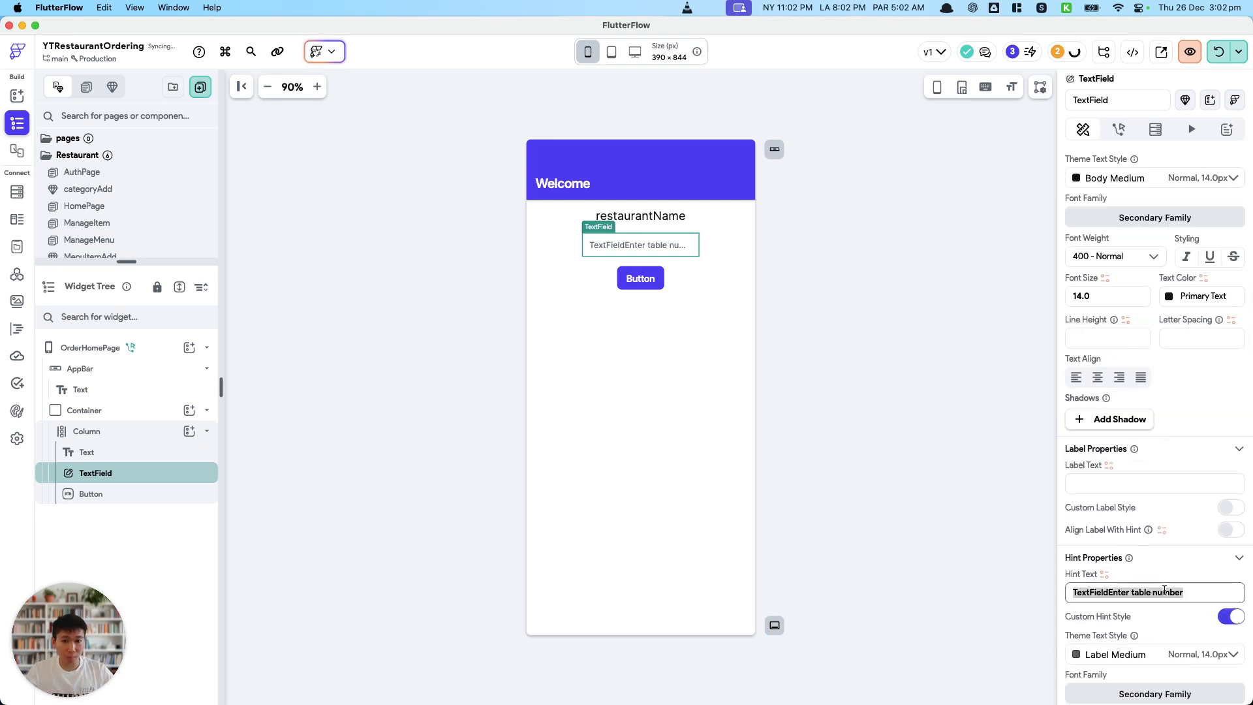
key("super+v")
scroll(1144, 587, "up", 8)
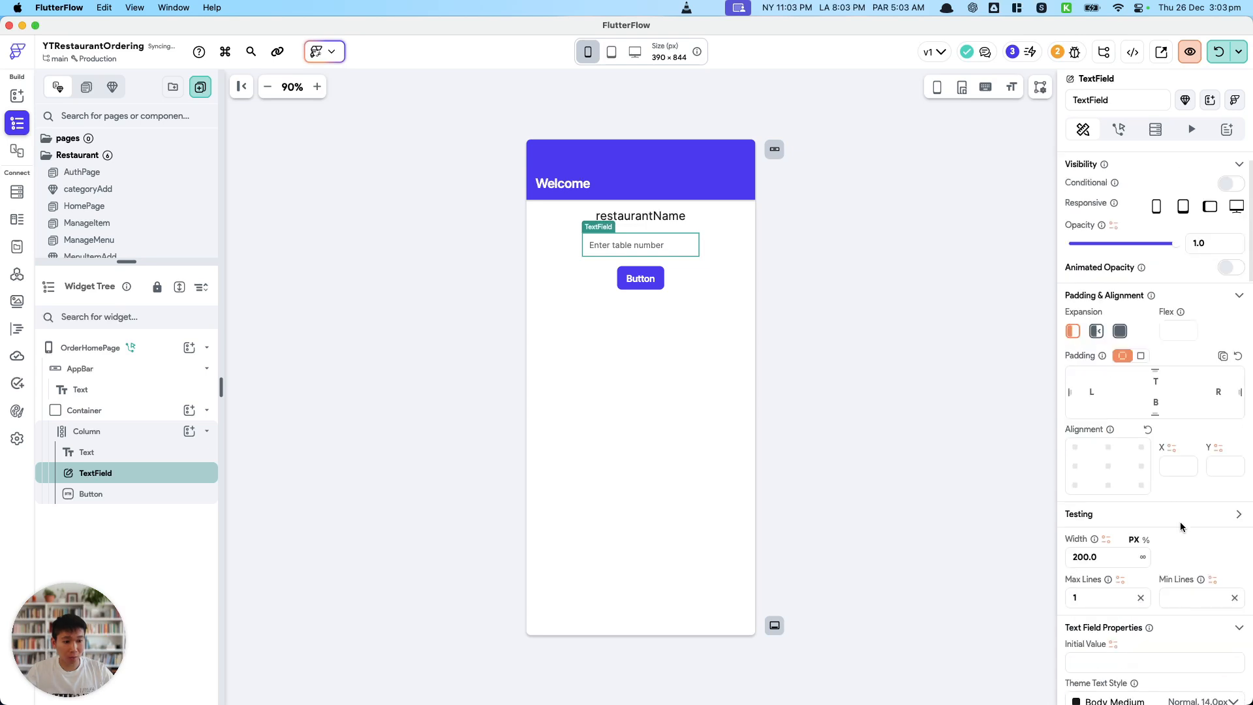
left_click(1143, 550)
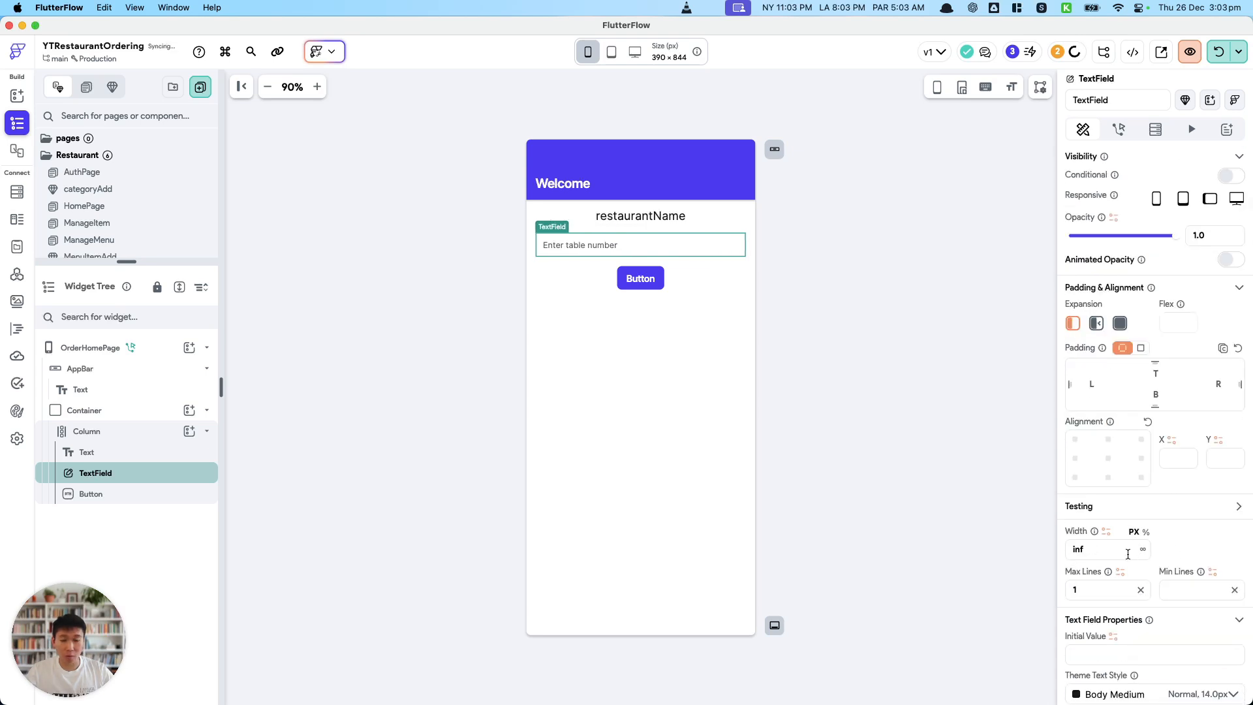
Step: Set the button's text to "Start Ordering" and its width to infinity
left_click(649, 286)
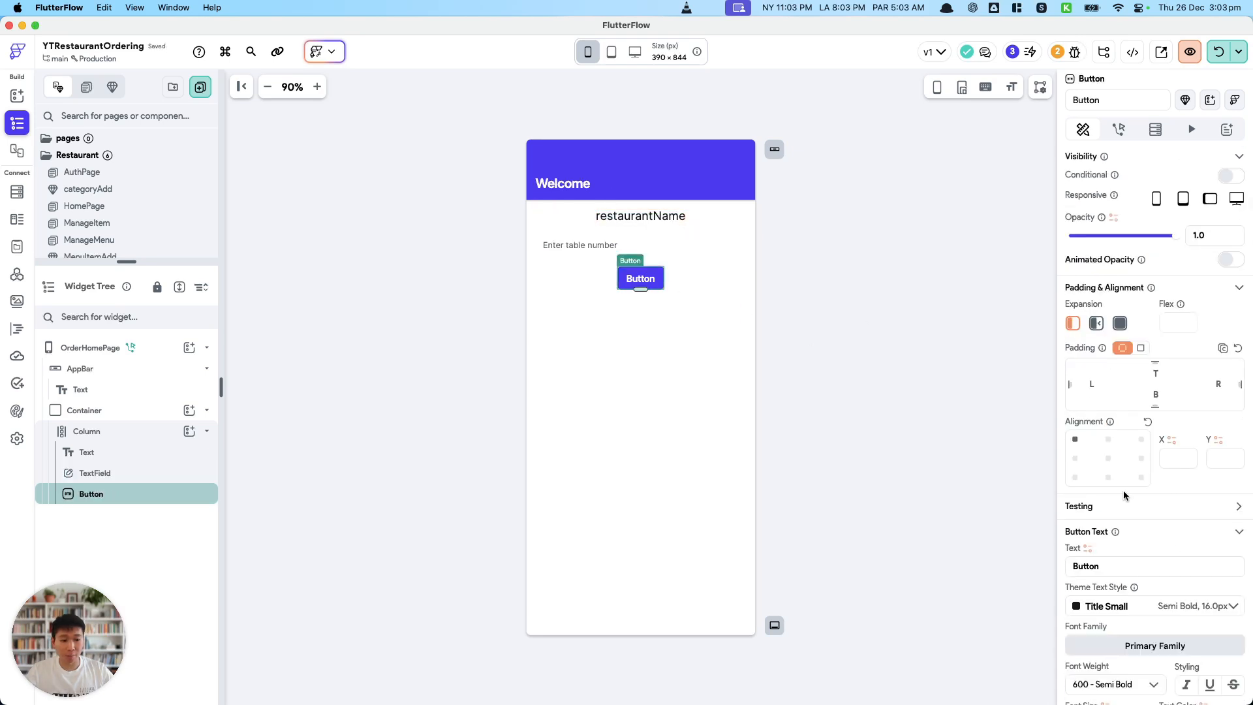
scroll(1126, 497, "down", 5)
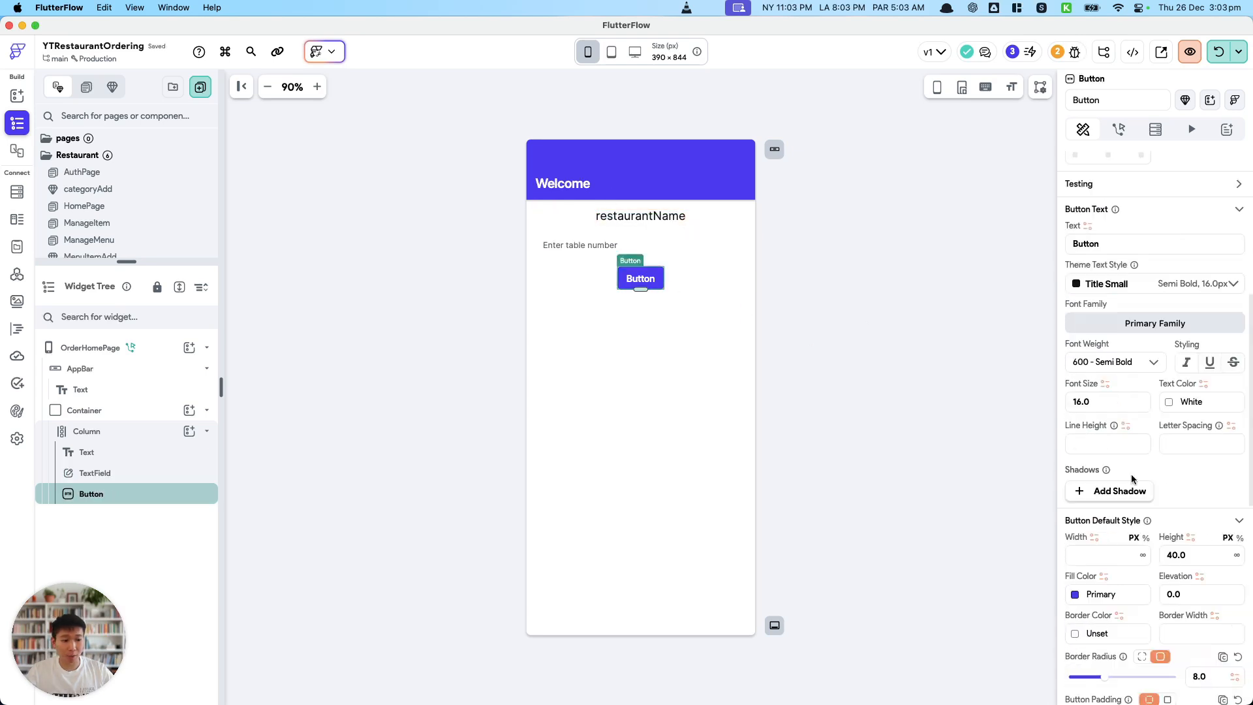
double_click(1097, 244)
type("Start rd")
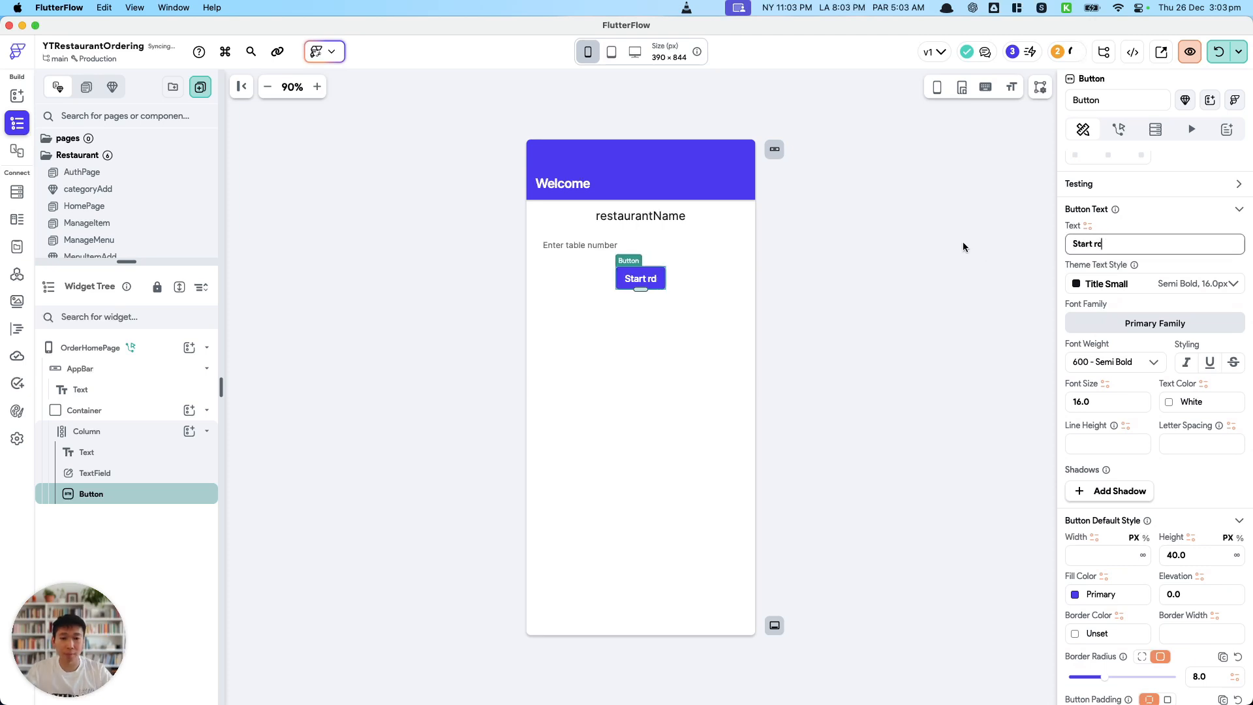
key("BackSpace")
key("BackSpace")
type("Ordering")
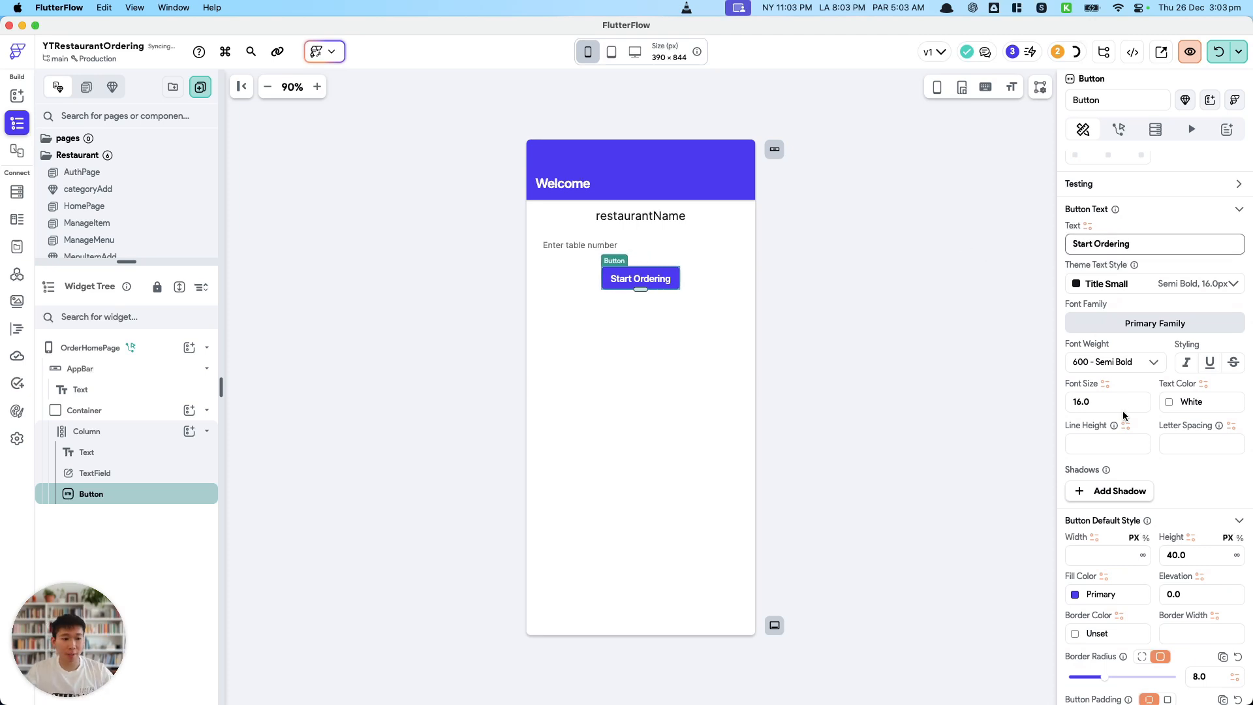
left_click(1143, 559)
left_click(842, 295)
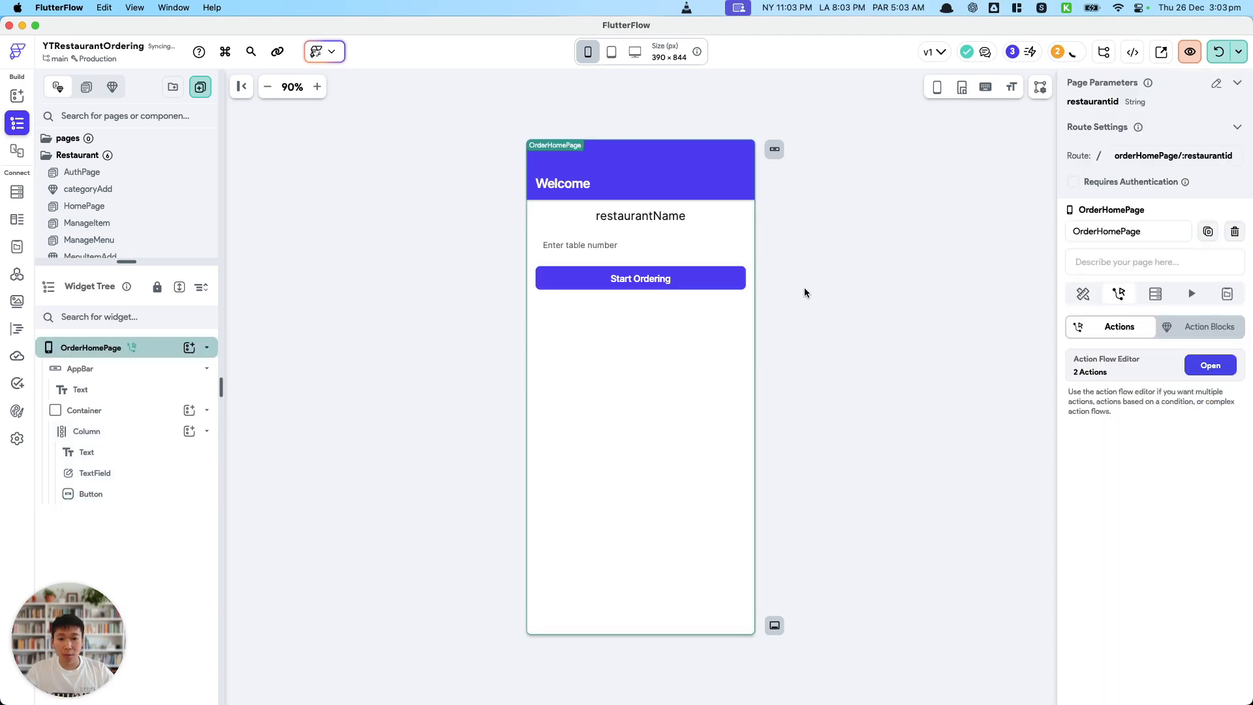
left_click(594, 246)
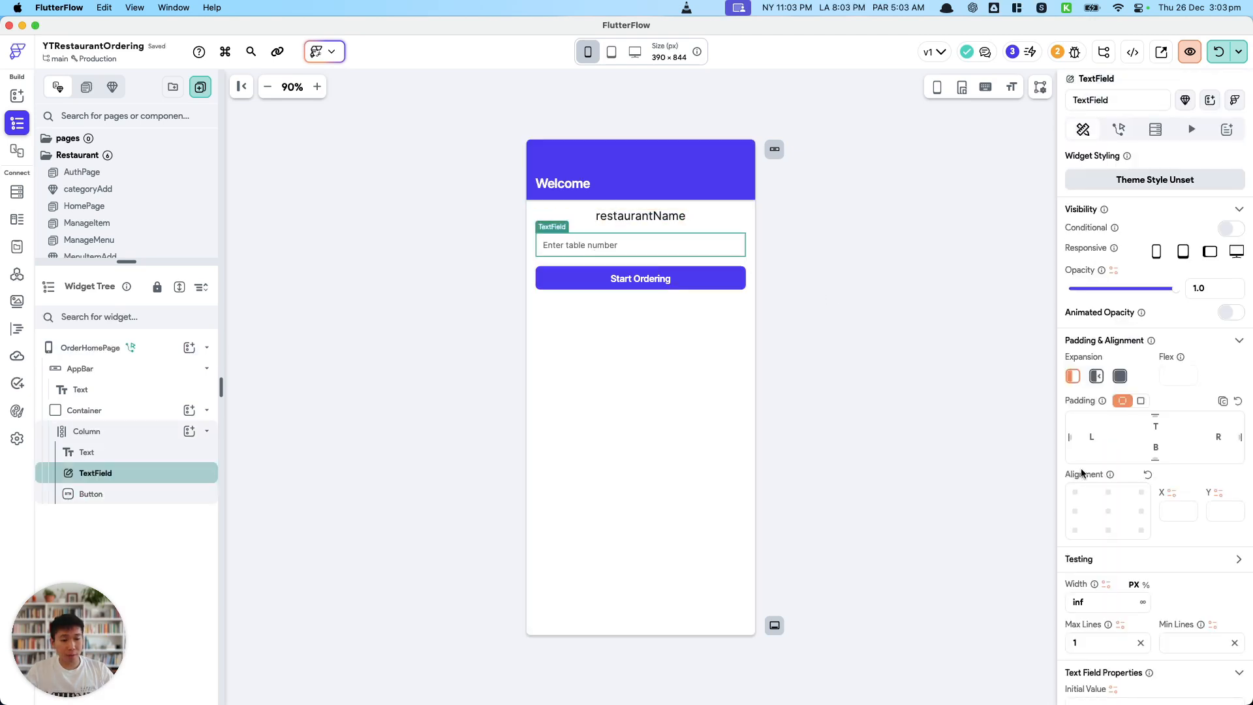
left_click(717, 278)
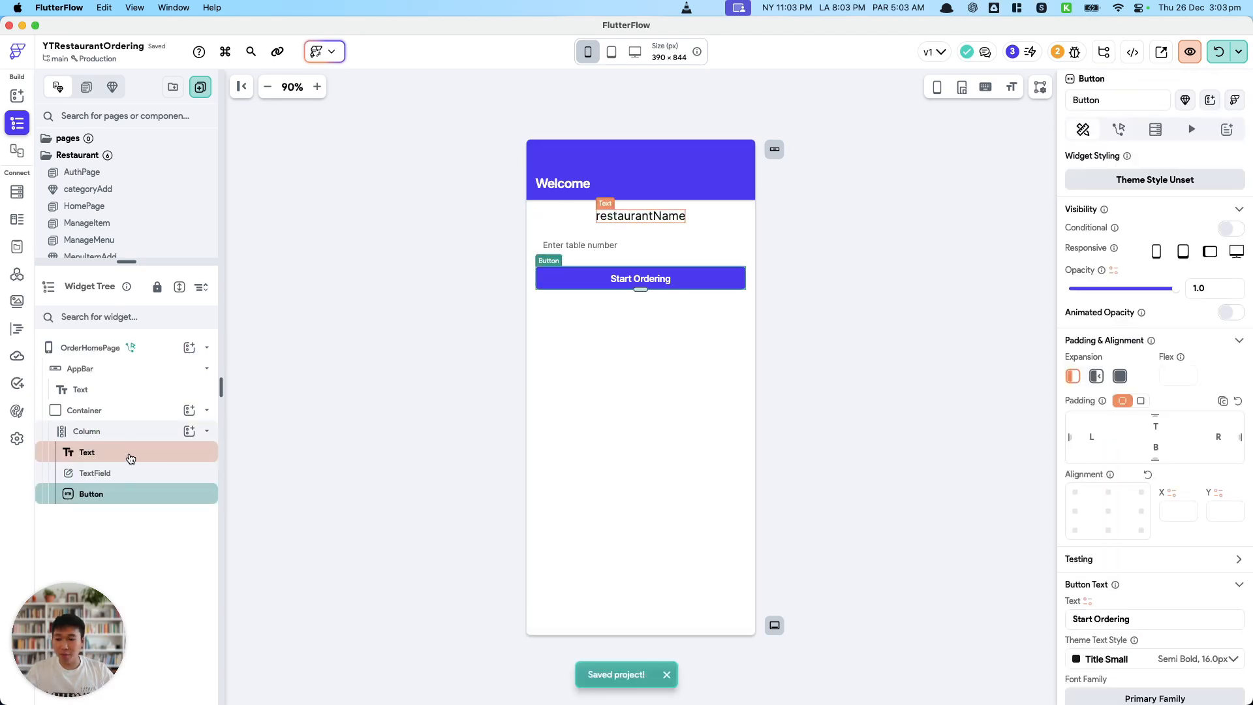
right_click(131, 431)
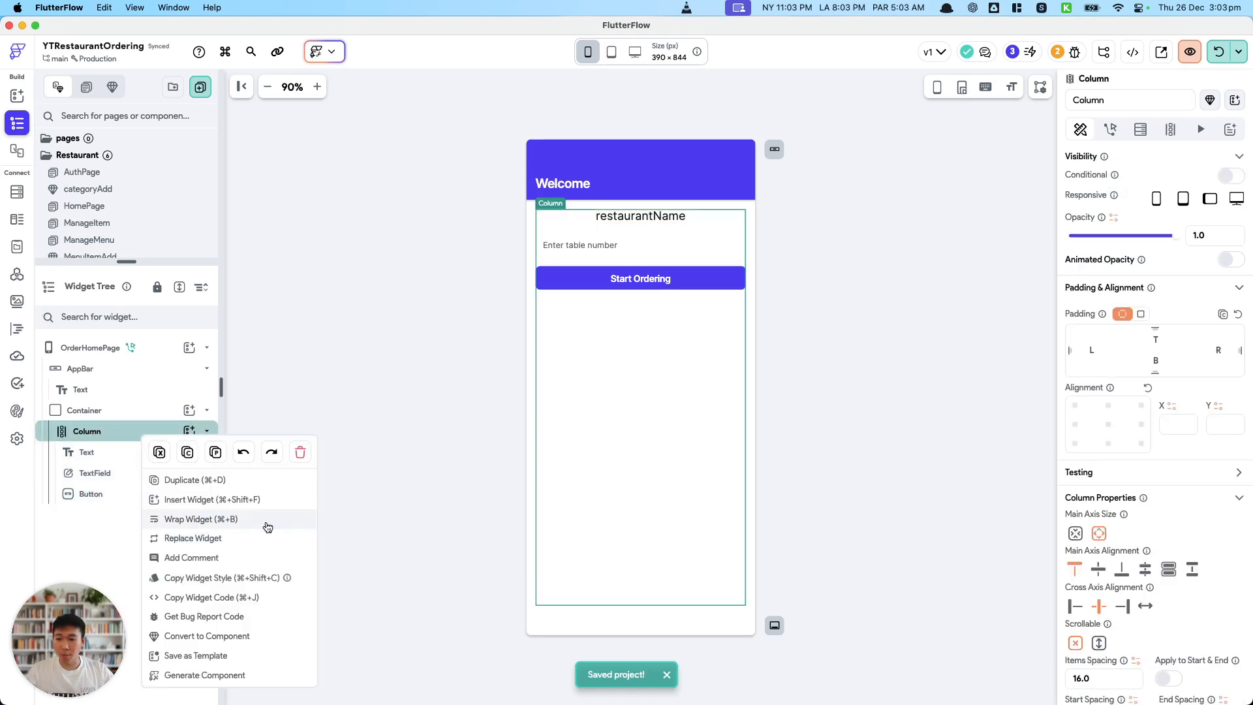
left_click(196, 520)
left_click(524, 427)
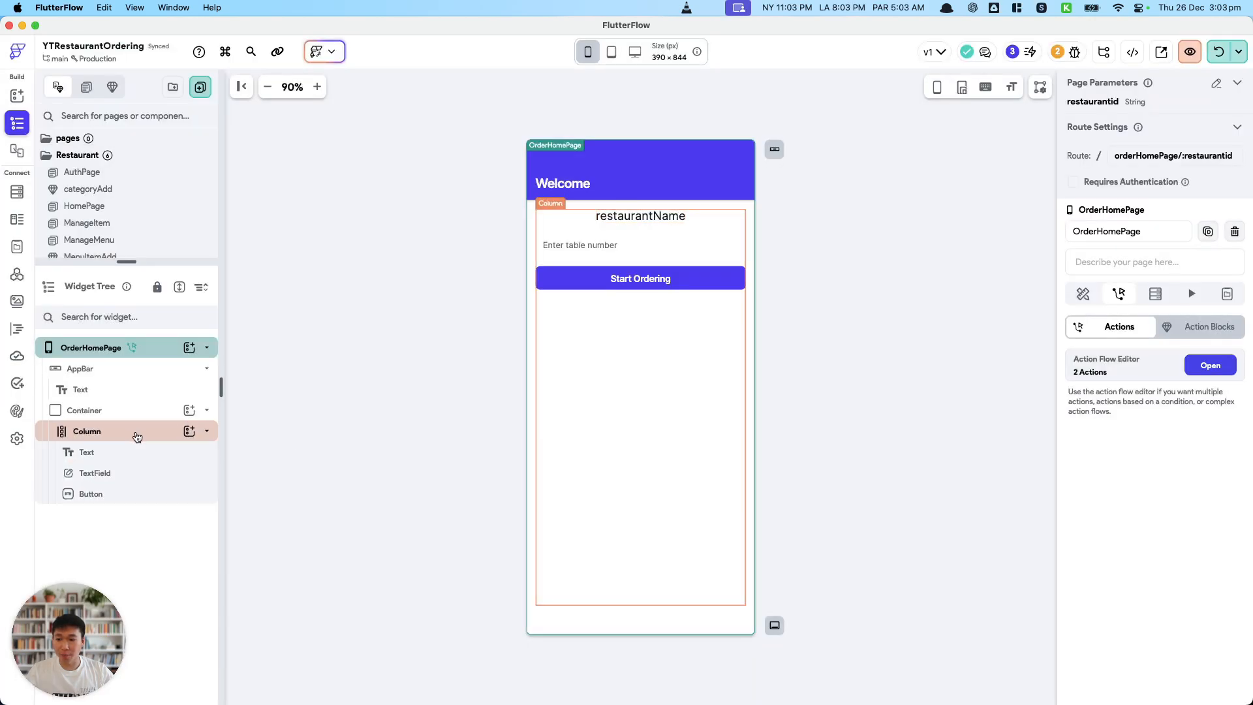
Step: Wrap the Column in a Form widget and enable validation for its TextField
right_click(156, 431)
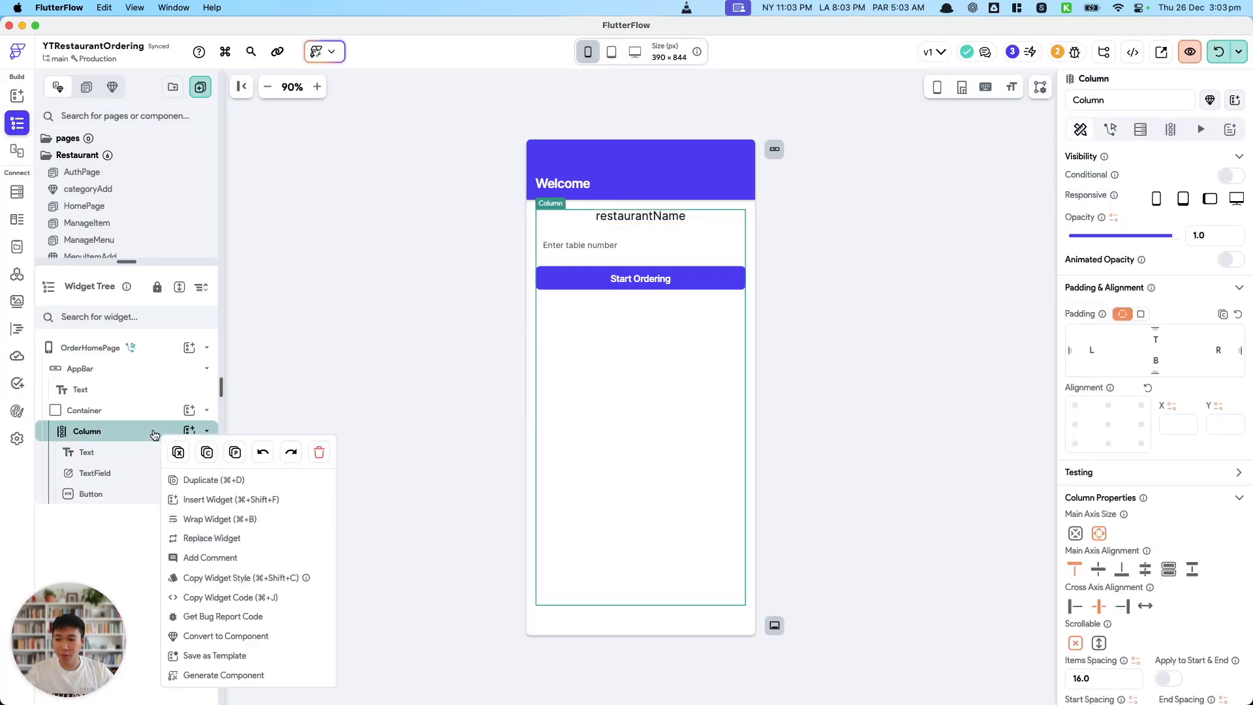
left_click(196, 519)
left_click(524, 428)
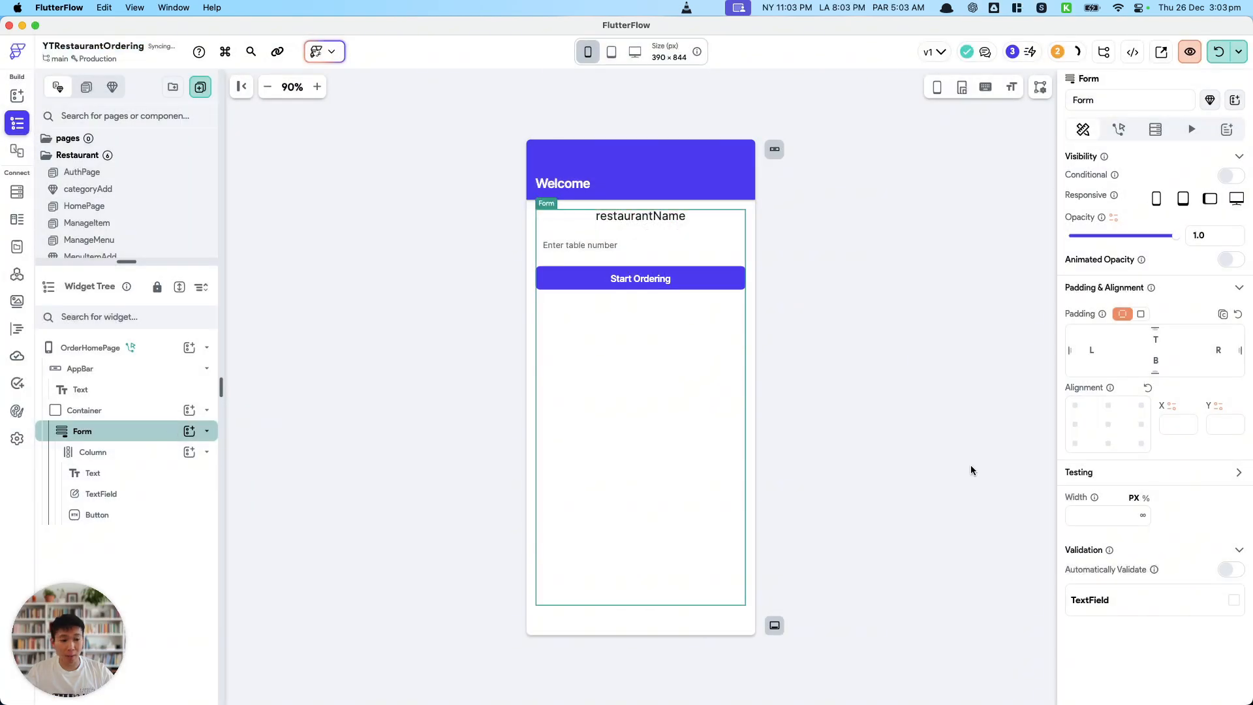
left_click(1232, 600)
Step: Give the Start Ordering button an On Tap action that validates Form_1, and close the action flow editor
left_click(716, 285)
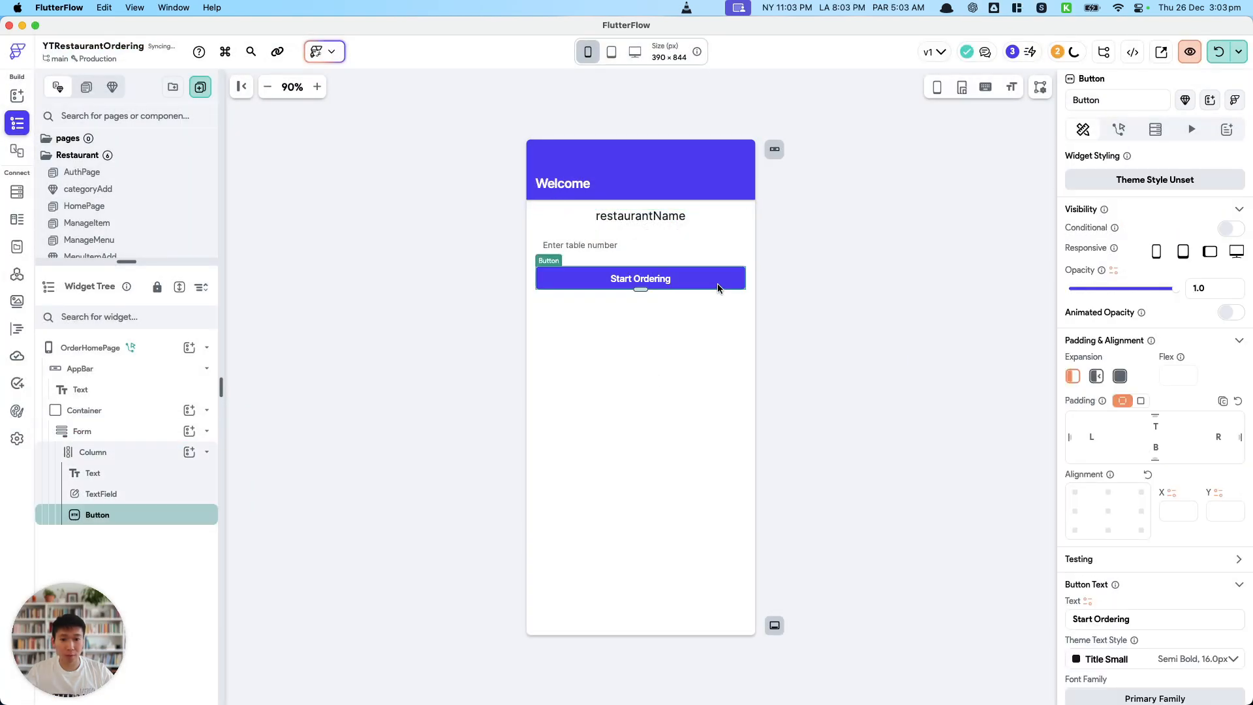
left_click(1119, 129)
left_click(1208, 200)
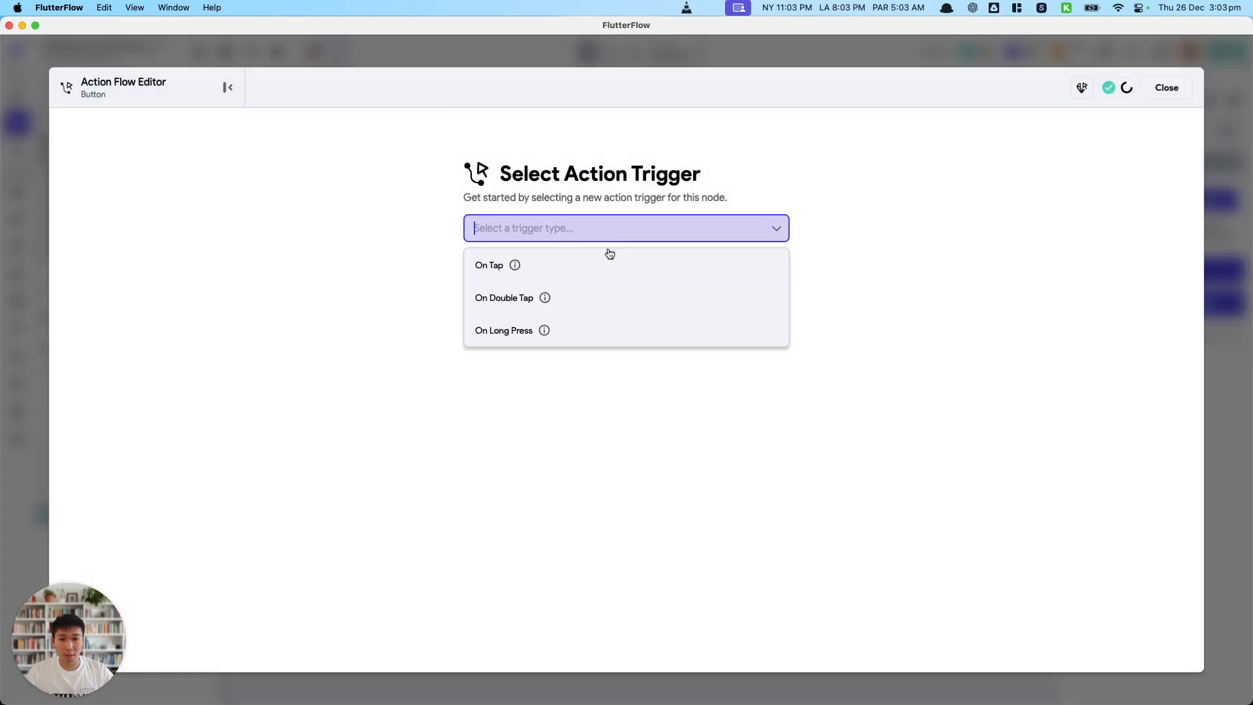
left_click(607, 261)
left_click(714, 437)
type("validat")
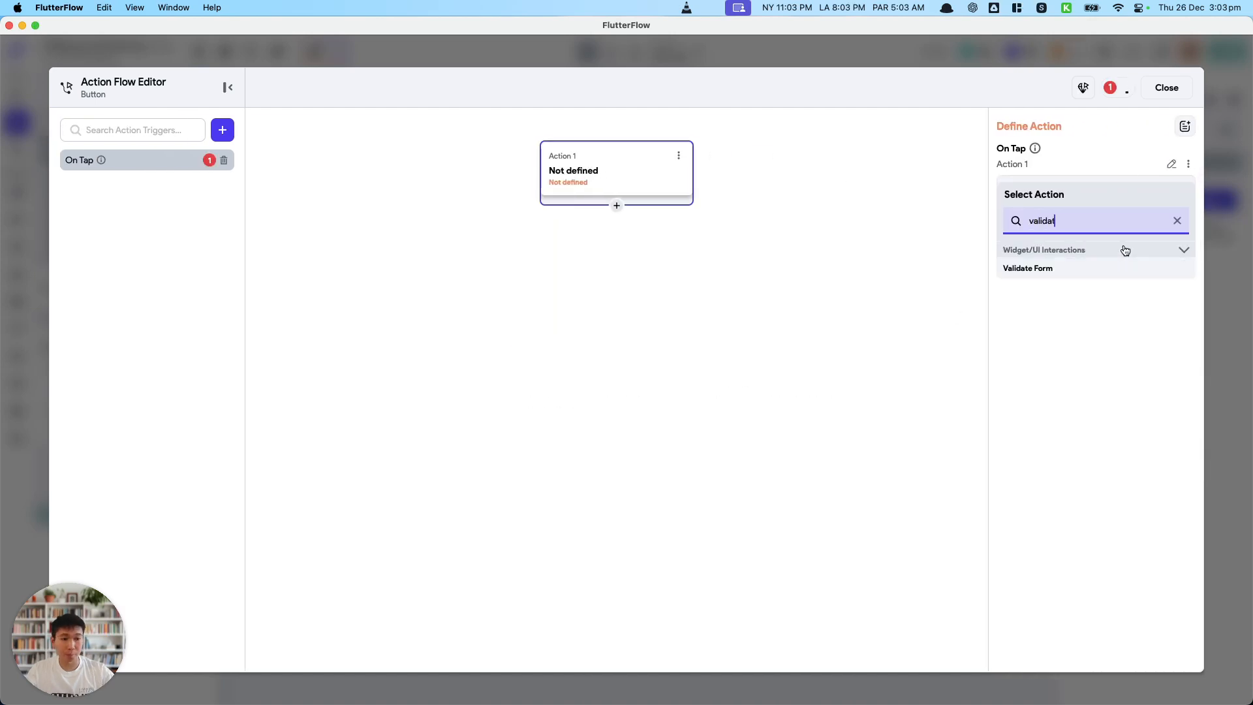
left_click(1028, 268)
left_click(1093, 226)
left_click(1086, 252)
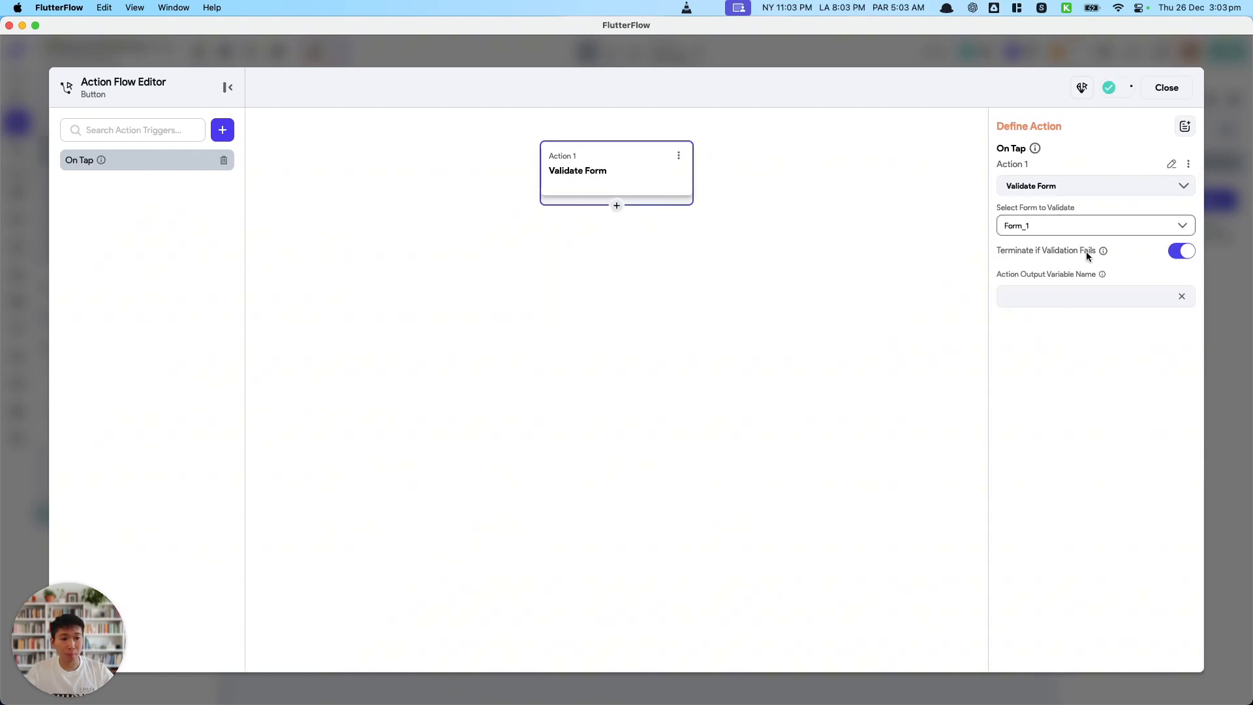
left_click(1167, 88)
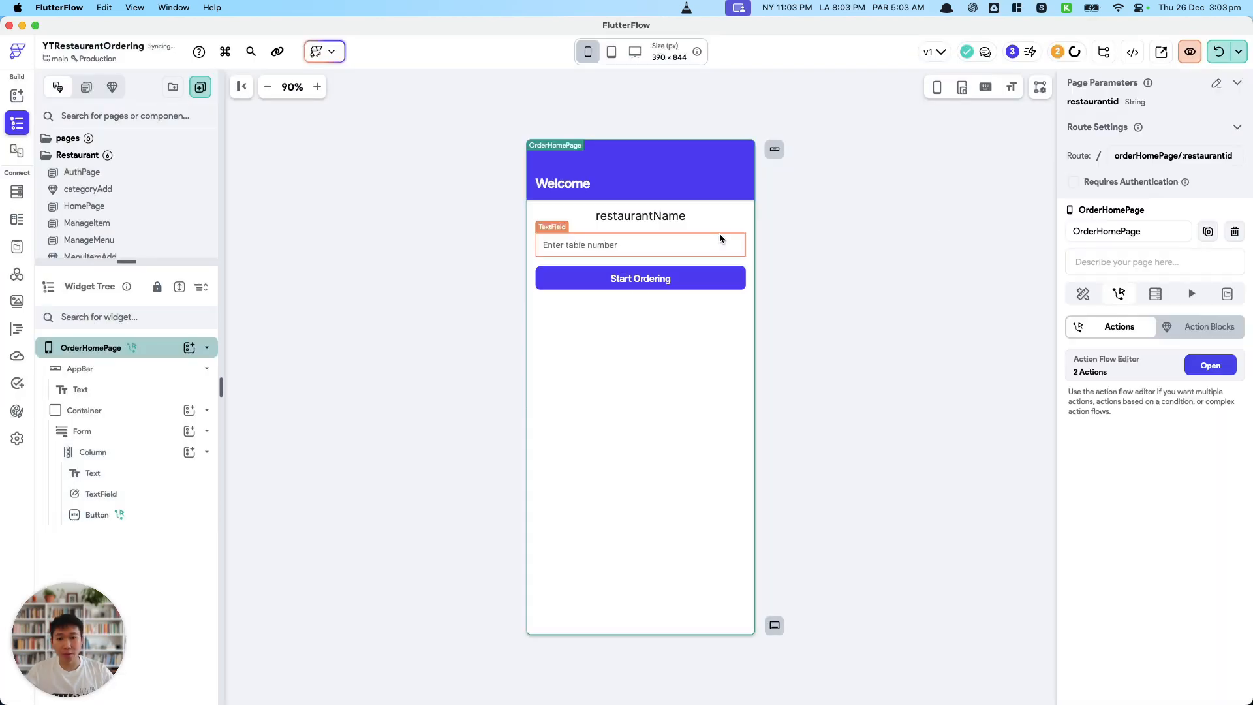
Step: Enable conditional visibility on the Container and base it on a single condition
left_click(163, 410)
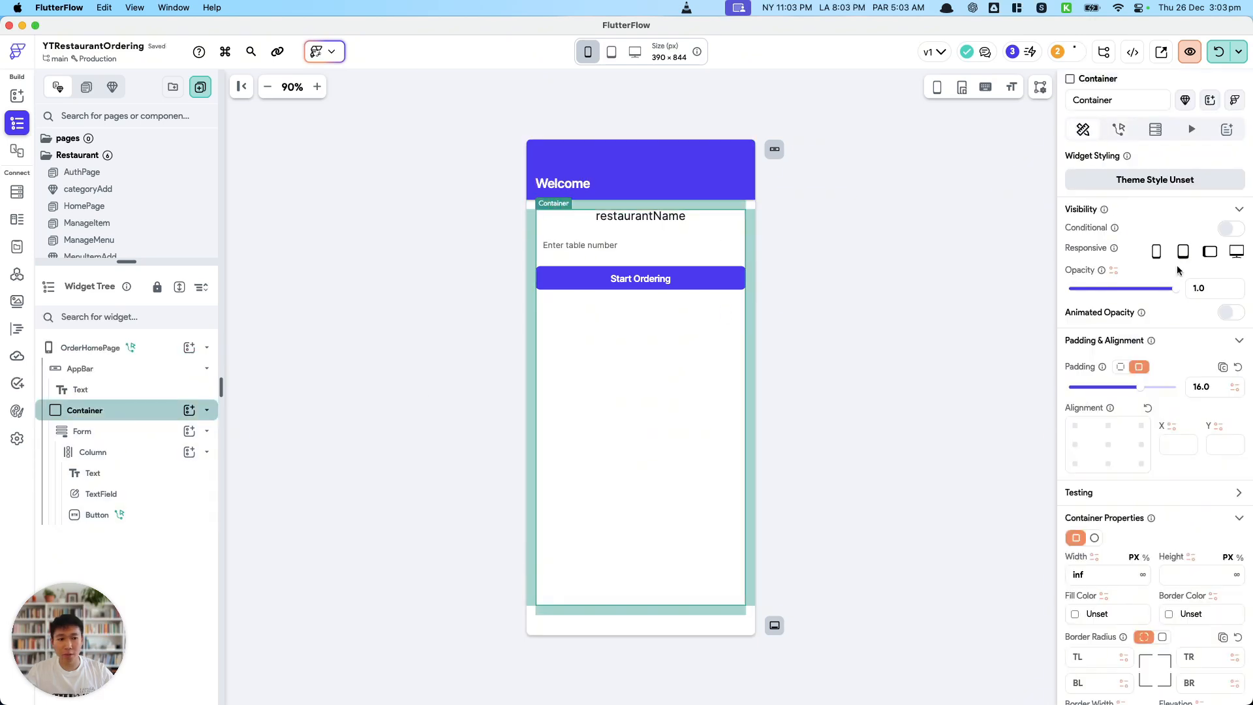
left_click(1228, 230)
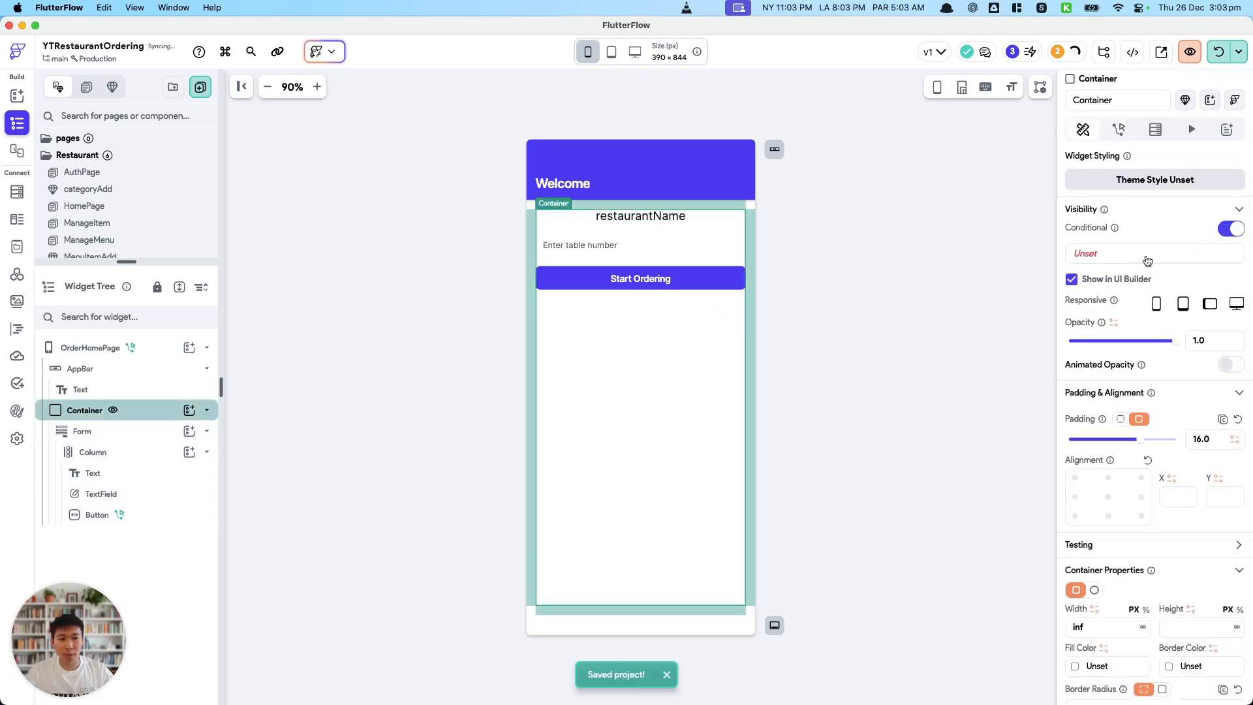
left_click(1148, 261)
left_click(901, 310)
left_click(907, 355)
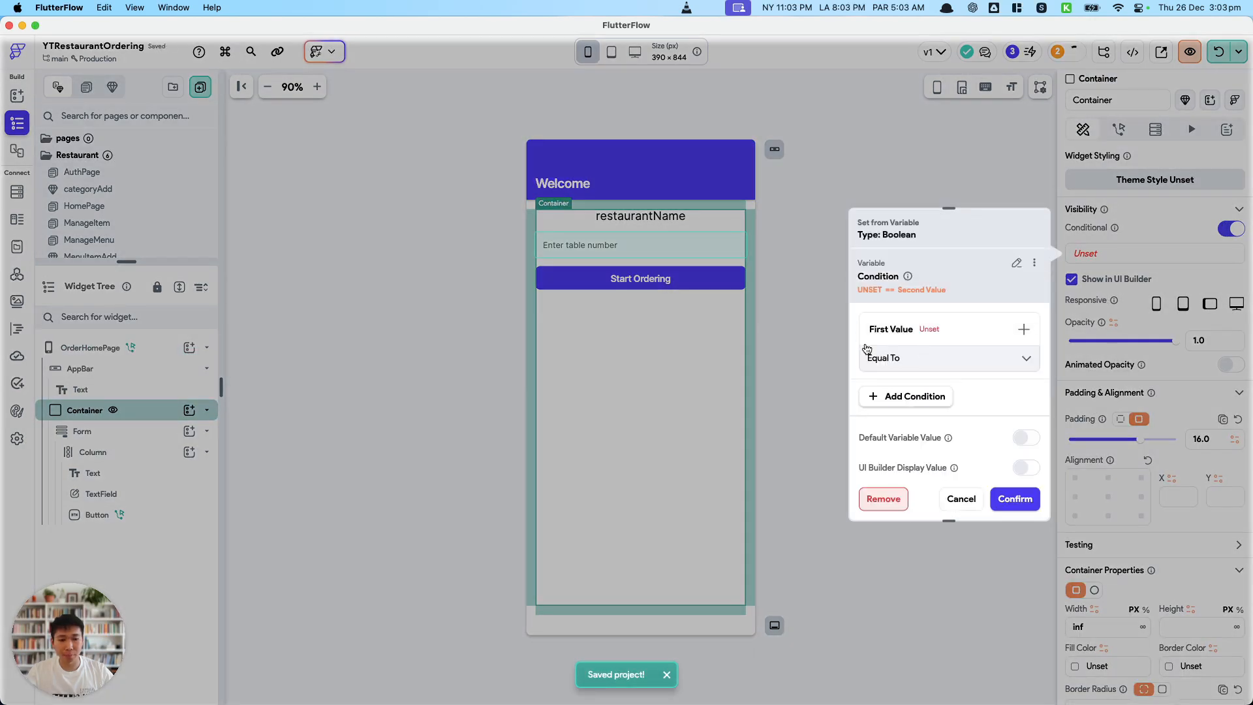
Step: Set the visibility condition's first value to the Reference of the restaurantDoc action output
left_click(930, 330)
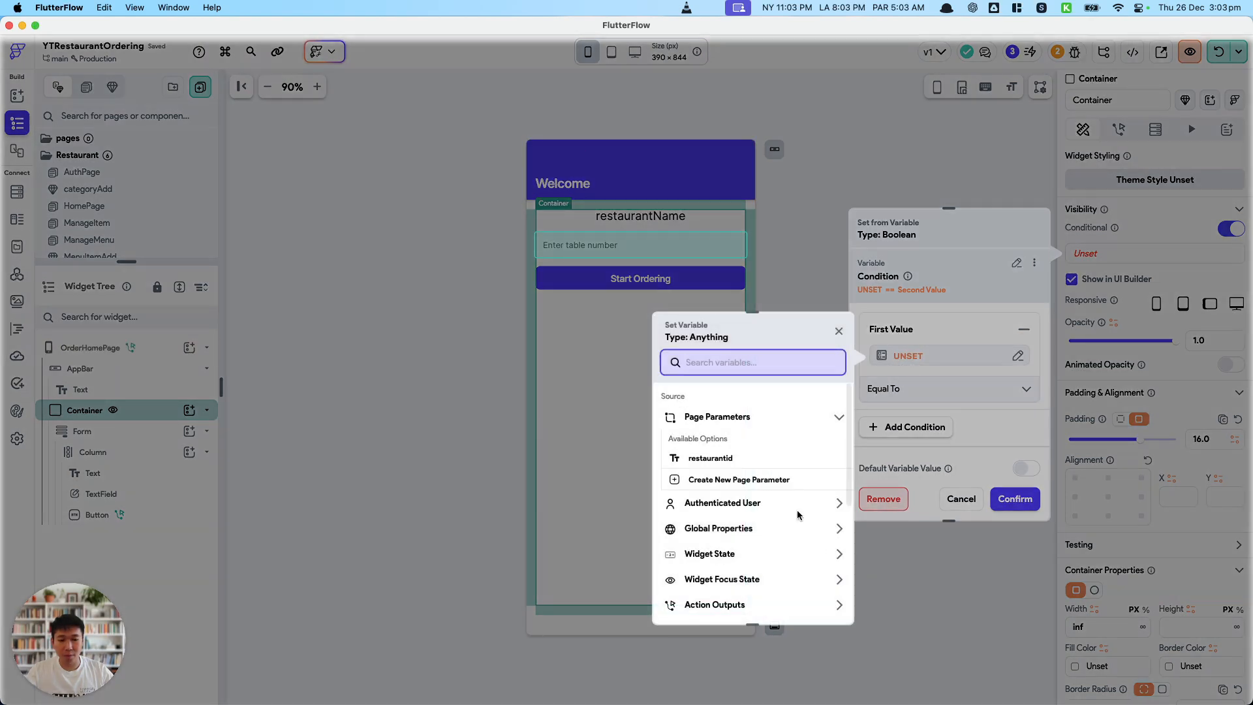
type("Enter table number")
left_click(790, 502)
key("super+BackSpace")
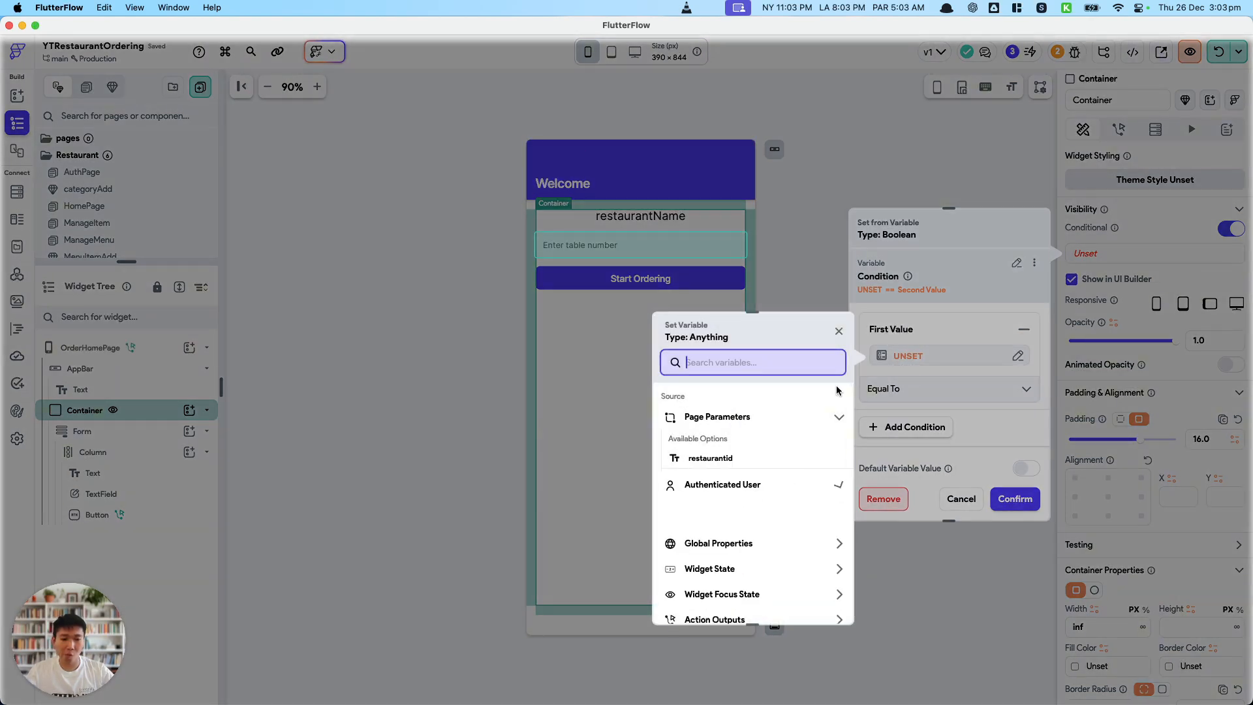
type("action")
scroll(773, 555, "down", 1)
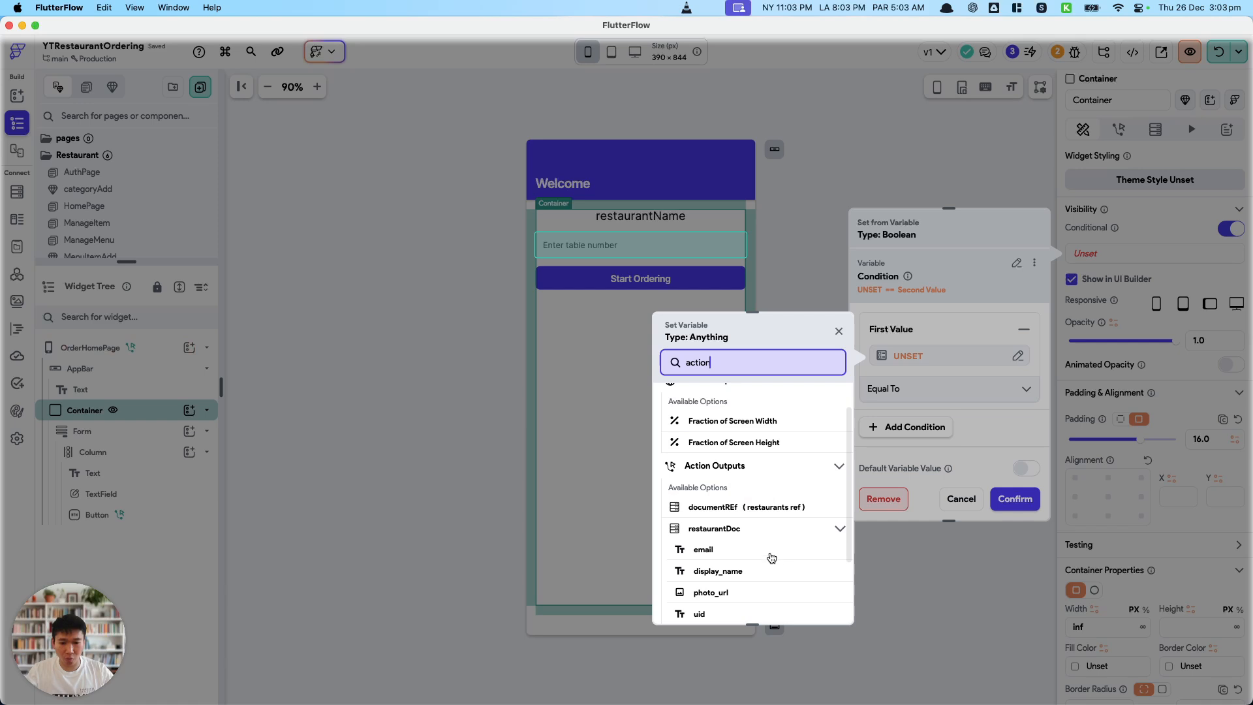
scroll(771, 557, "down", 4)
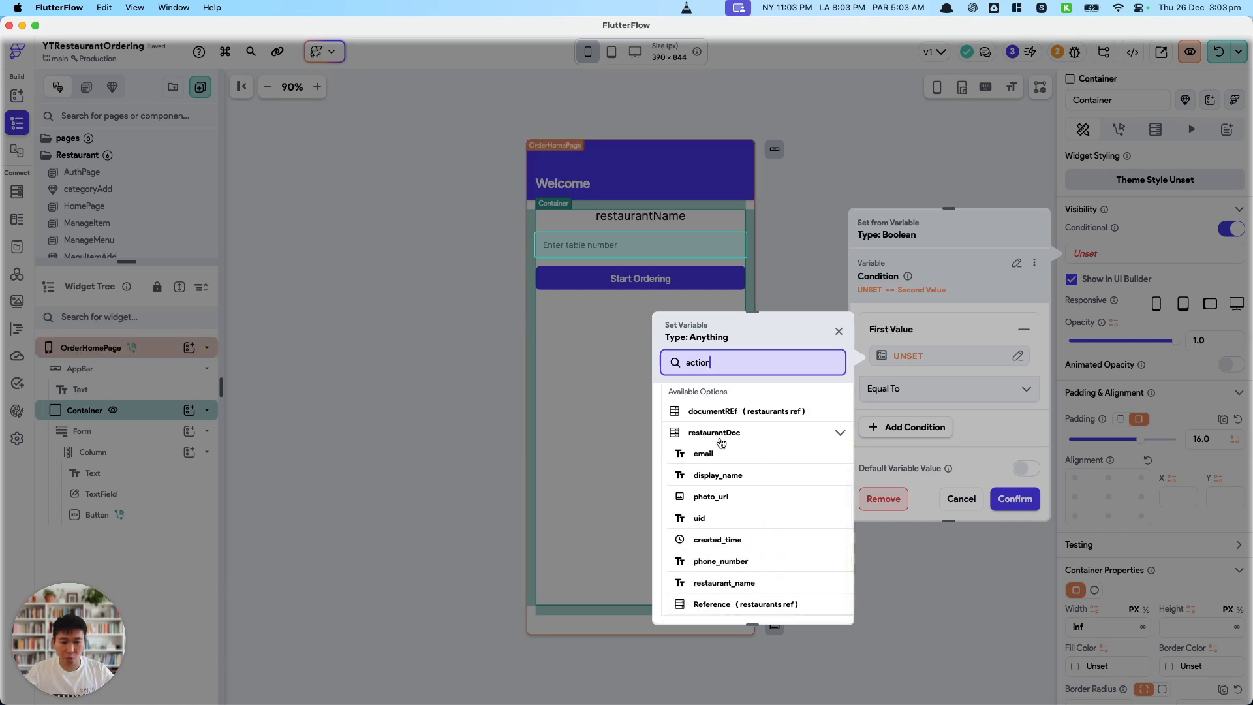
left_click(756, 605)
left_click(817, 601)
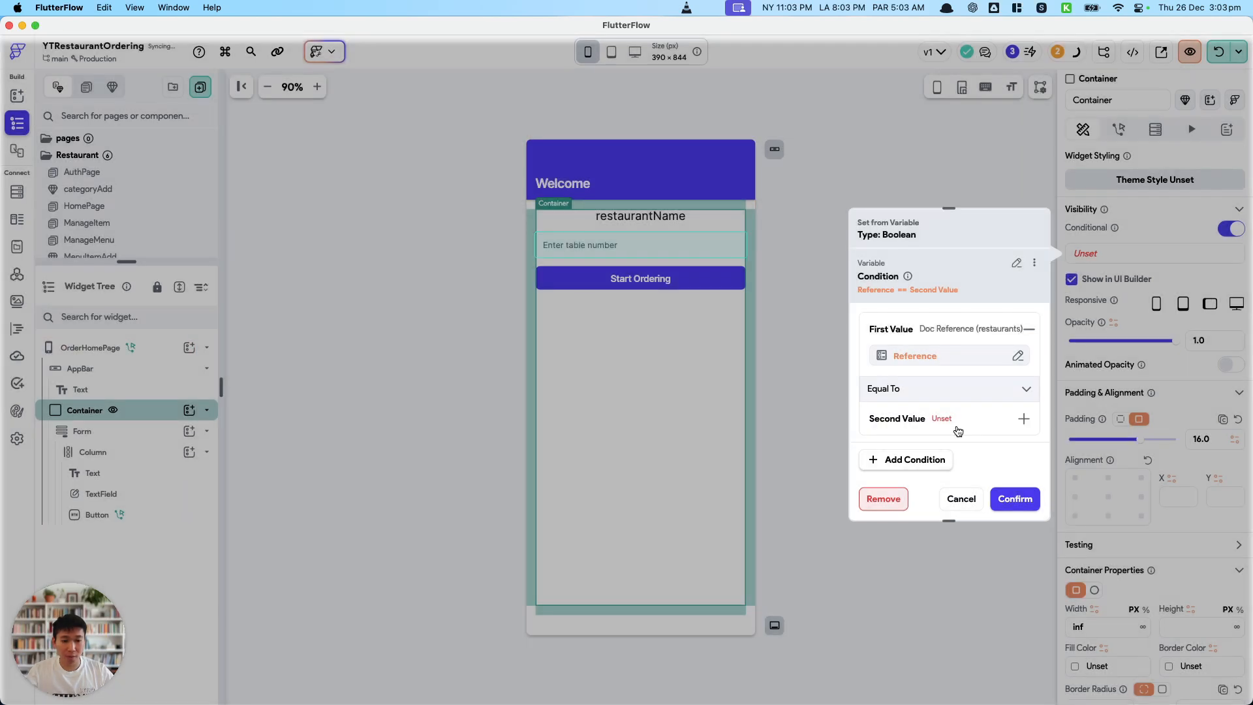
Step: Make the Container's visibility condition check that the Reference is set, and confirm it
left_click(950, 389)
left_click(944, 438)
left_click(1013, 499)
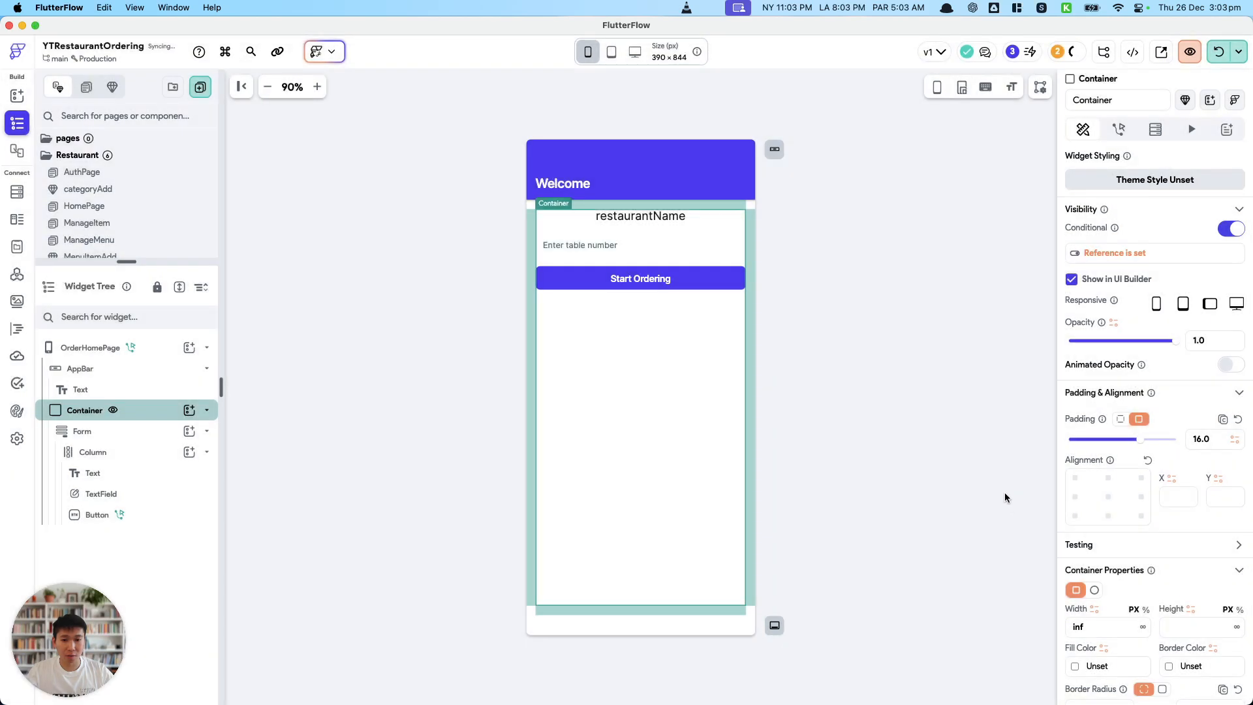
left_click(1005, 496)
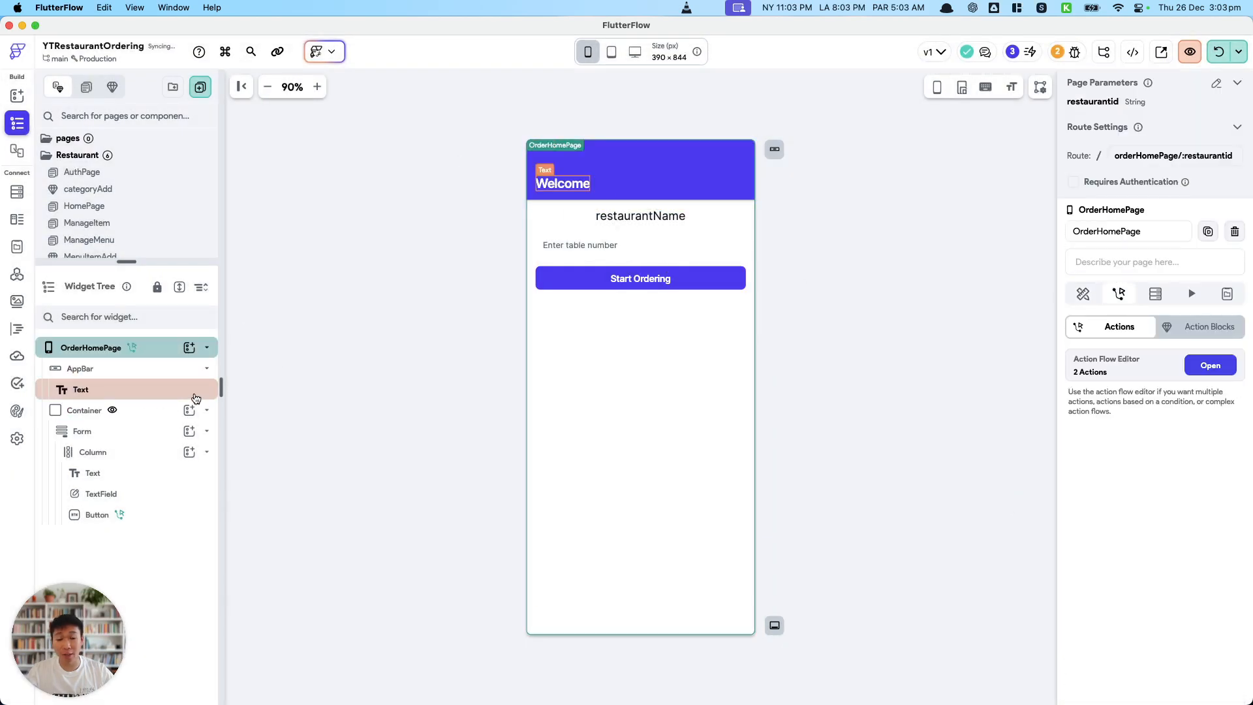
Step: Check in the project's platform settings whether the Web platform is enabled, and return to the page's widget tree
left_click(943, 269)
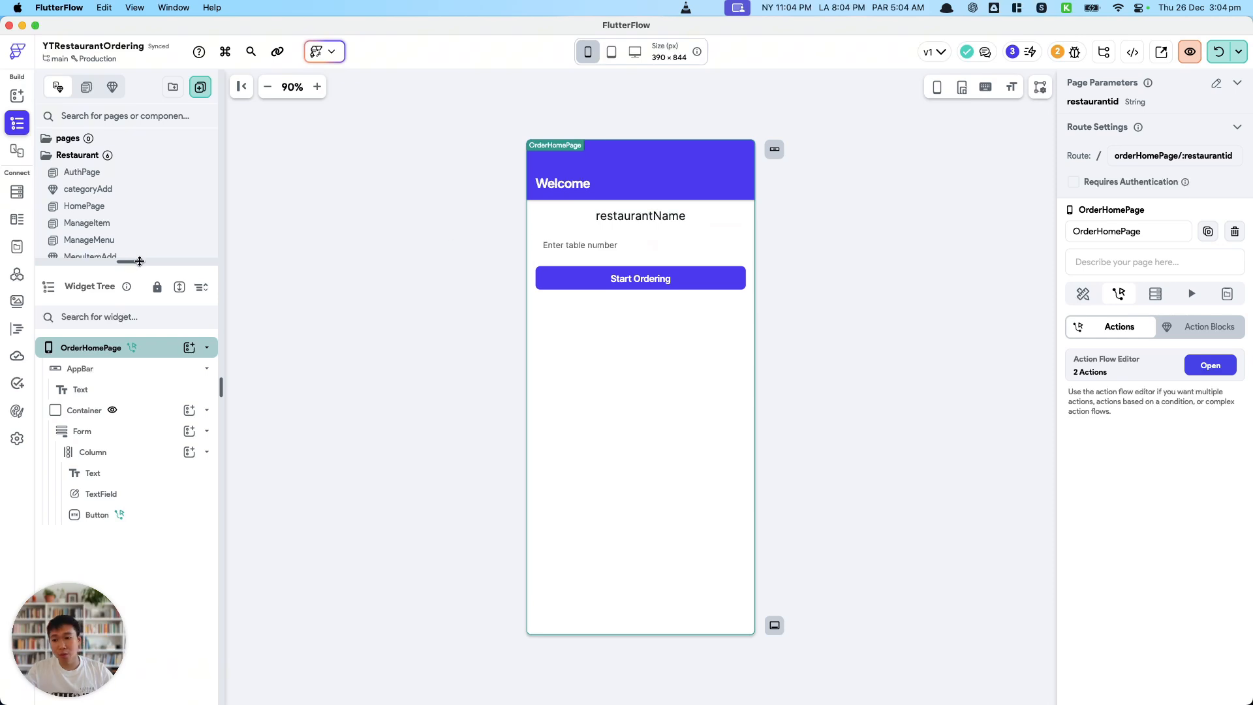
left_click_drag(139, 262, 130, 347)
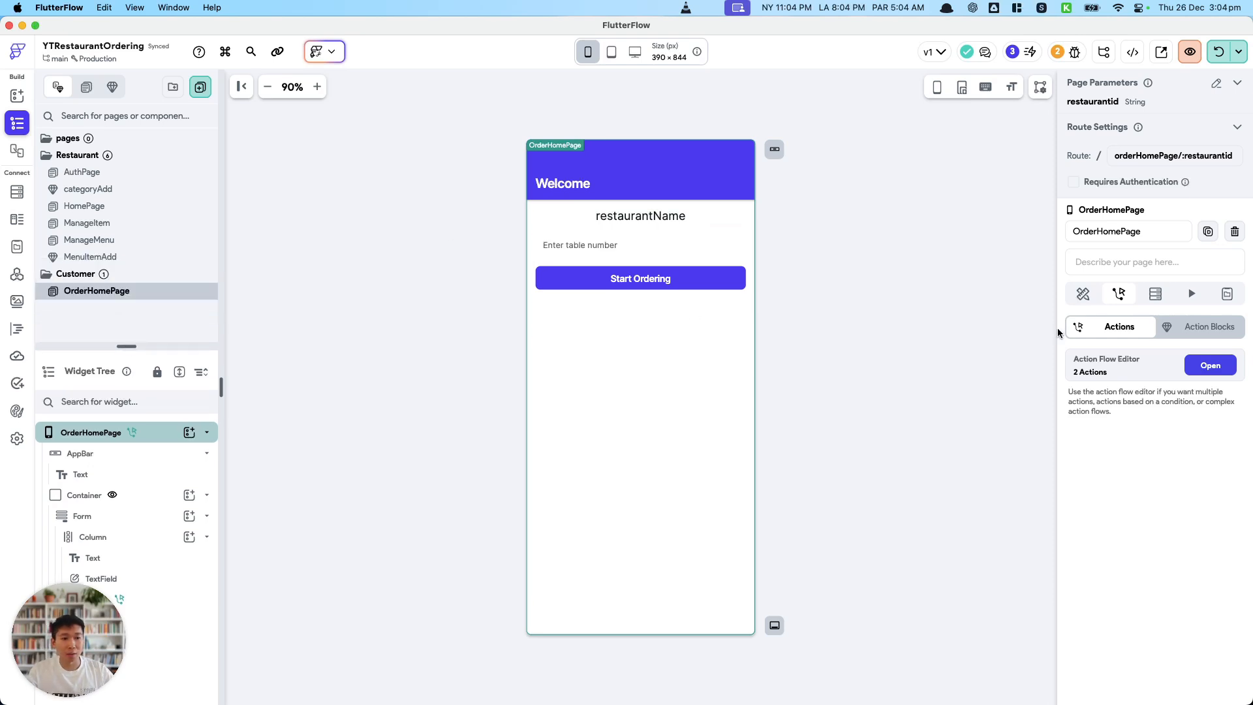
left_click(1238, 57)
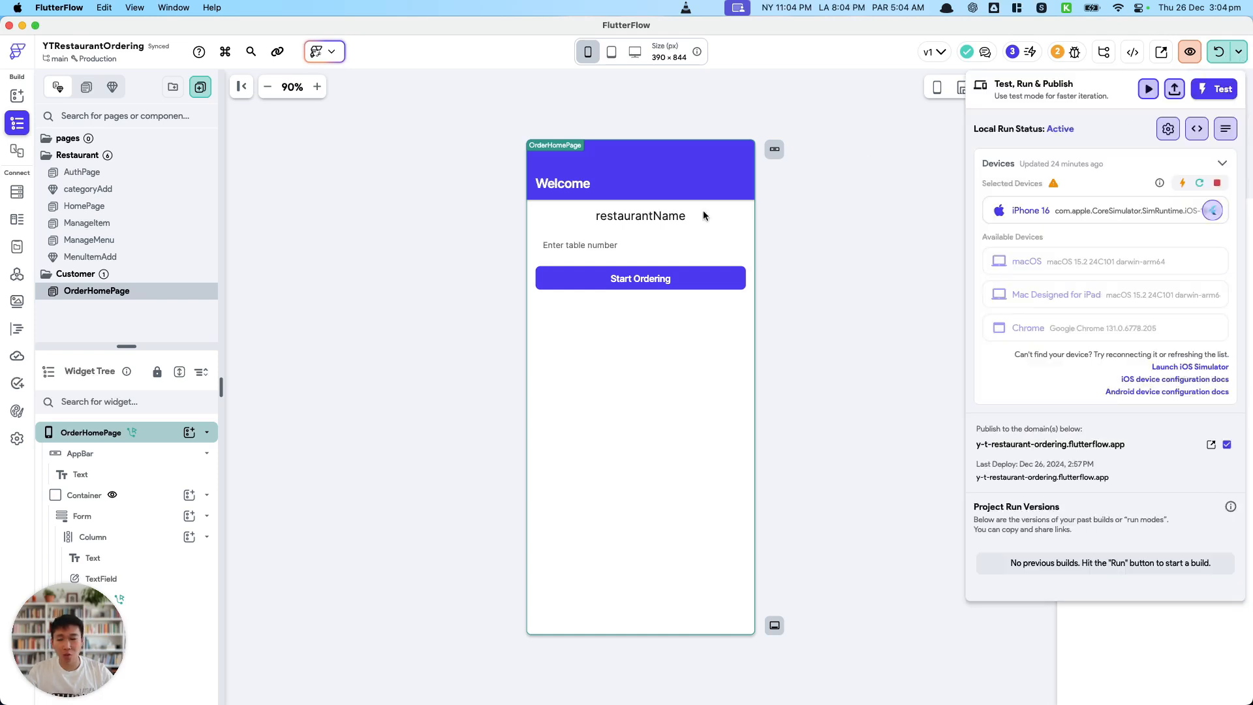
left_click(17, 446)
left_click(16, 444)
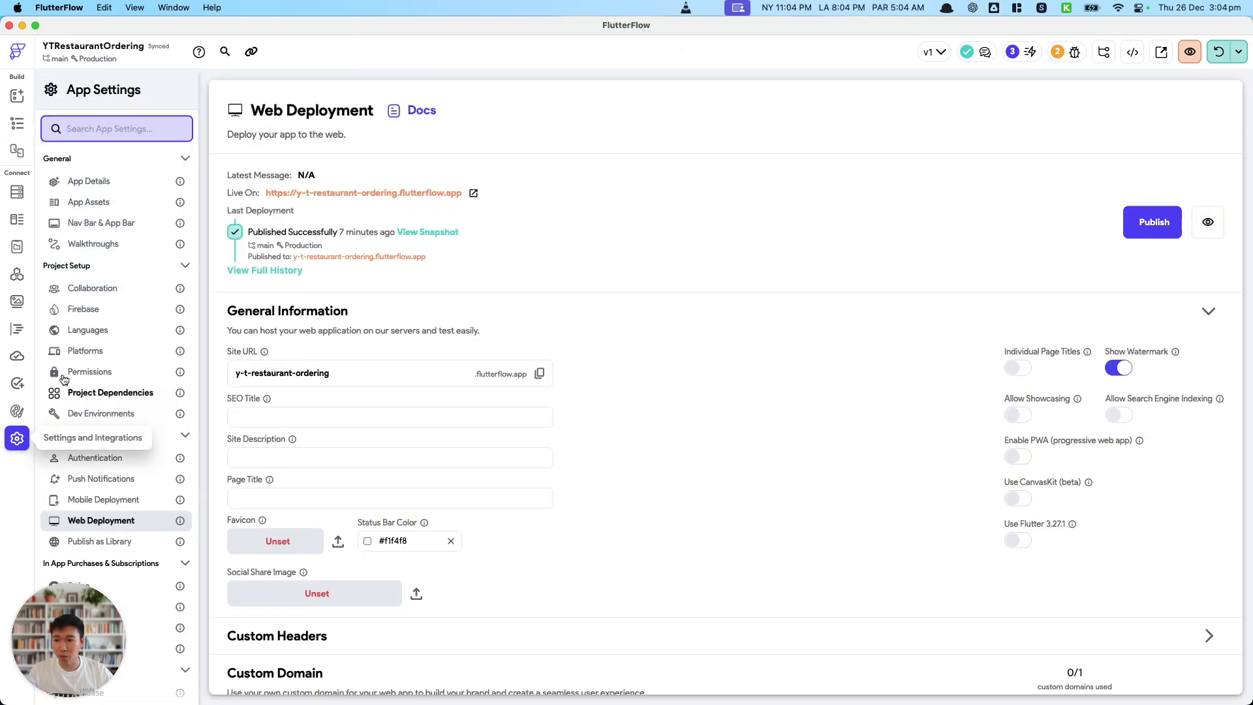
left_click(98, 351)
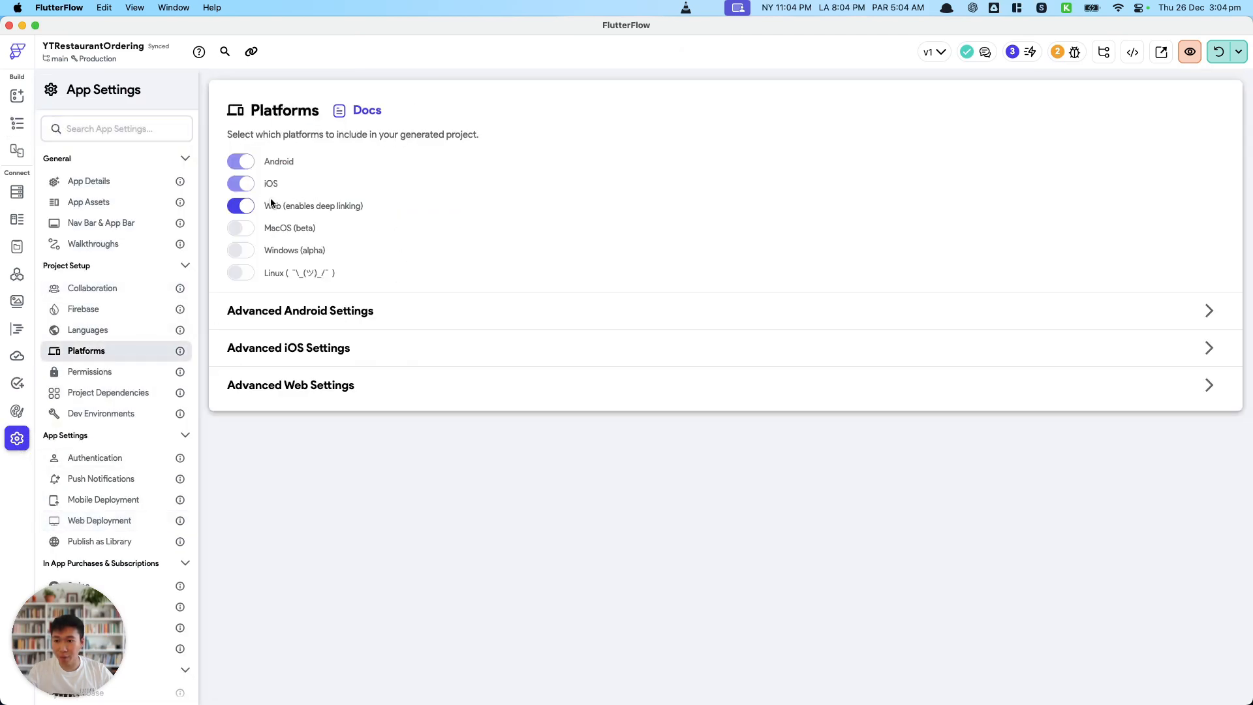
left_click(17, 124)
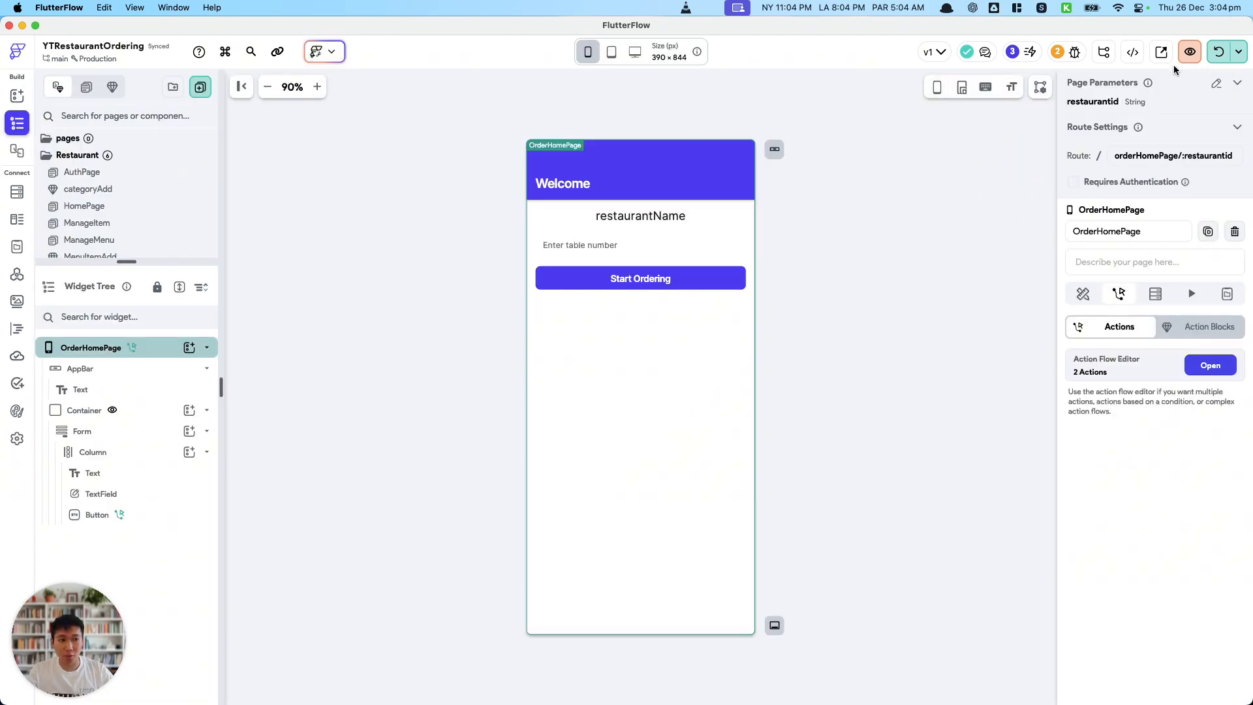
Step: Publish the app to the web domain y-t-restaurant-ordering.flutterflow.app
left_click(1244, 57)
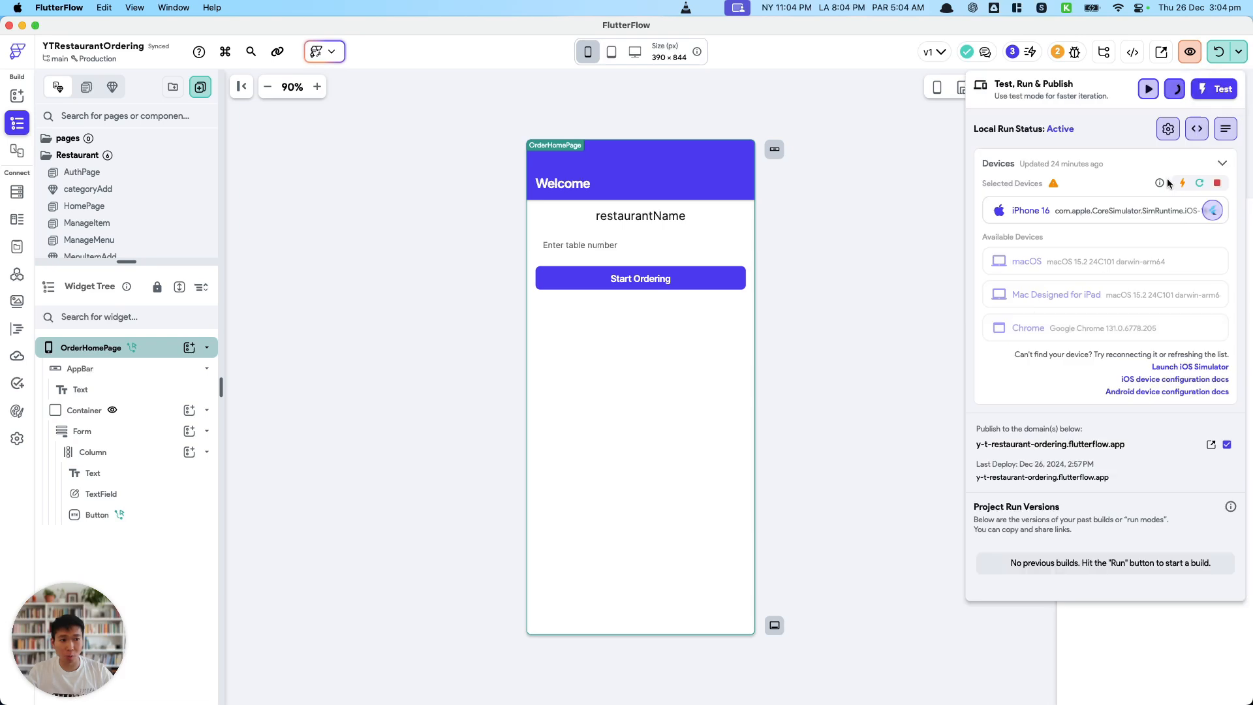
left_click(866, 265)
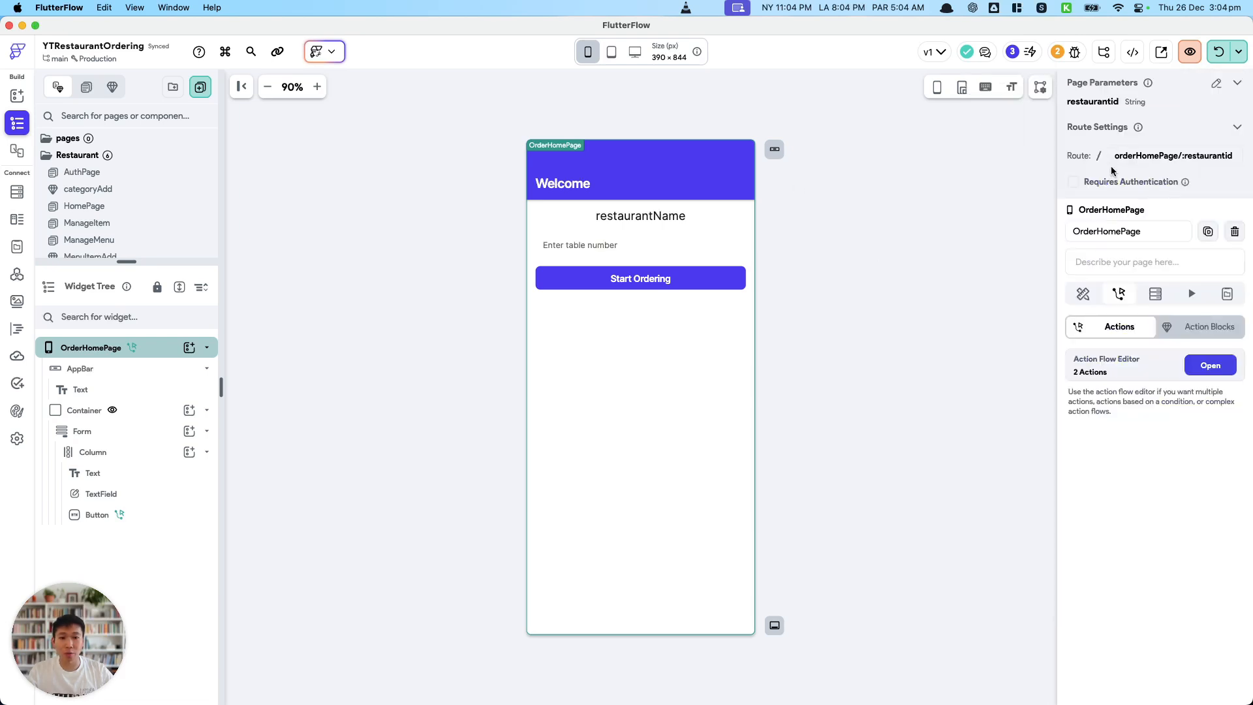
left_click(1244, 56)
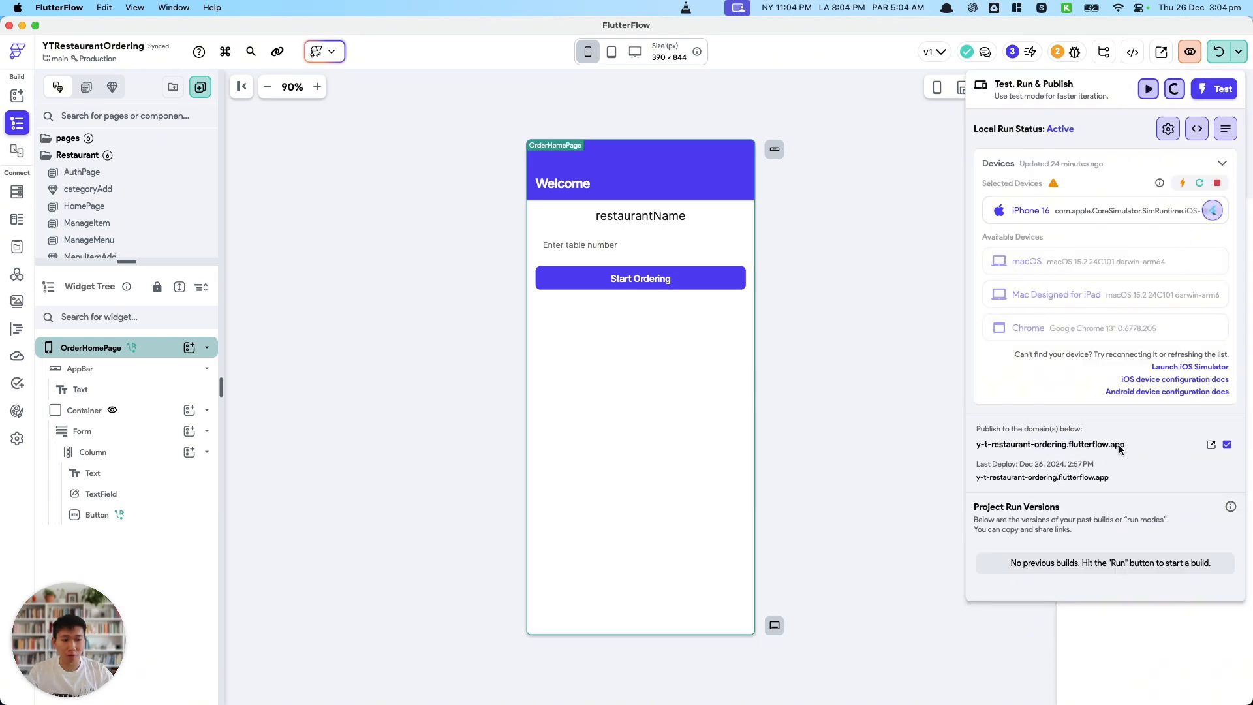
left_click(906, 400)
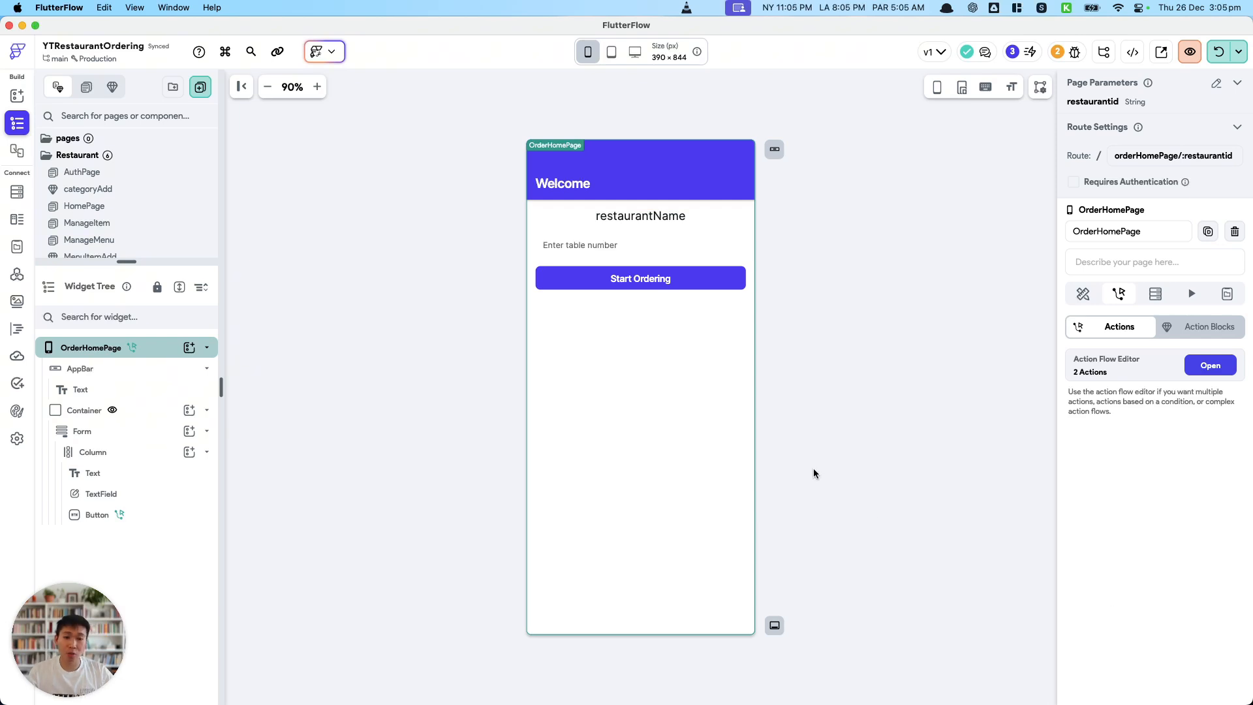
left_click(678, 219)
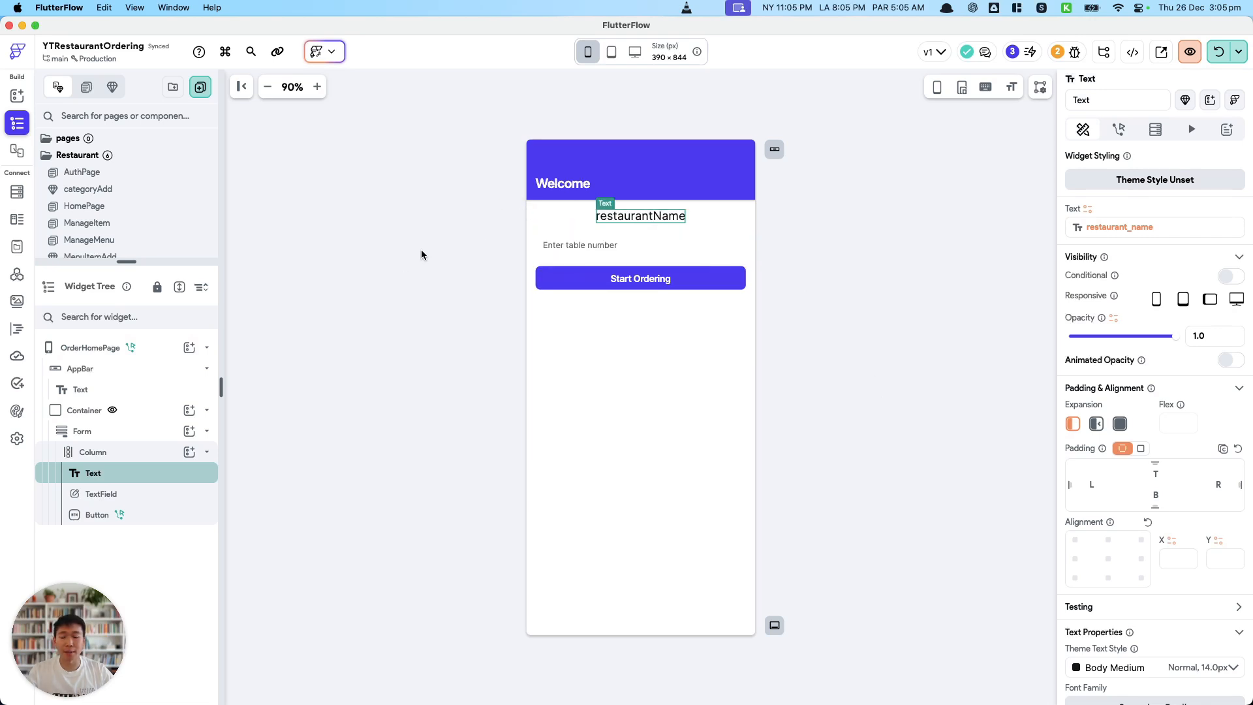
left_click(596, 250)
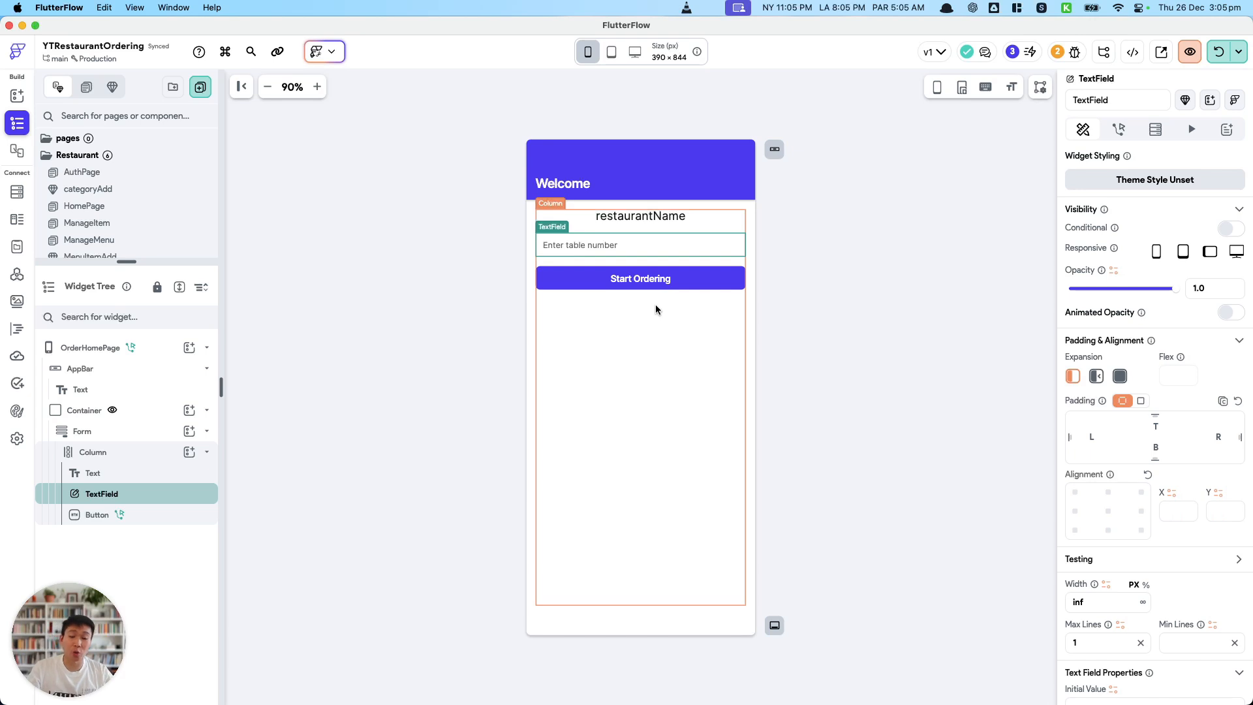
left_click(1237, 52)
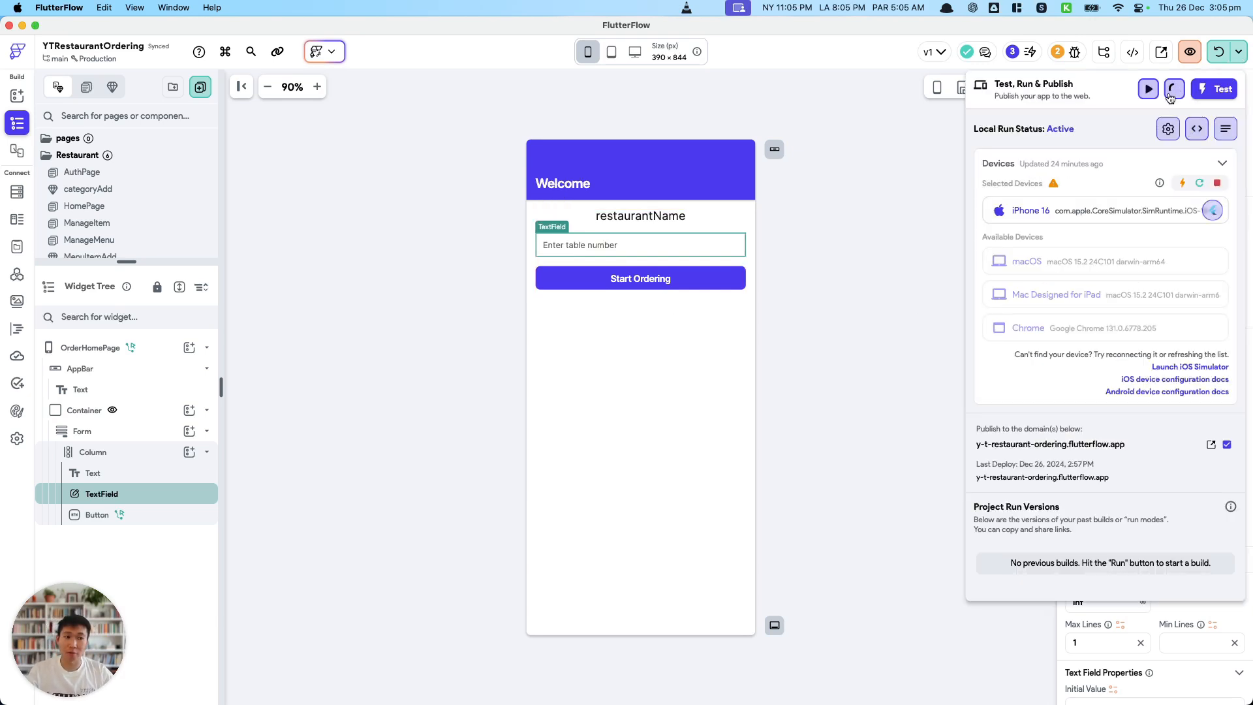
left_click(850, 339)
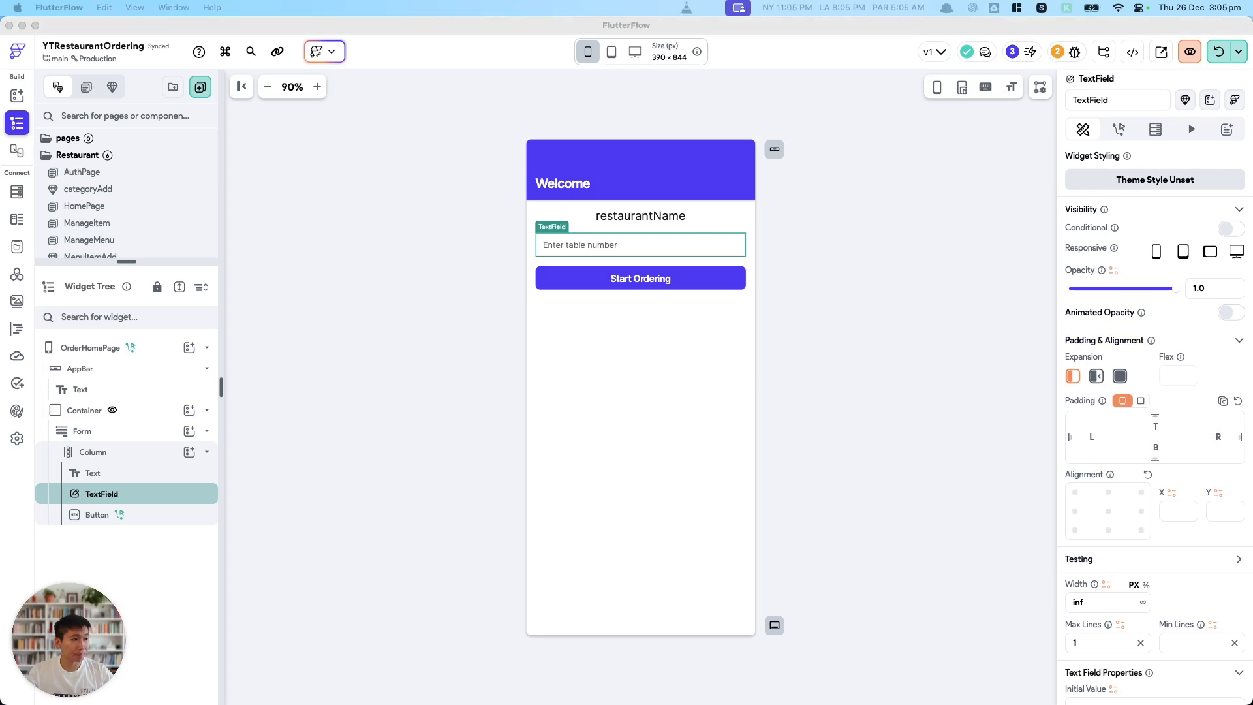
left_click(947, 226)
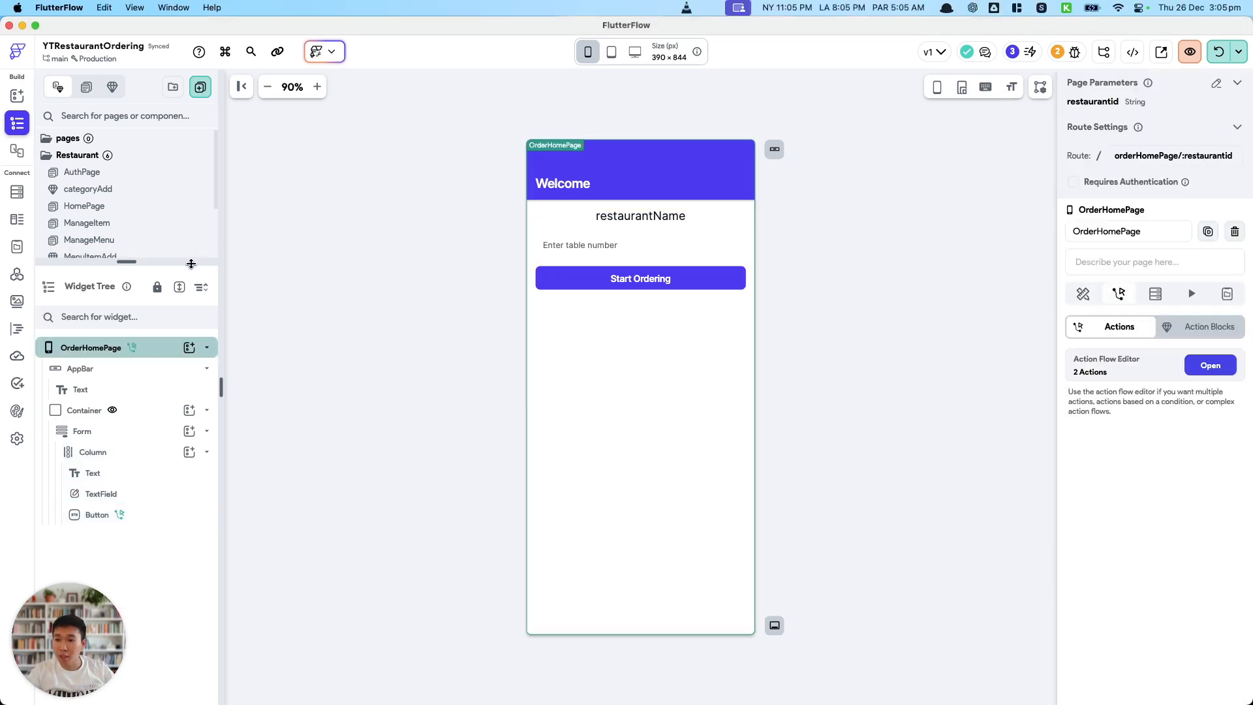
Step: Start a new page with the AI Page Generator and go to its prompt field
left_click_drag(190, 261, 175, 333)
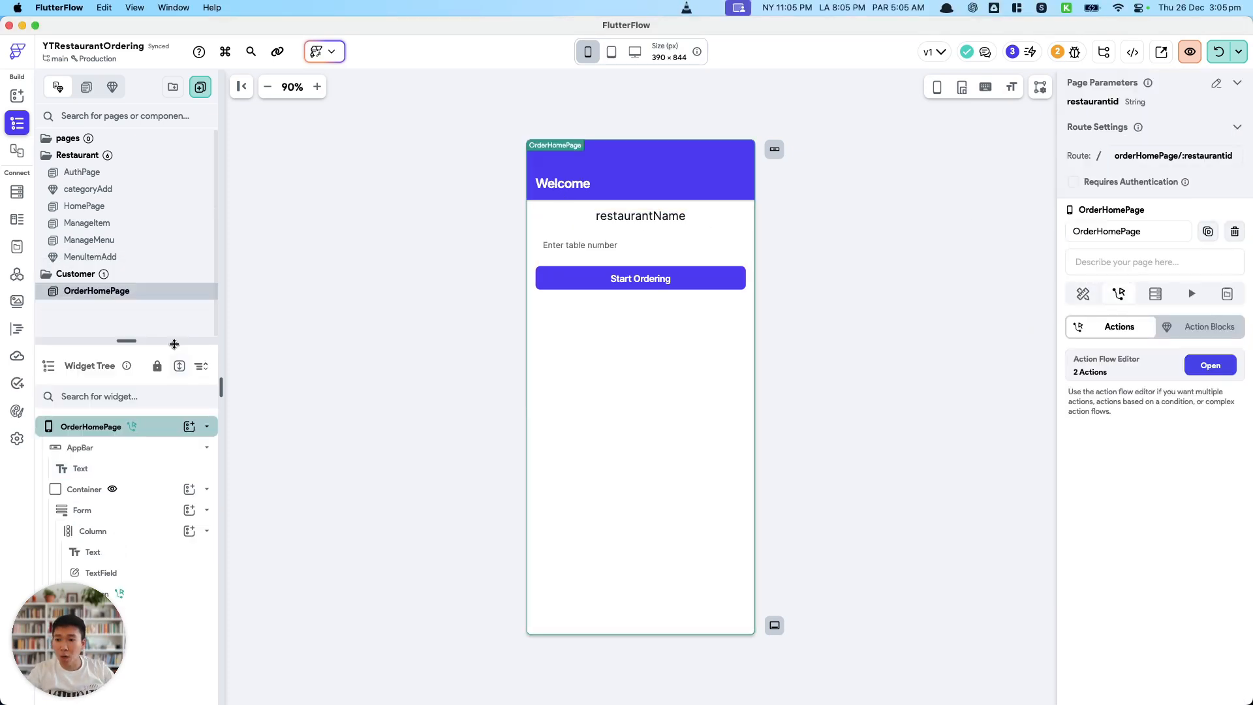
left_click(194, 91)
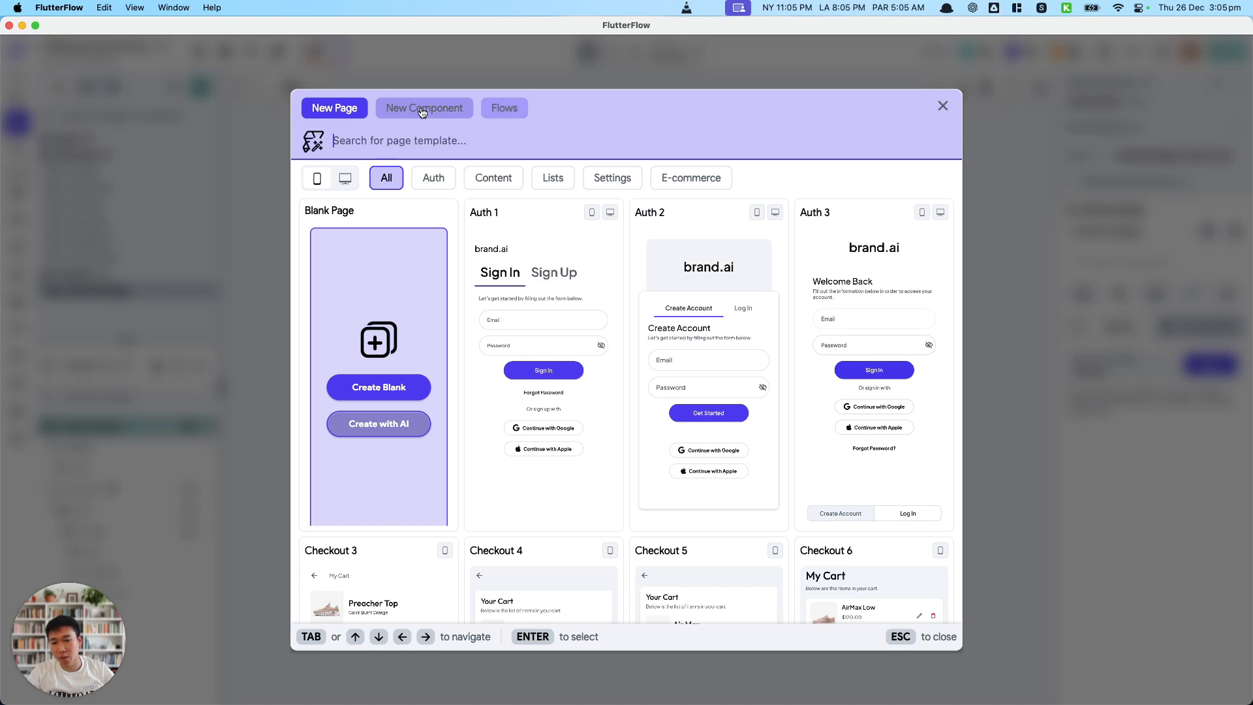
left_click(410, 429)
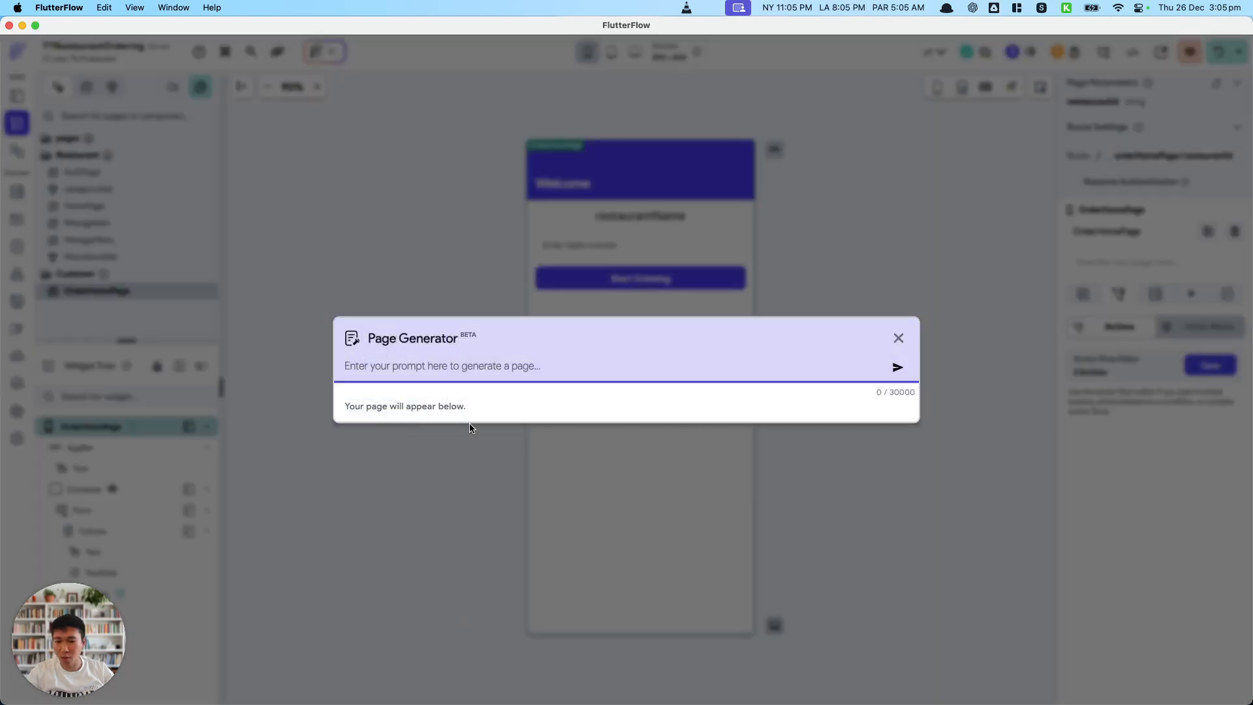
key("super+Tab")
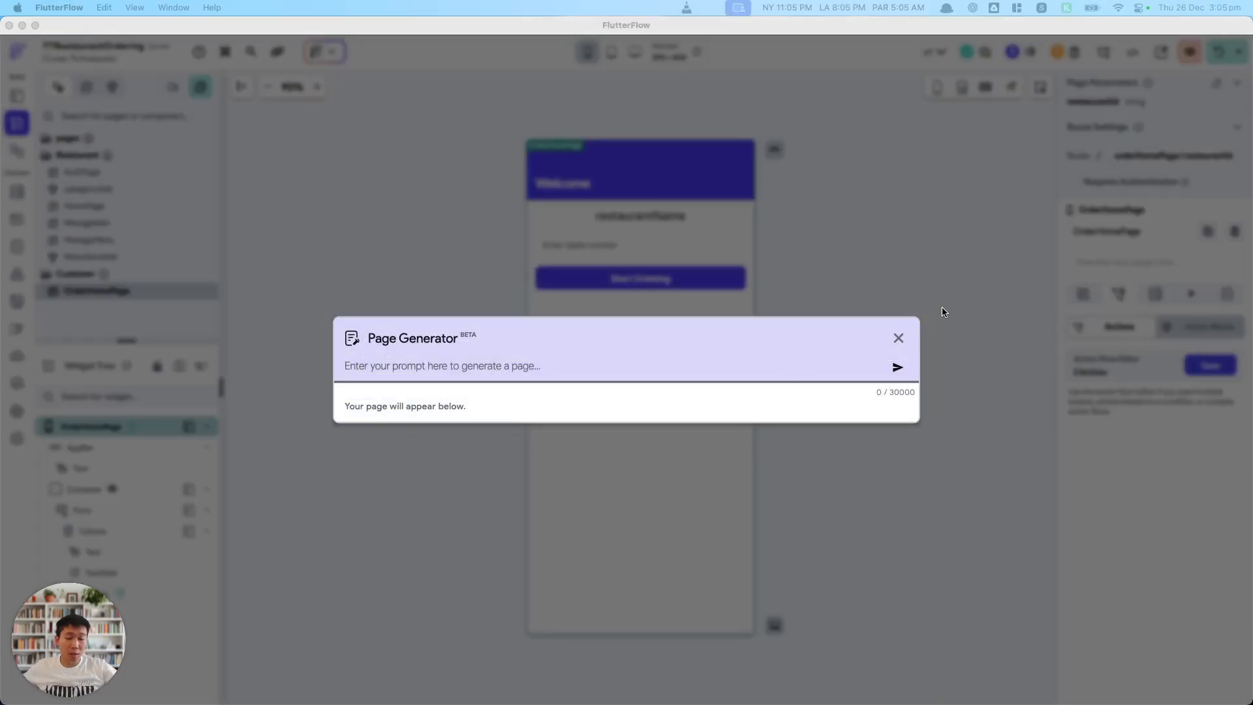
left_click(666, 367)
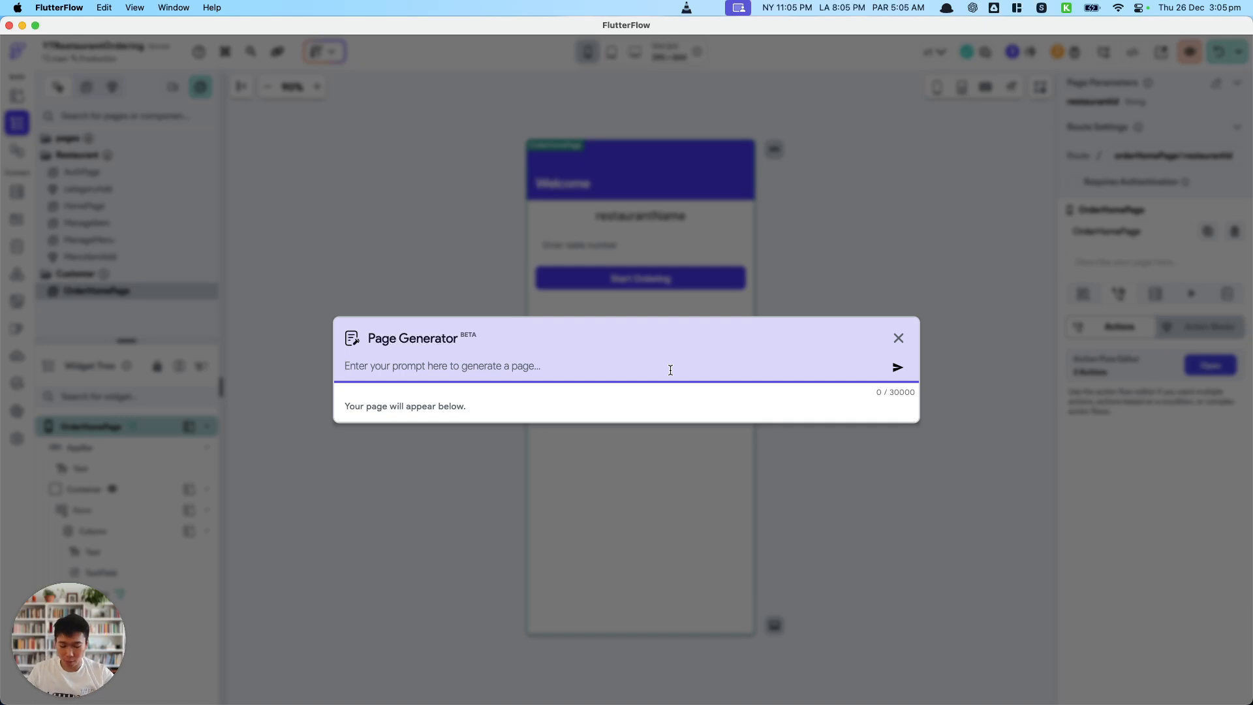
Step: Begin the page prompt with "menu order page with ability to add number to cart."
type("abiliy f")
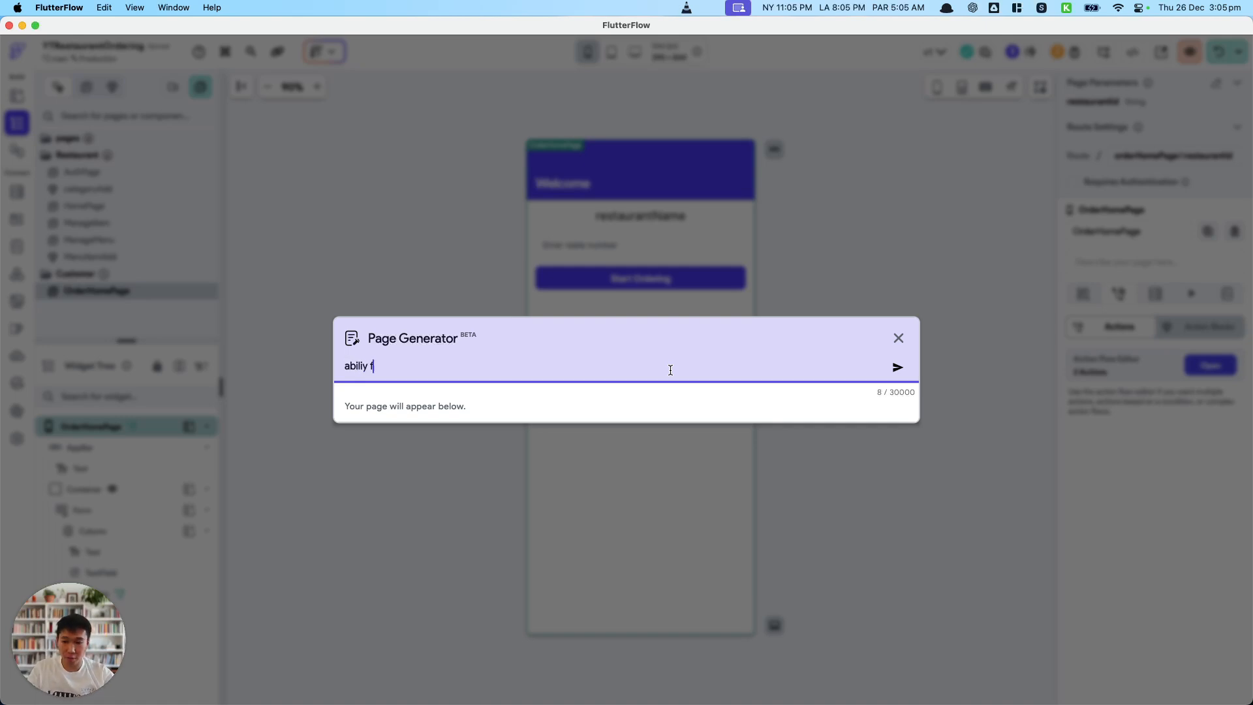
key("super+a")
type("m")
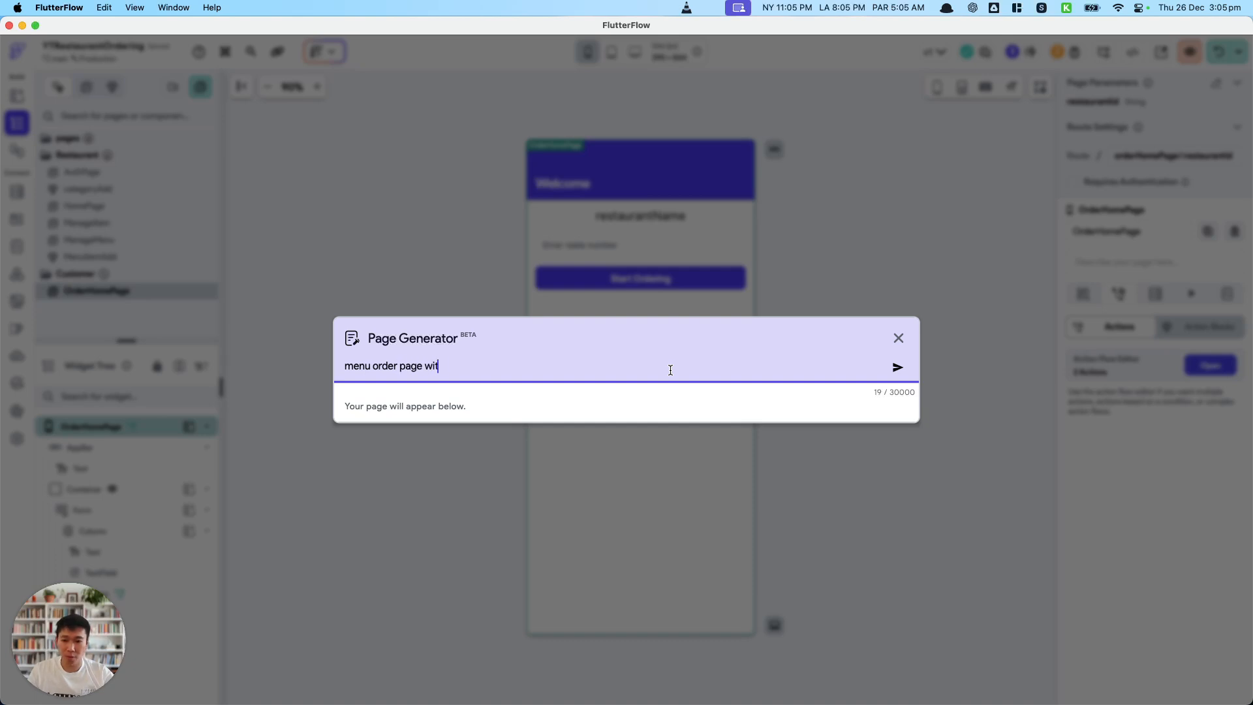
type("enu order page with ability")
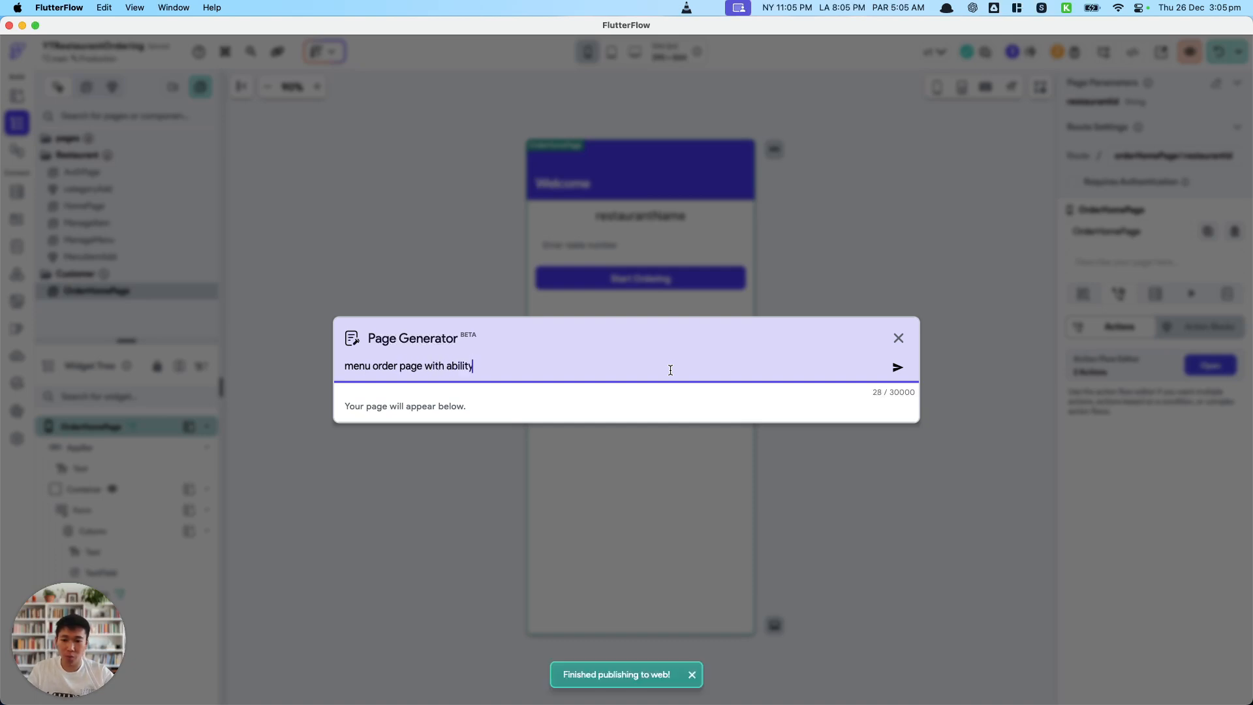
type(" to ac")
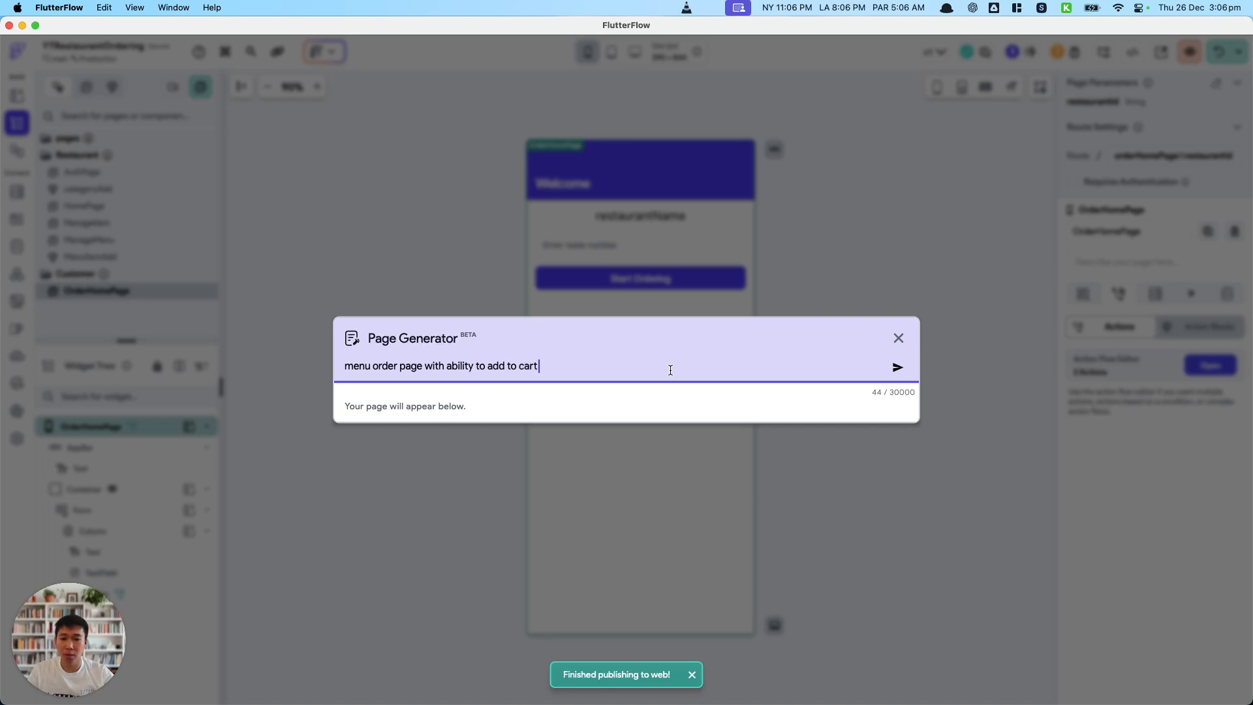
key("shift+alt+Left")
key("shift+alt+Left")
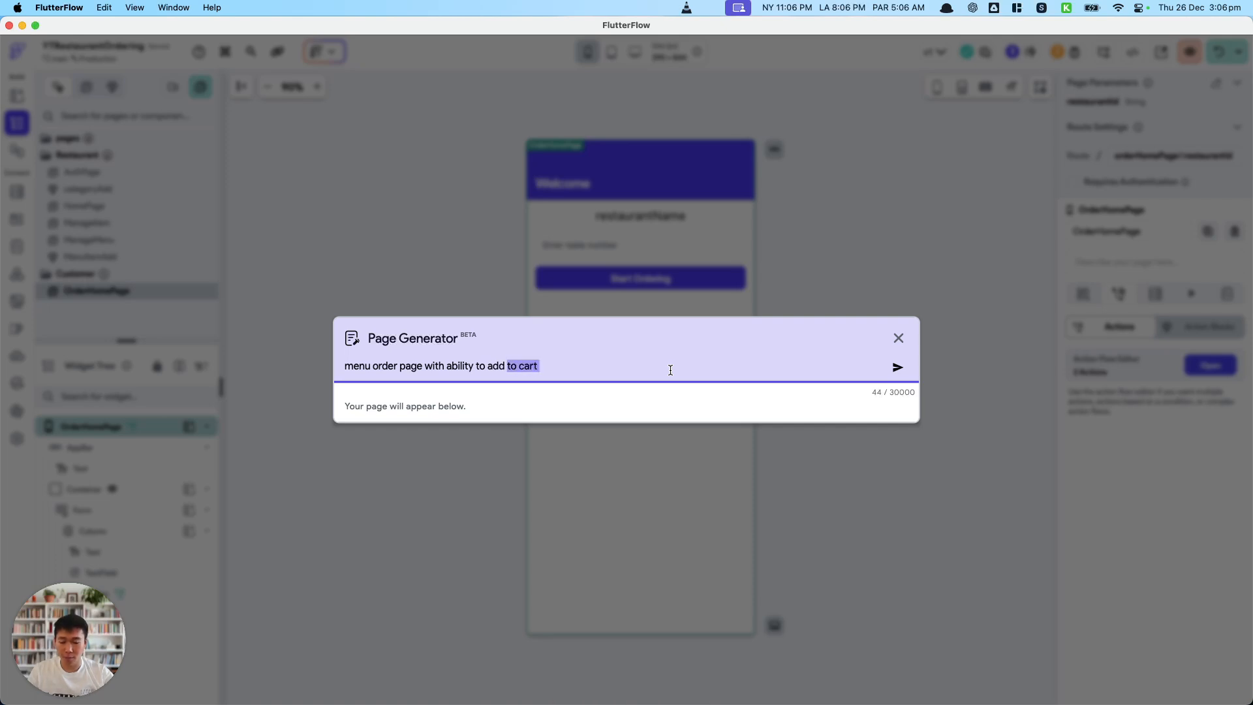
type("number")
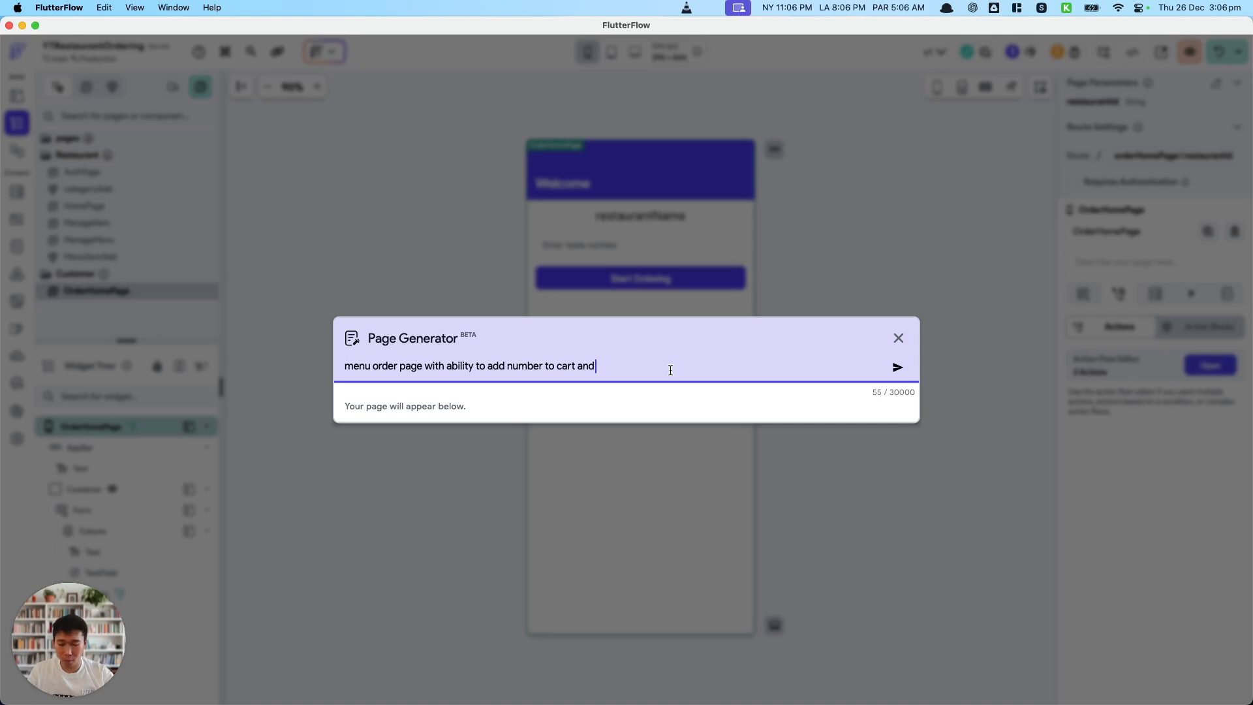
type(" to cart. pa")
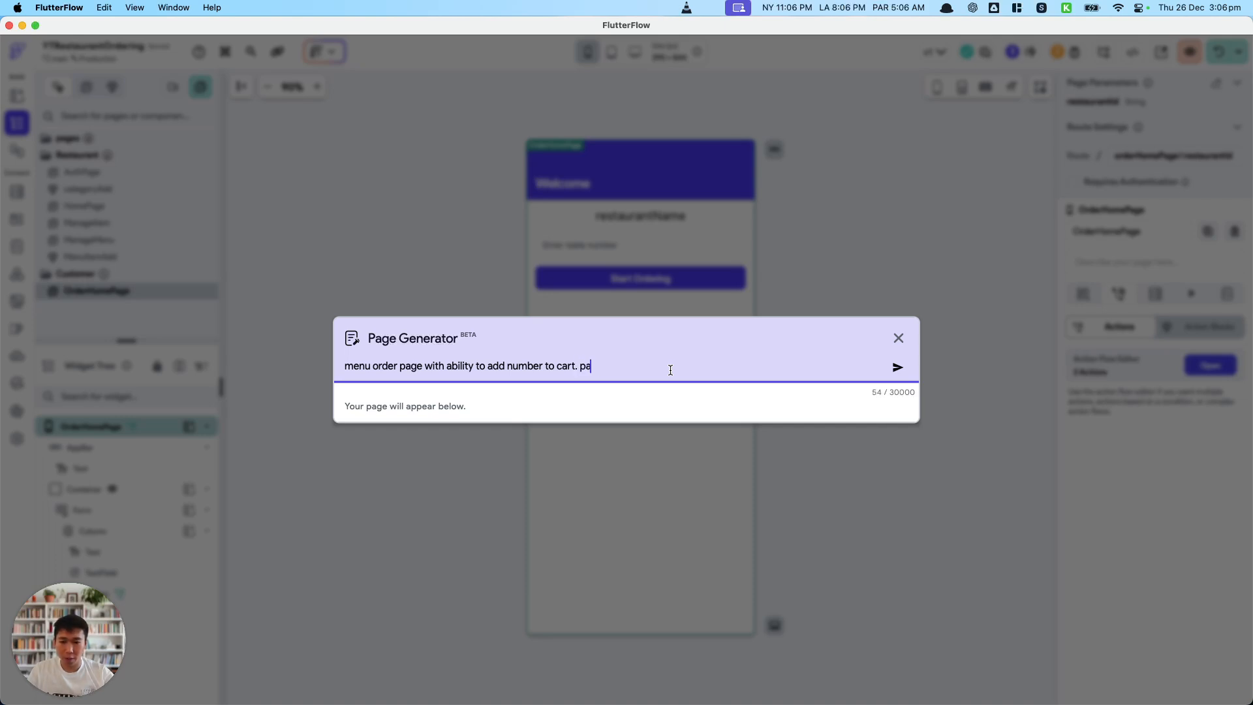
Step: Complete the prompt with "page has menu category and underneath menu item" and generate the page
type("ge has menu cate")
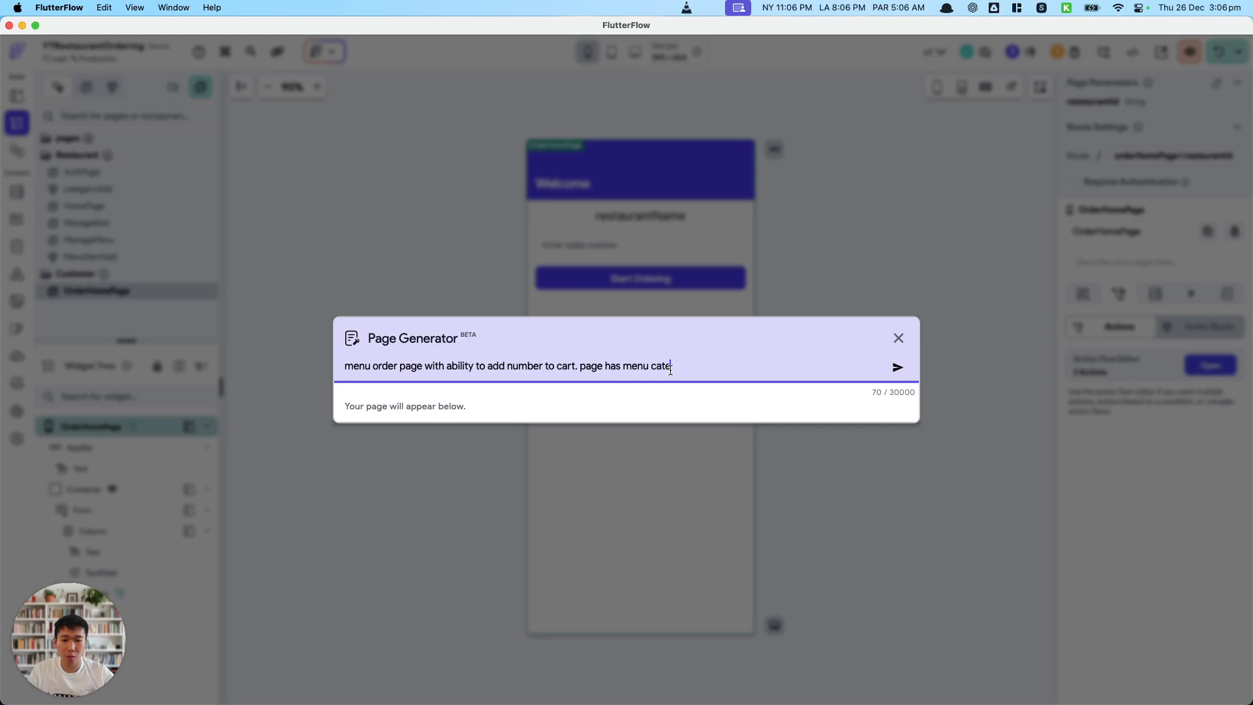
type("gory and undernaeht mer")
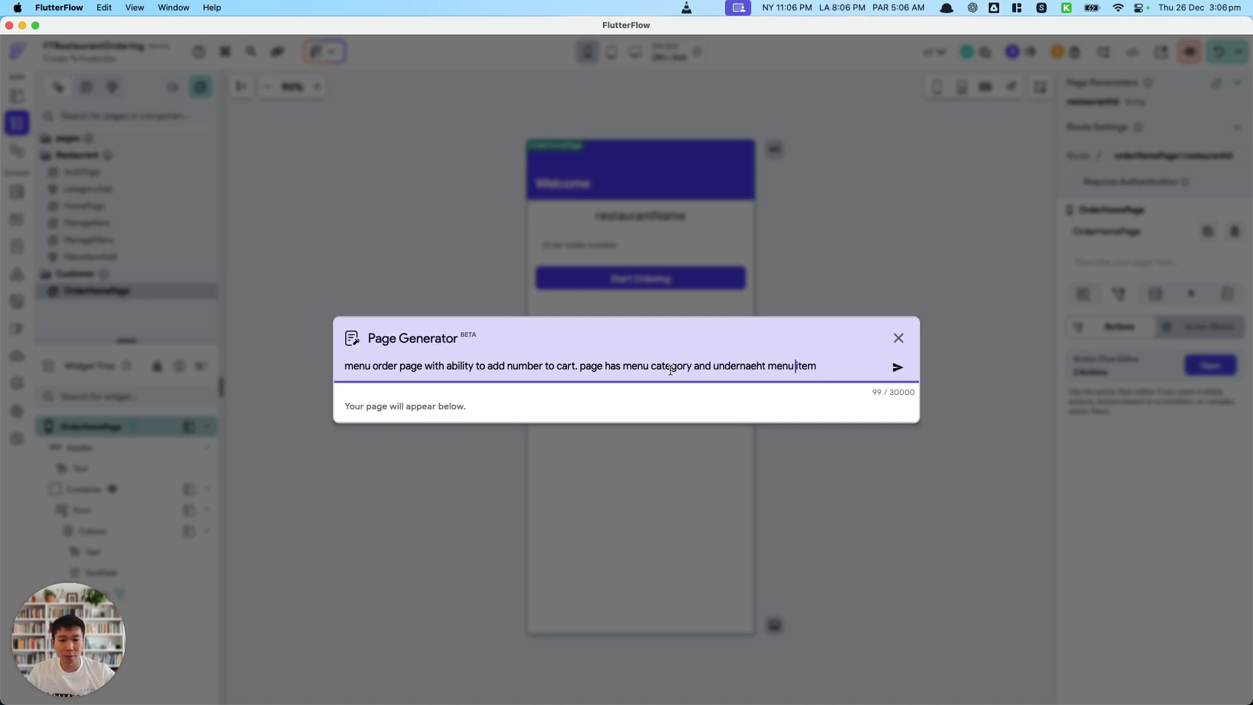
key("alt+shift+Left")
key("alt+Left")
key("alt+shift+Right")
type("under")
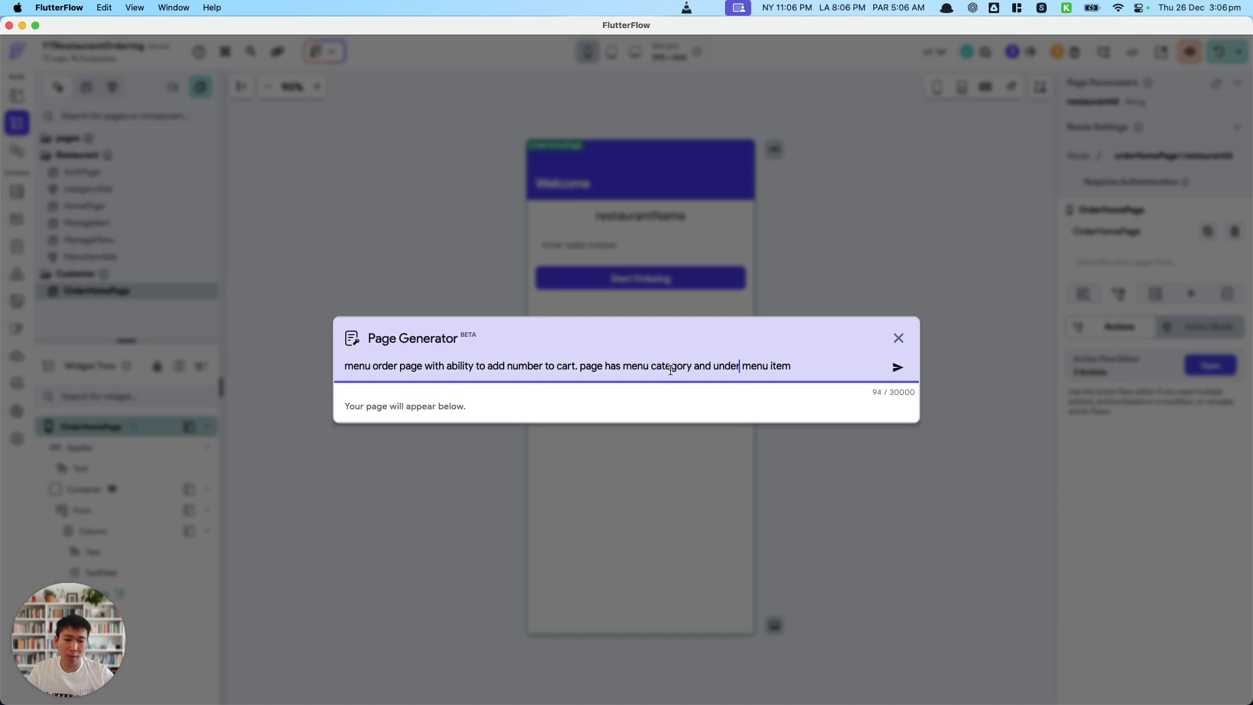
type("neath")
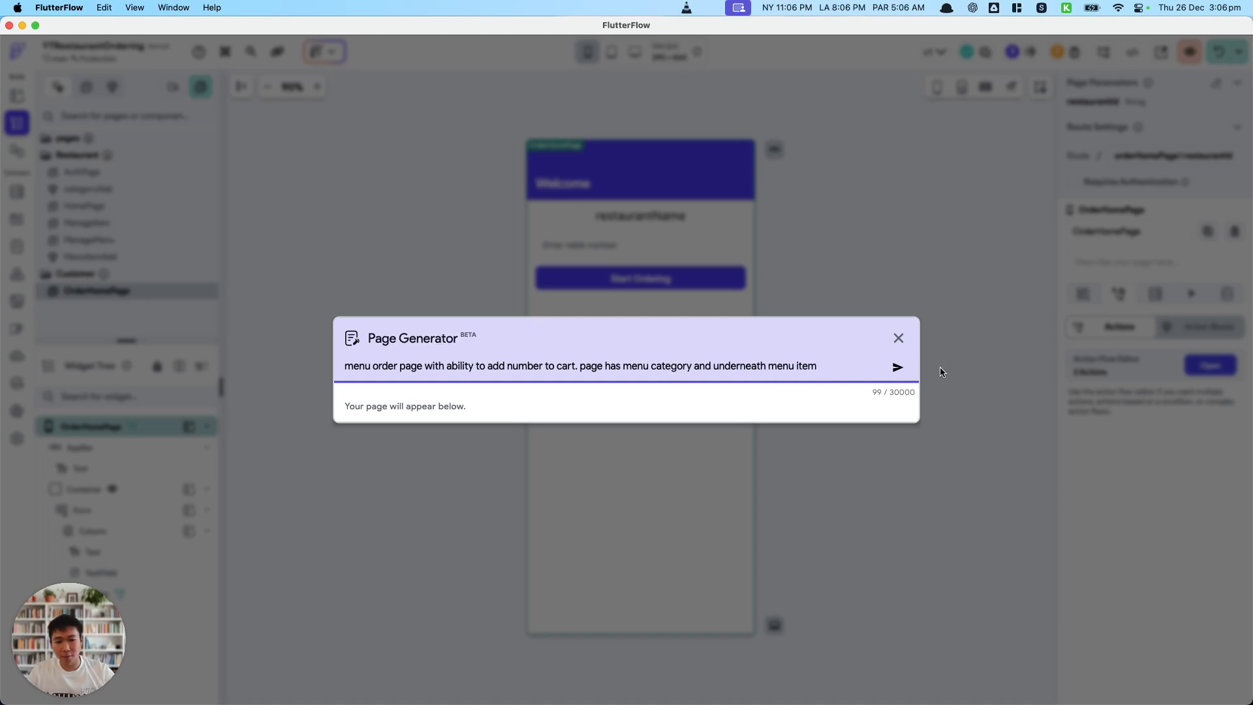
left_click(898, 366)
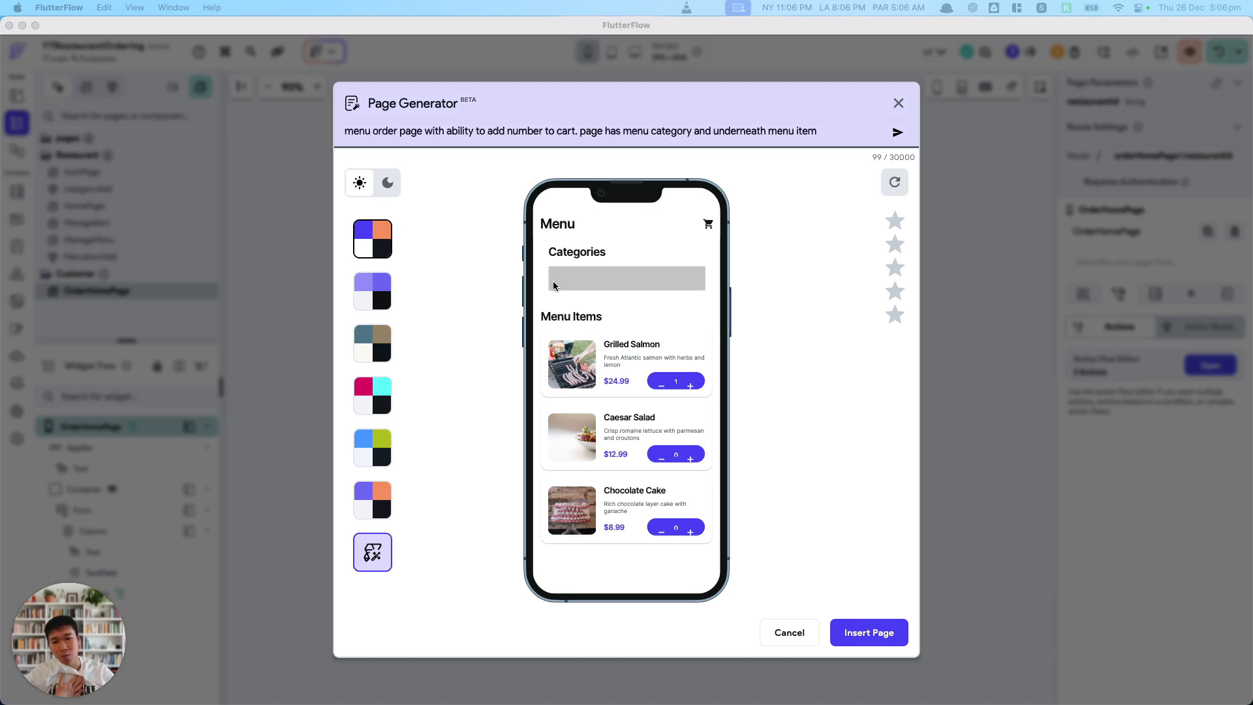
Step: Insert the generated page into the project under the name CustomerOrderMenu
left_click(861, 642)
left_click(861, 643)
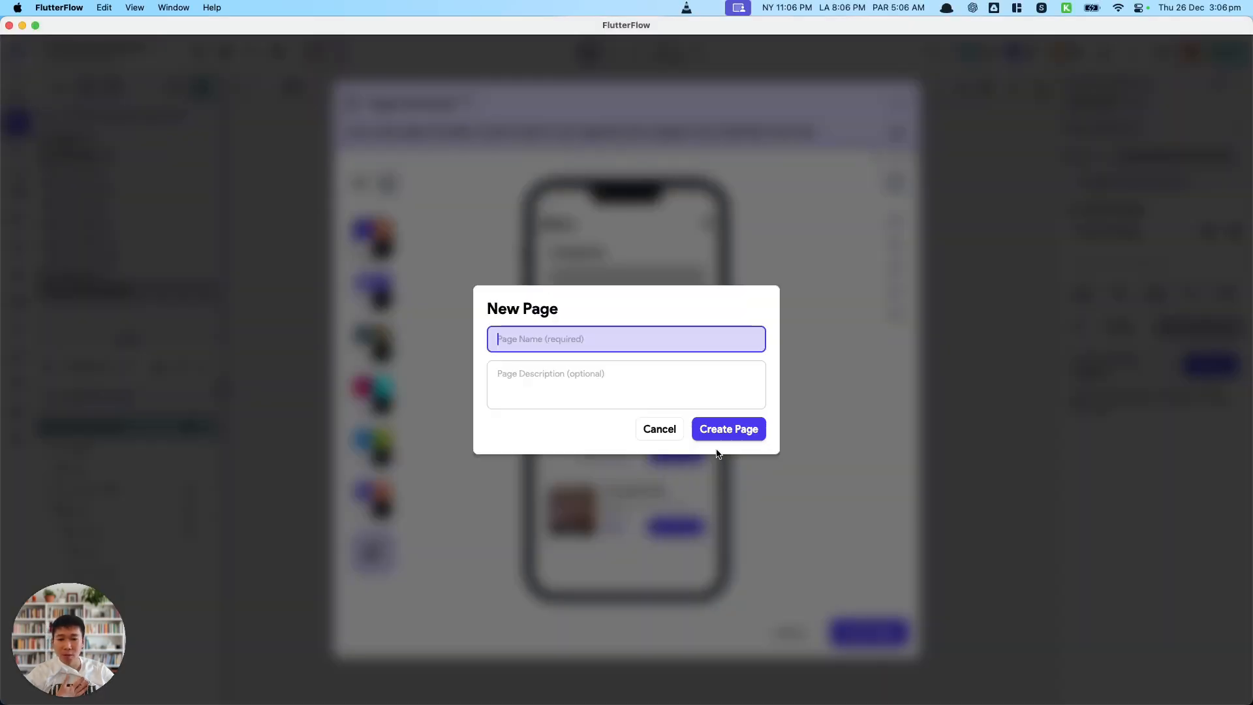
type("CustomerOrderMenu")
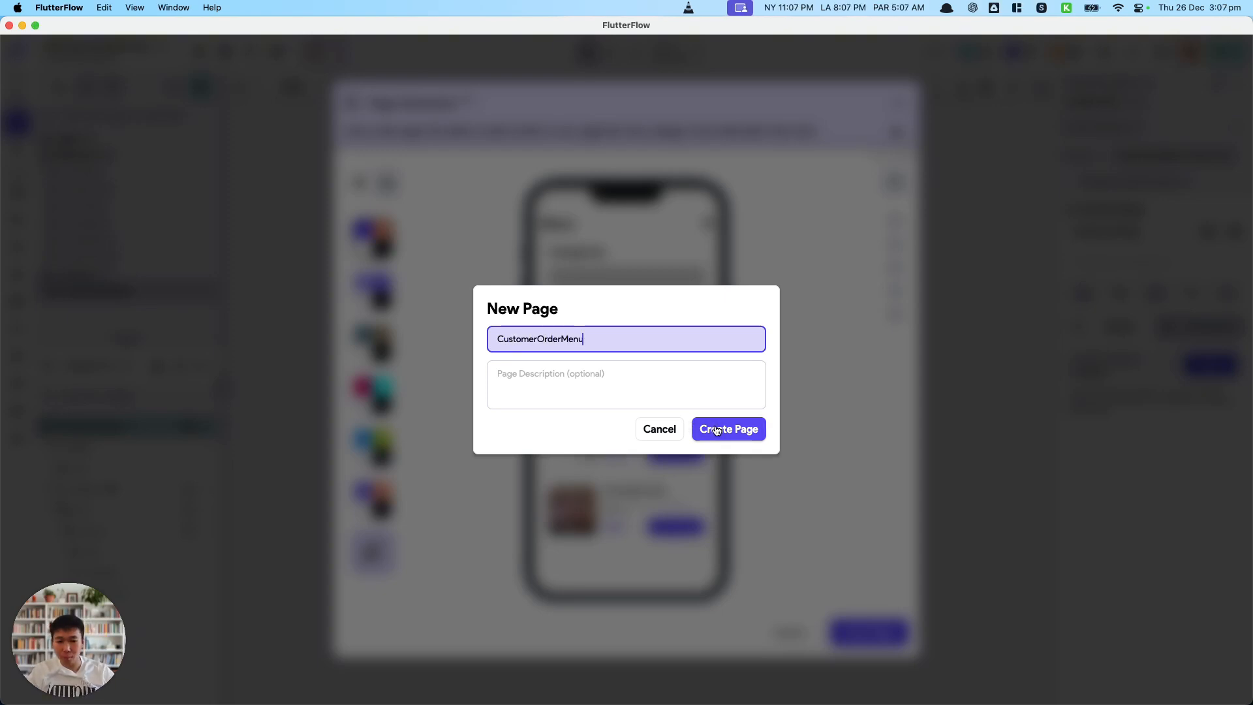
left_click(708, 429)
left_click(712, 350)
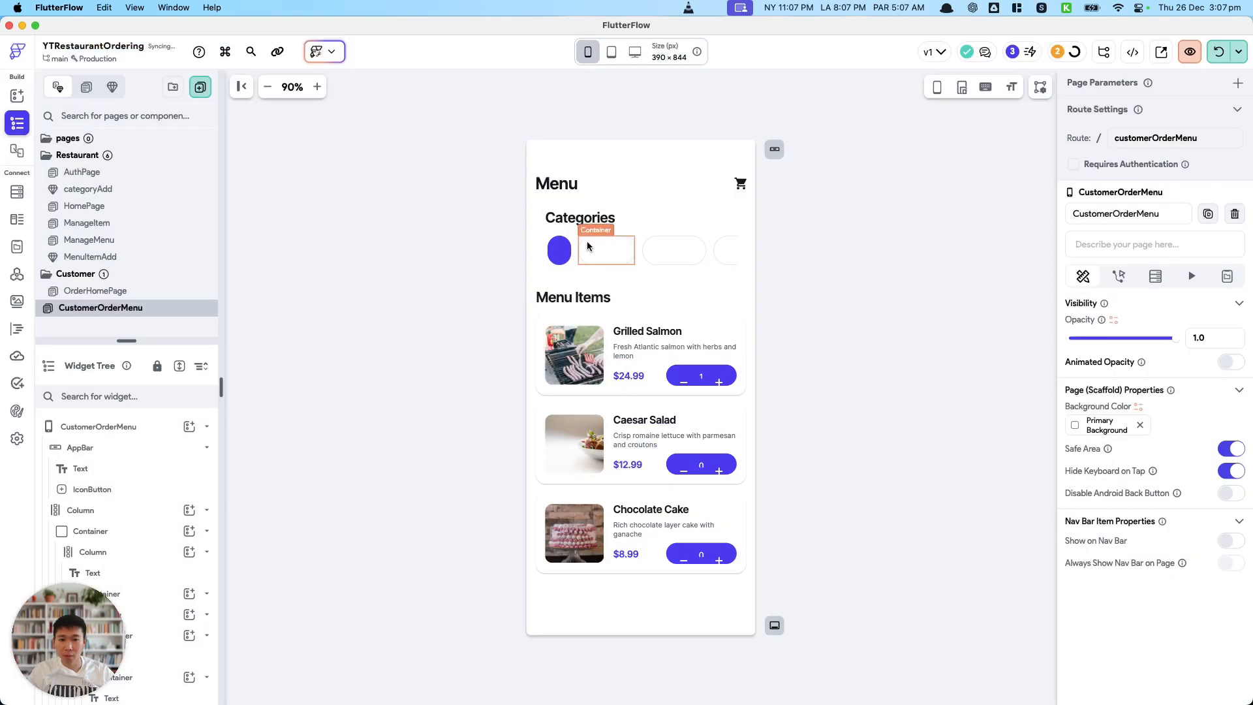
Step: Delete the horizontal ListView under the Categories heading together with the Container that holds it
left_click(574, 261)
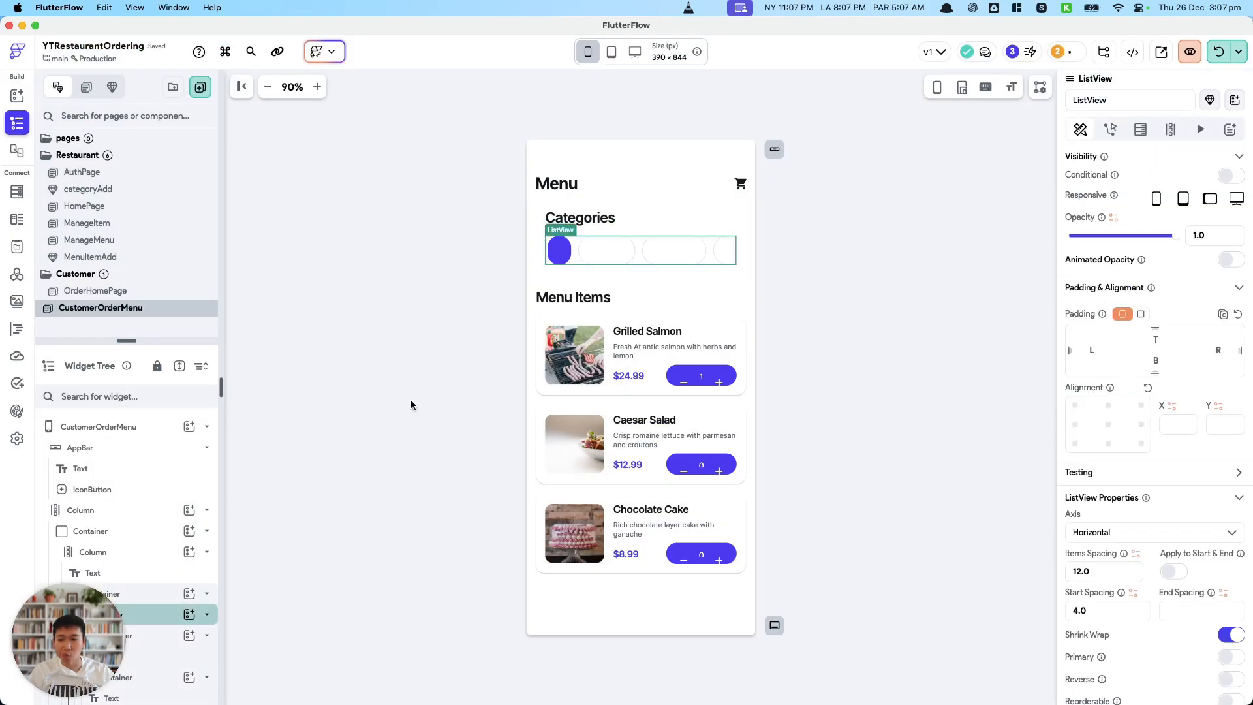
key("Delete")
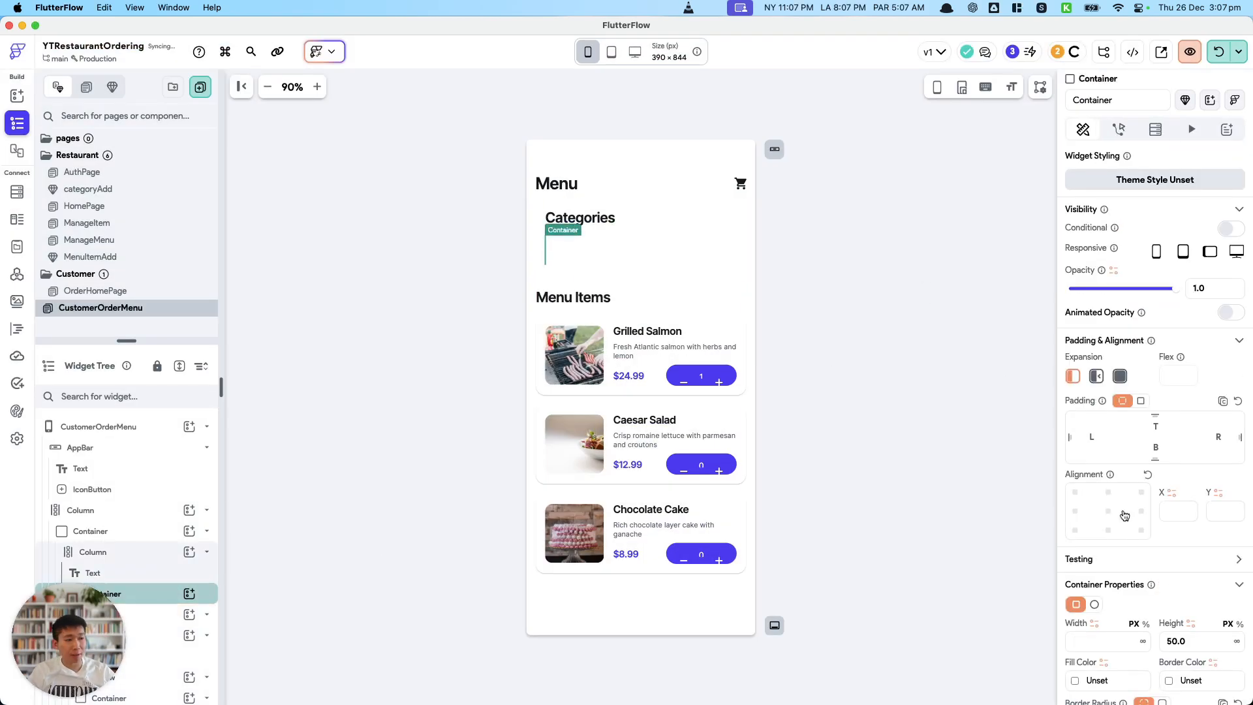
key("Delete")
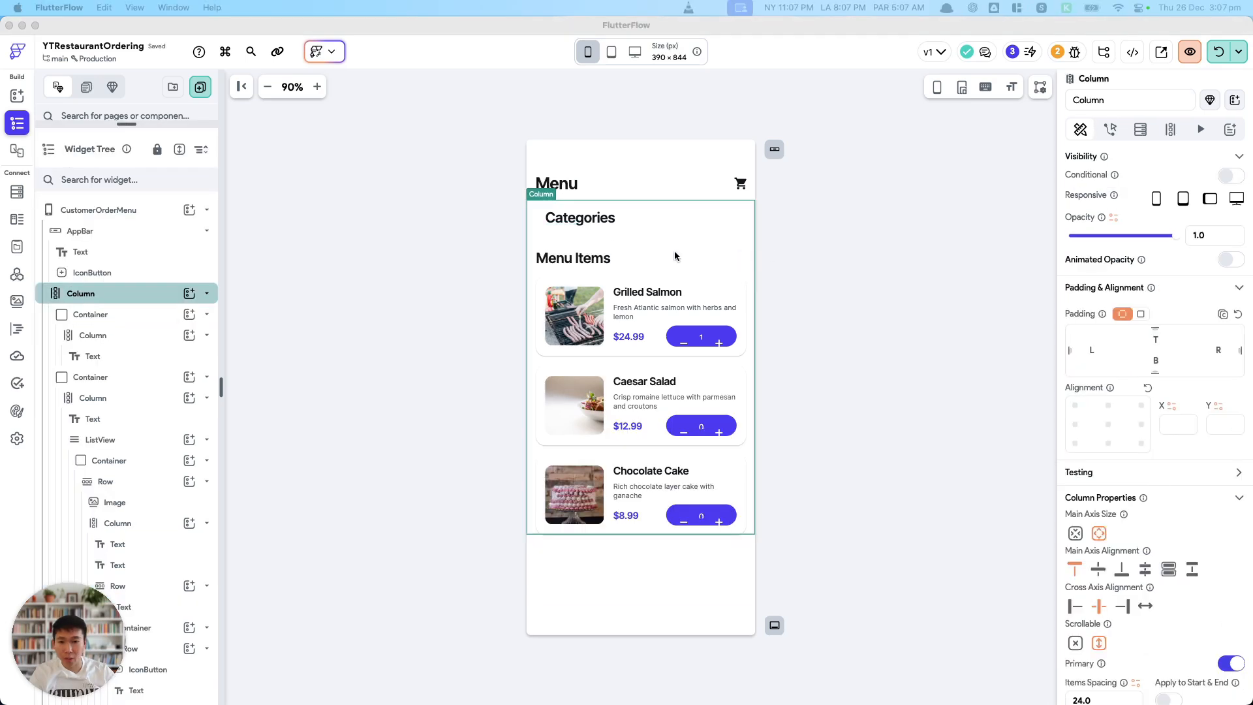
Step: Try the Large Header app bar style on the CustomerOrderMenu page
left_click(775, 149)
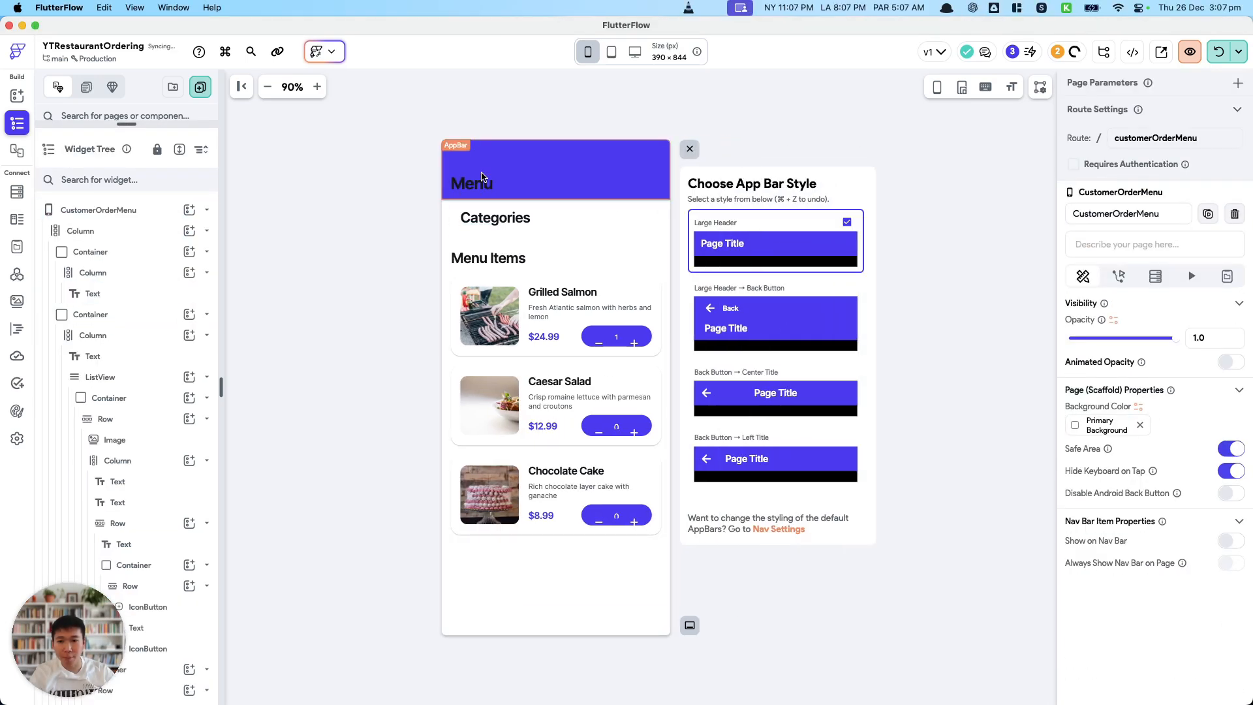
left_click(481, 176)
key("super+z")
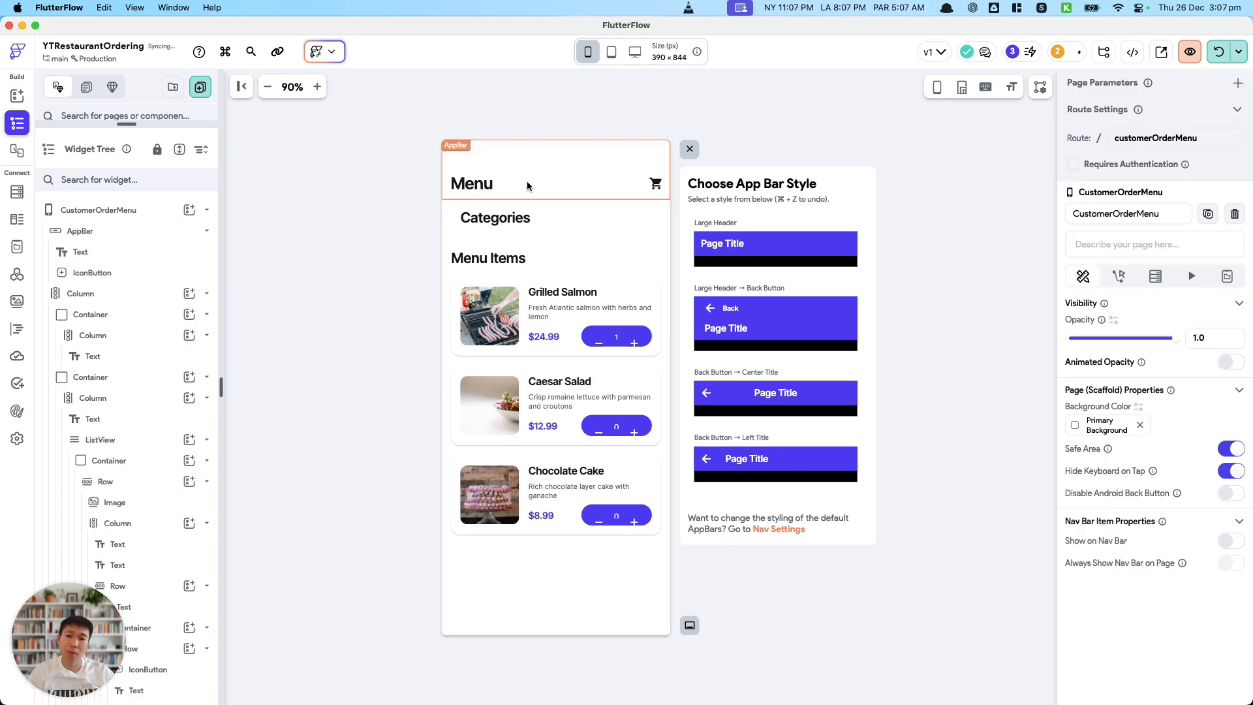
left_click(525, 187)
left_click(464, 186)
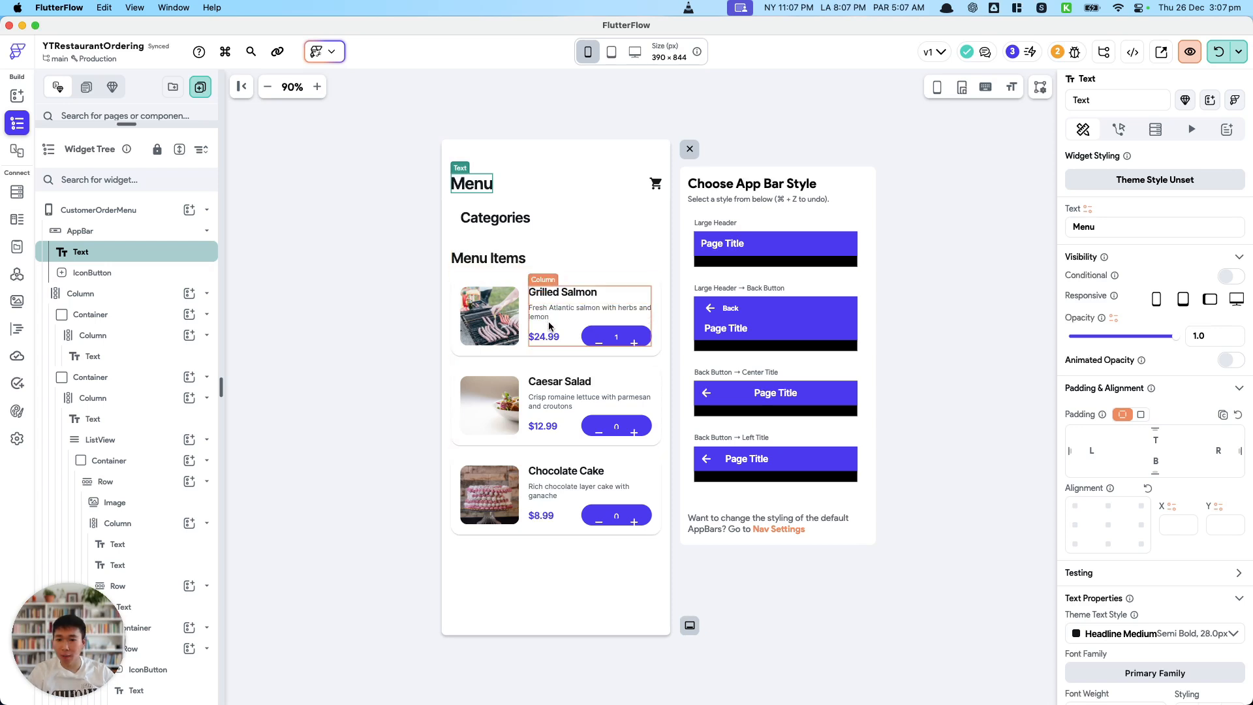
Step: Delete the Grilled Salmon and Caesar Salad cards, keeping only the Chocolate Cake card in the menu items list
left_click(547, 359)
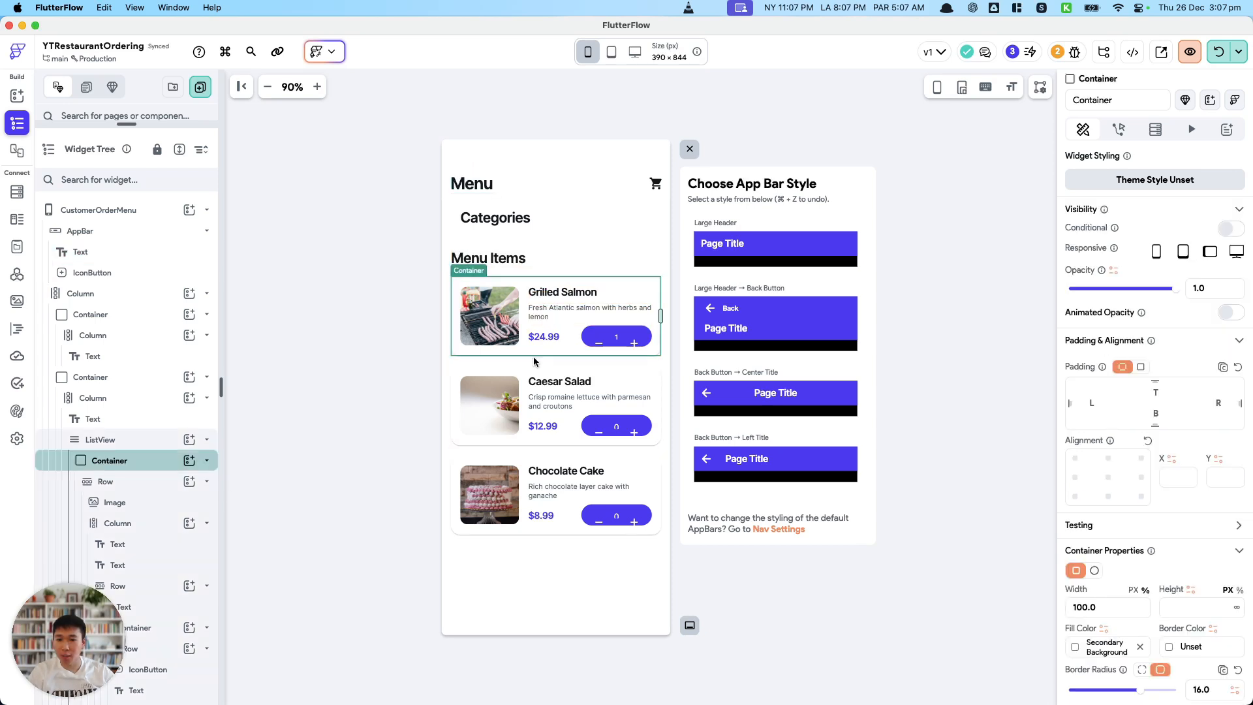
key("BackSpace")
left_click(150, 469)
key("BackSpace")
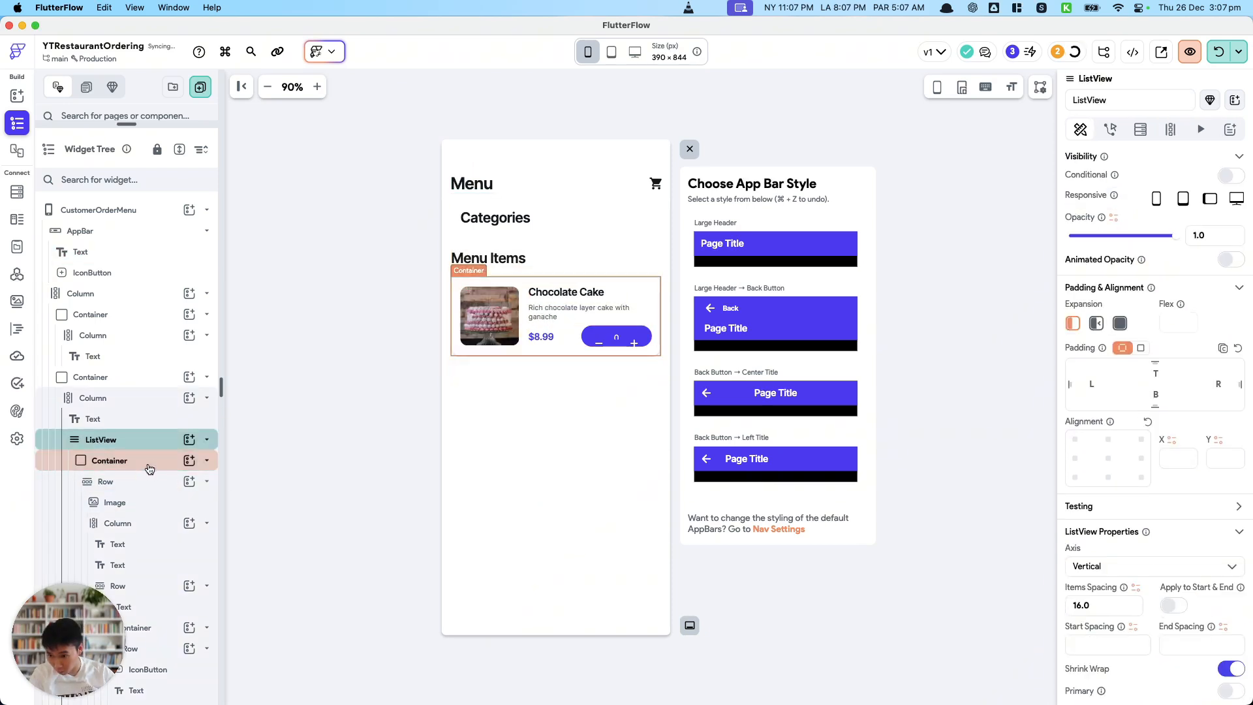
Step: Replace the ListView around the Chocolate Cake card with a Column and expand it in the widget tree
right_click(149, 440)
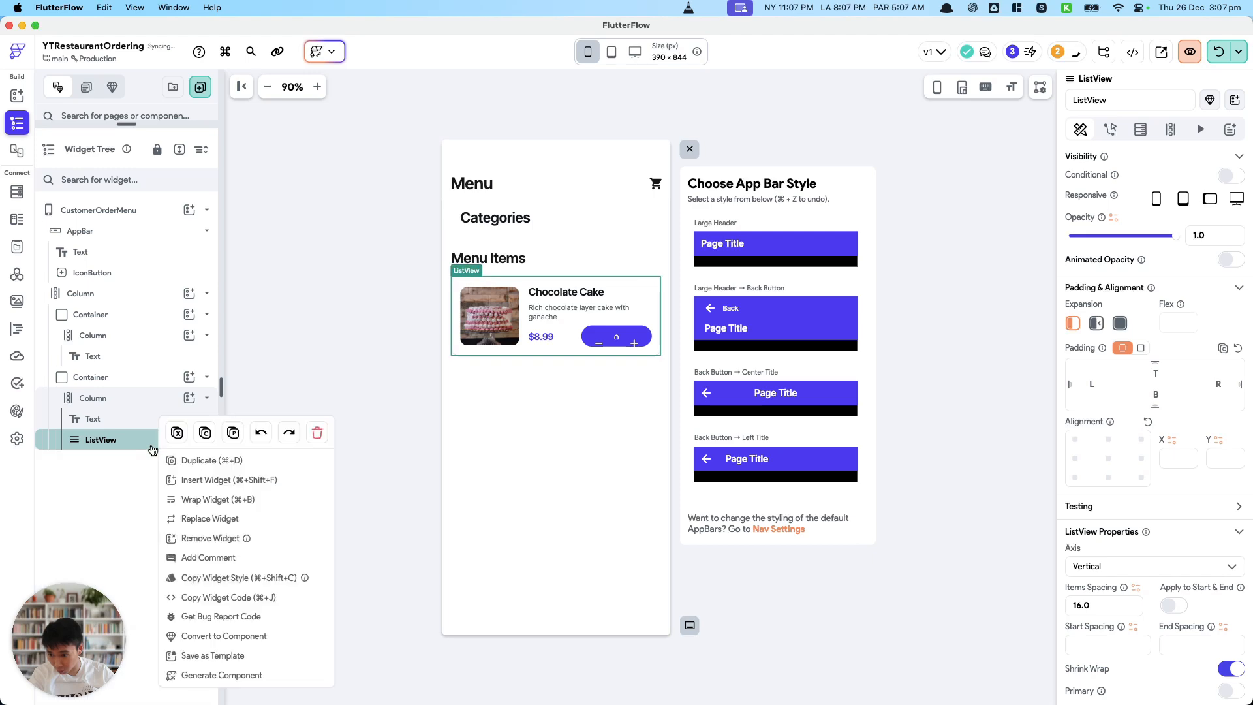
left_click(212, 520)
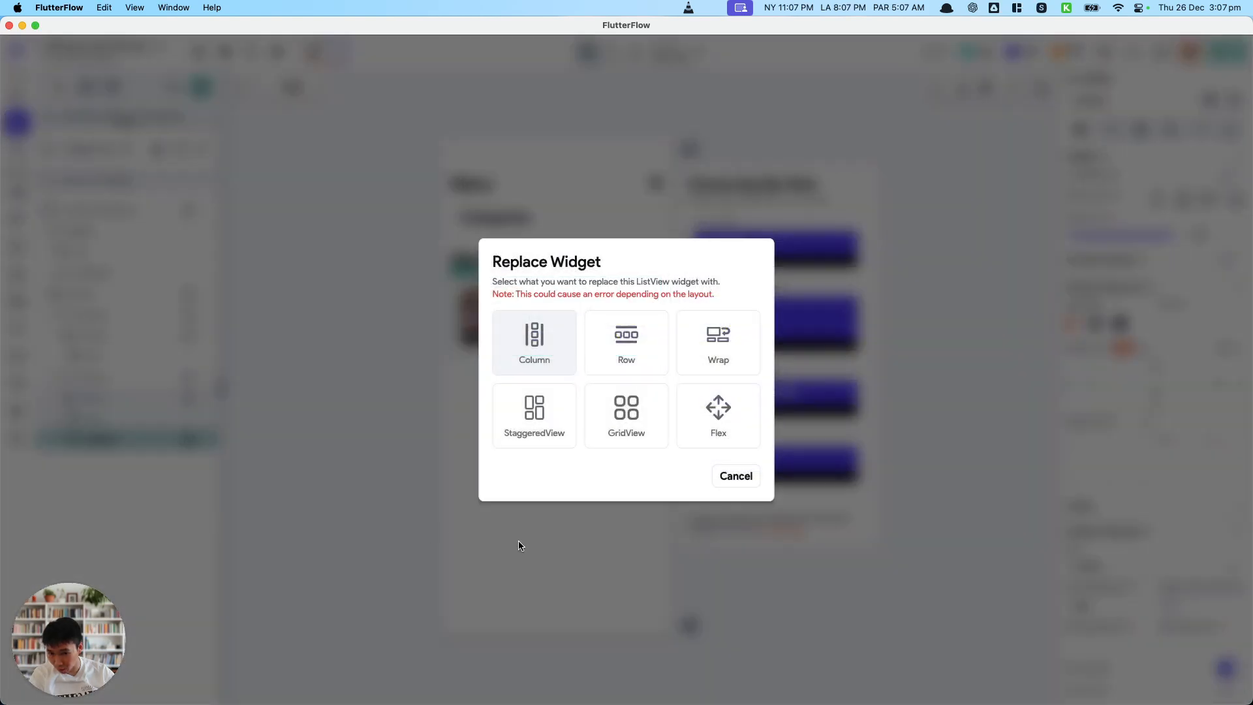
left_click(549, 344)
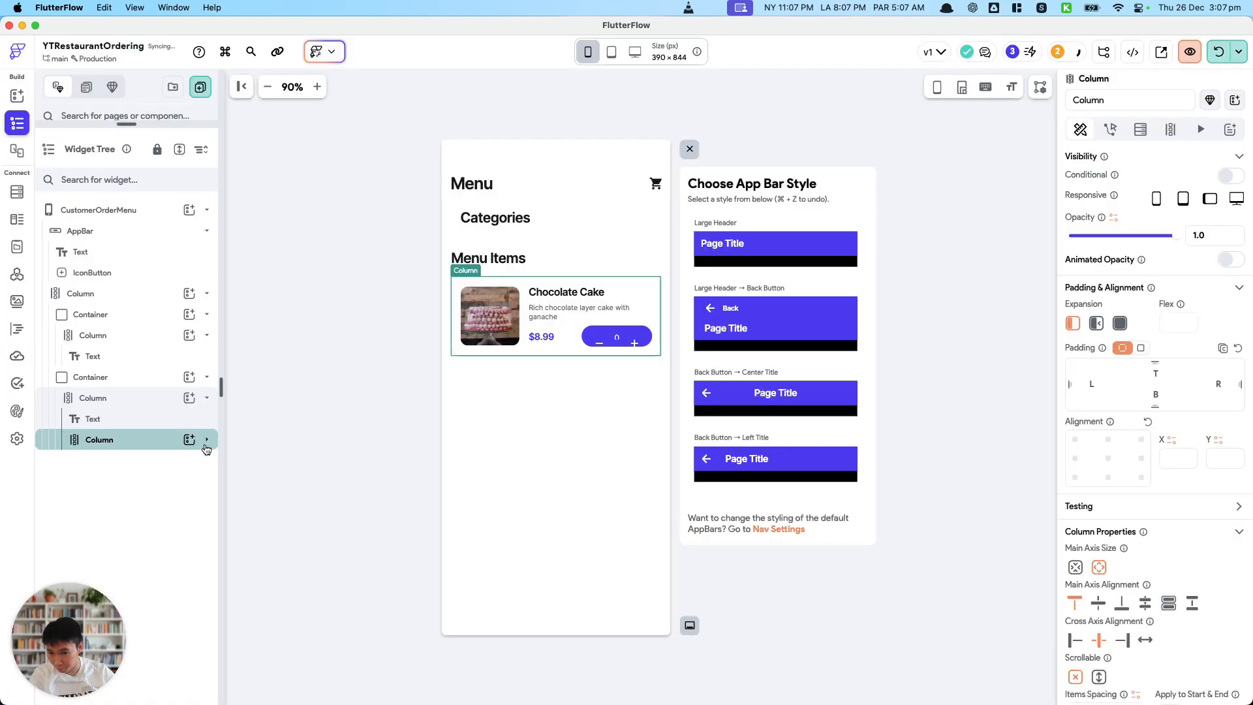
left_click(207, 439)
Step: Examine the properties of the card's quantity selector Container and its Row, and close the app bar style chooser
left_click(611, 334)
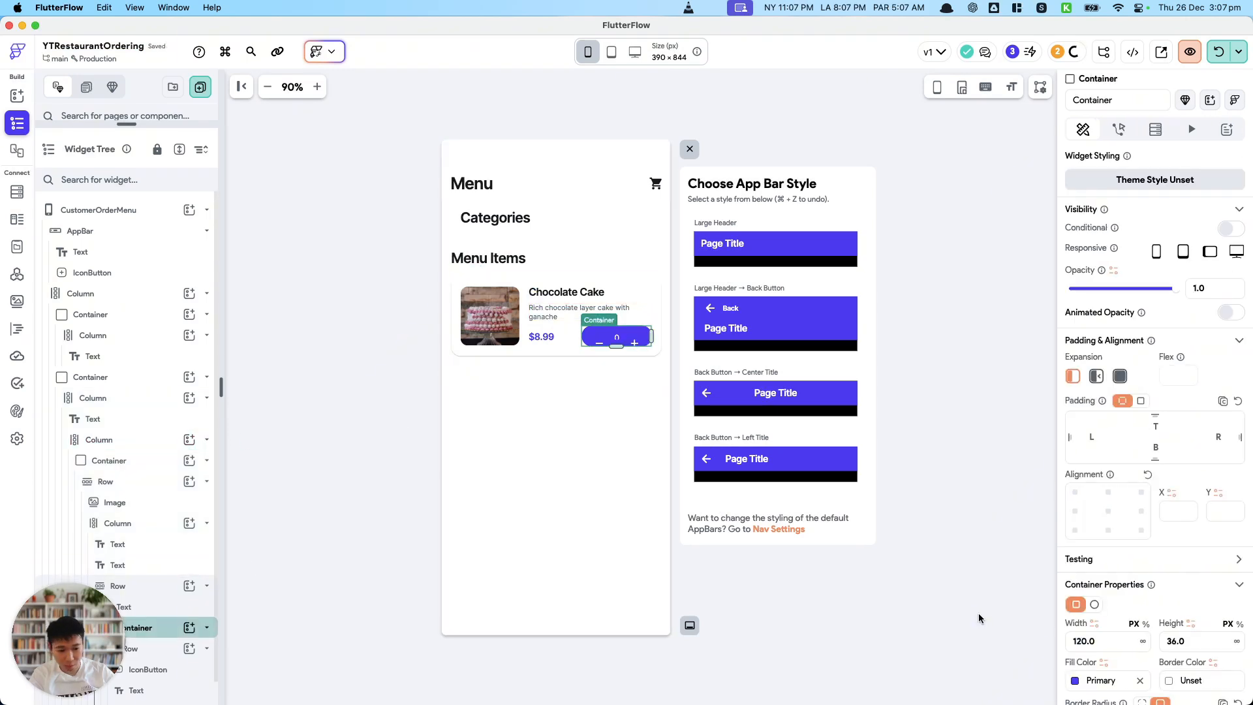
scroll(1119, 606, "down", 1)
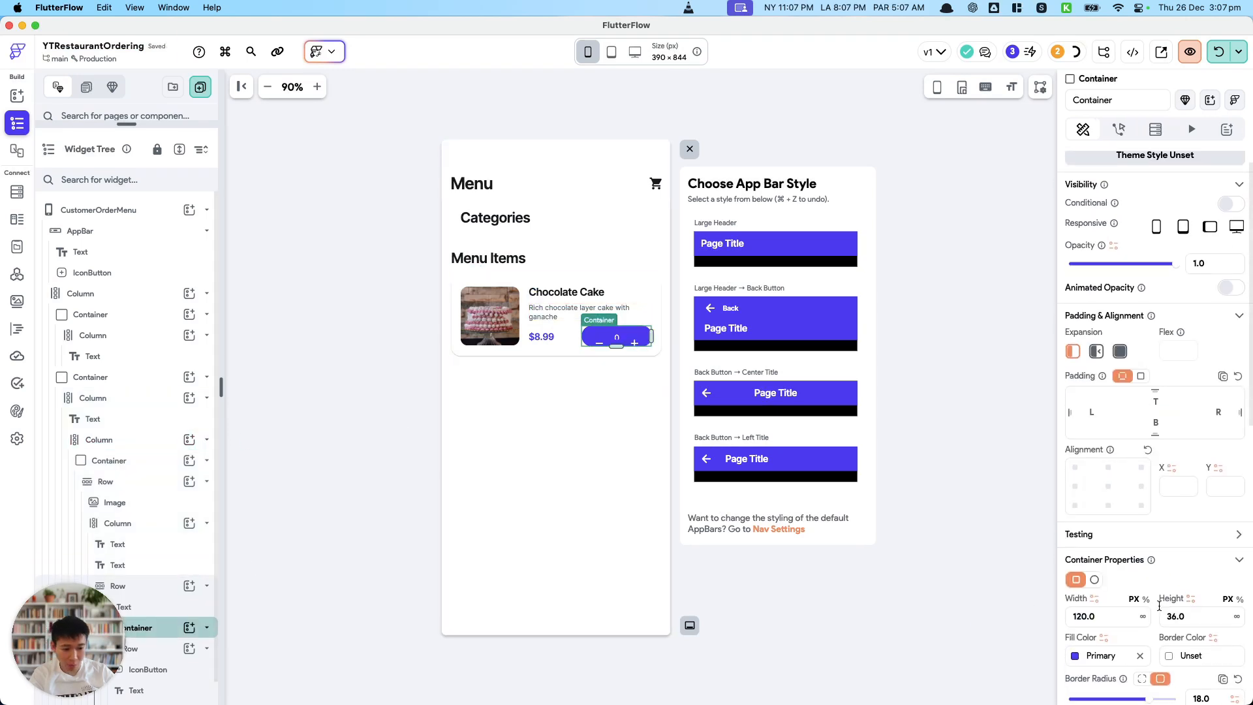
left_click(606, 348)
scroll(149, 644, "down", 1)
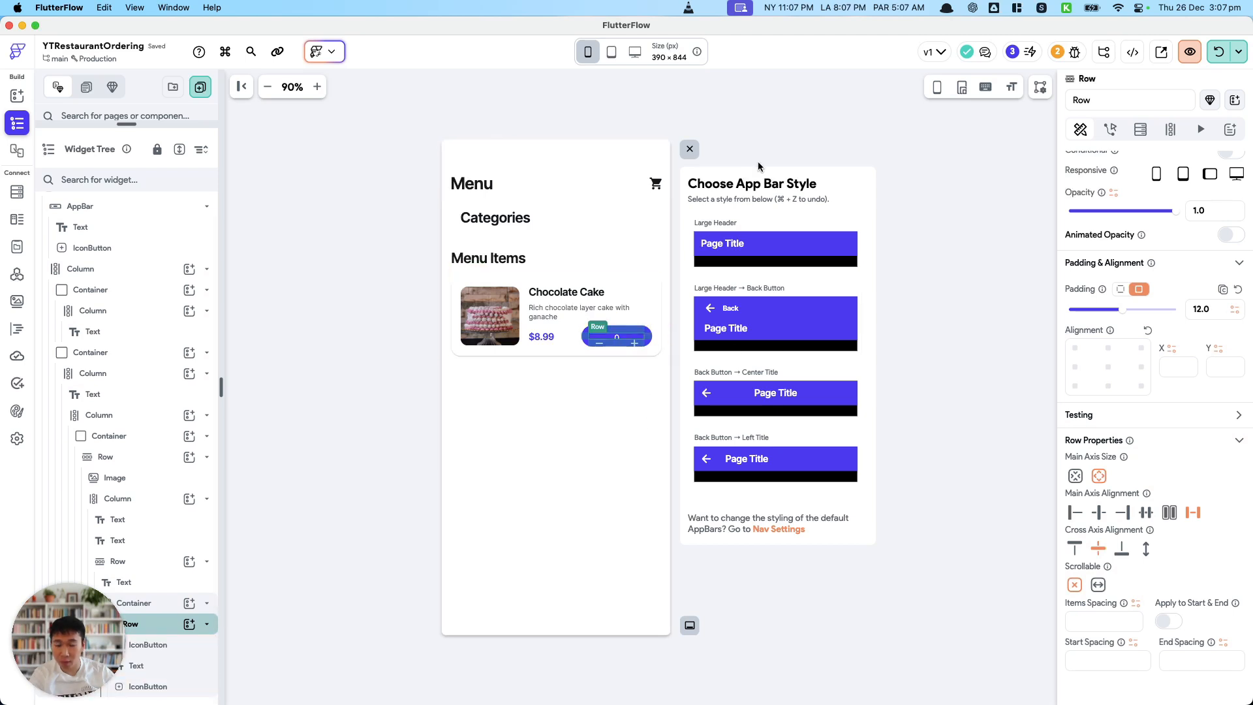
left_click(686, 167)
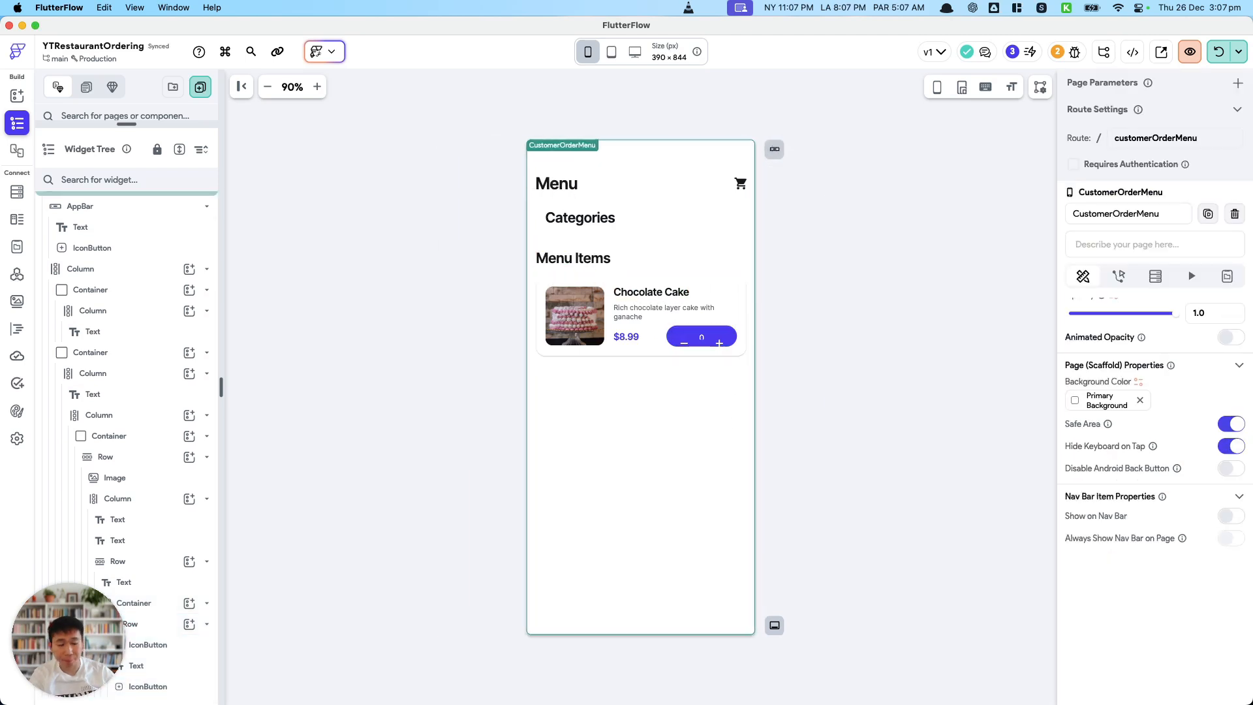
Step: Replace the outer Column holding the Menu Items heading and card with a ListView, and select that ListView
left_click(145, 352)
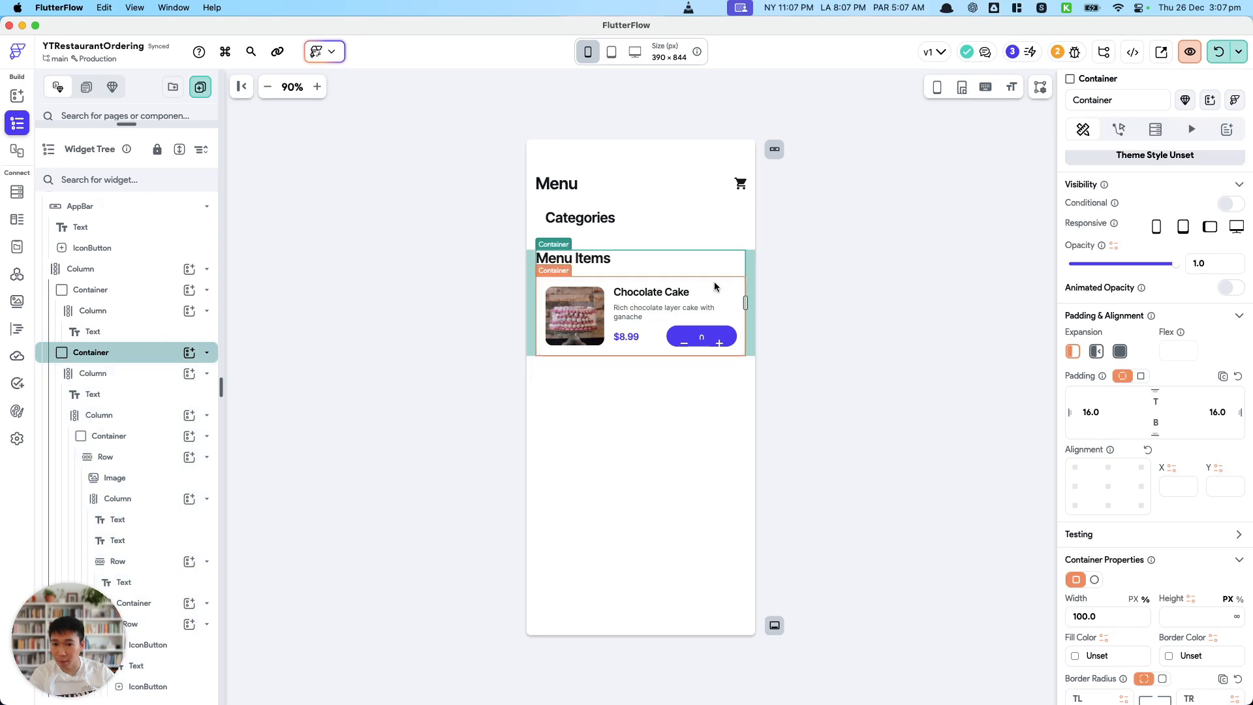
left_click(536, 261)
left_click(151, 376)
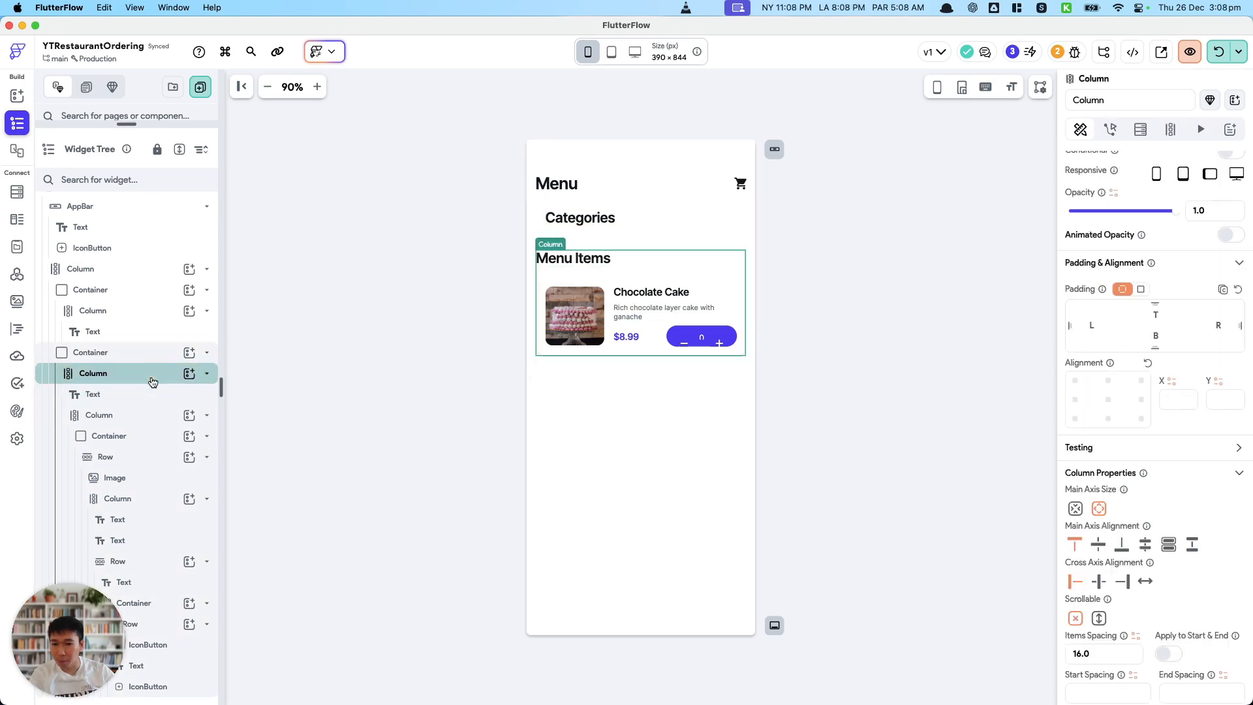
right_click(152, 382)
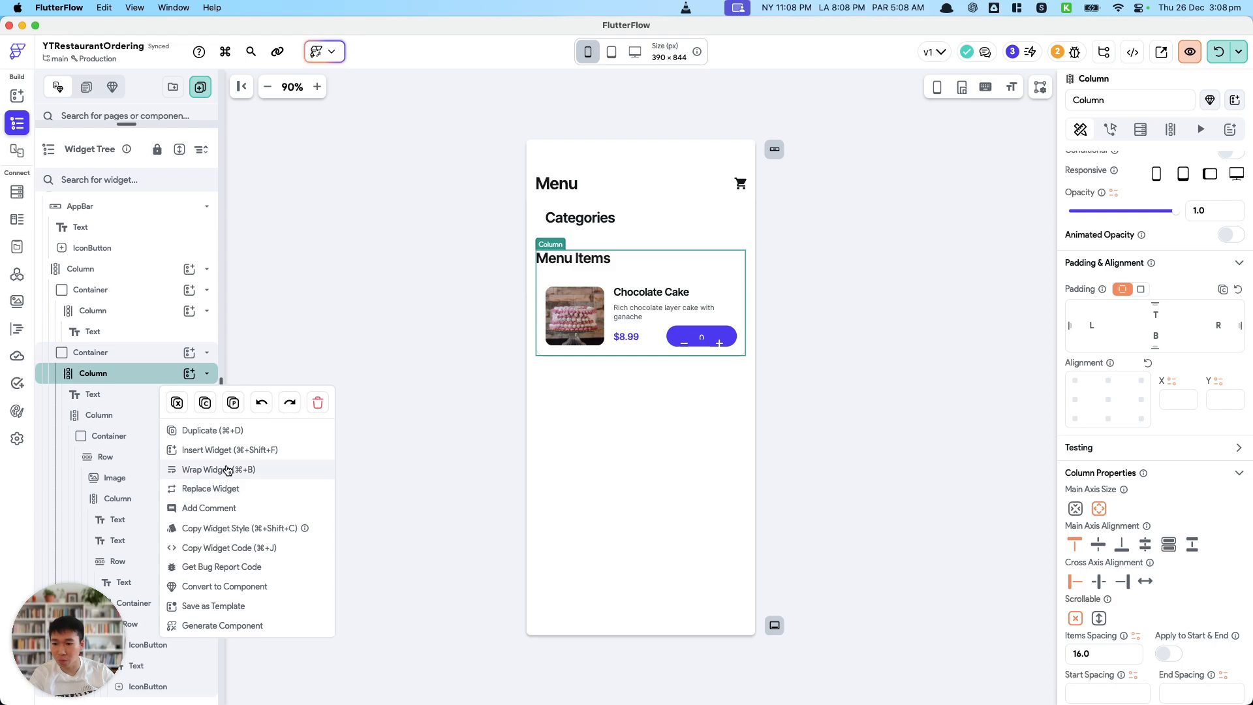
left_click(229, 489)
left_click(569, 428)
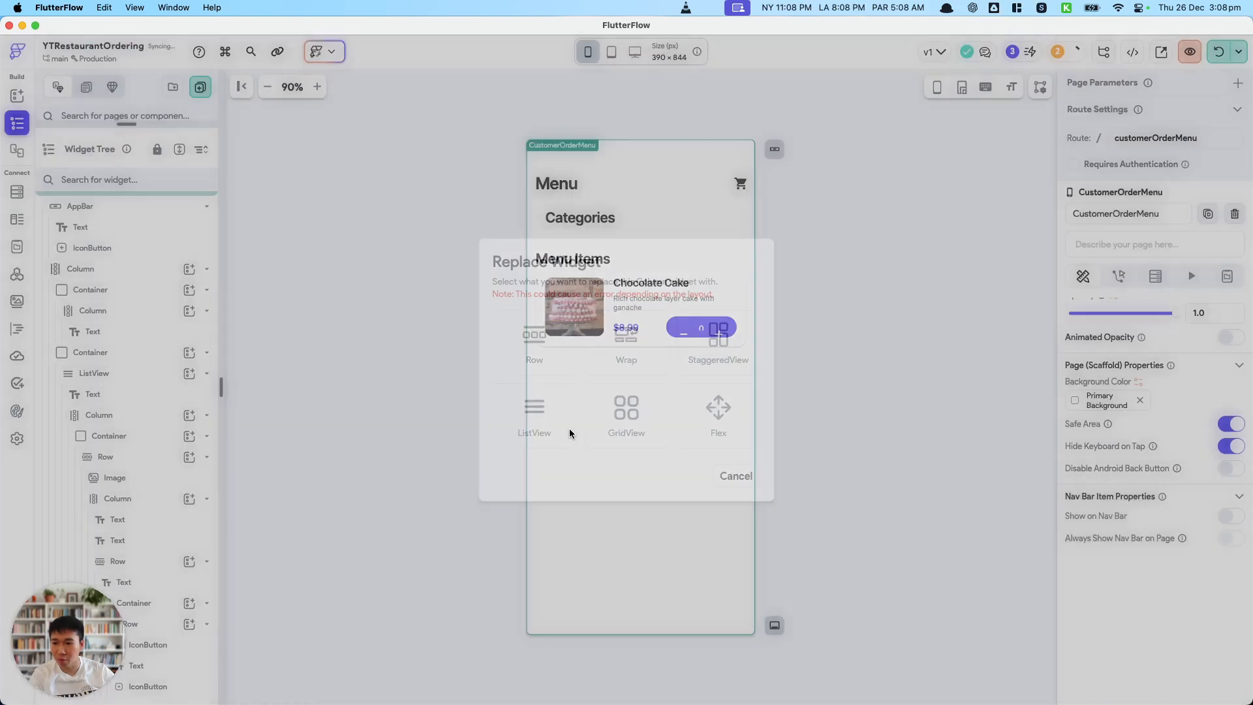
left_click(83, 373)
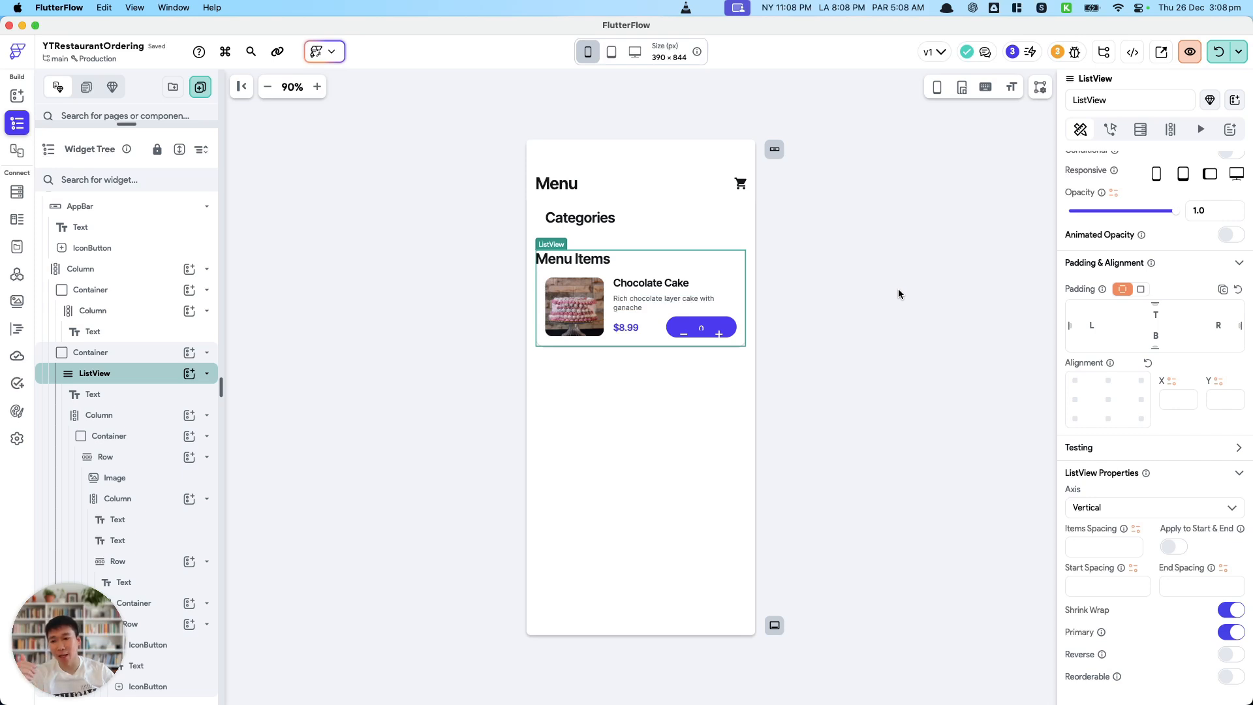
Step: Delete the Categories heading and the Column that held it from the container above the menu items
left_click(610, 222)
key("BackSpace")
key("BackSpace")
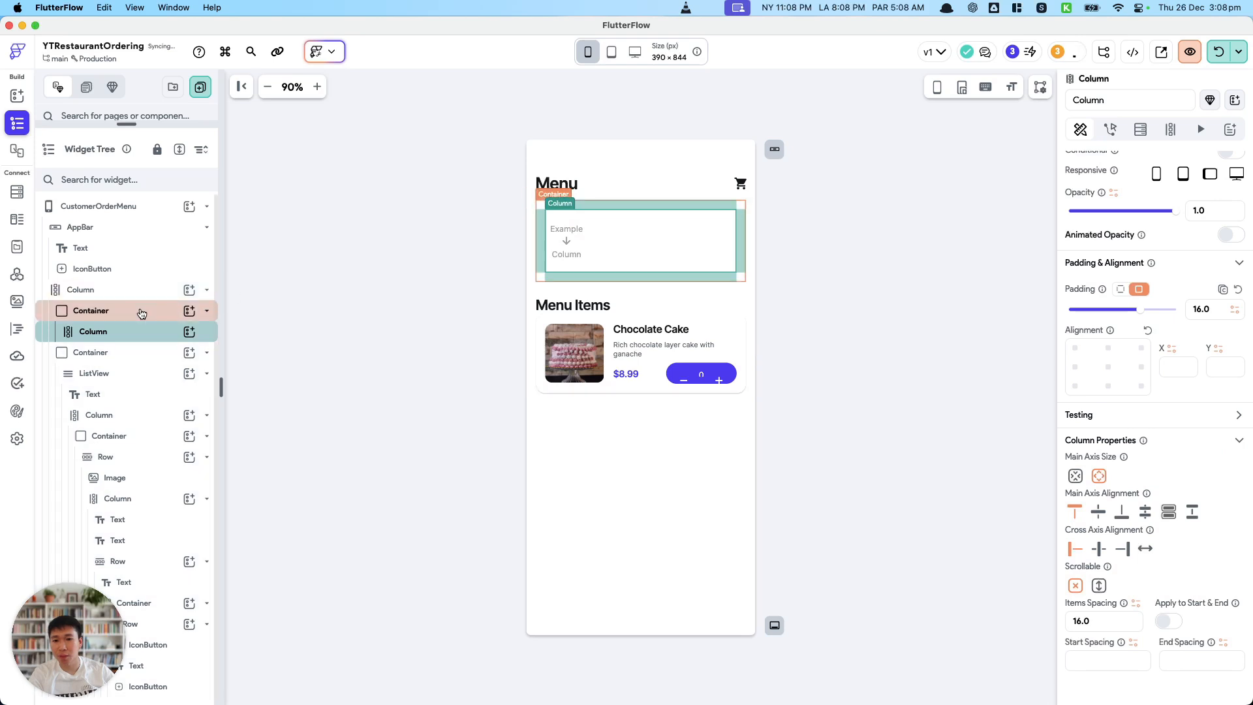
left_click(588, 222)
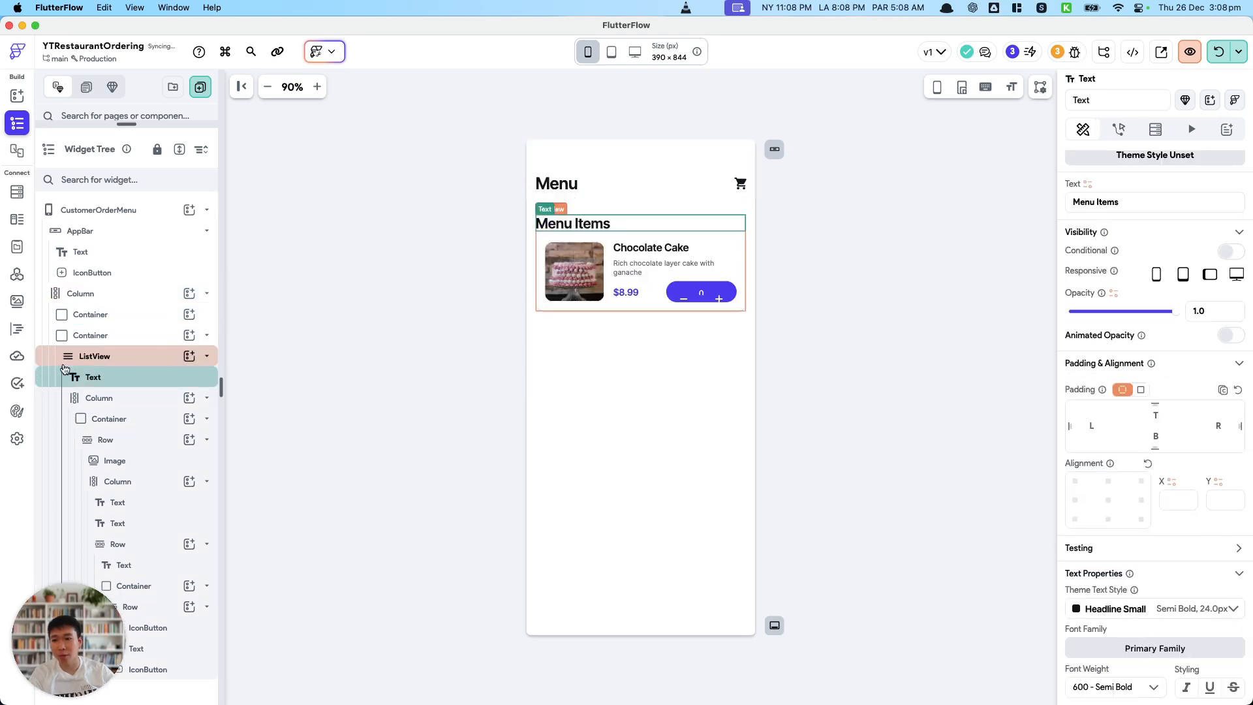
Step: Add a page parameter named restaurantRef to the CustomerOrderMenu page
left_click(98, 356)
left_click(825, 262)
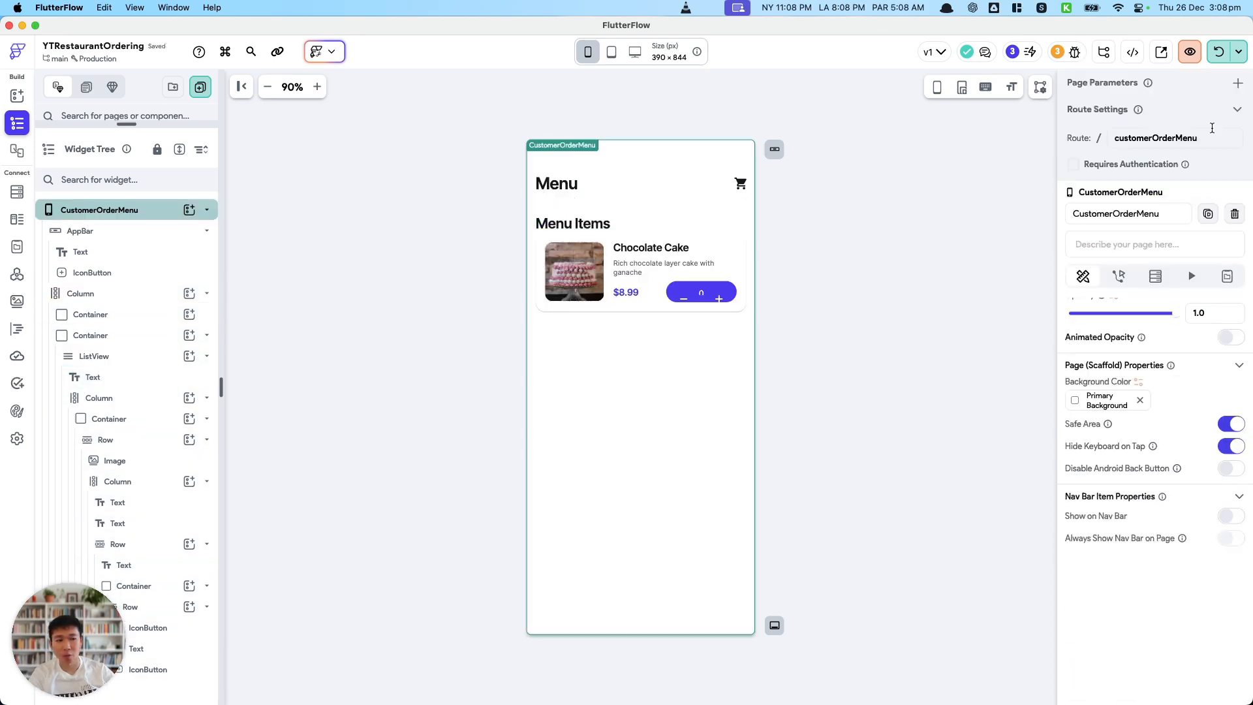
left_click(1240, 52)
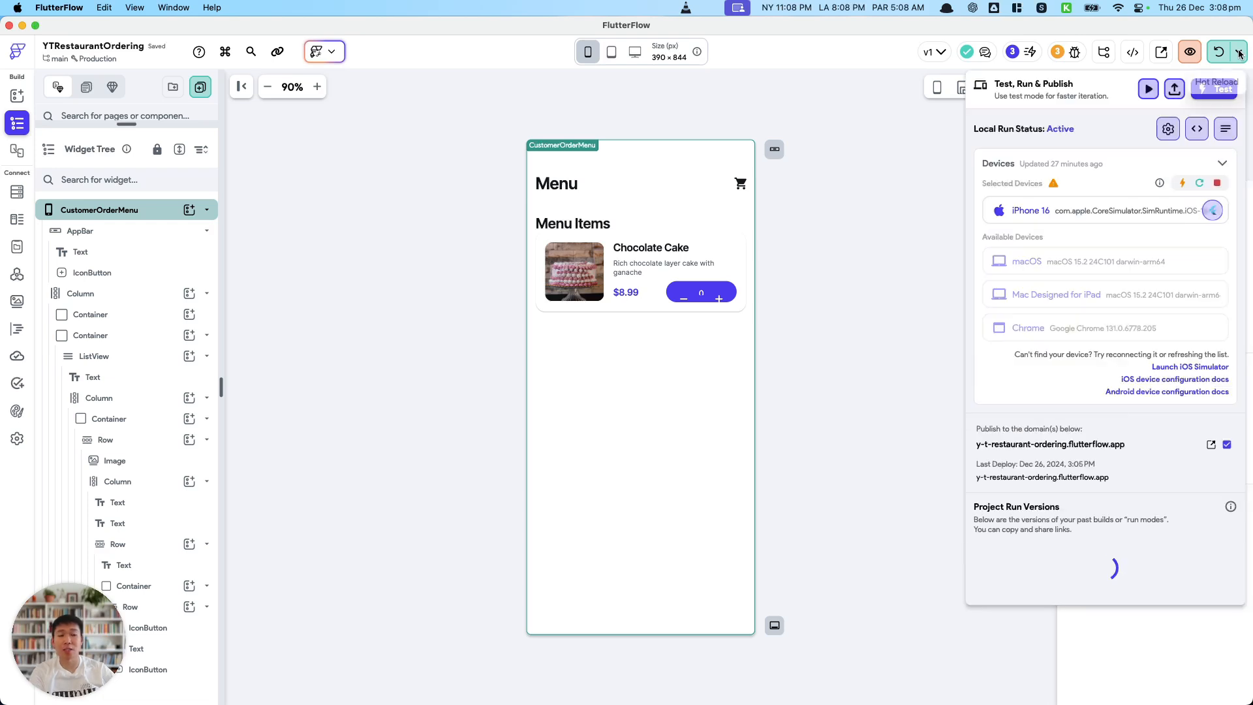
left_click(1239, 52)
left_click(1235, 90)
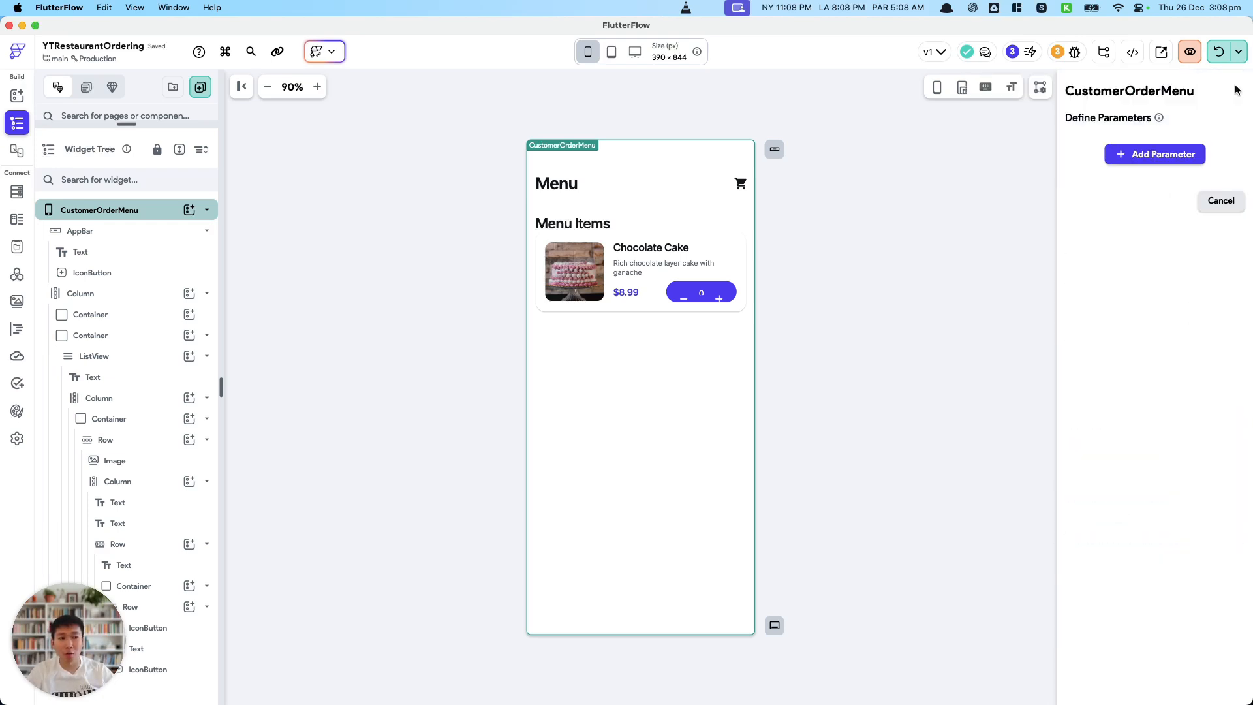
left_click(1155, 154)
left_click(1122, 196)
type("refer")
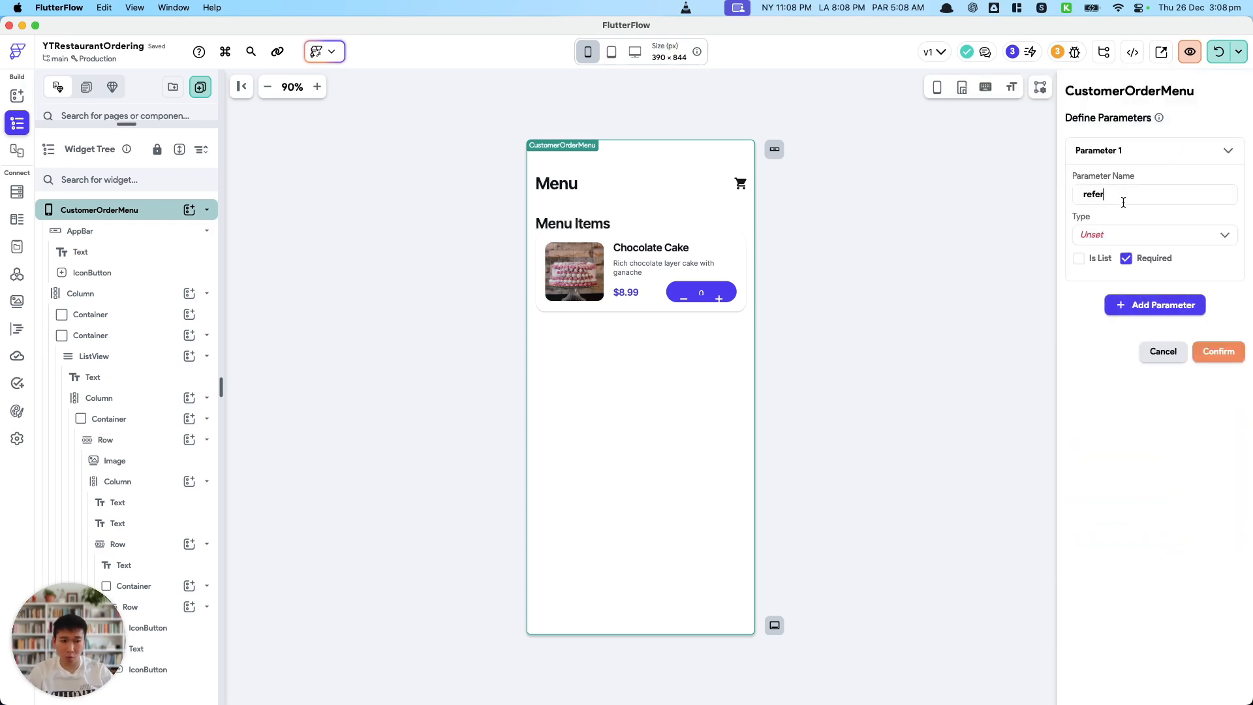
type("staurantRef")
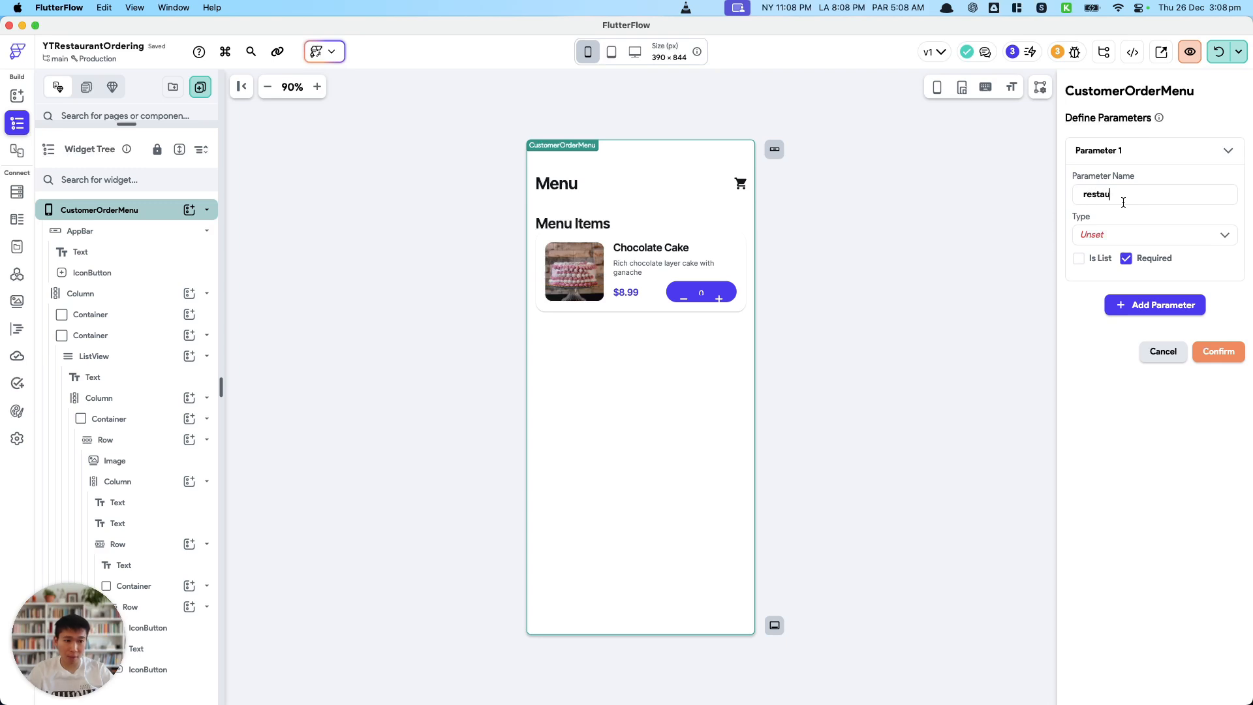
Step: Make the restaurantRef parameter a DocumentReference to the restaurants collection and save the page parameters
left_click(1118, 234)
left_click(1157, 272)
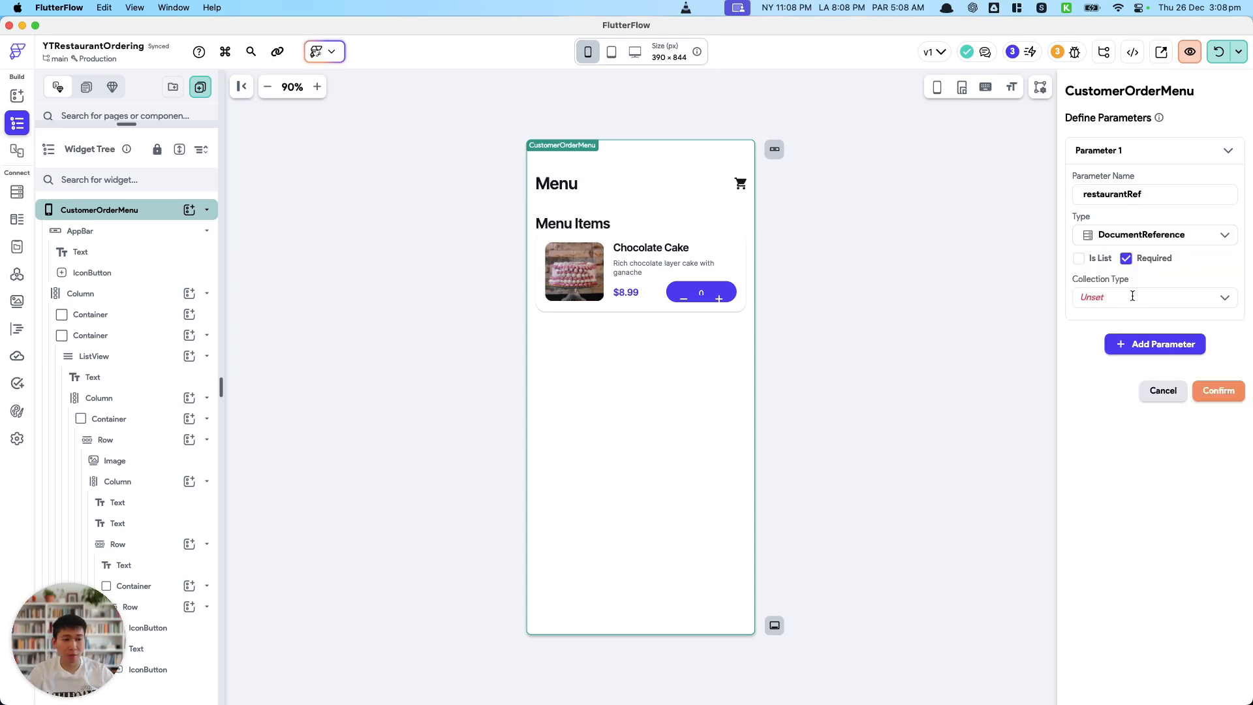
left_click(1154, 297)
type("res")
left_click(1168, 325)
left_click(1218, 390)
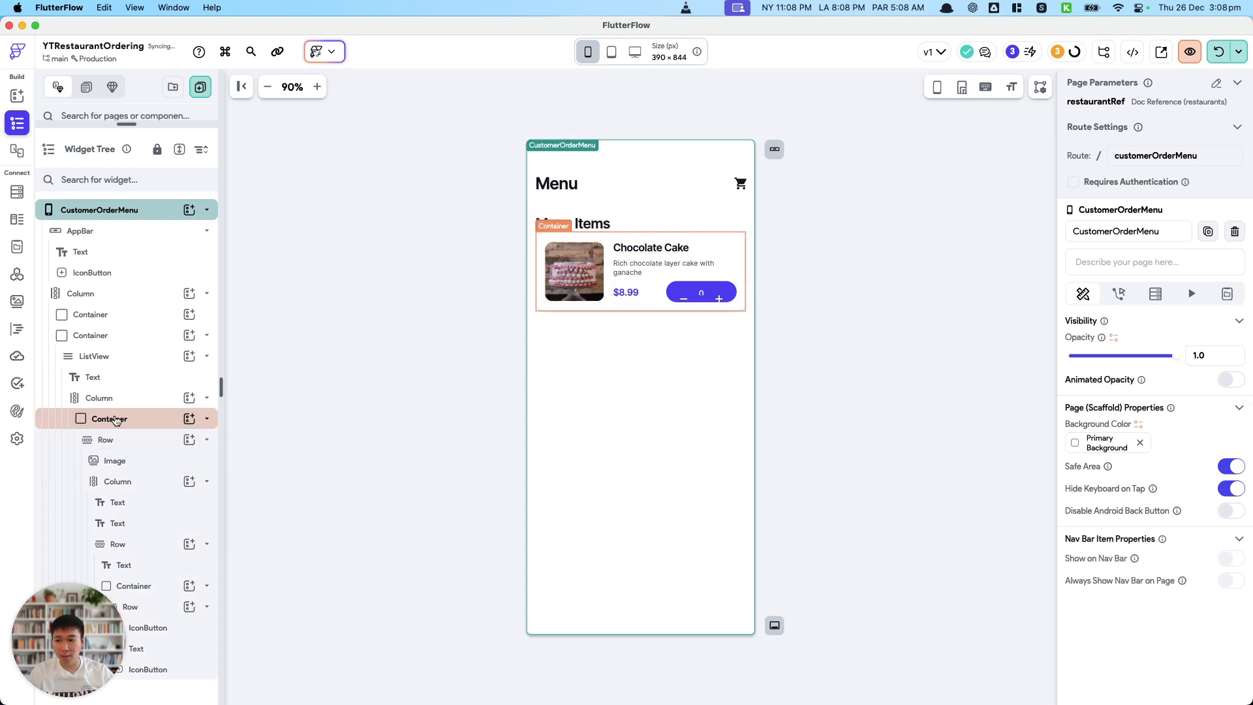
Step: Add a Query Collection backend query on menu_category to the ListView wrapping the Menu Items heading and card
left_click(126, 399)
left_click(147, 362)
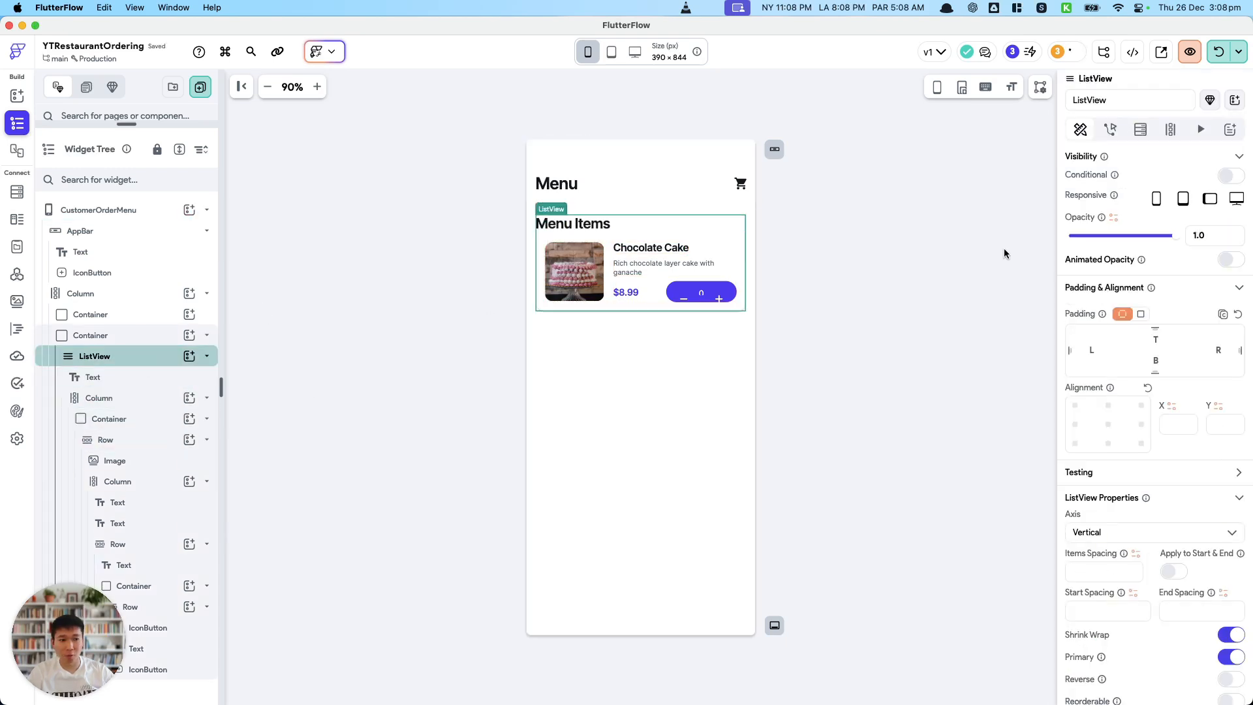
left_click(1140, 129)
left_click(1149, 161)
left_click(982, 168)
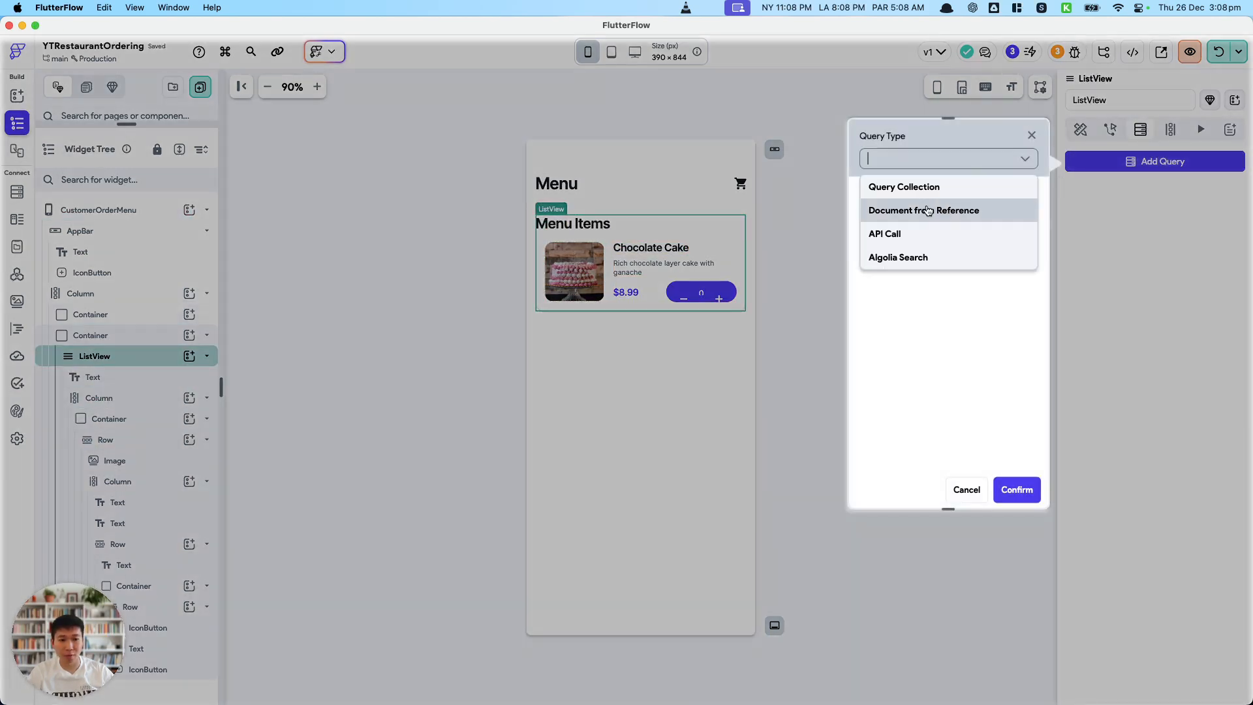
left_click(927, 189)
left_click(914, 238)
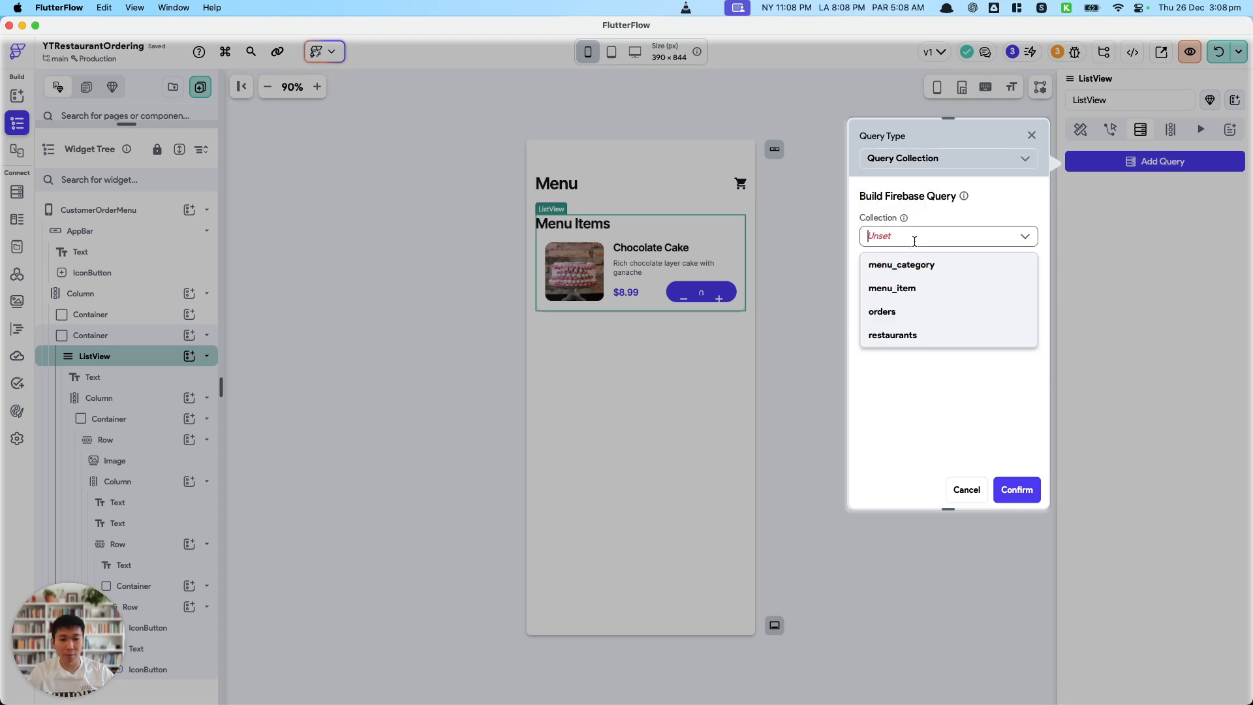
left_click(914, 263)
Step: Filter the menu_category query to documents whose restaurant_ref is Equal To the restaurantRef page parameter
scroll(904, 392, "down", 2)
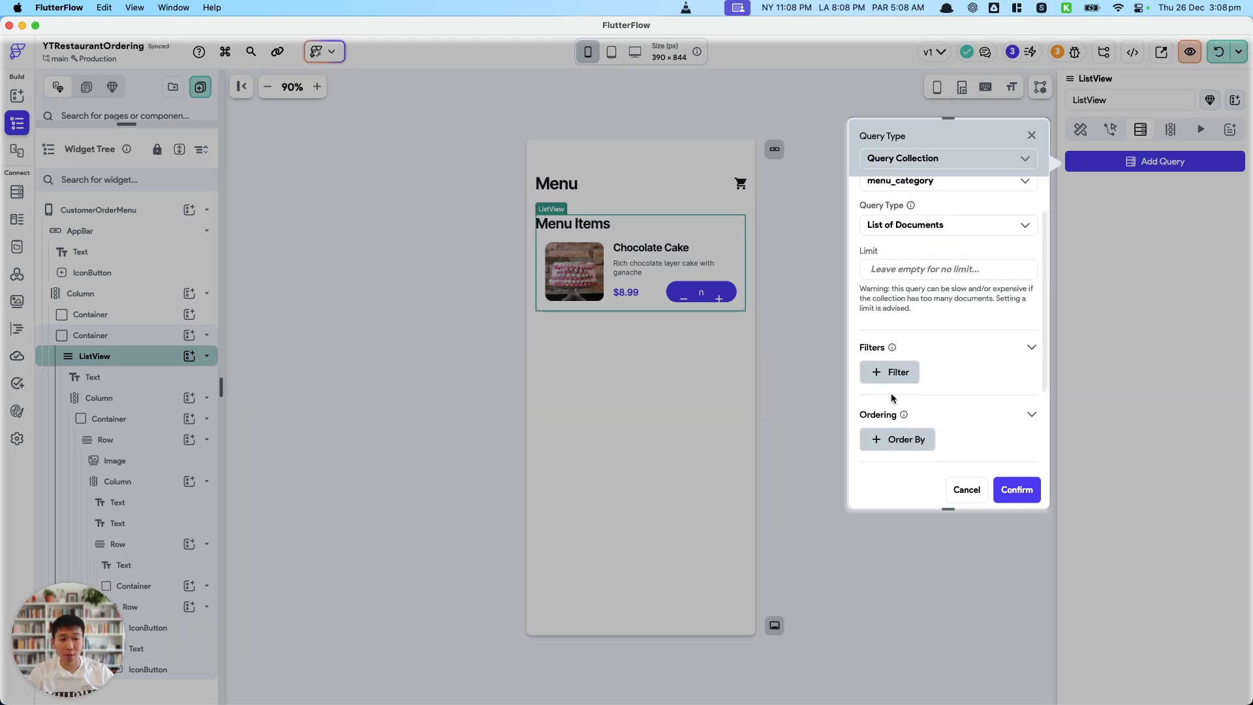
left_click(894, 367)
left_click(907, 382)
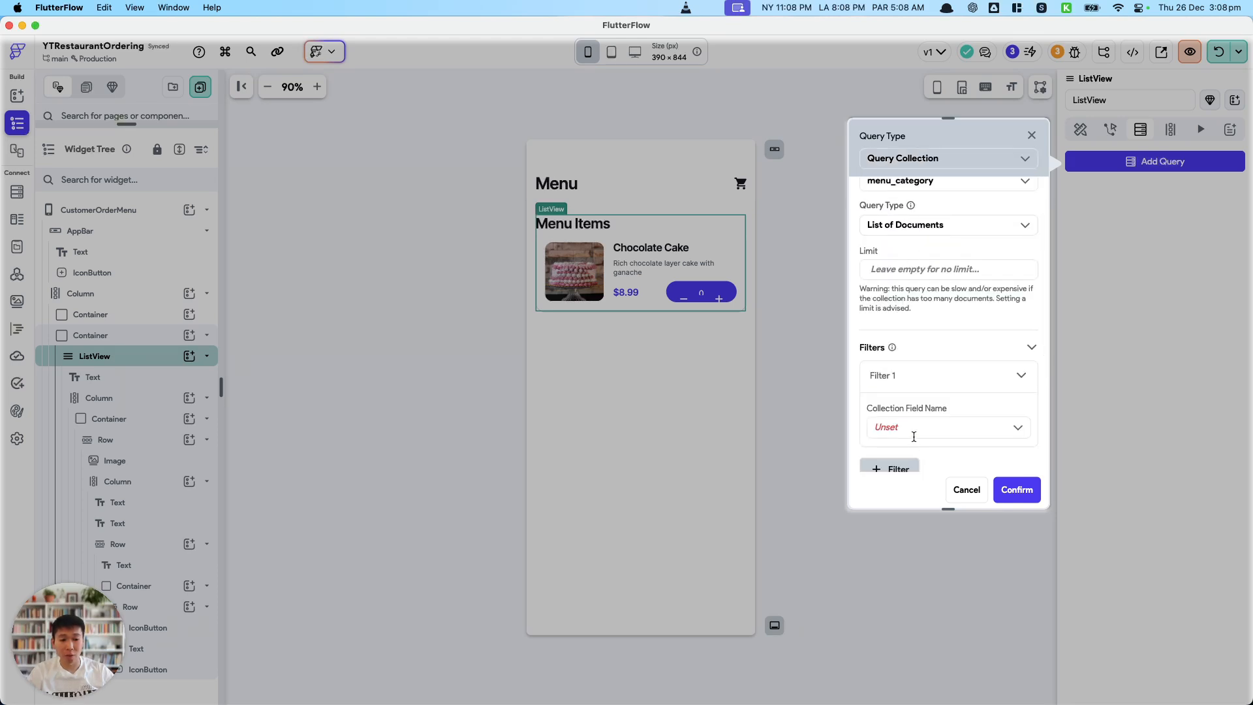
left_click(915, 431)
left_click(914, 450)
scroll(922, 432, "down", 2)
left_click(902, 389)
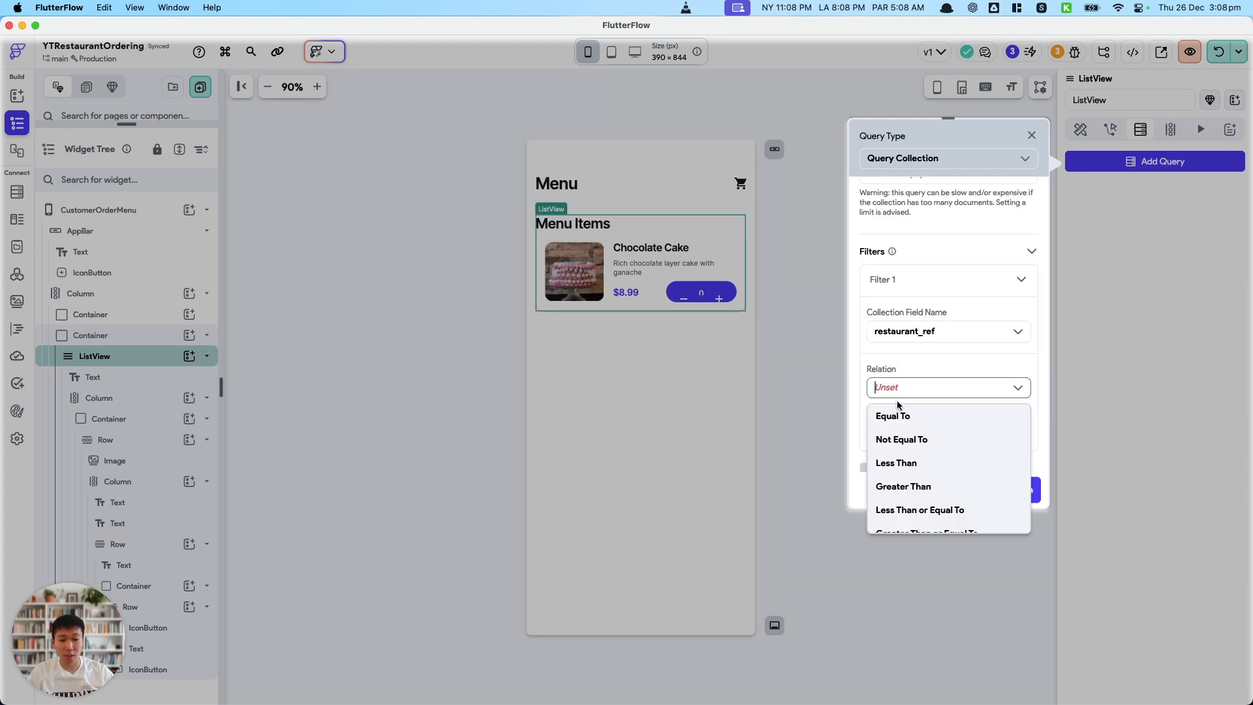
left_click(891, 413)
left_click(904, 433)
left_click(781, 528)
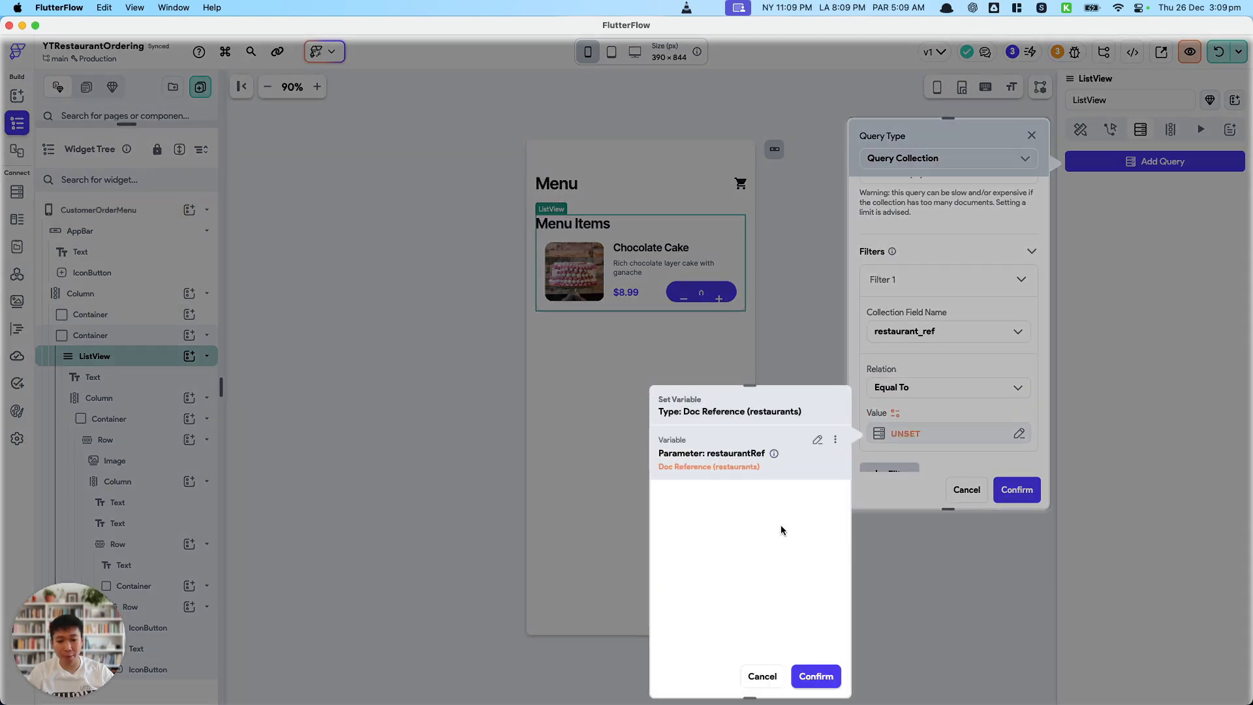
left_click(824, 676)
Step: Order the menu_category query by category_order_num, Increasing, and save the query
scroll(916, 386, "down", 4)
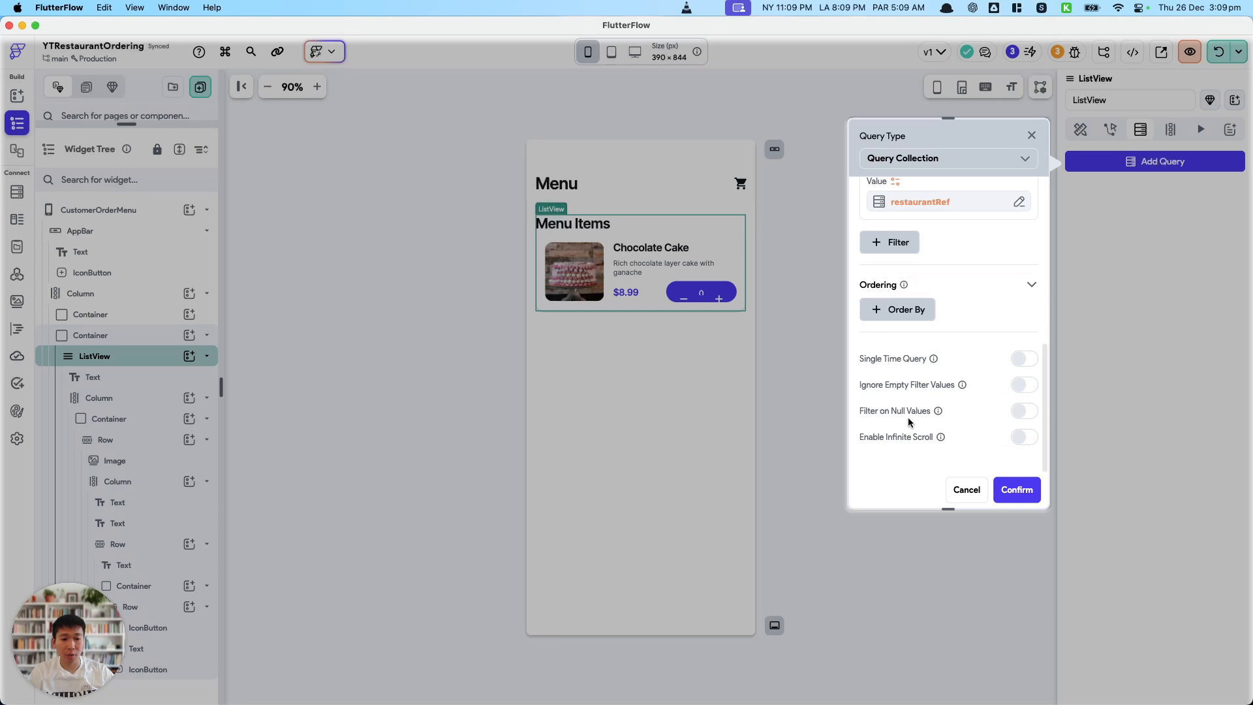
left_click(906, 310)
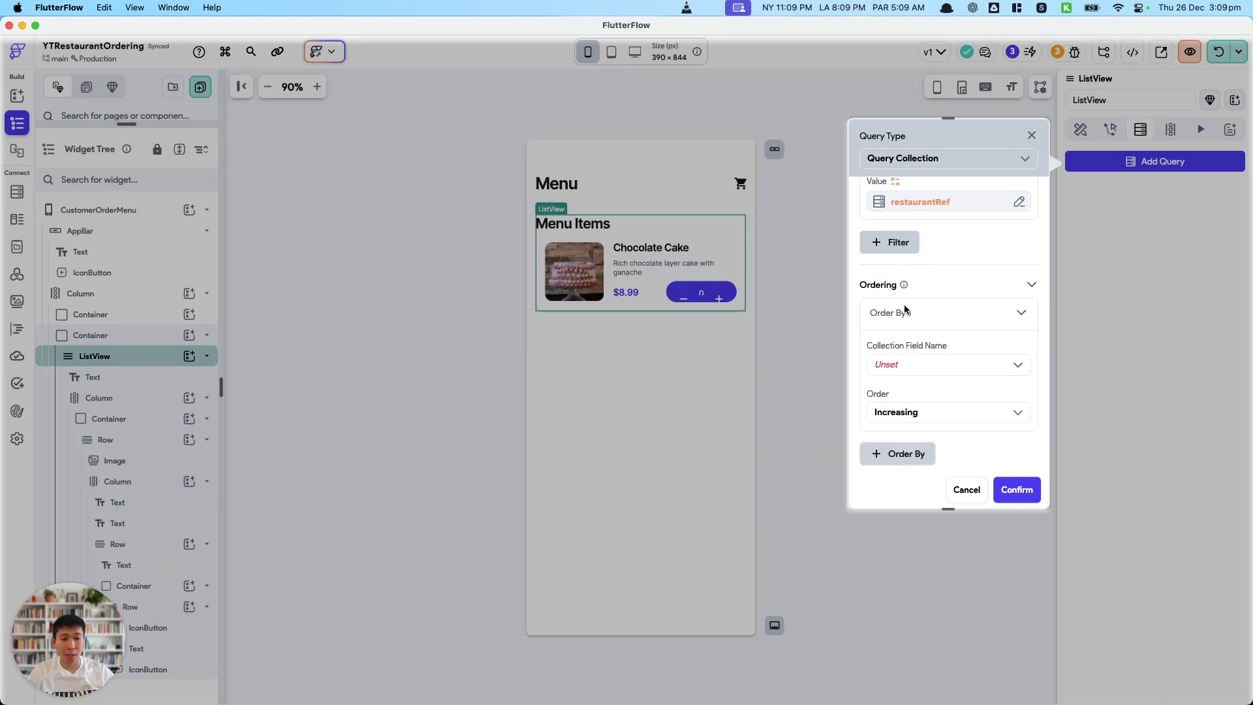
left_click(896, 364)
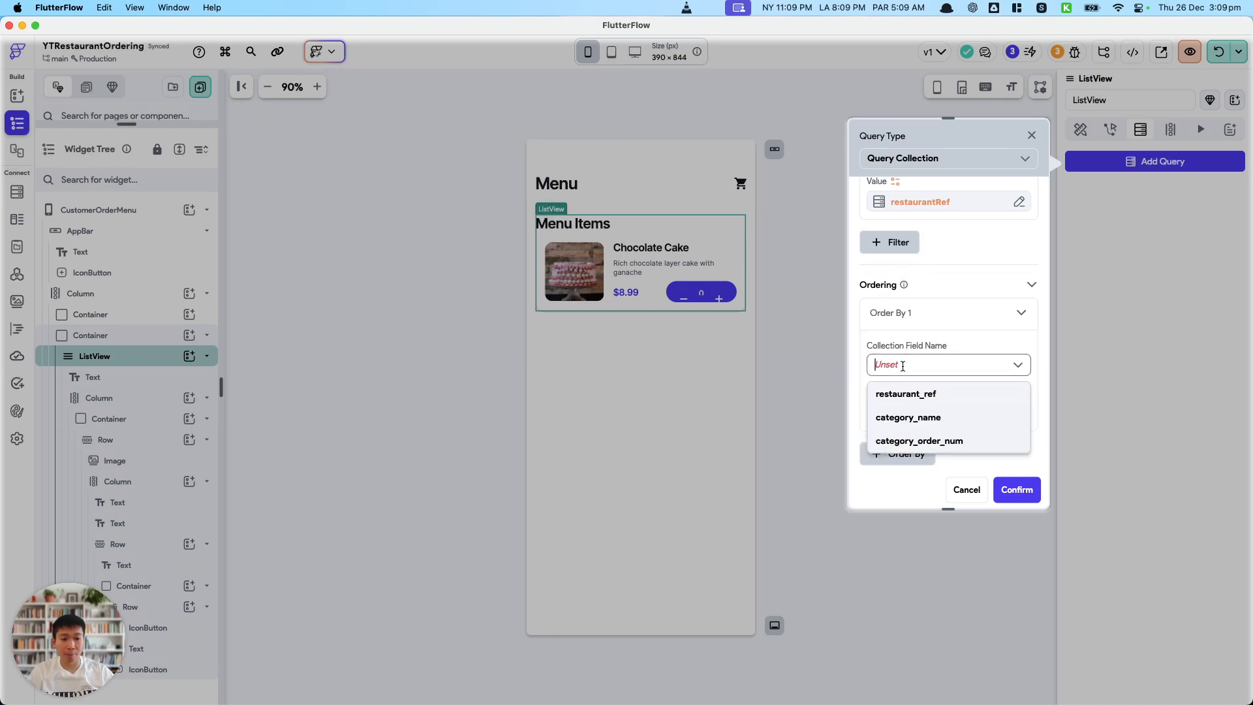
left_click(944, 449)
scroll(984, 449, "down", 3)
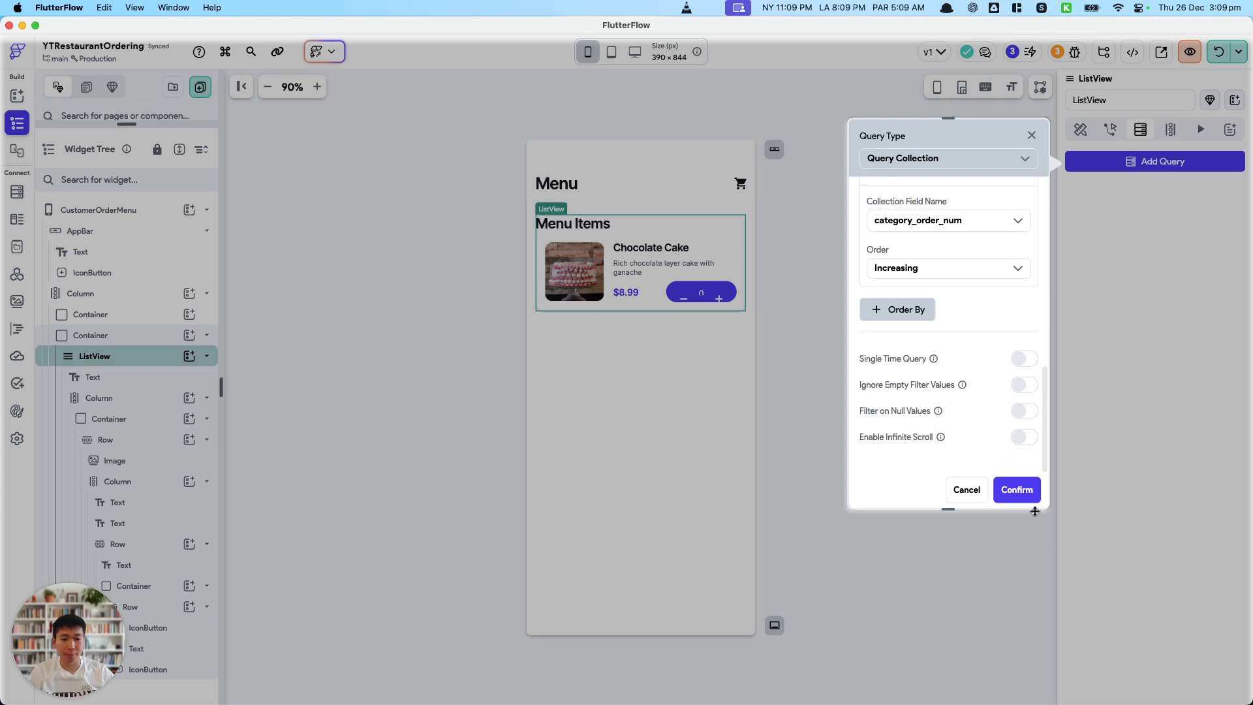
left_click(1015, 491)
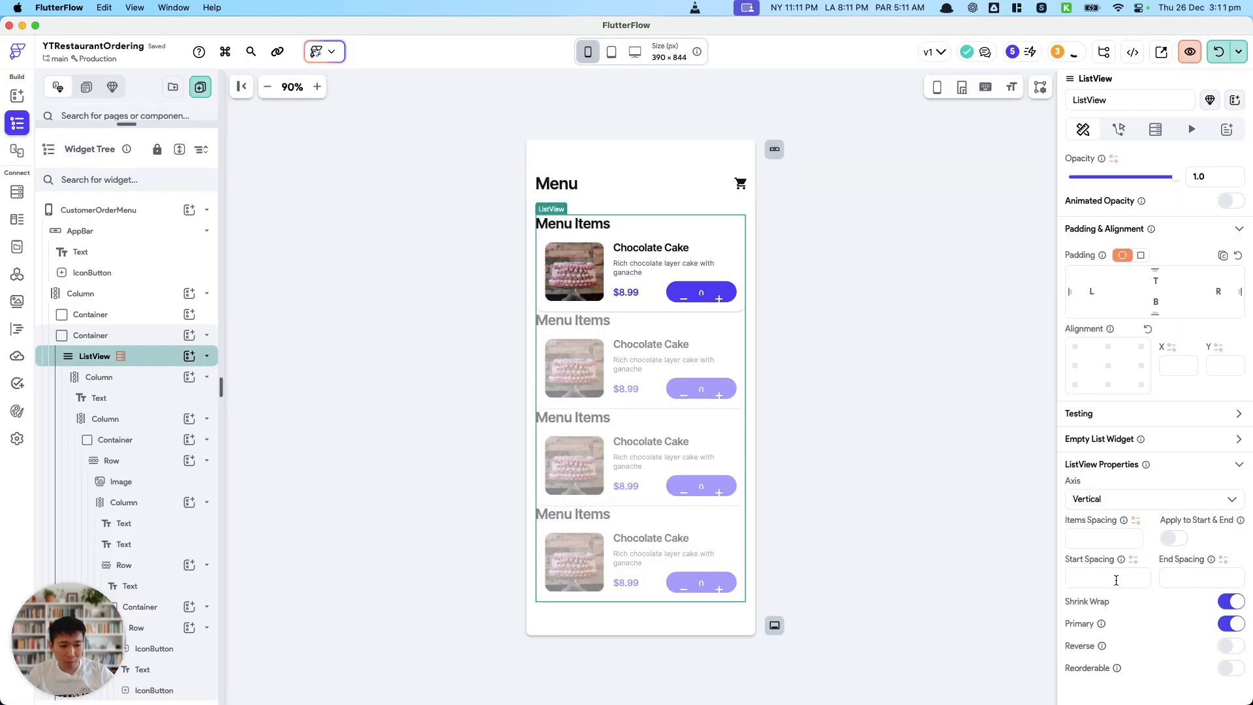
Step: Set the ListView's items spacing to 16
left_click(1104, 539)
type("16")
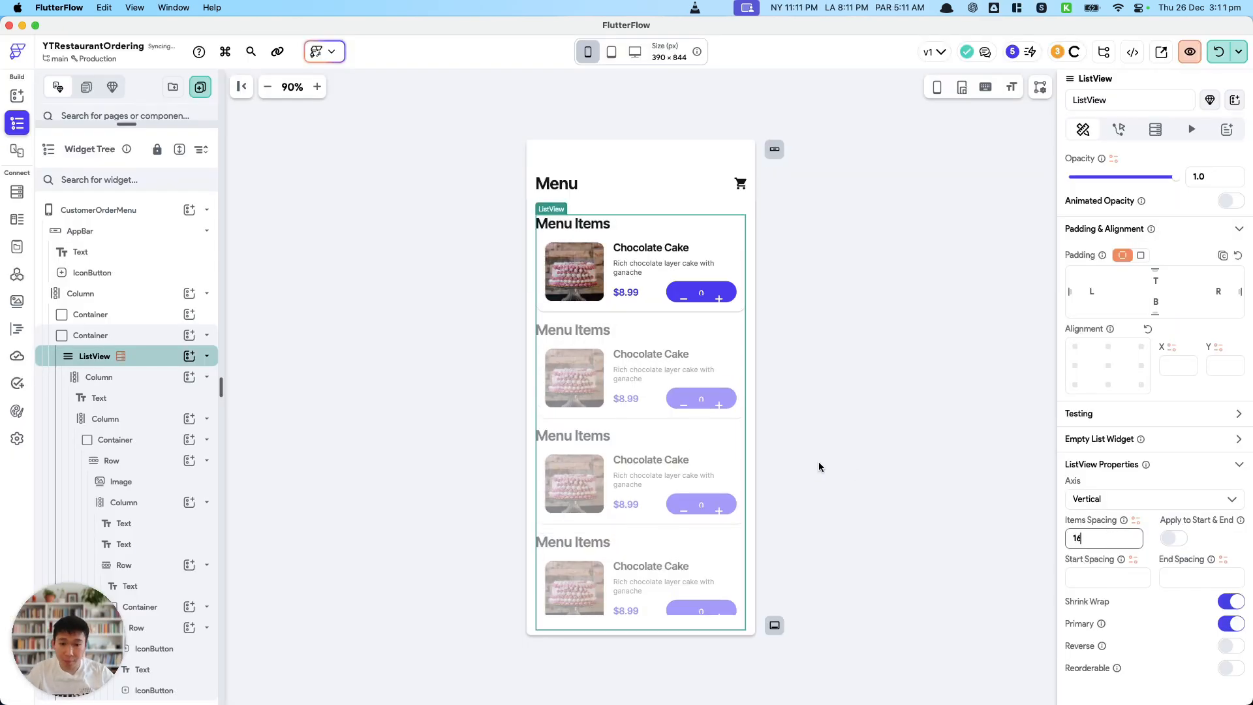
left_click(781, 444)
Step: Turn off expansion for the Column wrapping the Chocolate Cake card's Container
left_click(635, 304)
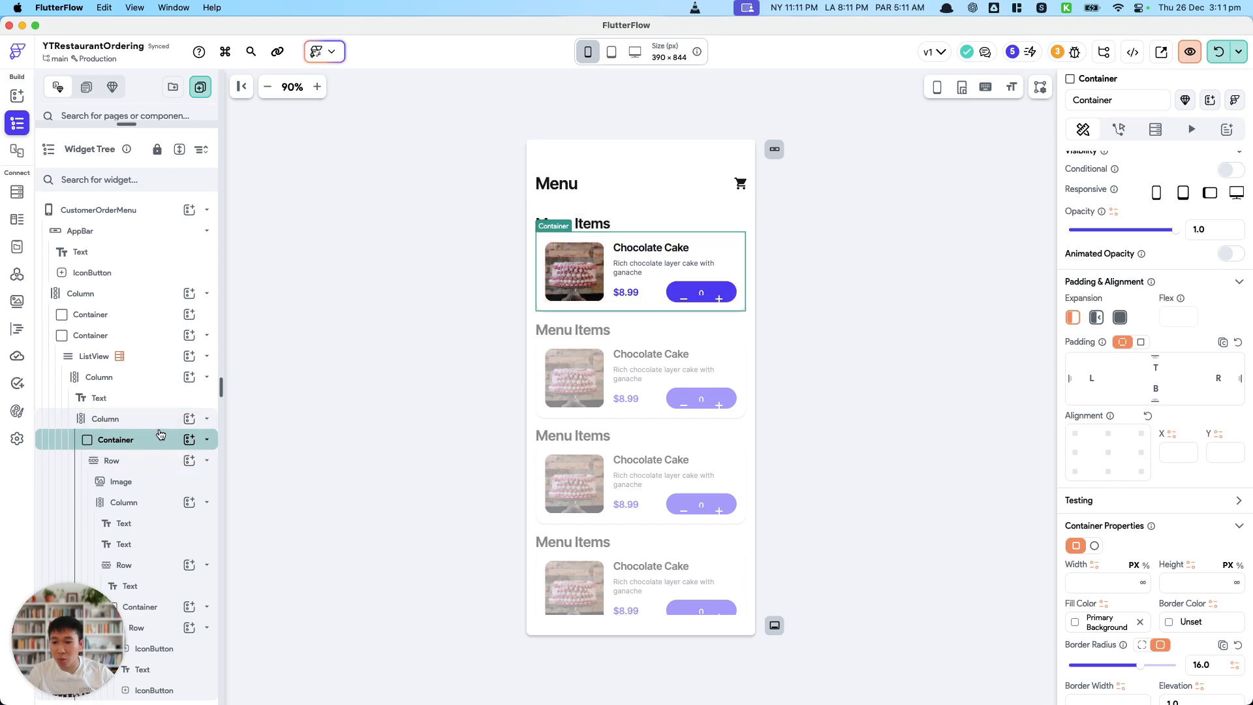
left_click(161, 426)
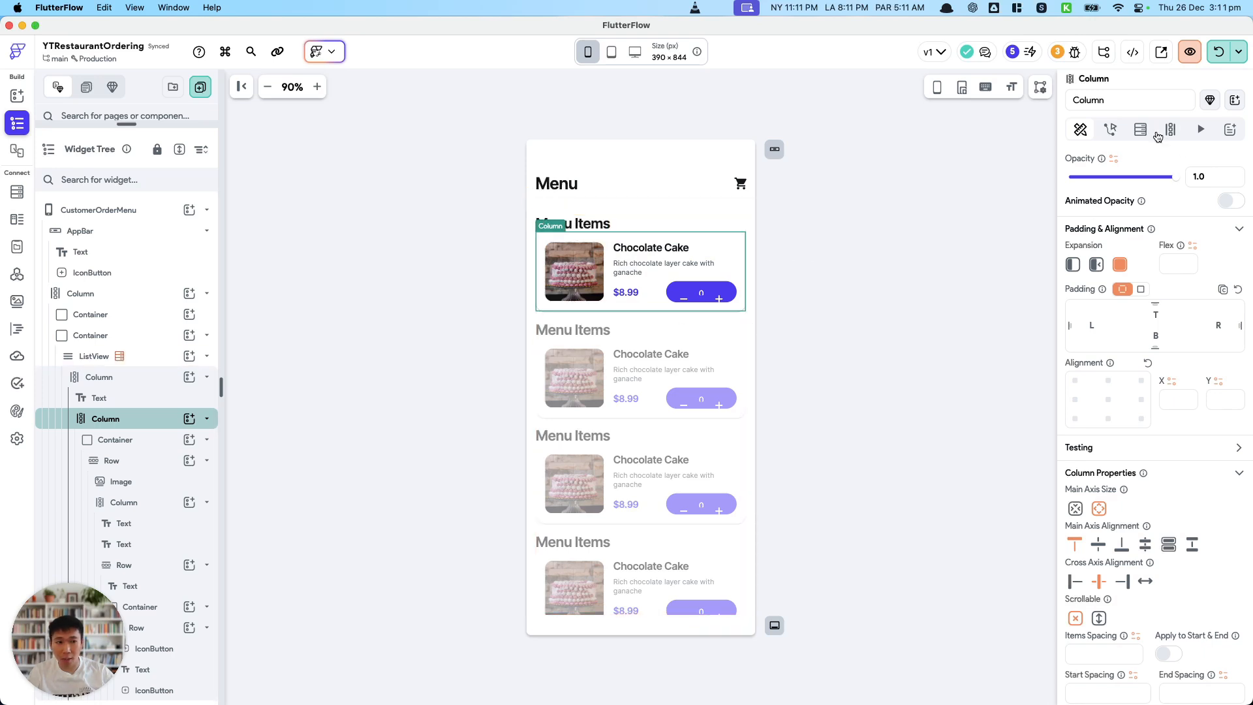
left_click(1073, 265)
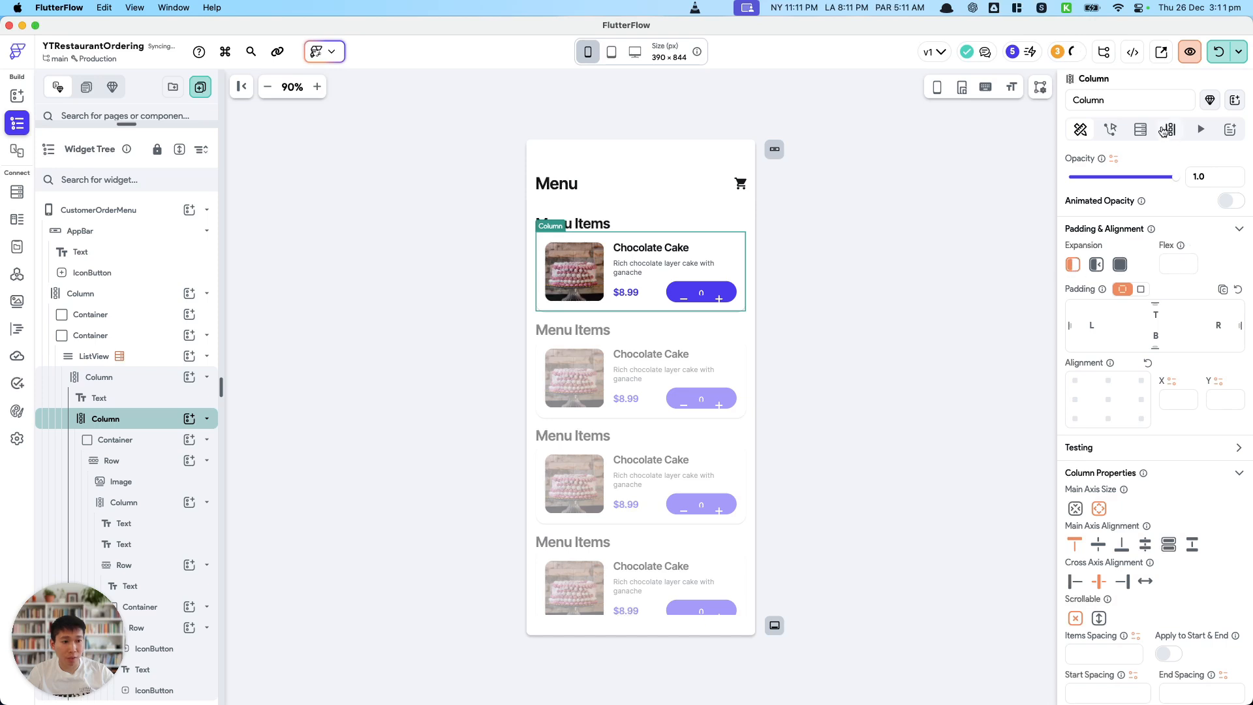
Step: Add a Query Collection backend query on menu_item to the Column wrapping the card
left_click(1140, 129)
left_click(1162, 161)
left_click(950, 159)
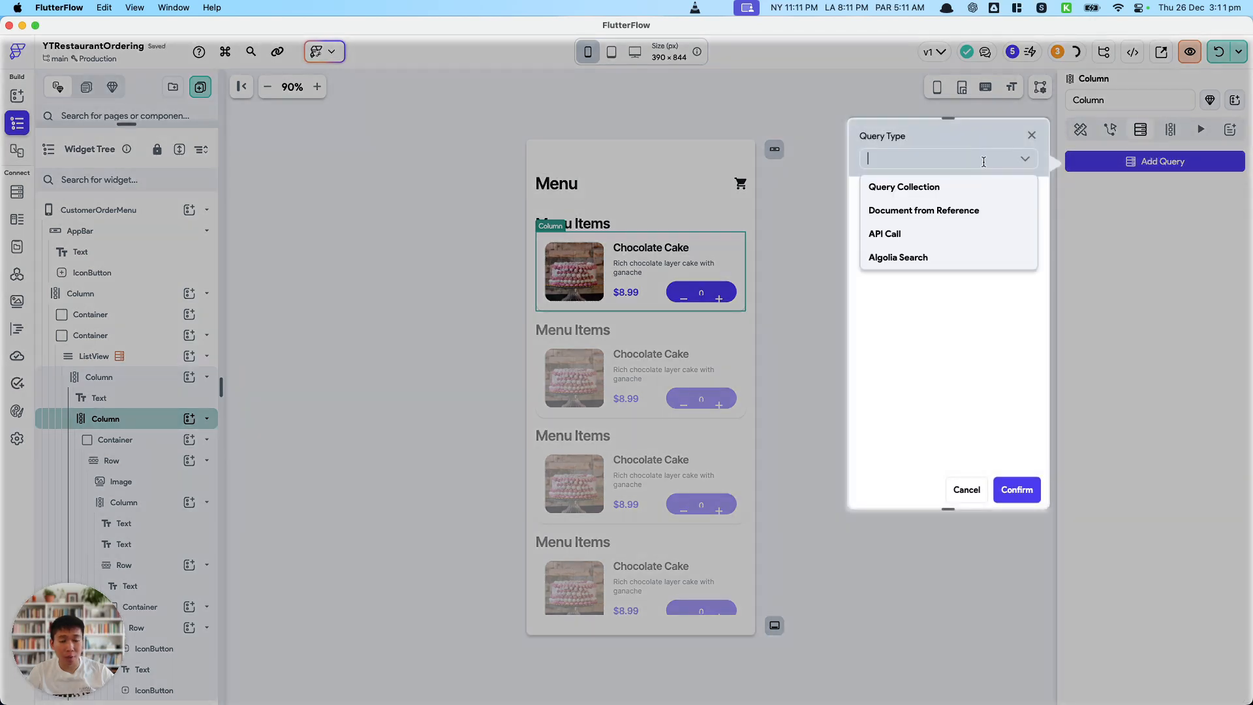
left_click(947, 181)
left_click(903, 236)
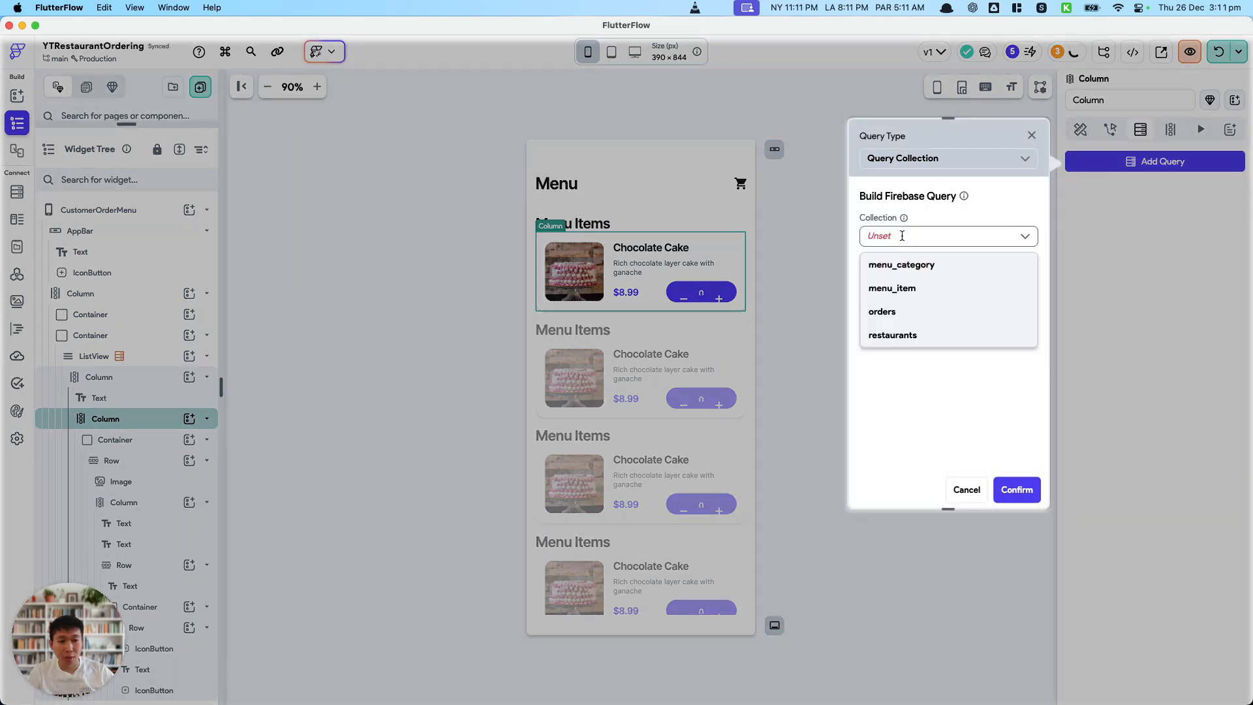
left_click(902, 300)
Step: Order the menu_item query by menu_item_order_number, Increasing
scroll(921, 416, "down", 3)
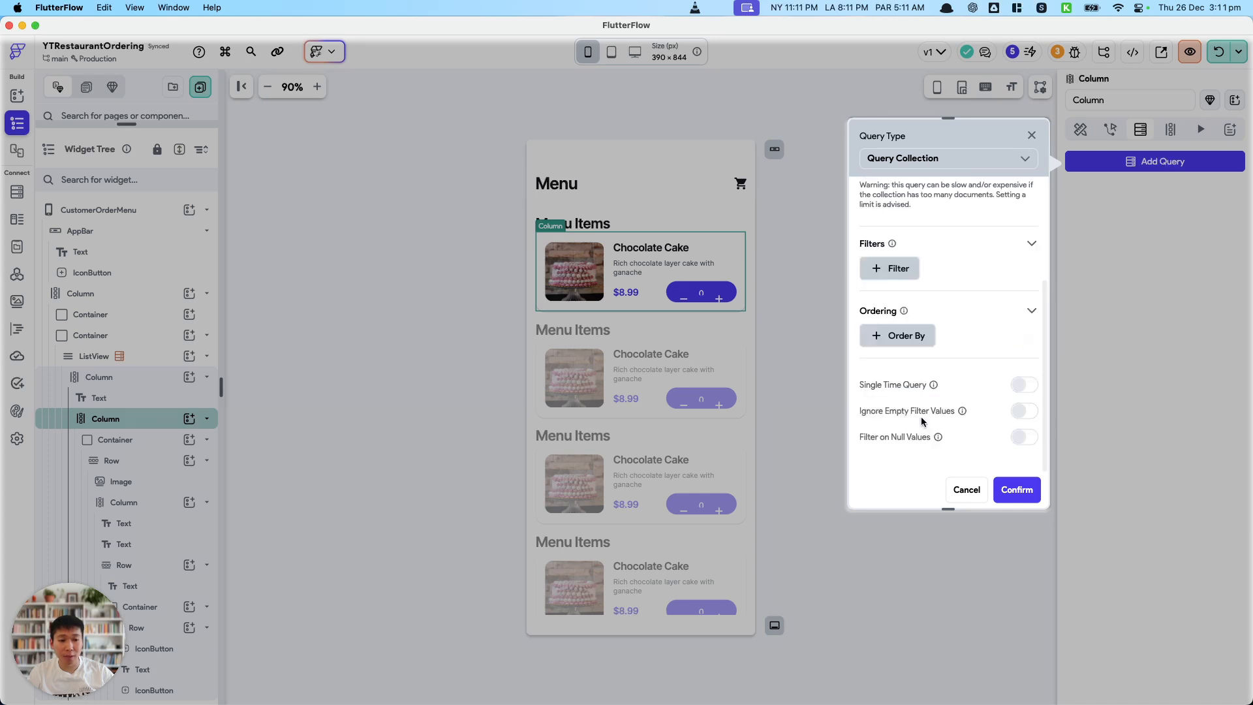
left_click(915, 346)
left_click(934, 390)
scroll(938, 496, "down", 2)
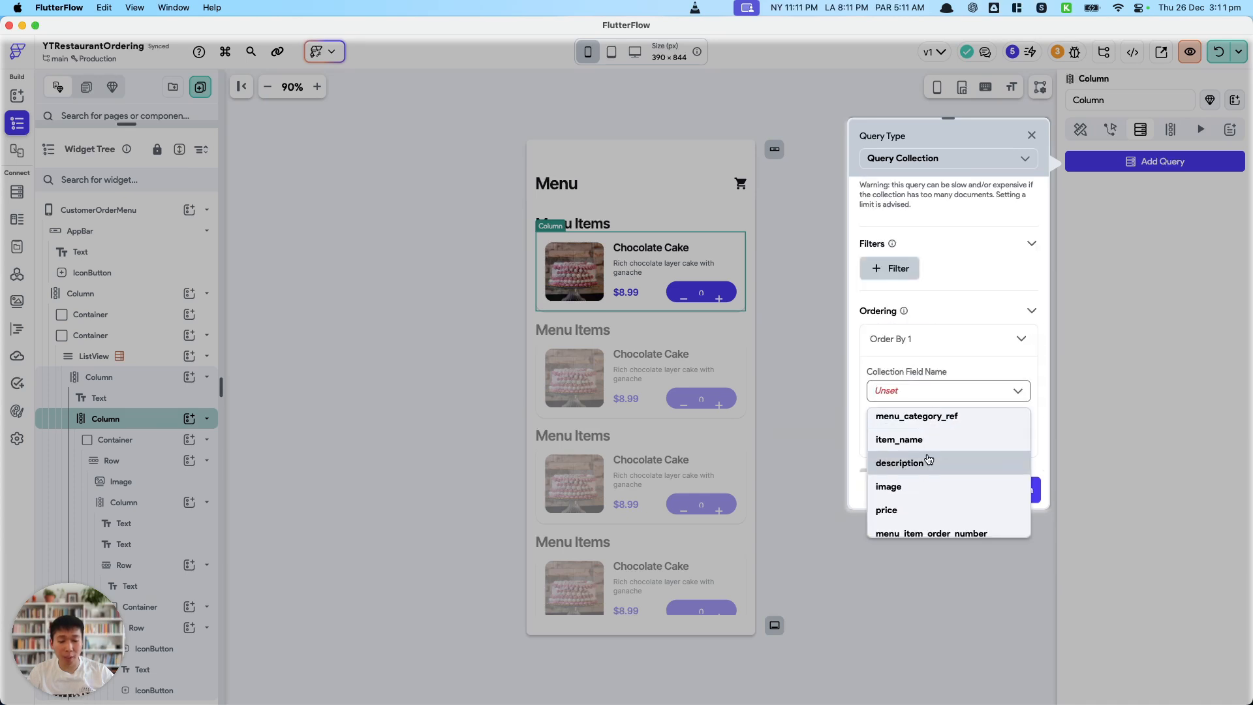
left_click(938, 523)
scroll(913, 434, "down", 3)
Step: Add a filter to the menu_item query on menu_category_ref with the Equal To relation
scroll(904, 362, "up", 3)
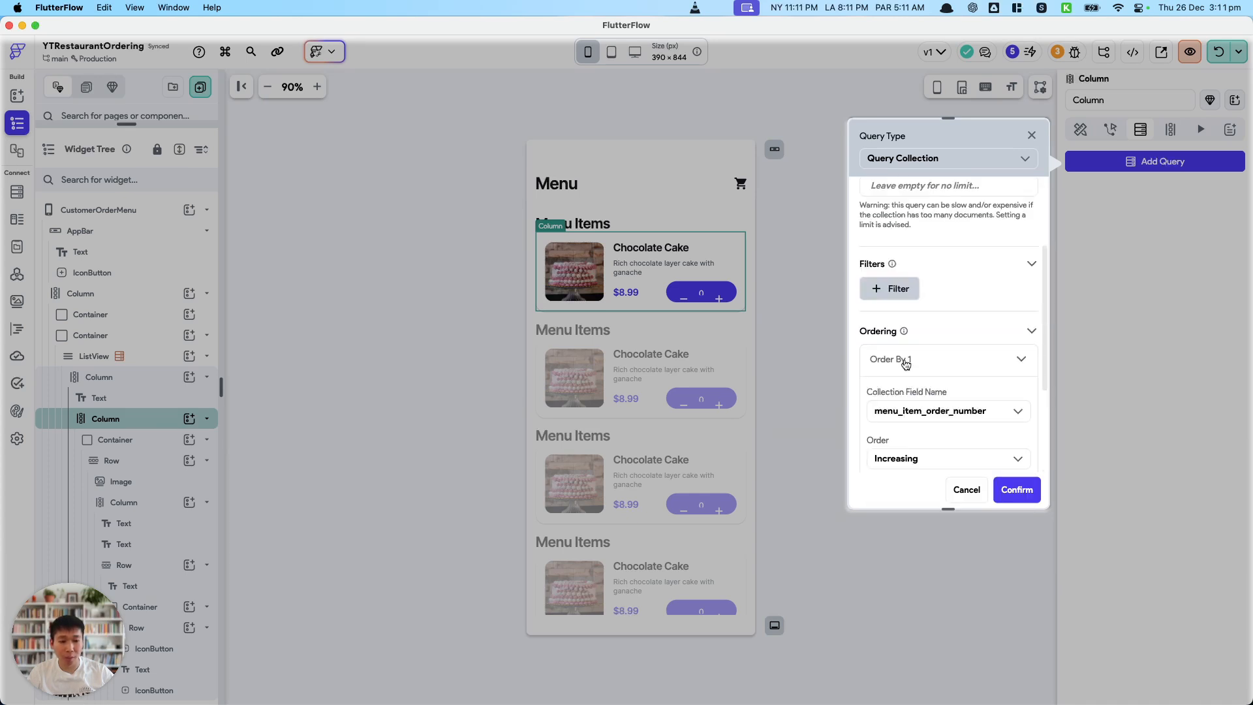
left_click(901, 297)
left_click(909, 344)
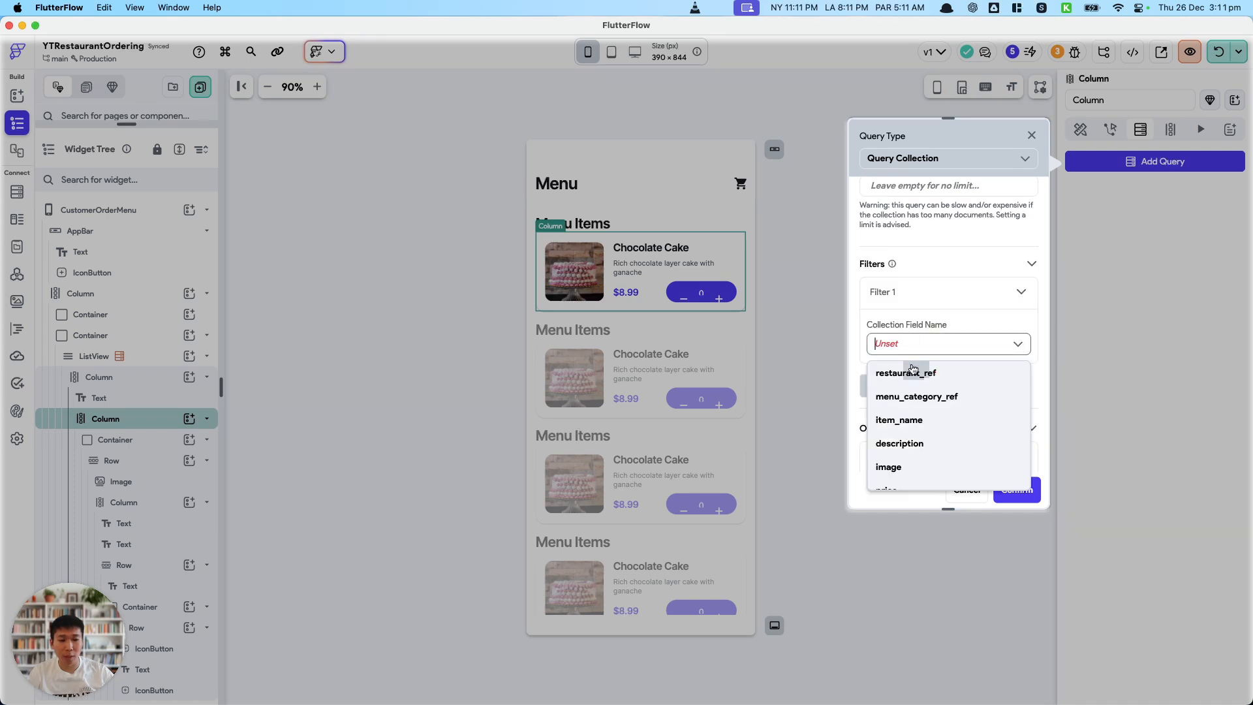
left_click(923, 396)
left_click(908, 399)
left_click(905, 423)
Step: Set the filter value to the menu_category document's Reference and save the menu_item query
left_click(904, 445)
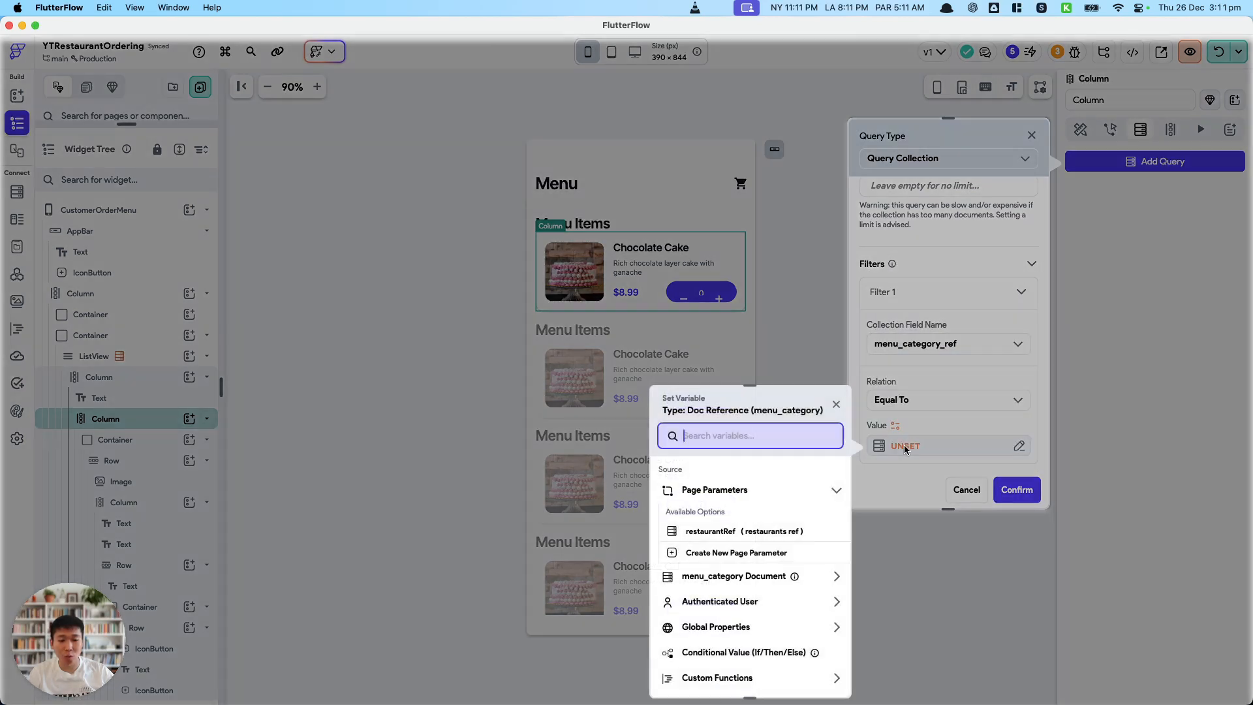
left_click(749, 575)
scroll(744, 573, "down", 2)
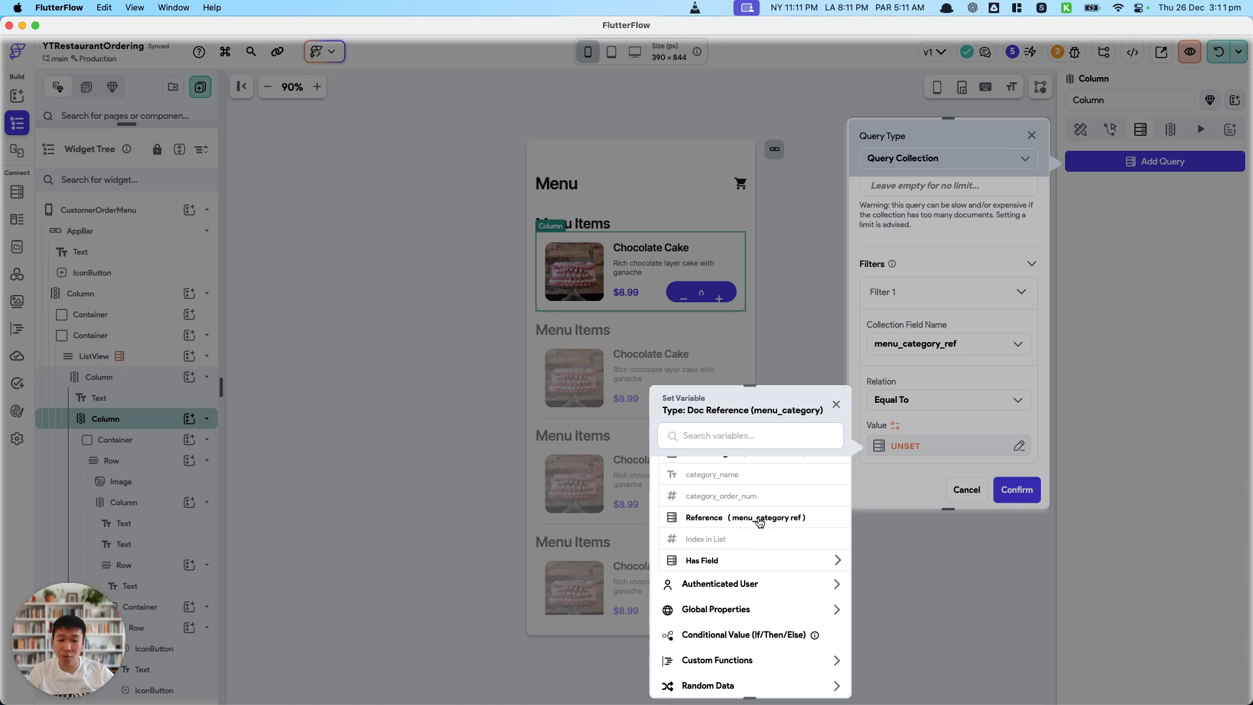
left_click(759, 519)
left_click(815, 677)
scroll(954, 413, "down", 5)
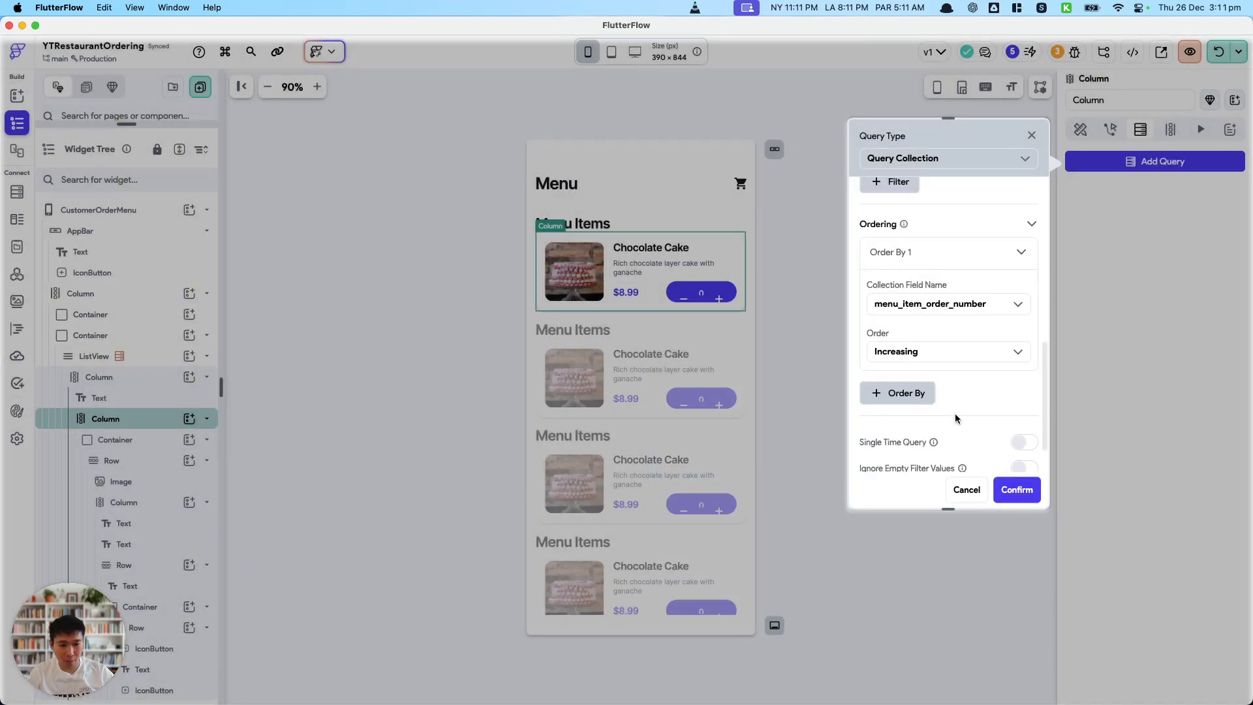
left_click(1013, 493)
left_click(715, 439)
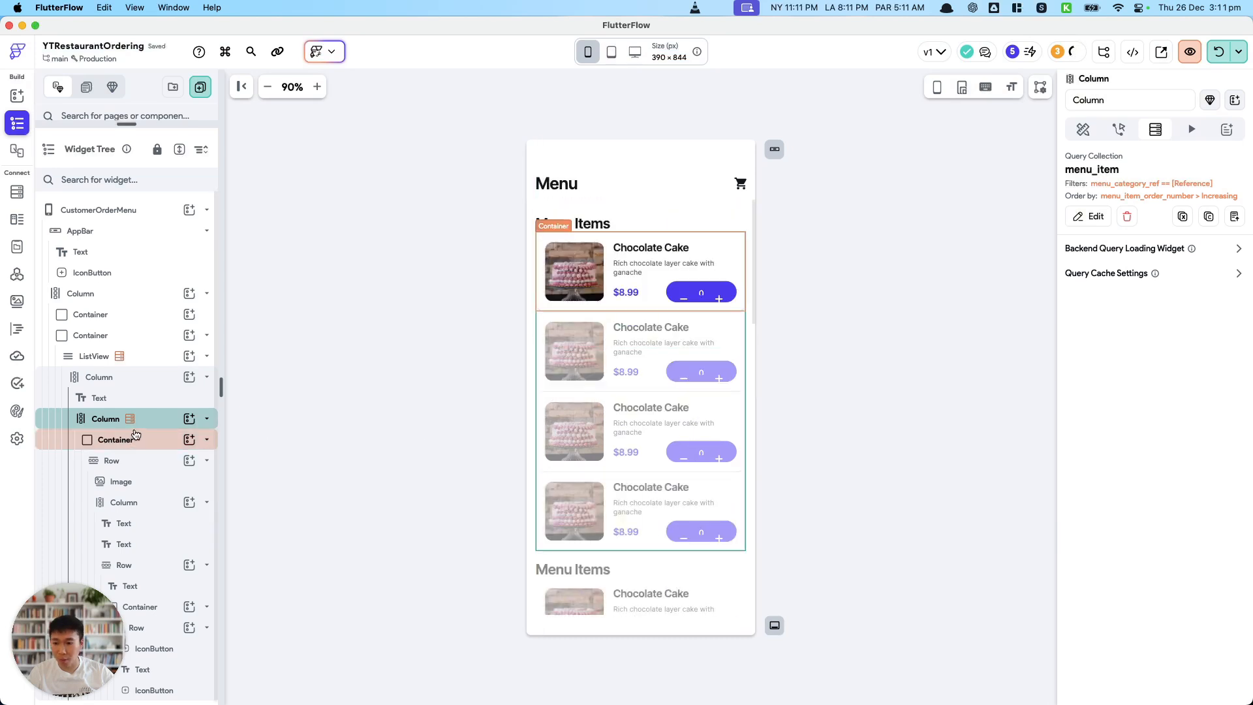
Step: Set the Items Spacing of the Column that lists the menu item cards to 8
left_click(1082, 129)
scroll(1125, 457, "down", 6)
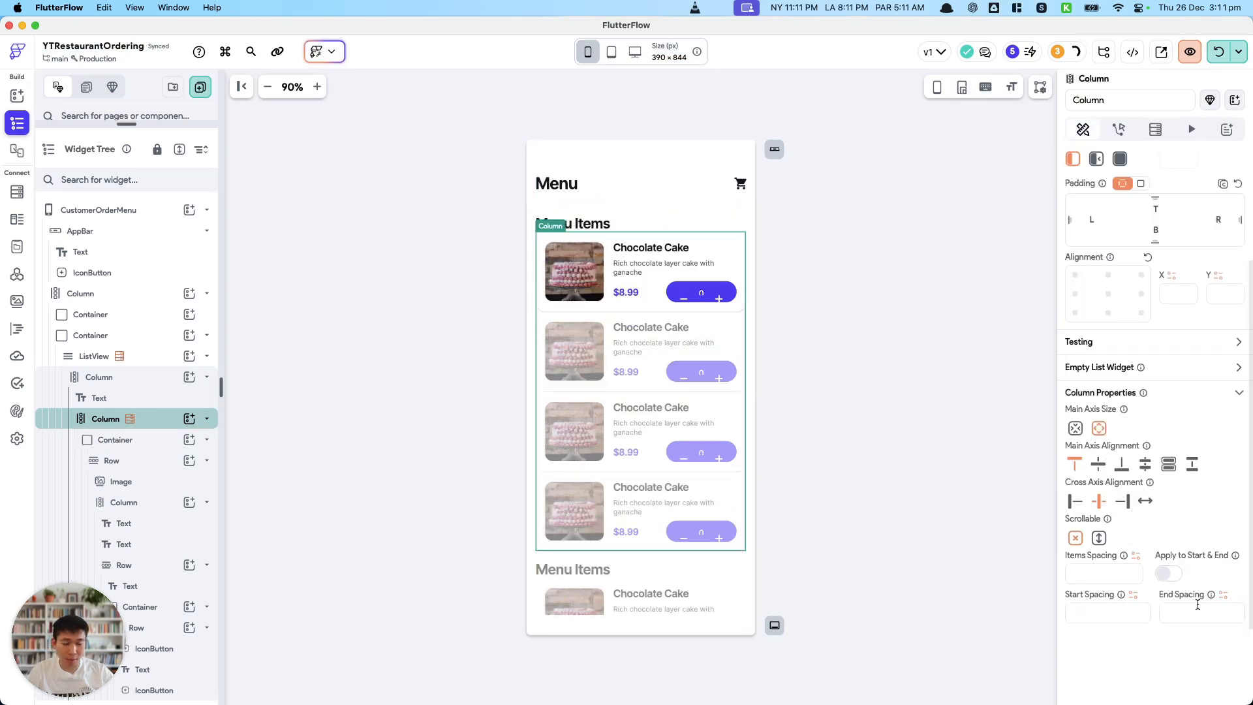
left_click(1103, 459)
type("8")
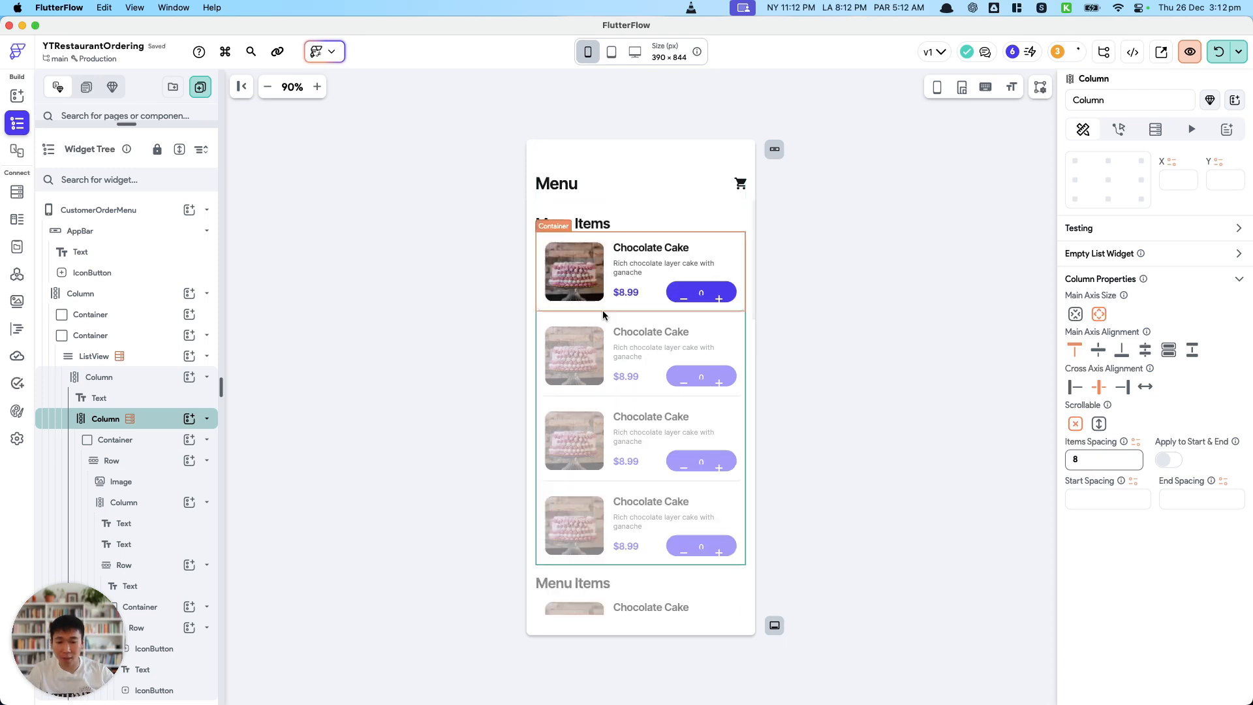
Step: Examine the spacing between the repeated cards and menu sections in the CustomerOrderMenu page preview
scroll(608, 351, "down", 5)
scroll(661, 430, "down", 6)
scroll(692, 531, "up", 12)
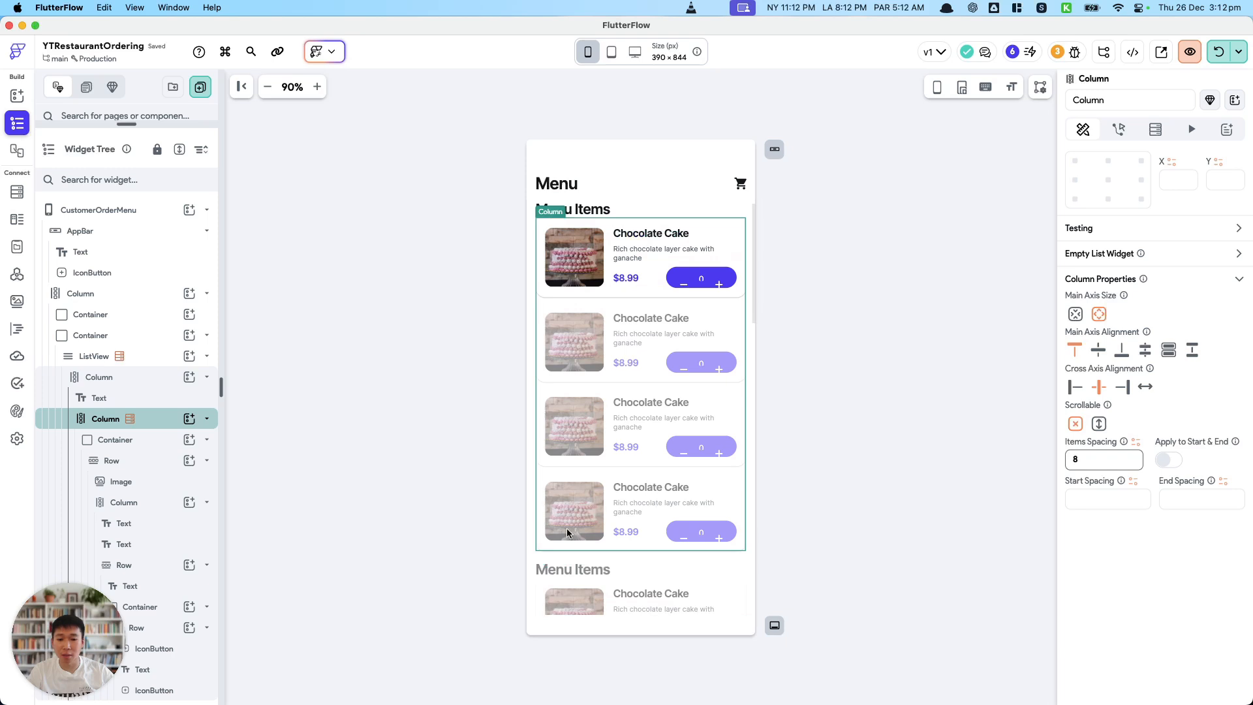
scroll(567, 527, "down", 4)
scroll(688, 465, "down", 2)
scroll(688, 464, "up", 3)
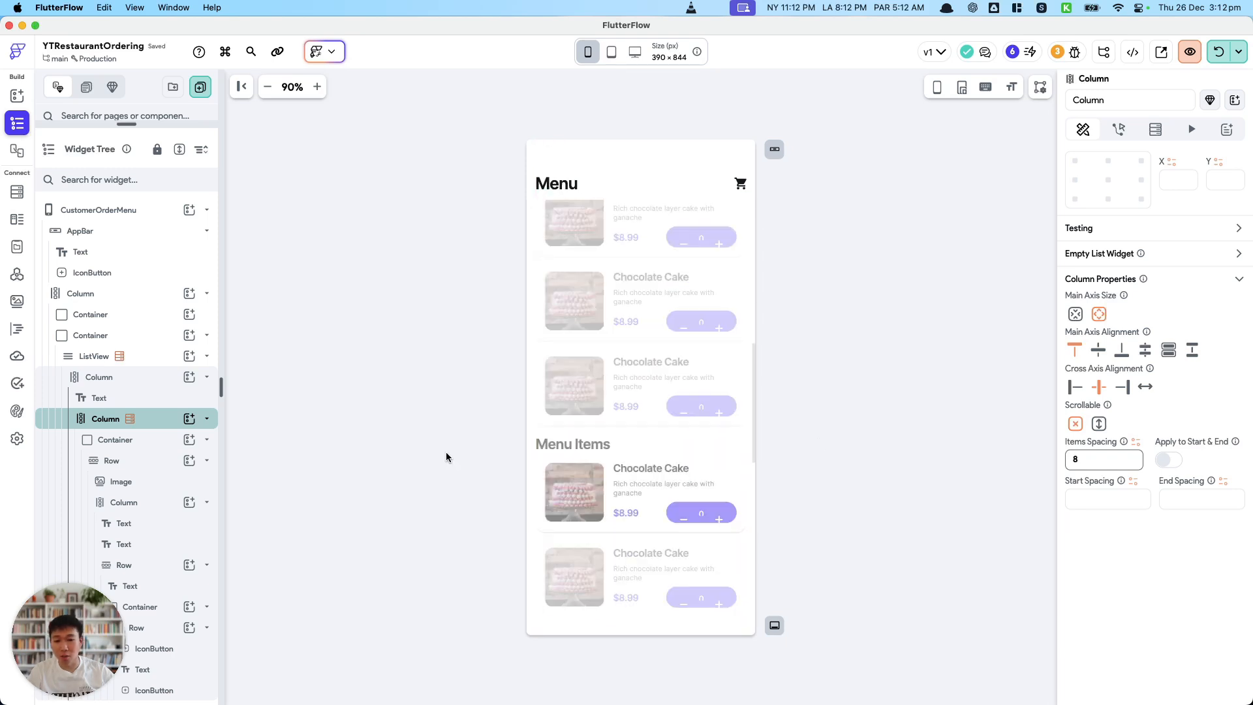
scroll(655, 540, "down", 3)
scroll(655, 541, "up", 3)
scroll(662, 562, "down", 4)
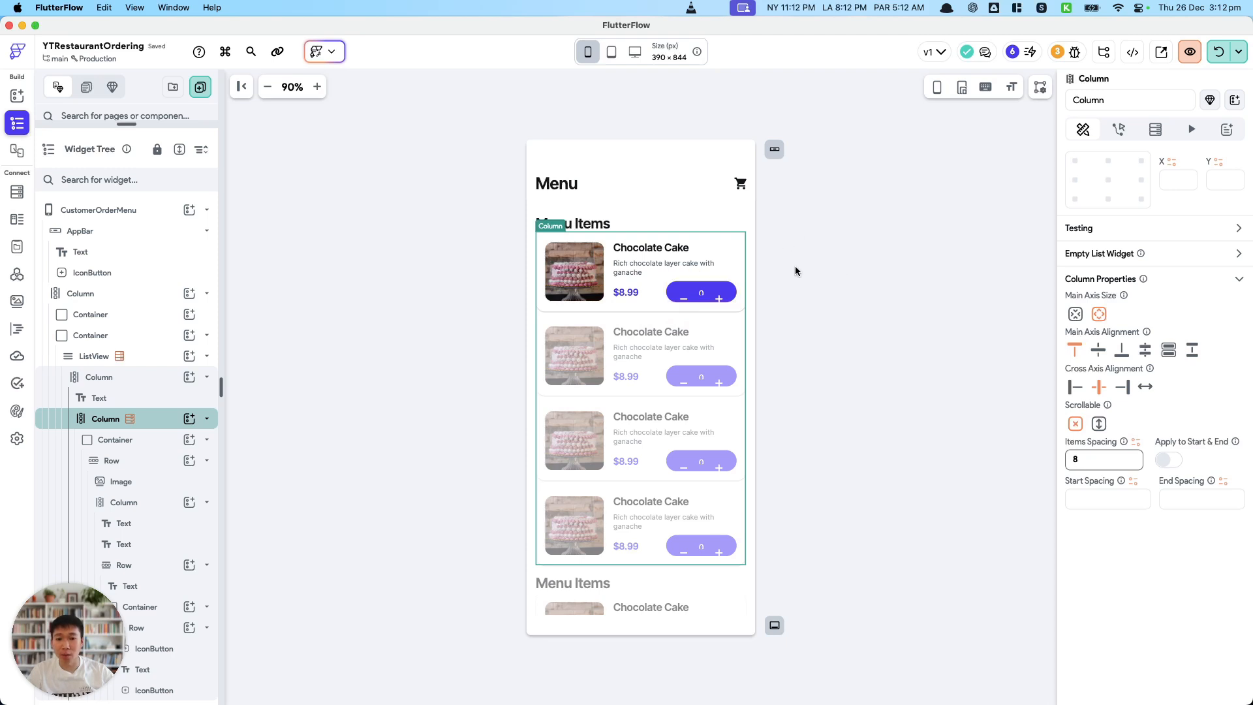
Step: Bind the Chocolate Cake title text to item_name from the menu_item Document, save the project, and enlarge the page list
left_click(646, 248)
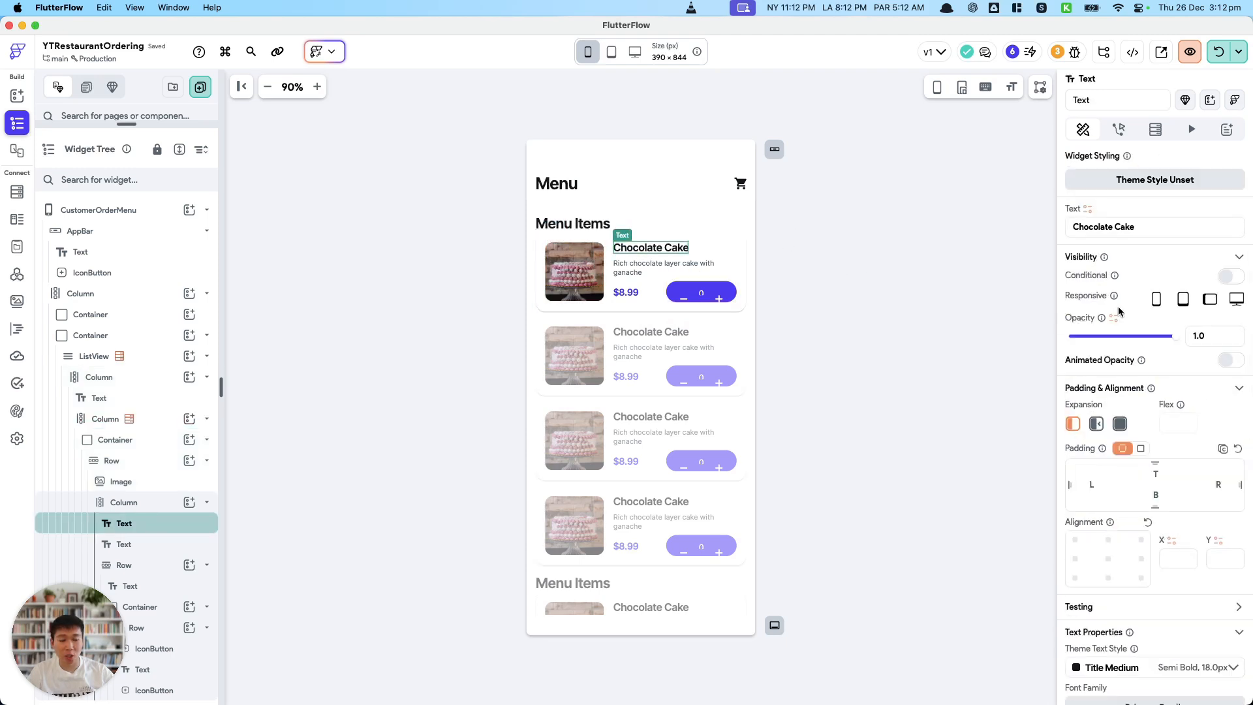
left_click(1089, 210)
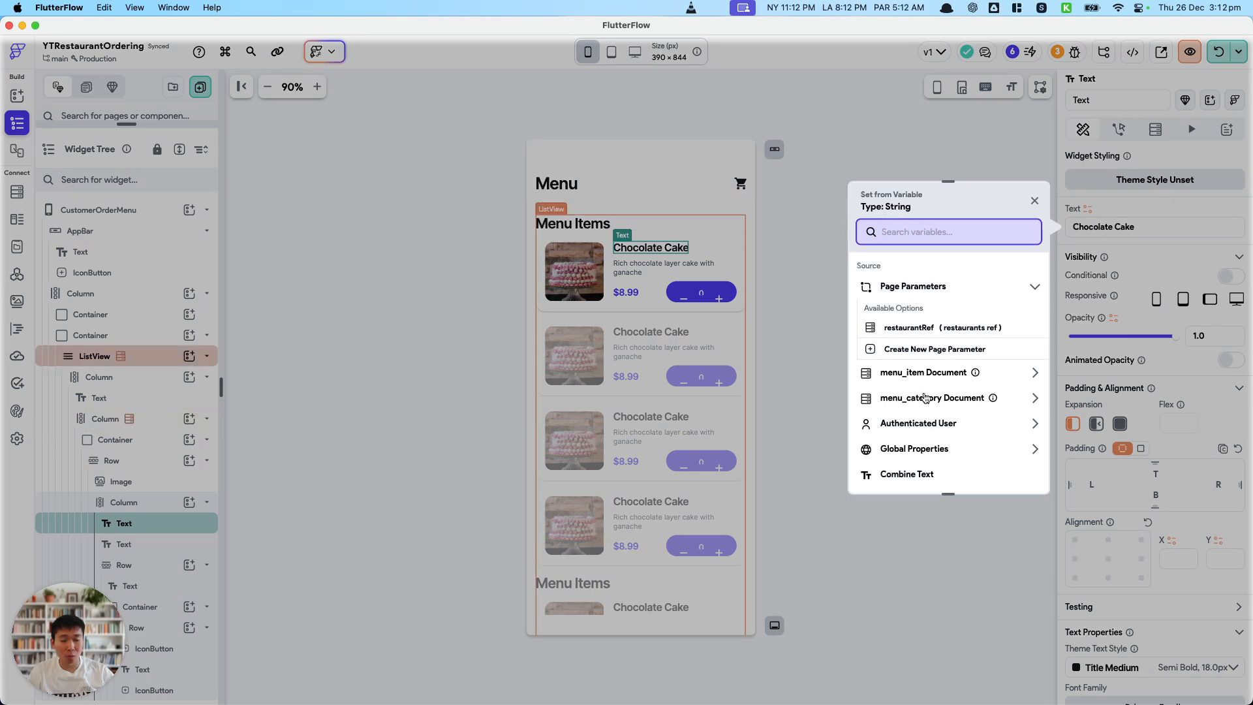
left_click(943, 373)
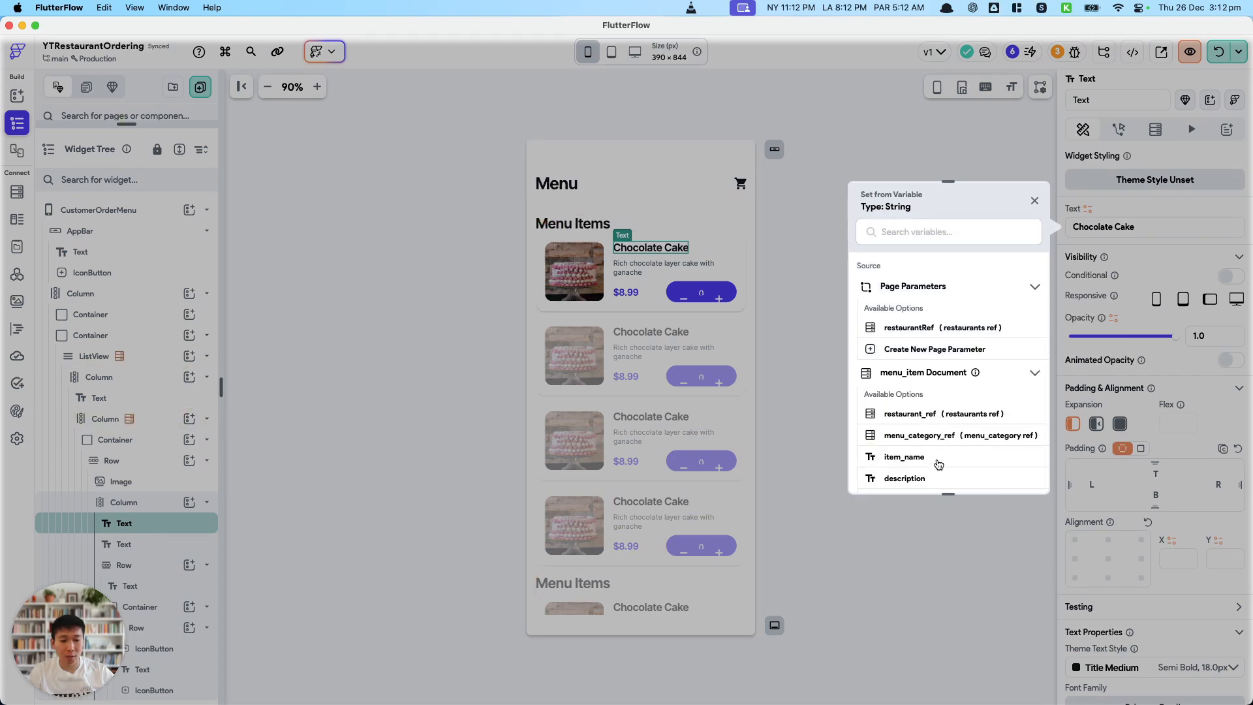
left_click(933, 457)
left_click(832, 271)
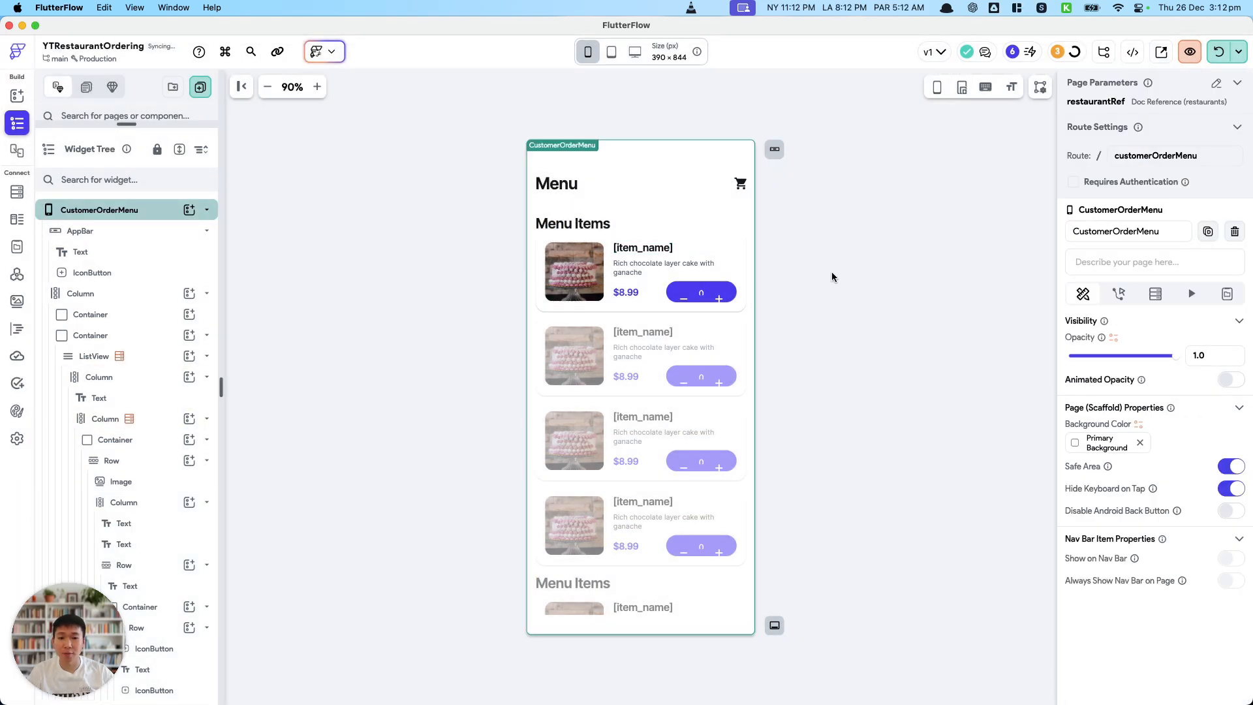
key("super+s")
left_click_drag(154, 128, 131, 359)
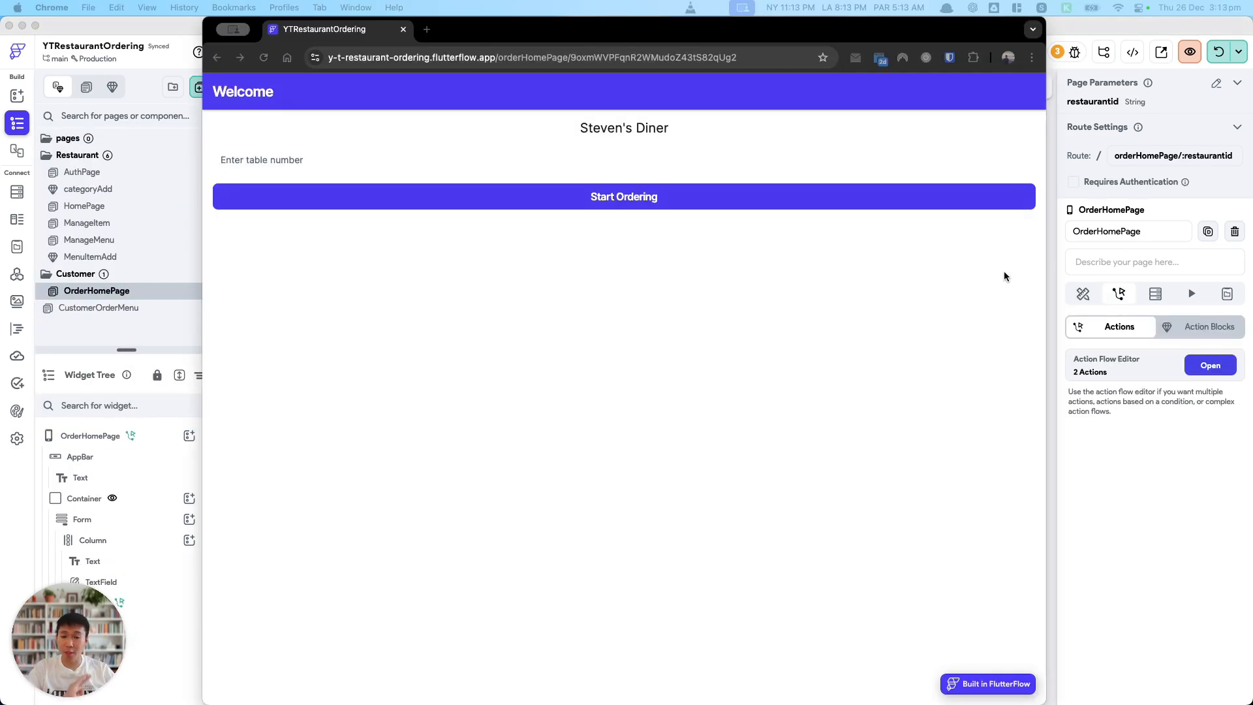
Step: Switch to the published app in Chrome, try starting an order without a table number, and enter 01 as the table number
left_click(1130, 498)
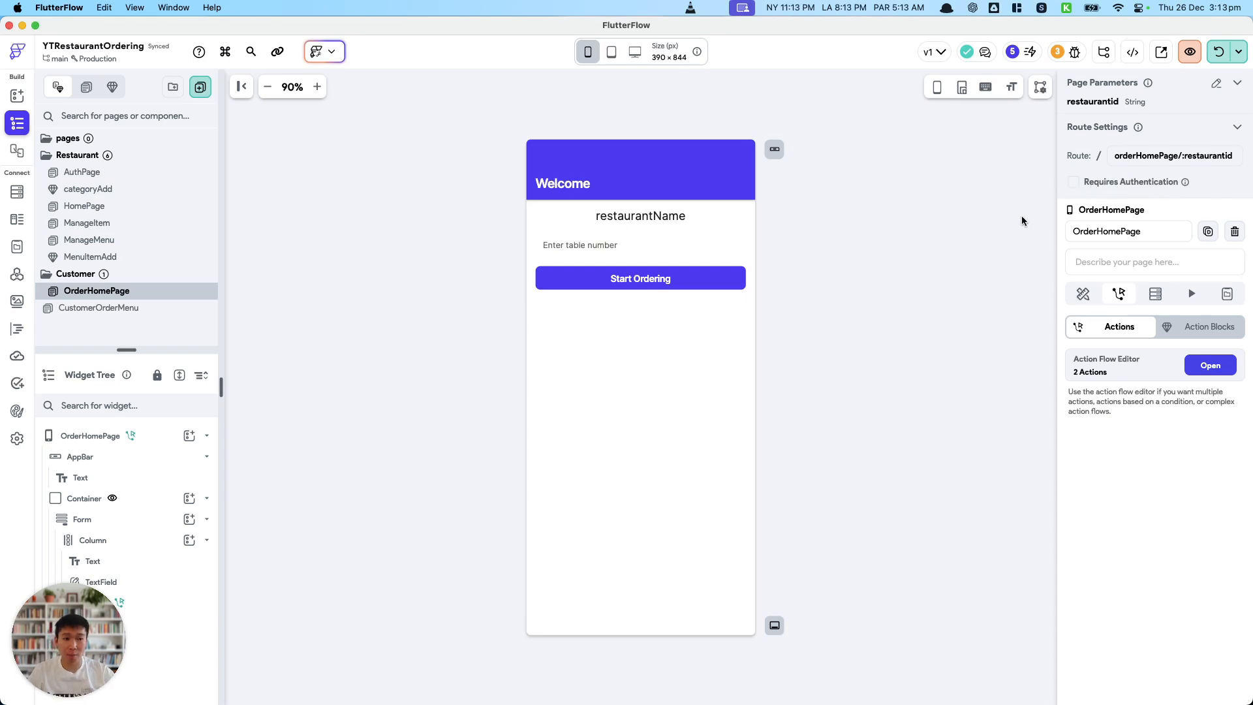
key("super+Tab")
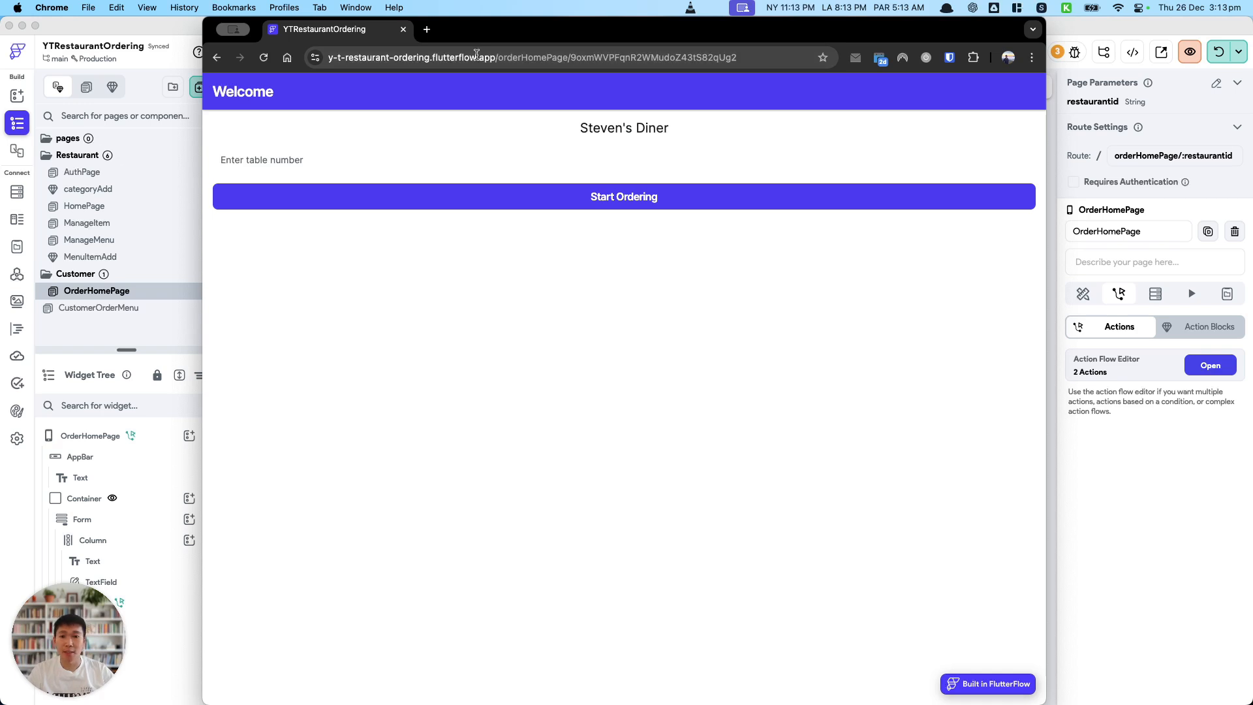
left_click(595, 159)
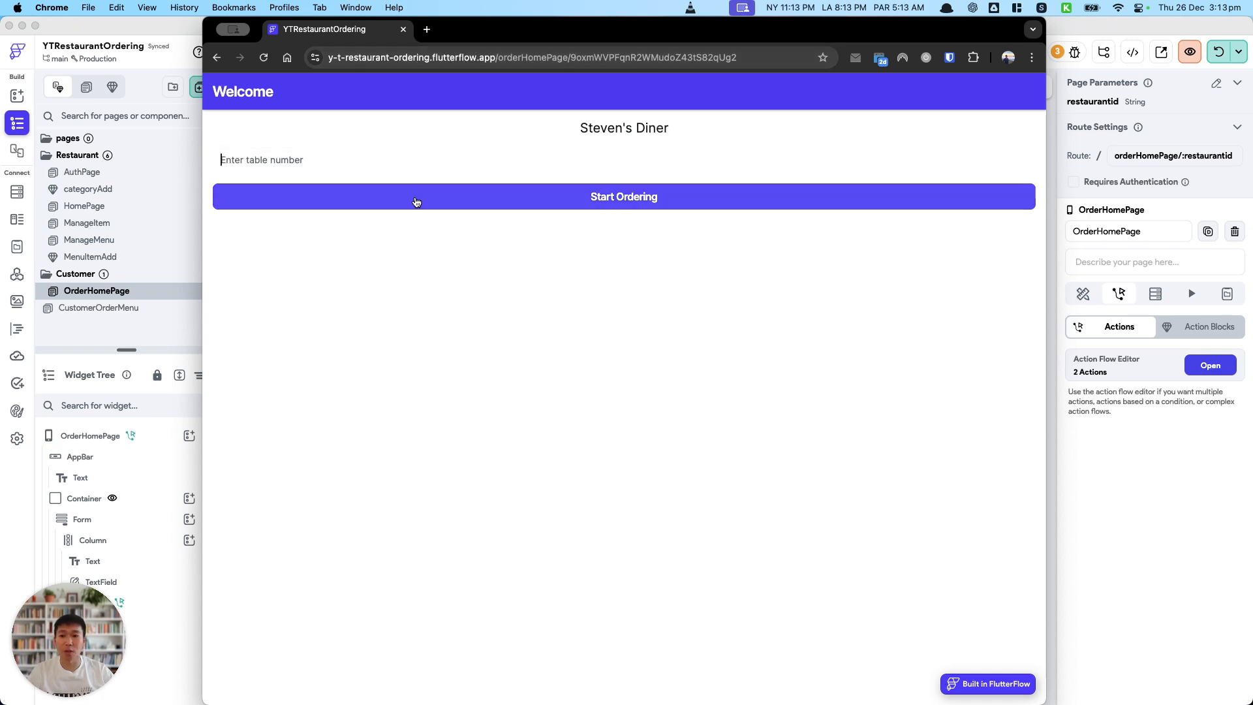
left_click(628, 196)
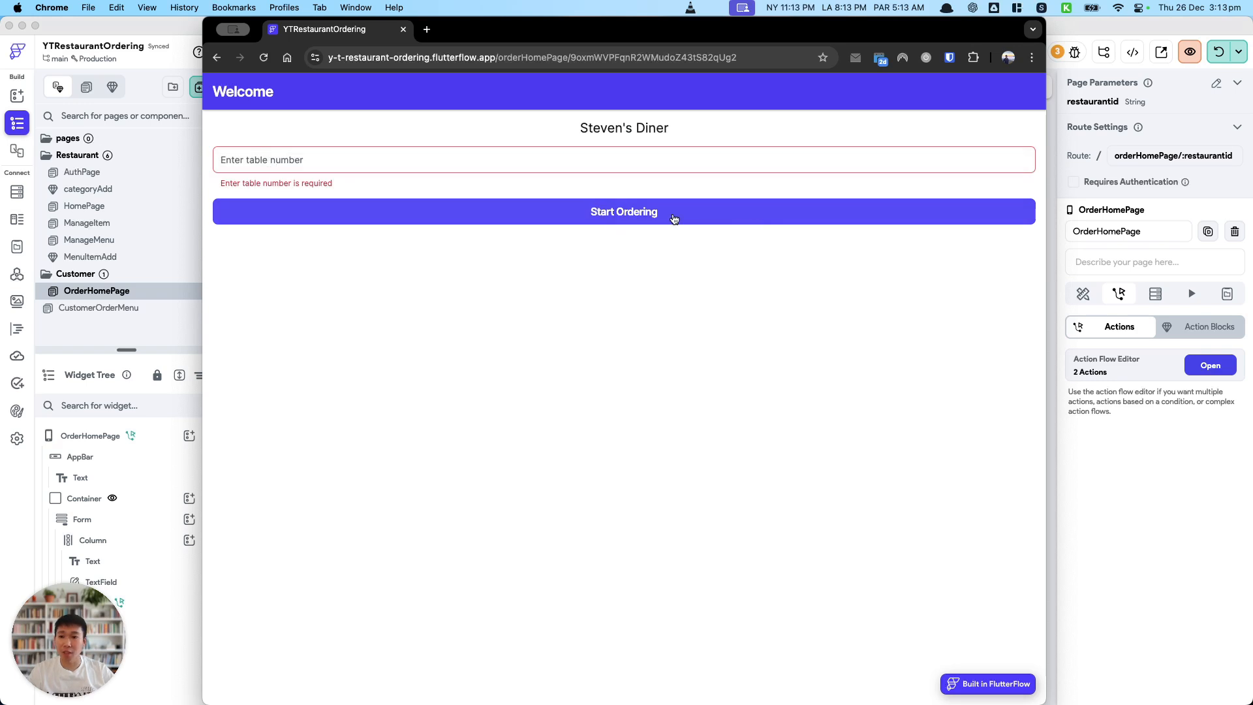
type("01")
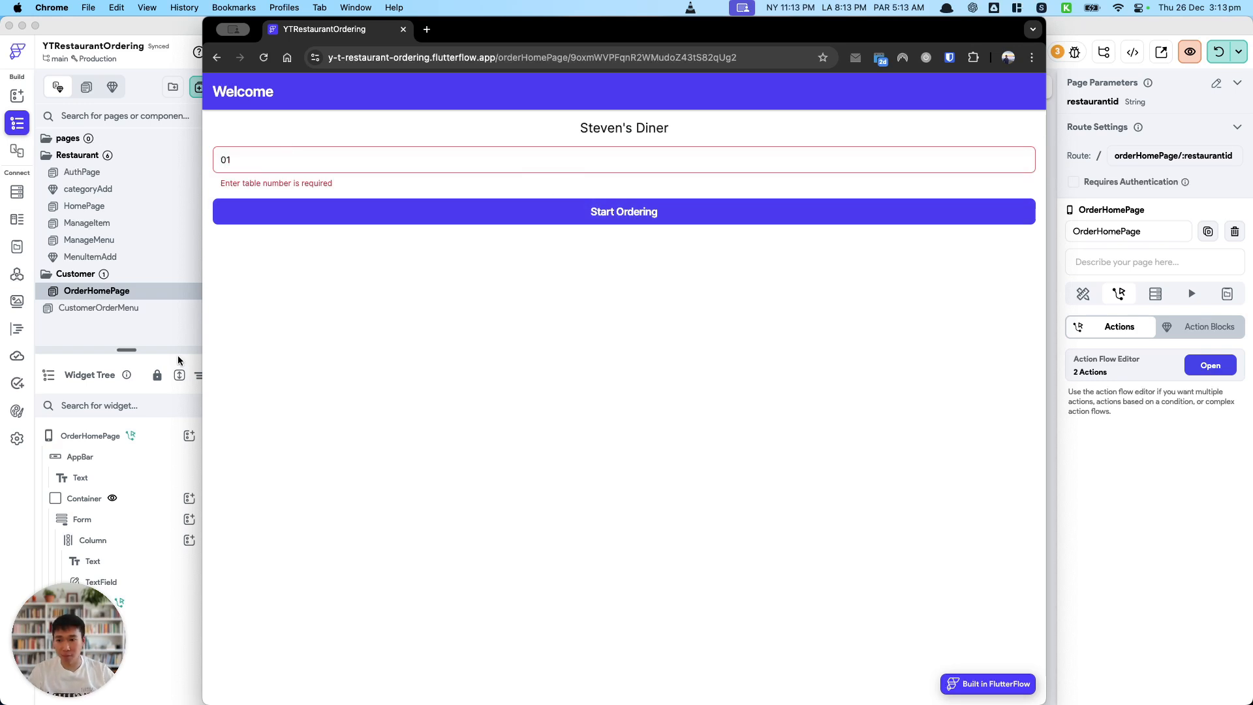
Step: Back in FlutterFlow, add a Navigate To CustomerOrderMenu action after Validate Form on the Start Ordering button's On Tap trigger
left_click(140, 340)
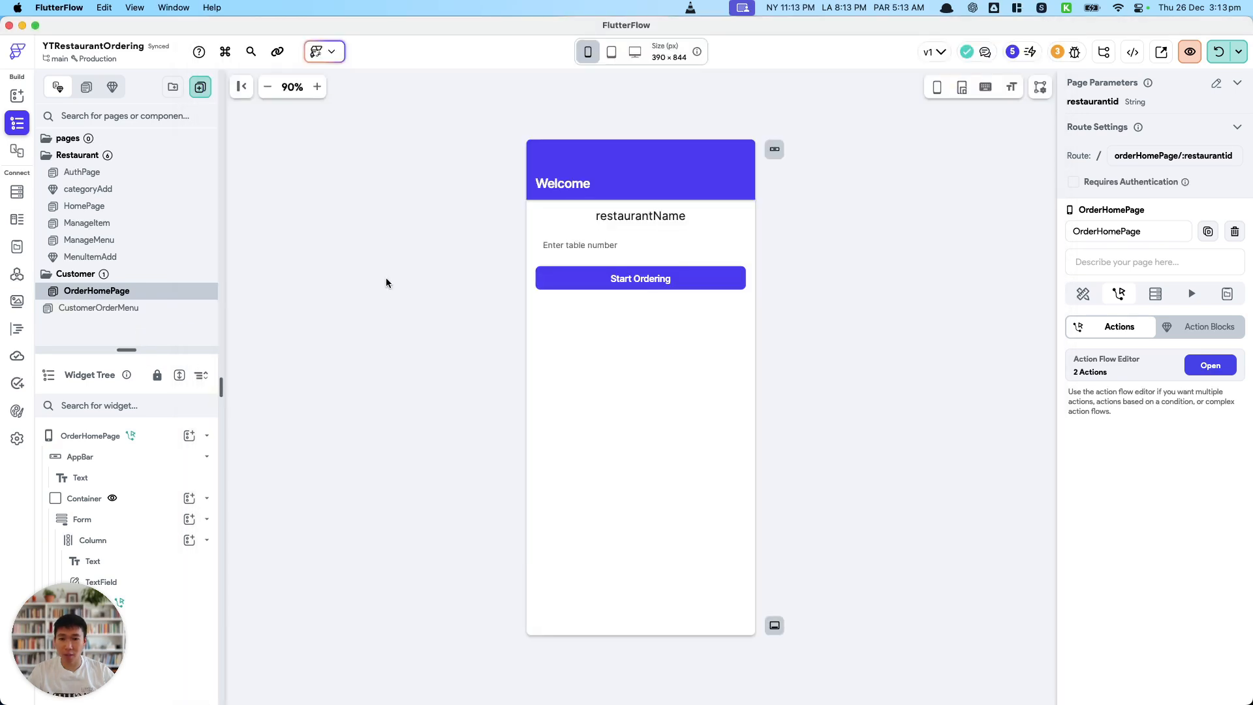
left_click(646, 285)
left_click(1209, 202)
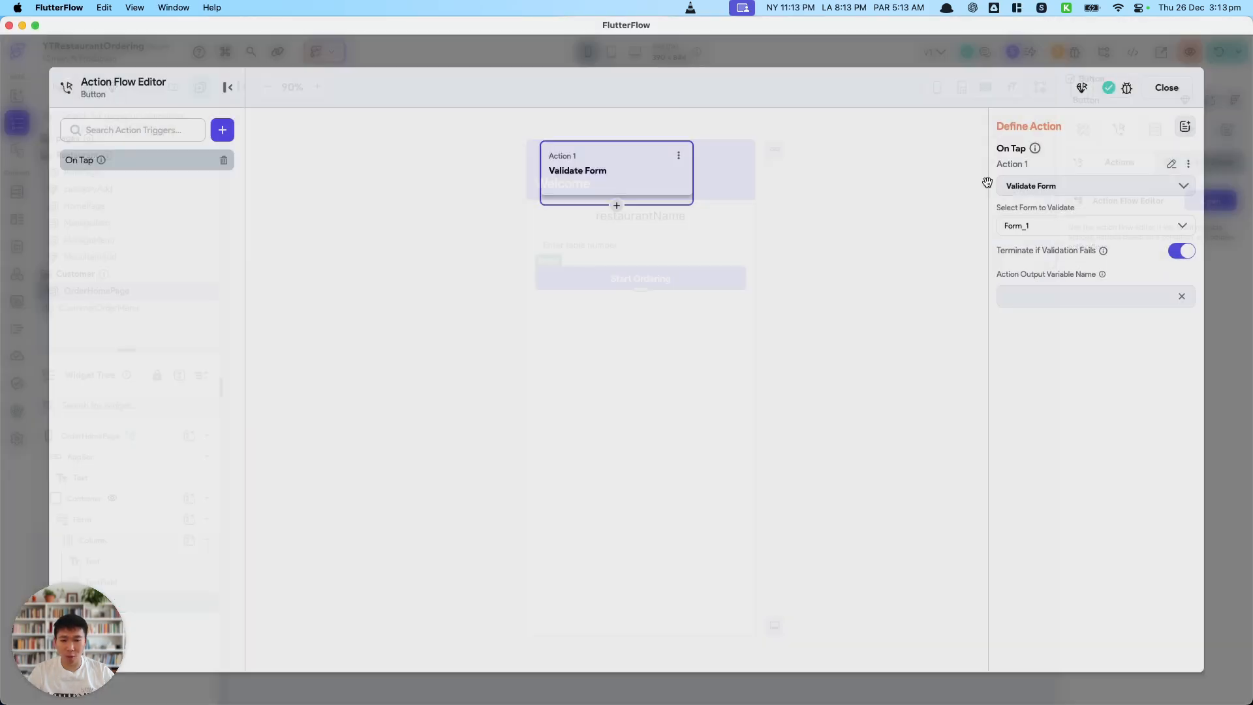
left_click(617, 205)
left_click(629, 230)
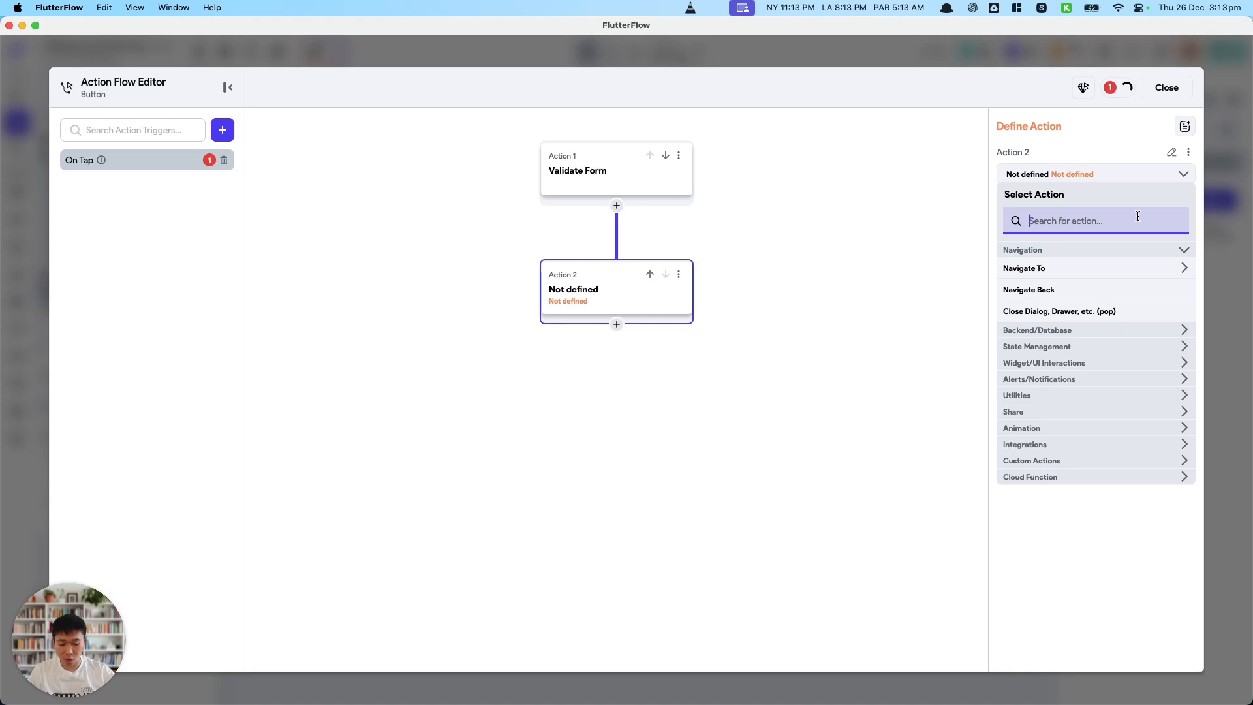
type("custom")
left_click(1036, 291)
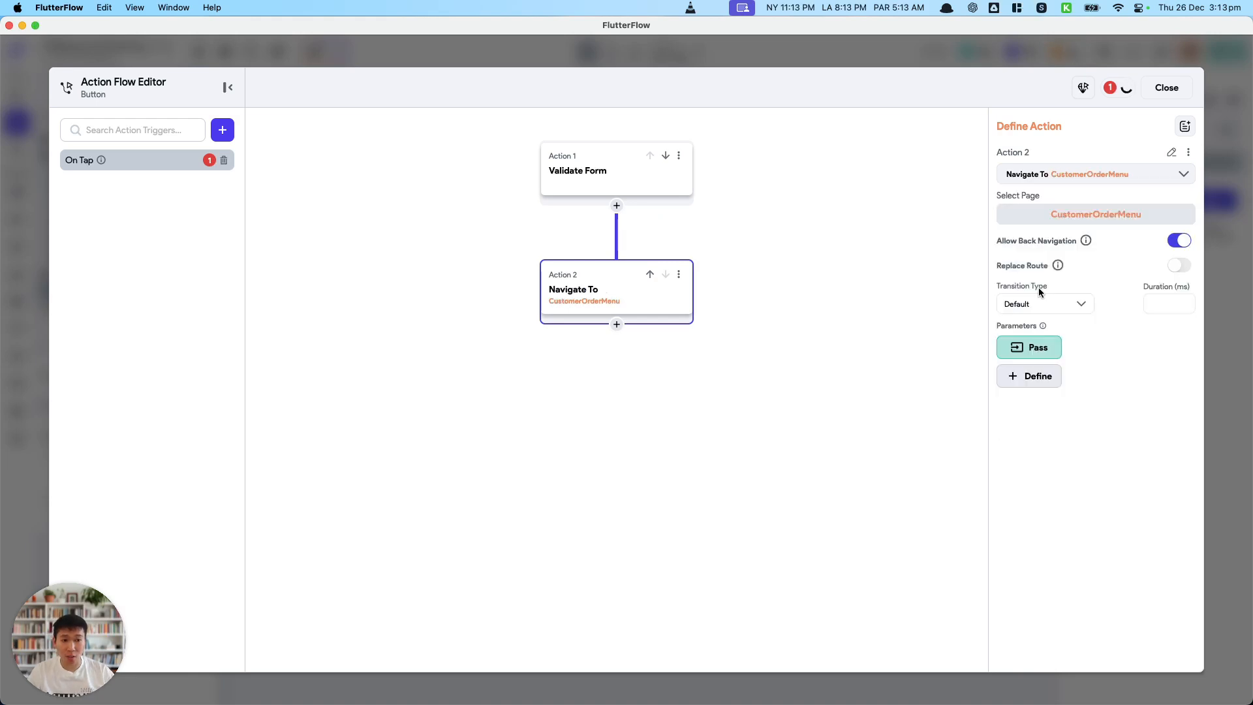
Step: Pass the documentREf action output as the restaurantRef parameter of the navigation, close the action flow, and save the project
left_click(1037, 347)
left_click(1070, 365)
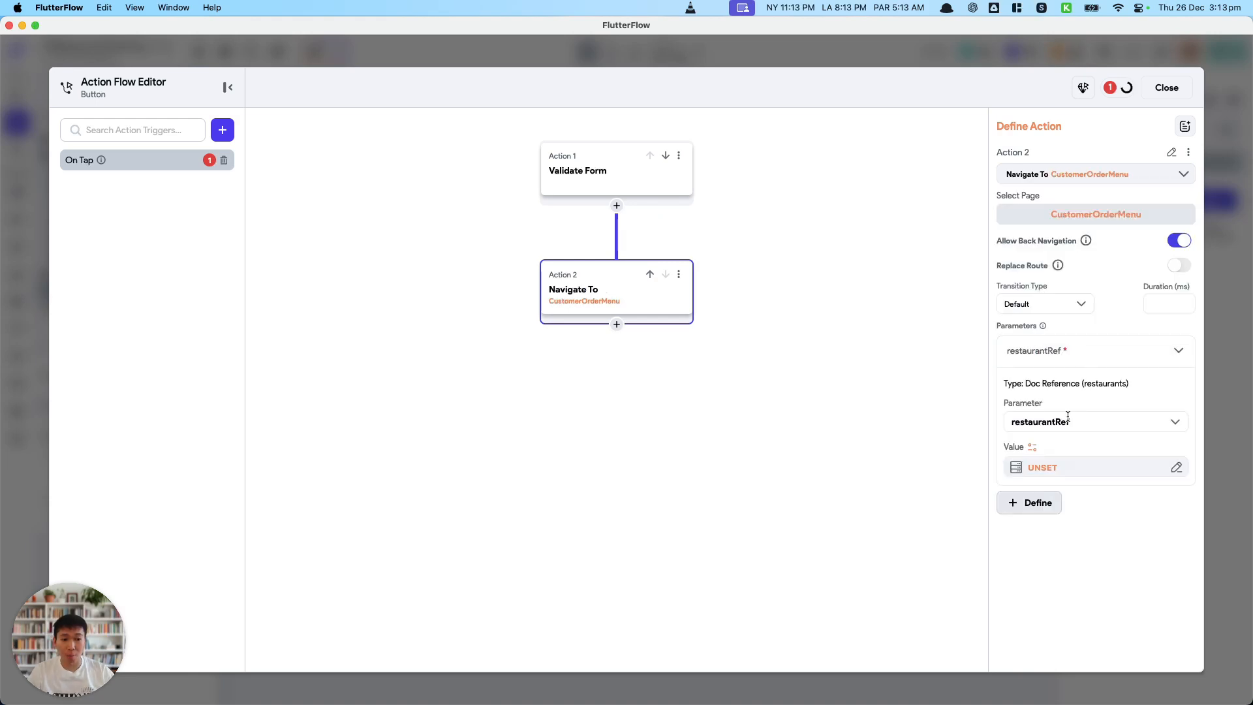
left_click(1052, 473)
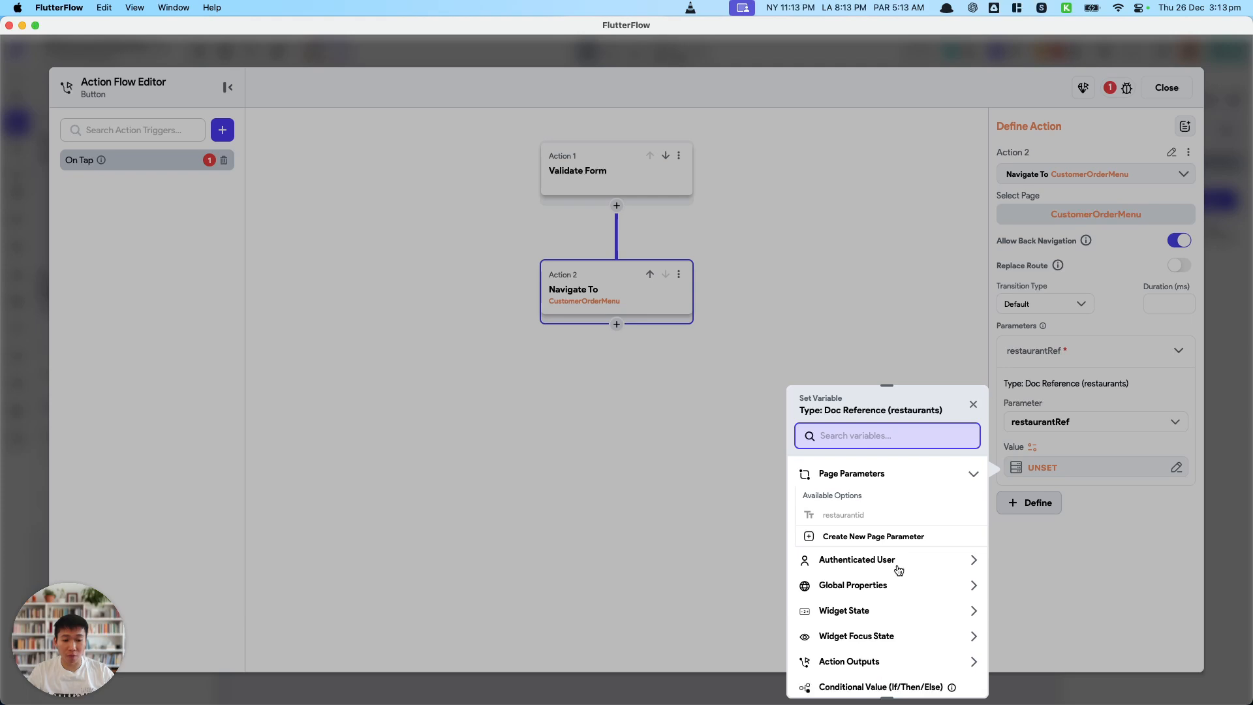
scroll(899, 570, "down", 3)
left_click(904, 584)
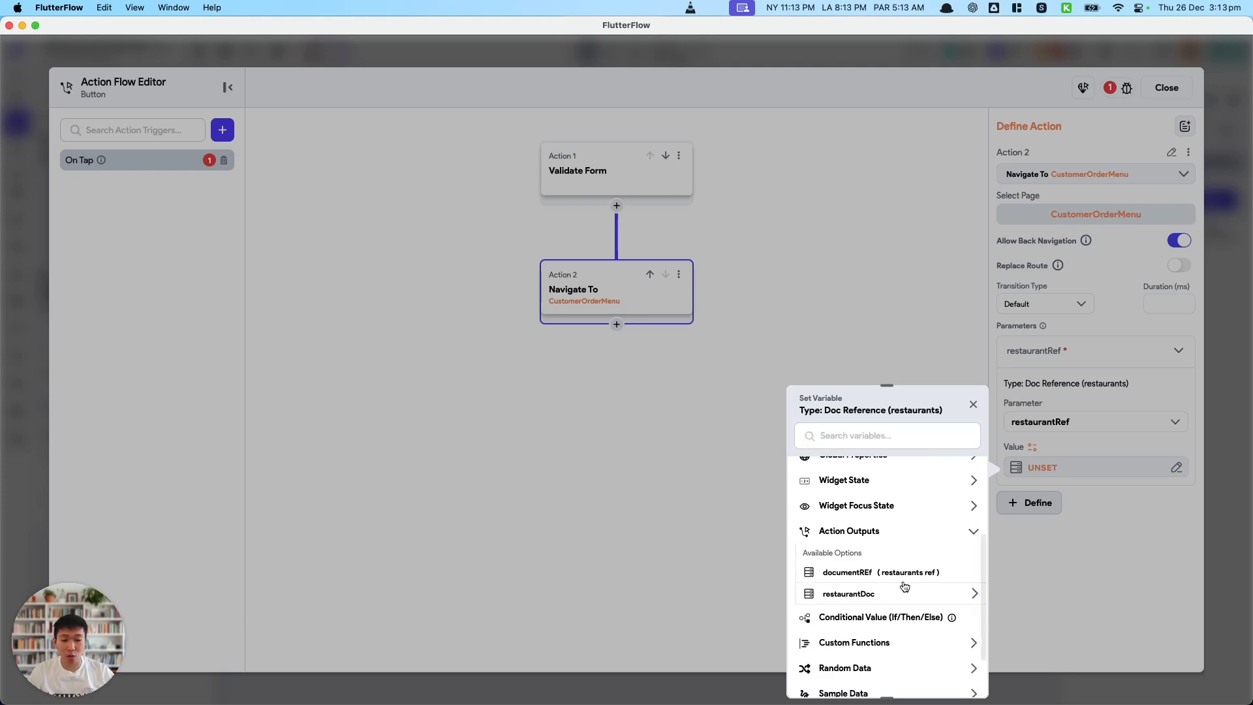
left_click(900, 574)
left_click(954, 676)
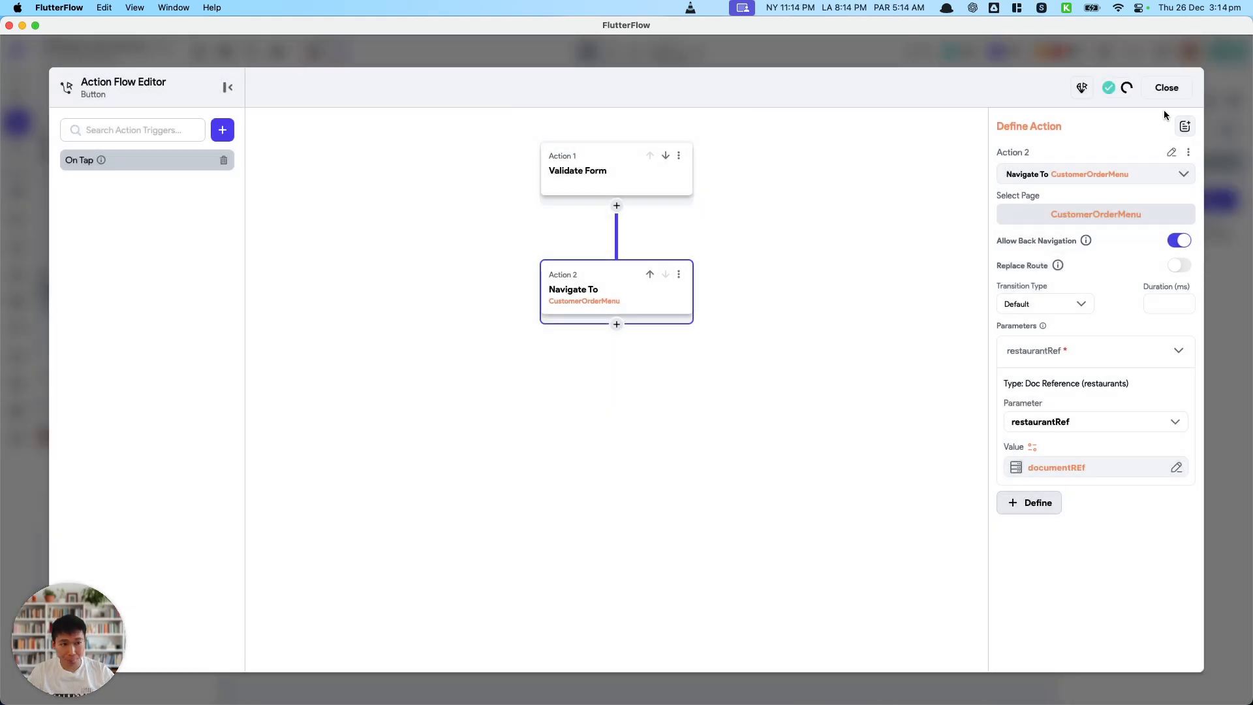
left_click(1166, 90)
left_click(969, 386)
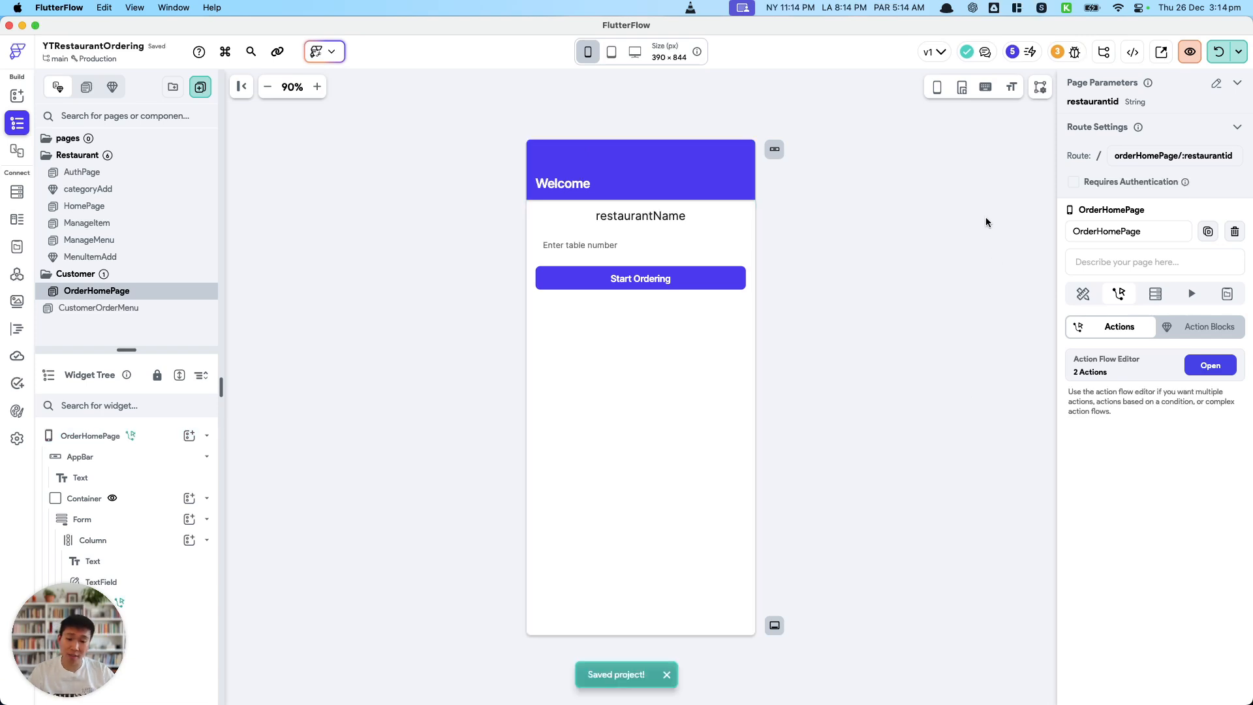
key("super+s")
Step: Publish the web app to y-t-restaurant-ordering.flutterflow.app and dismiss the publishing options
left_click(1242, 57)
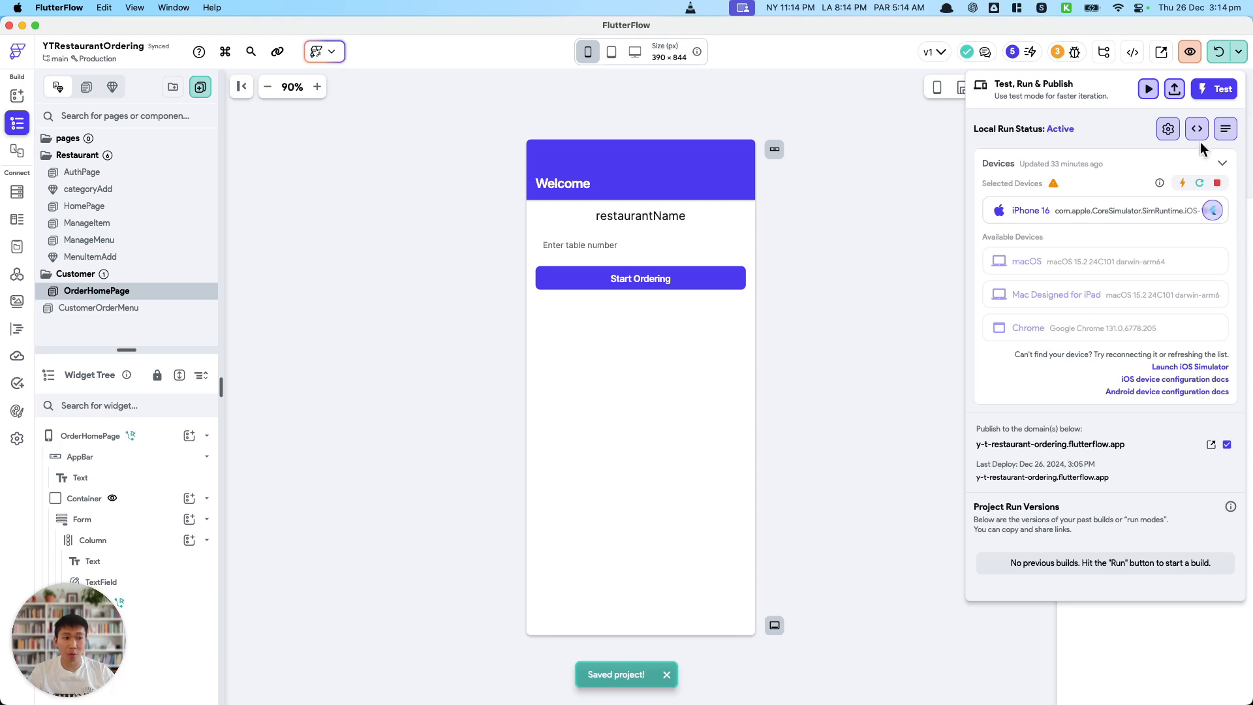
left_click(1174, 89)
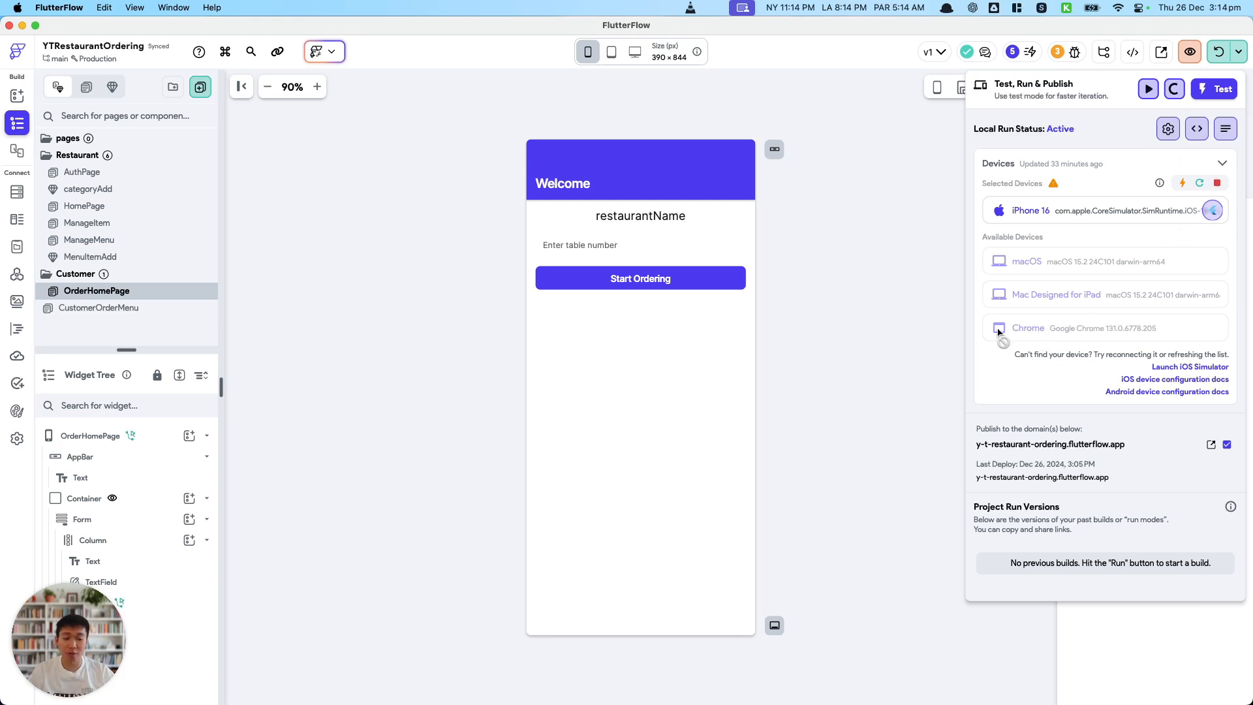
left_click(885, 318)
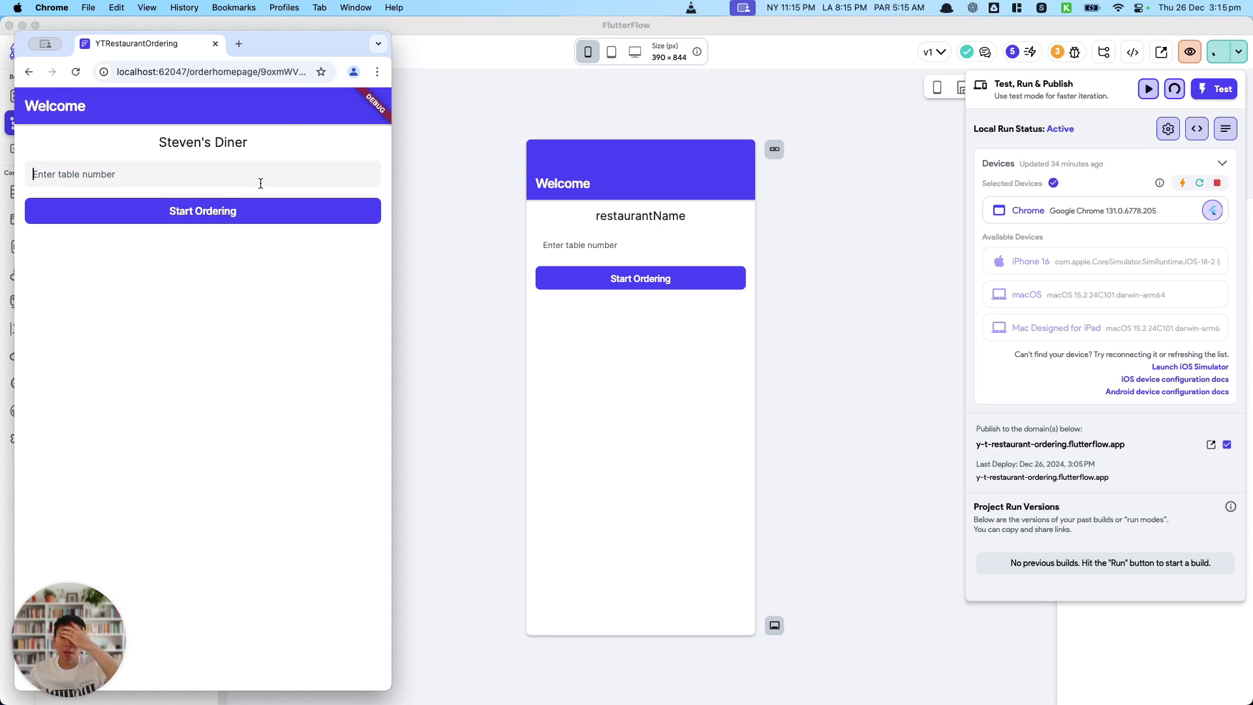
Step: Enter table number 01 in the local Chrome test run and start ordering
left_click(261, 183)
type("01")
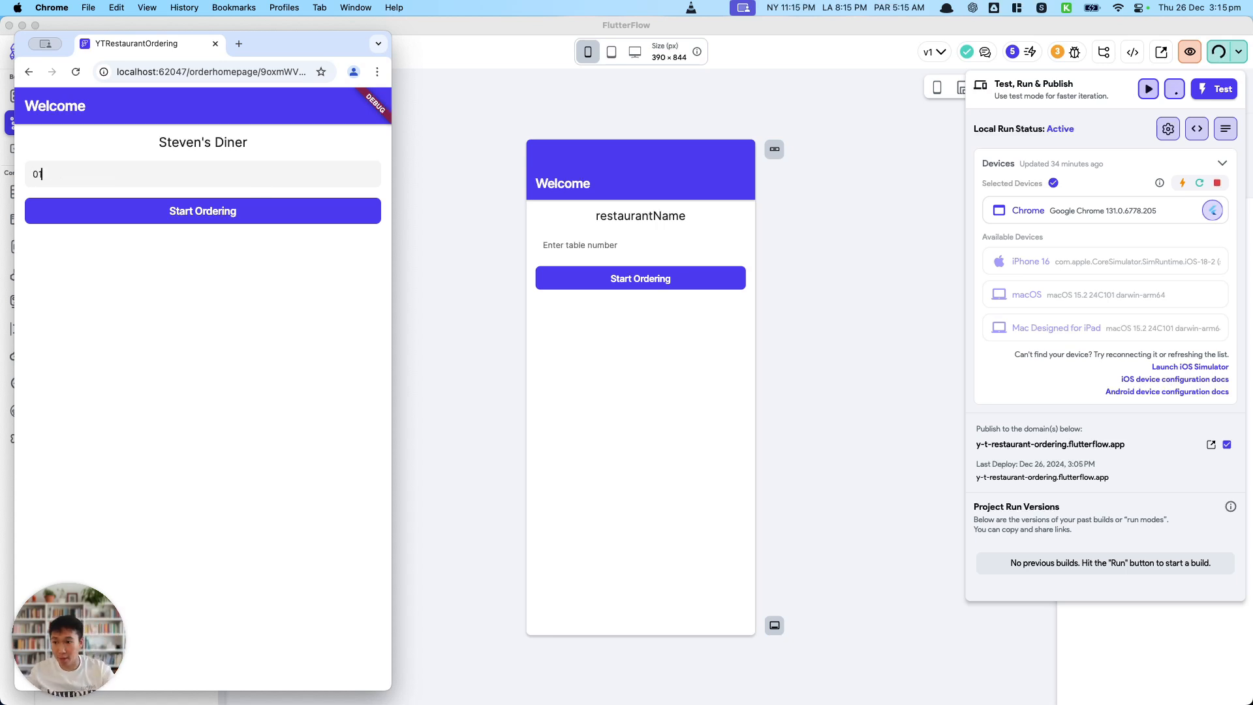
left_click(256, 211)
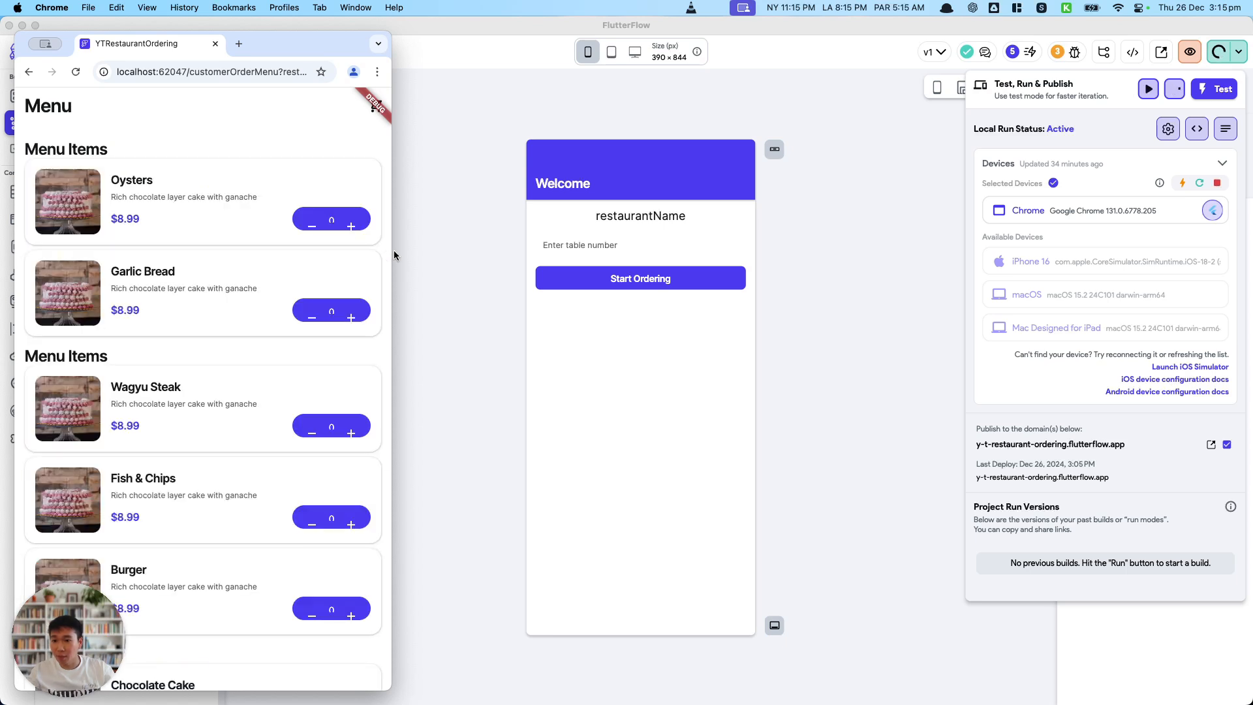
Step: Narrow the test browser window and examine how the menu items are grouped on the Menu page
left_click_drag(395, 258, 123, 149)
scroll(189, 254, "down", 1)
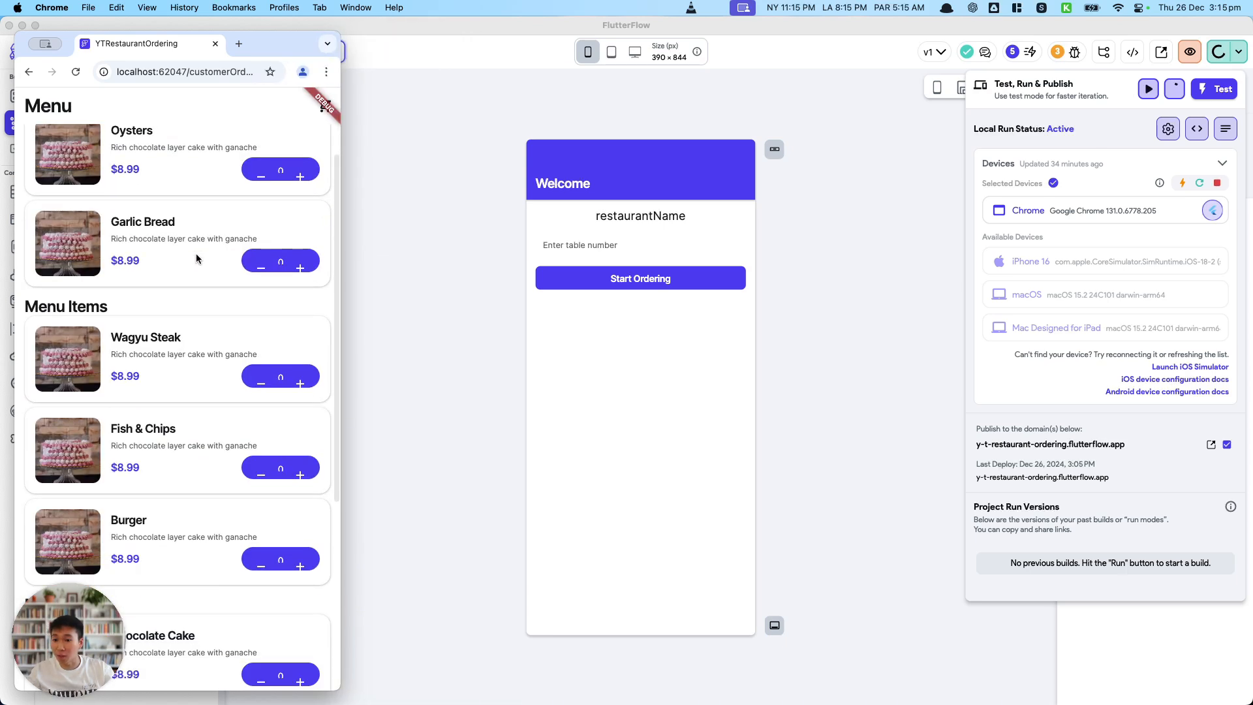
scroll(194, 256, "up", 1)
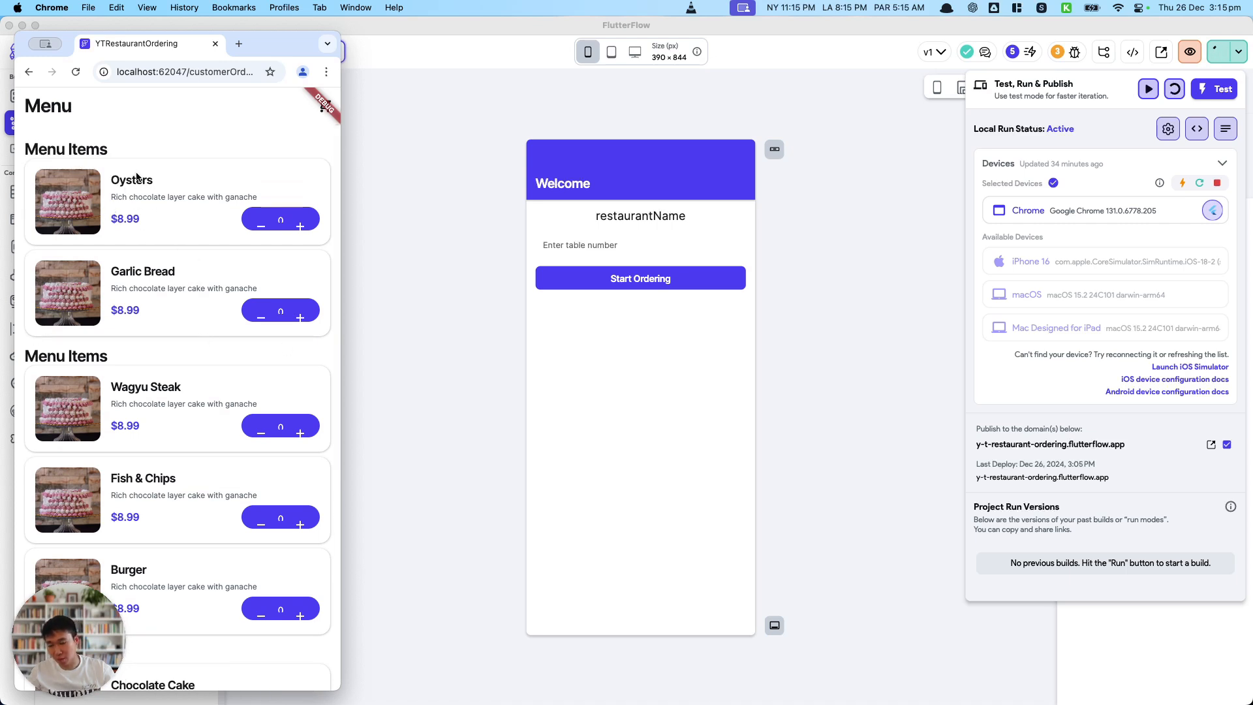
scroll(165, 412, "down", 3)
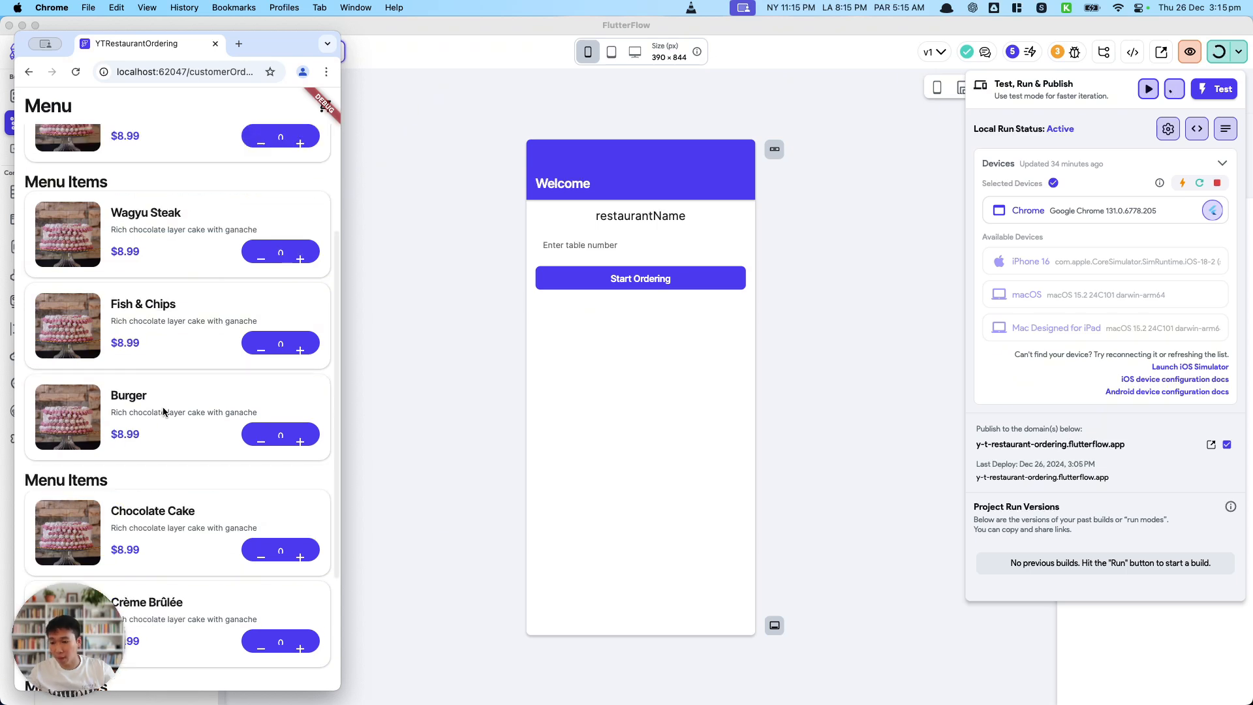
scroll(155, 364, "down", 3)
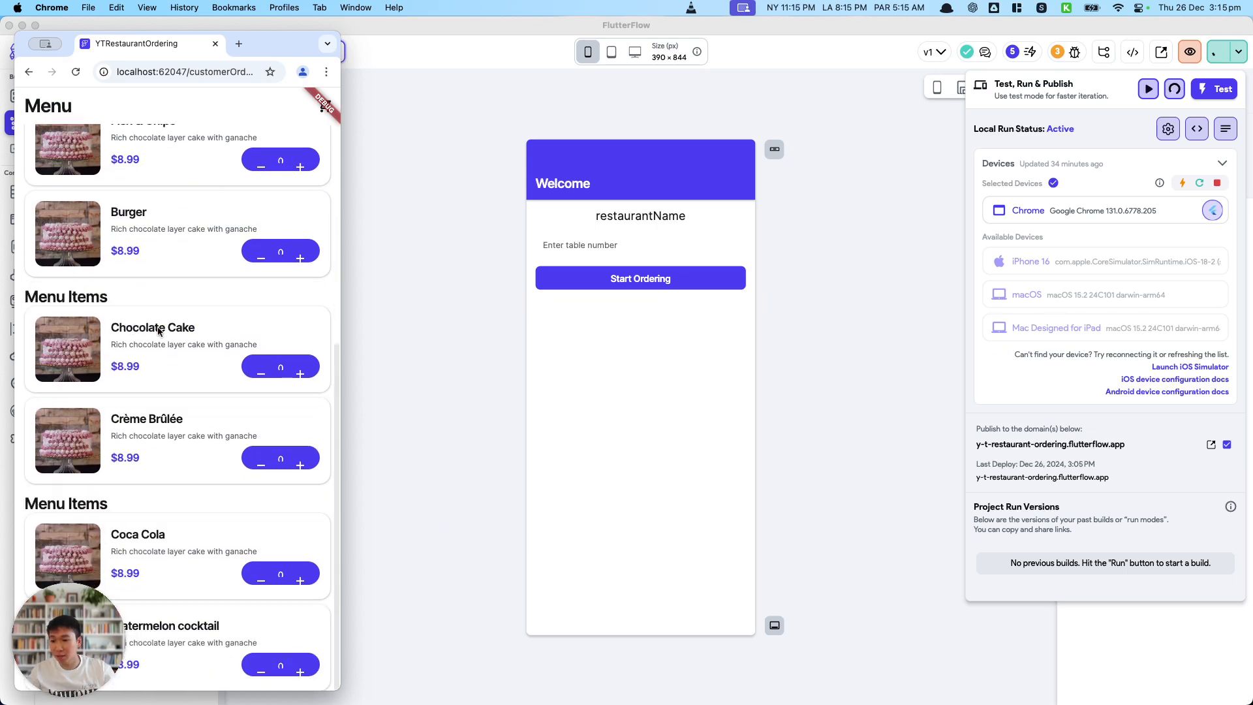
Step: Return to FlutterFlow and move the CustomerOrderMenu page into the Customer folder
left_click(418, 452)
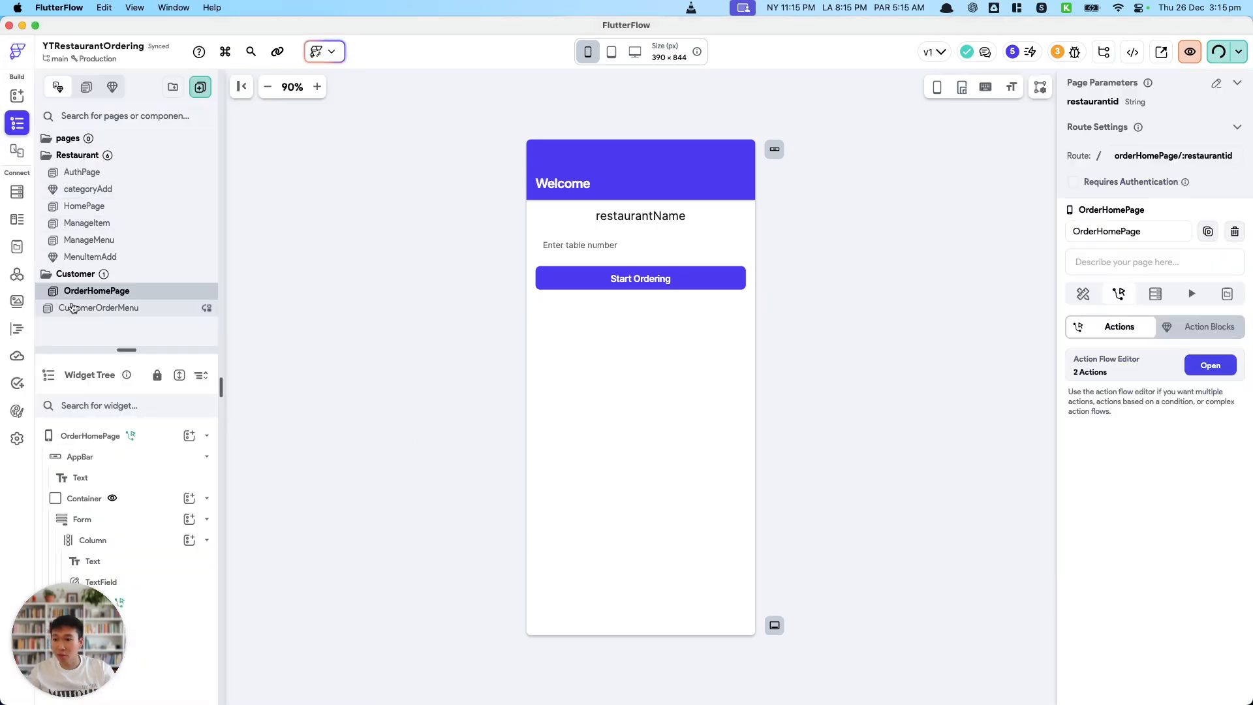
left_click_drag(103, 309, 104, 305)
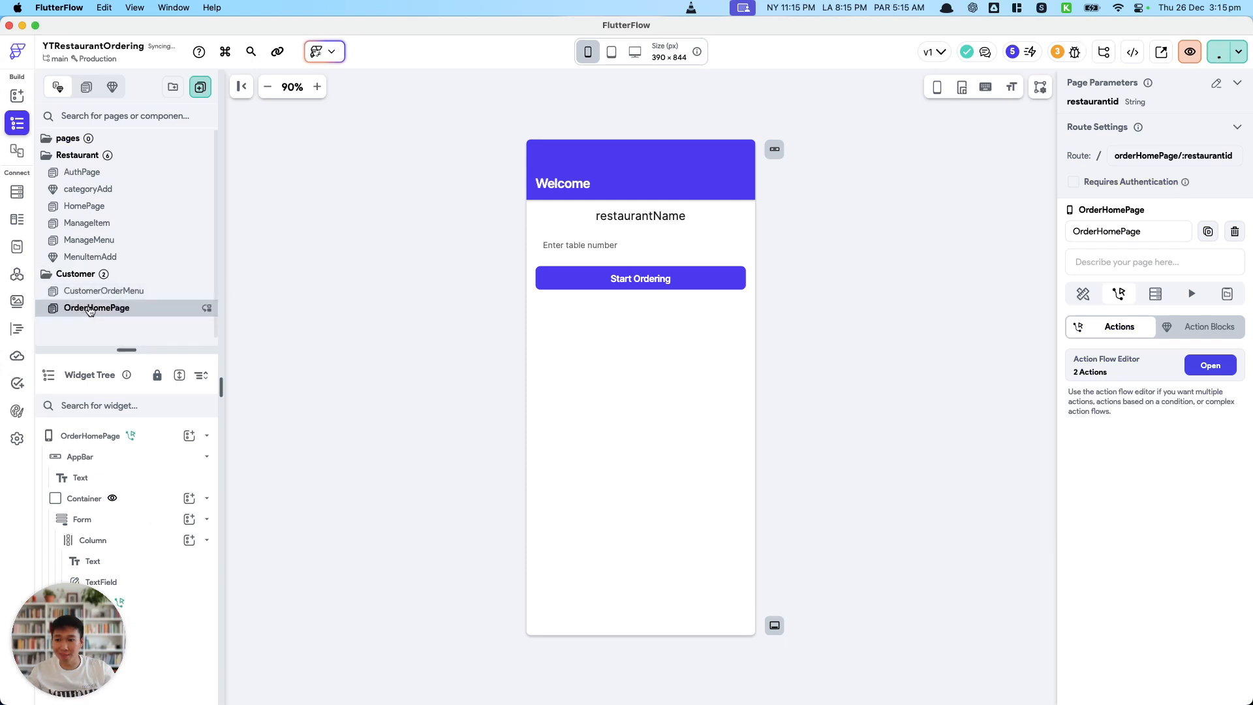
Step: On the CustomerOrderMenu page, bind the menu item image's path to the image field of the menu_item document
left_click(174, 297)
scroll(1122, 450, "down", 5)
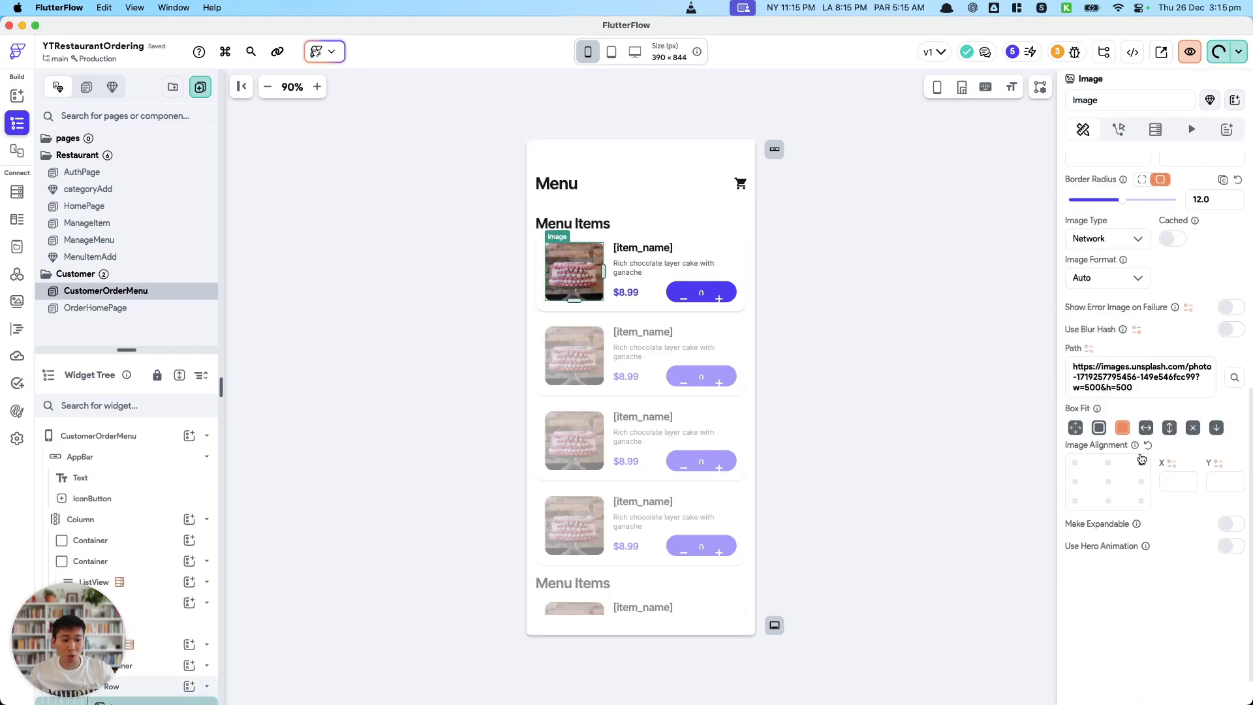
left_click(1088, 349)
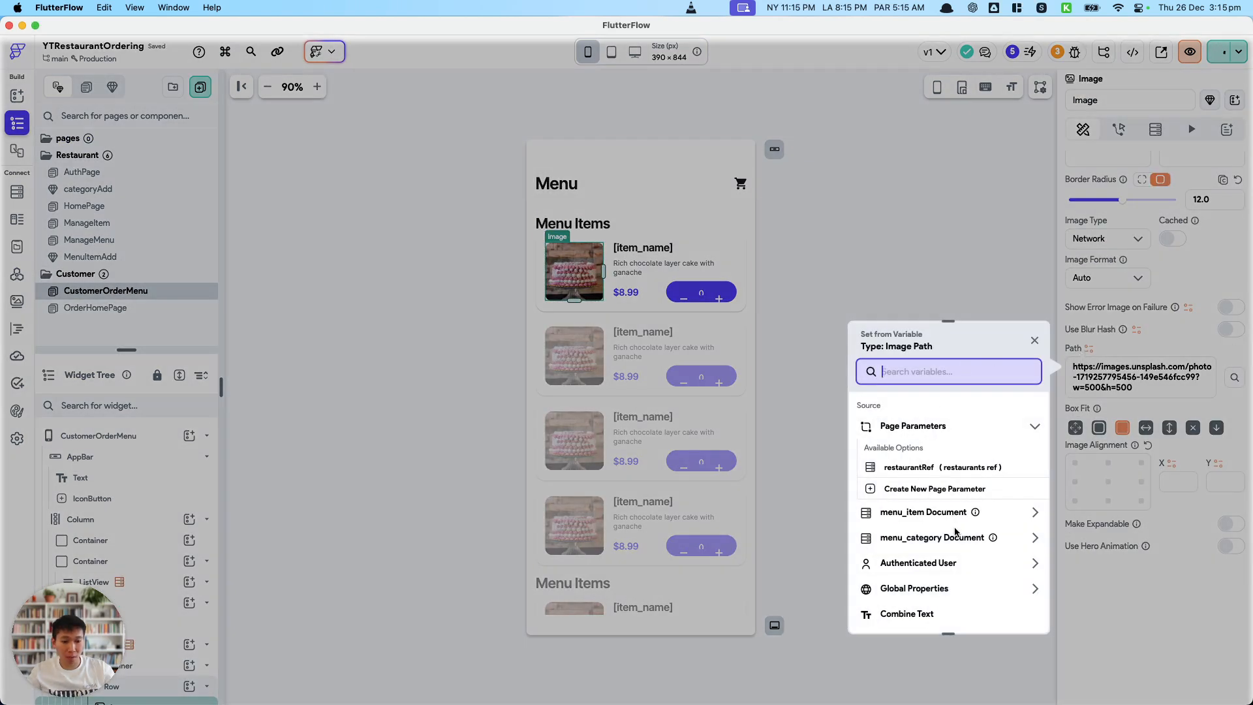
left_click(940, 513)
scroll(913, 476, "down", 3)
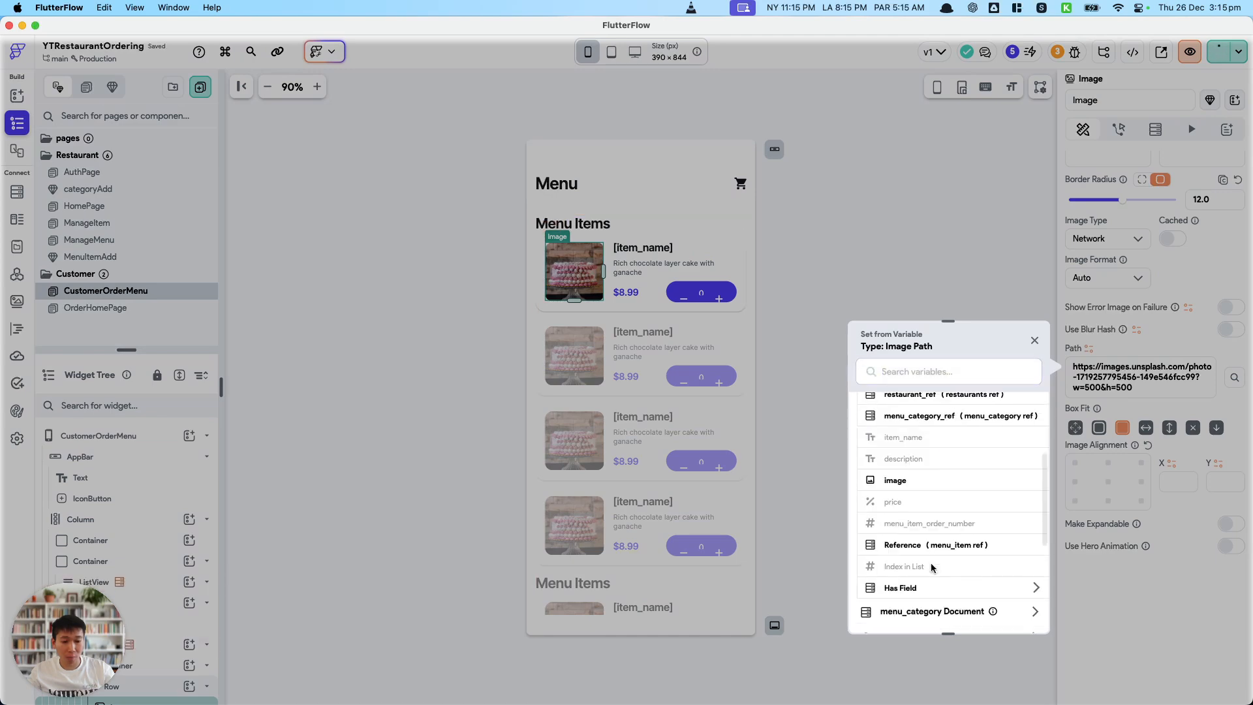
left_click(910, 476)
Step: Bind the text below the item name to the menu_item document's description field
left_click(630, 268)
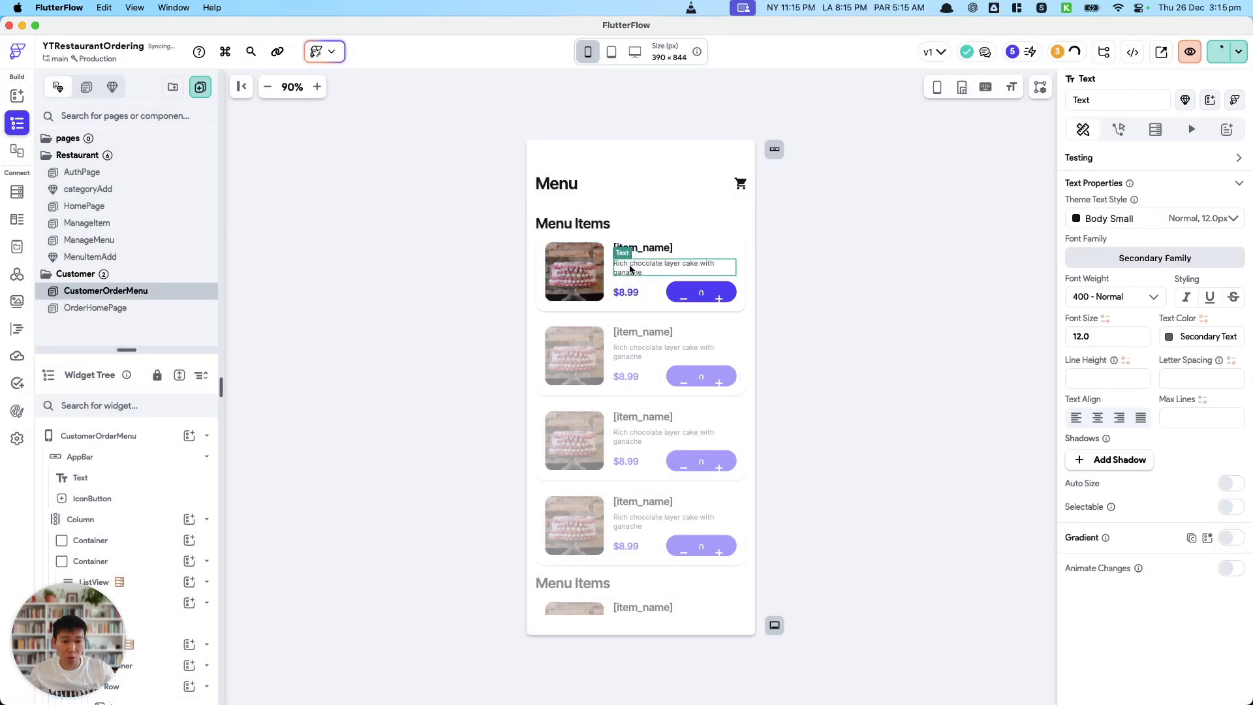
left_click(1088, 209)
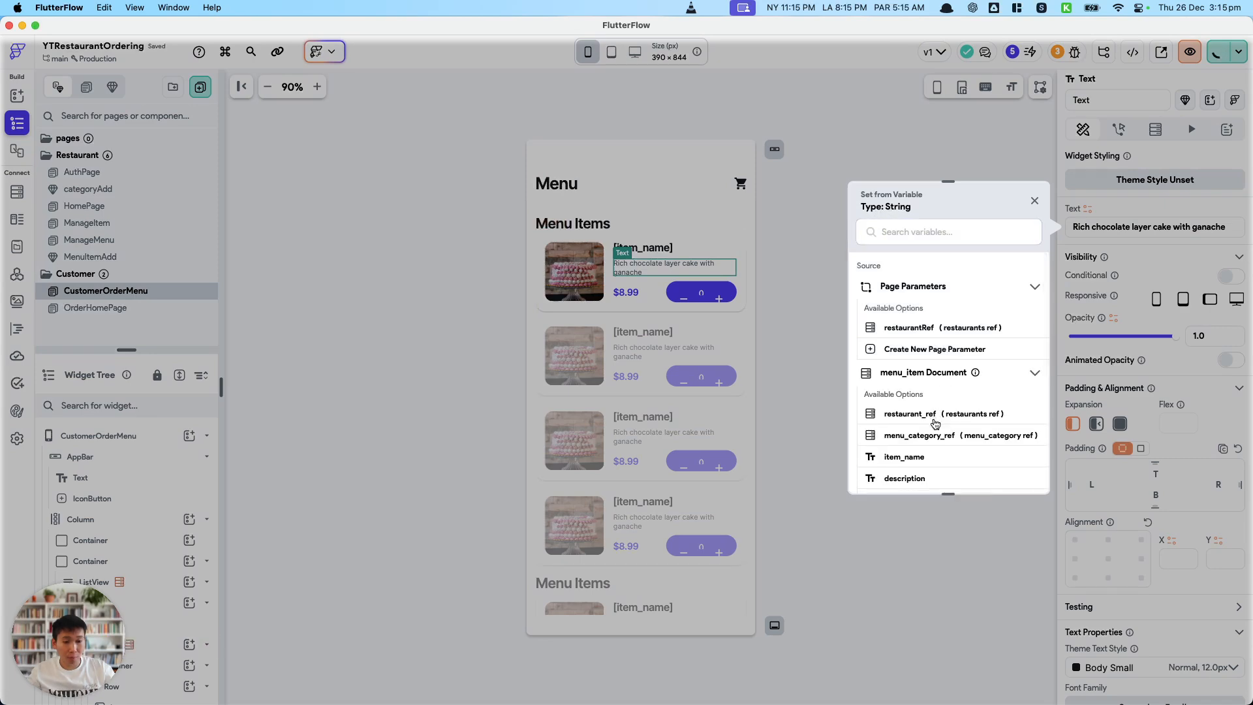
left_click(925, 480)
Step: Set the $8.99 text from the menu_item document's price field, using the Number Format option
left_click(625, 286)
left_click(1087, 208)
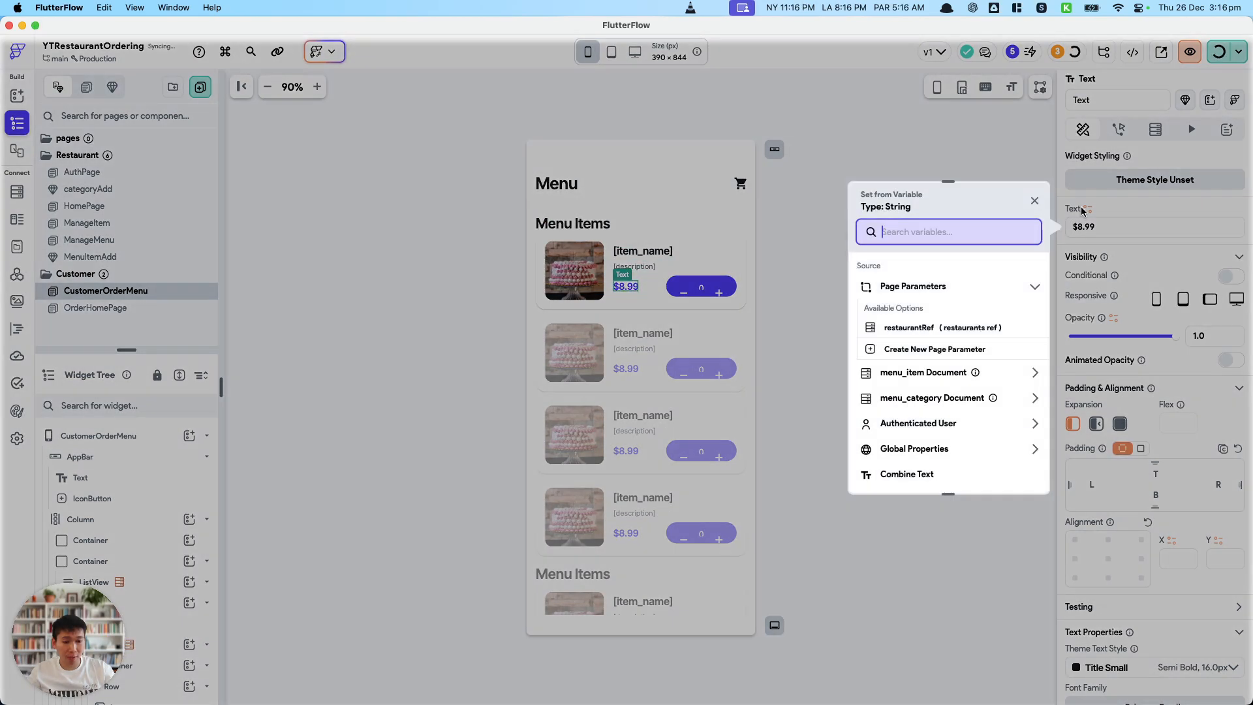
scroll(947, 391, "down", 3)
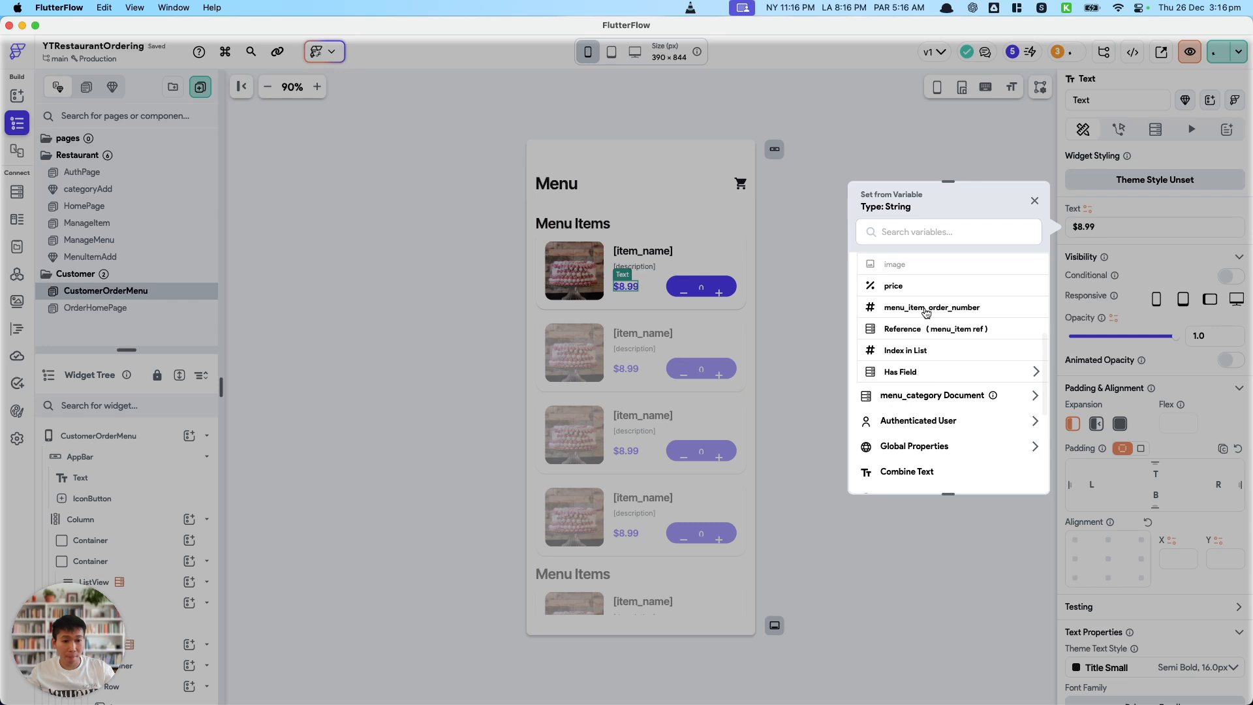
left_click(927, 287)
left_click(927, 397)
left_click(913, 364)
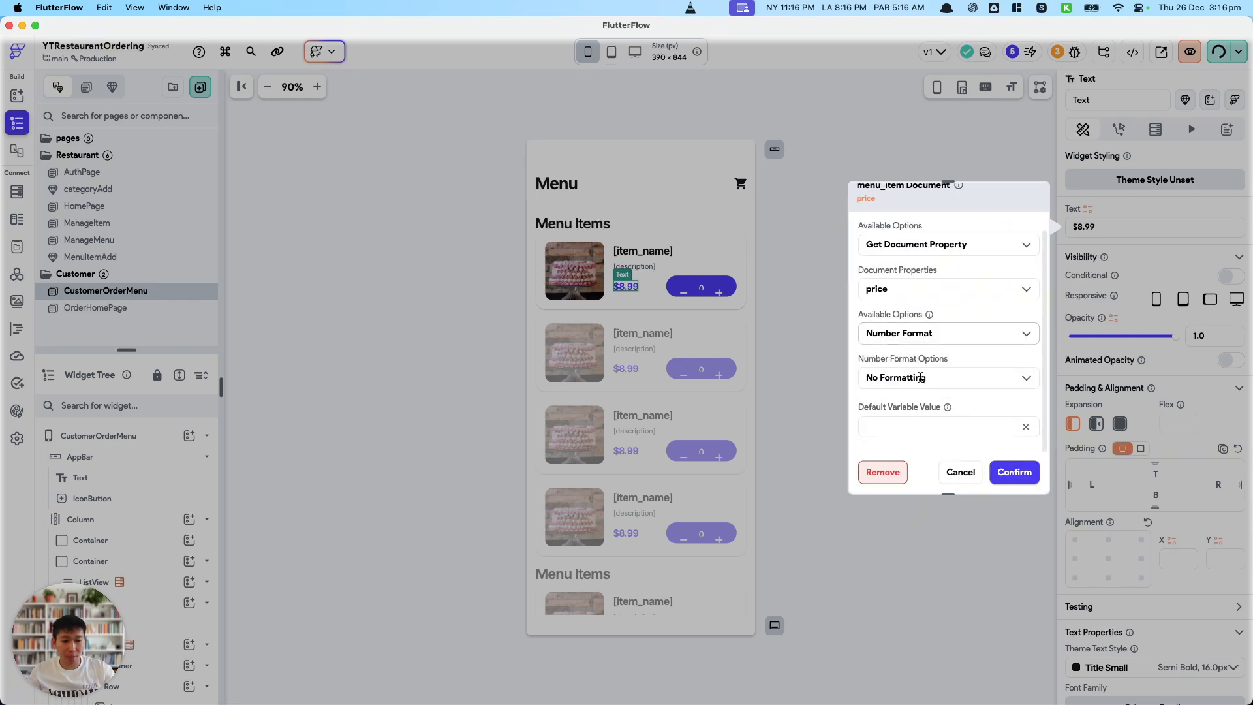
Step: Format the price as Decimal, enable Display as Currency, and confirm the binding
left_click(927, 378)
scroll(928, 387, "down", 2)
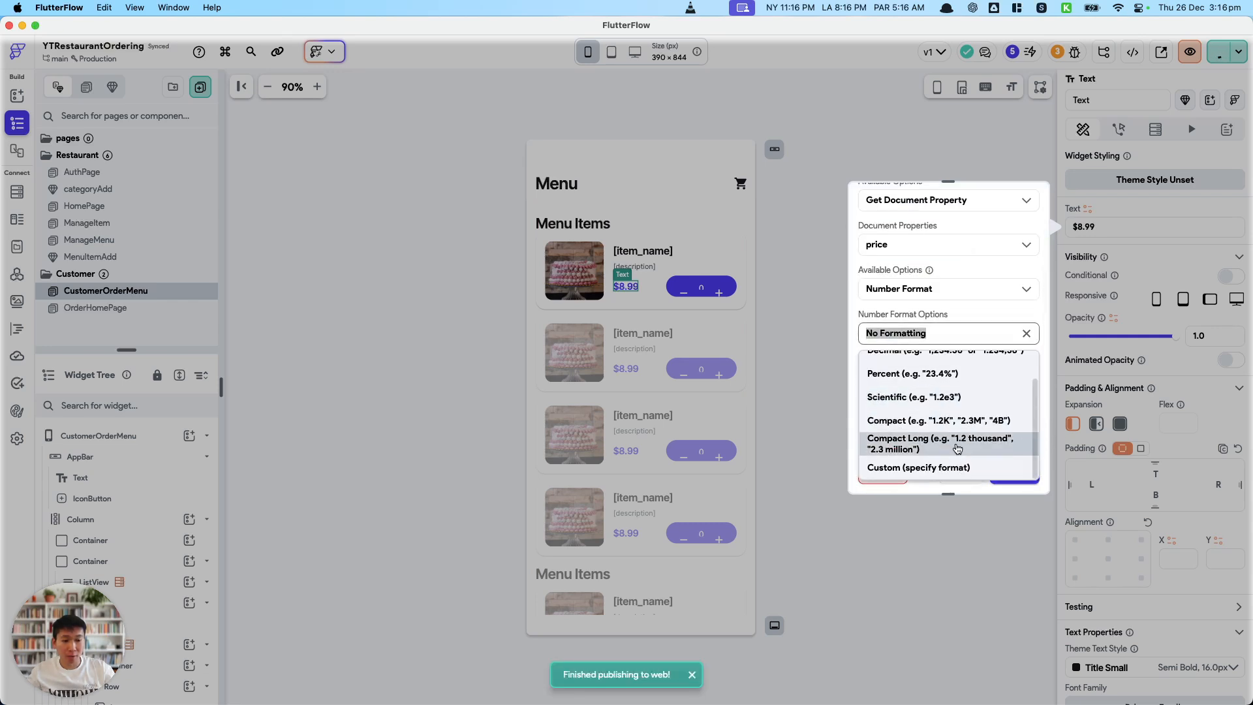
scroll(928, 386, "up", 2)
left_click(928, 386)
left_click(1025, 407)
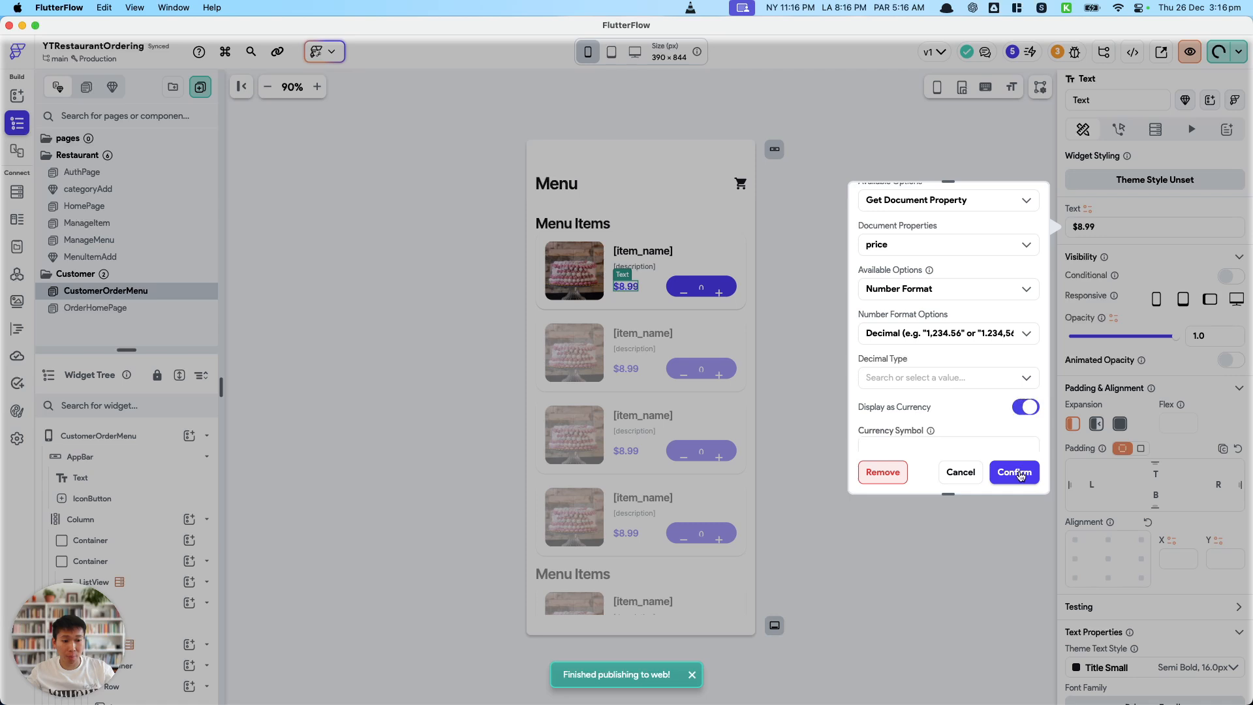
left_click(1015, 472)
left_click(932, 319)
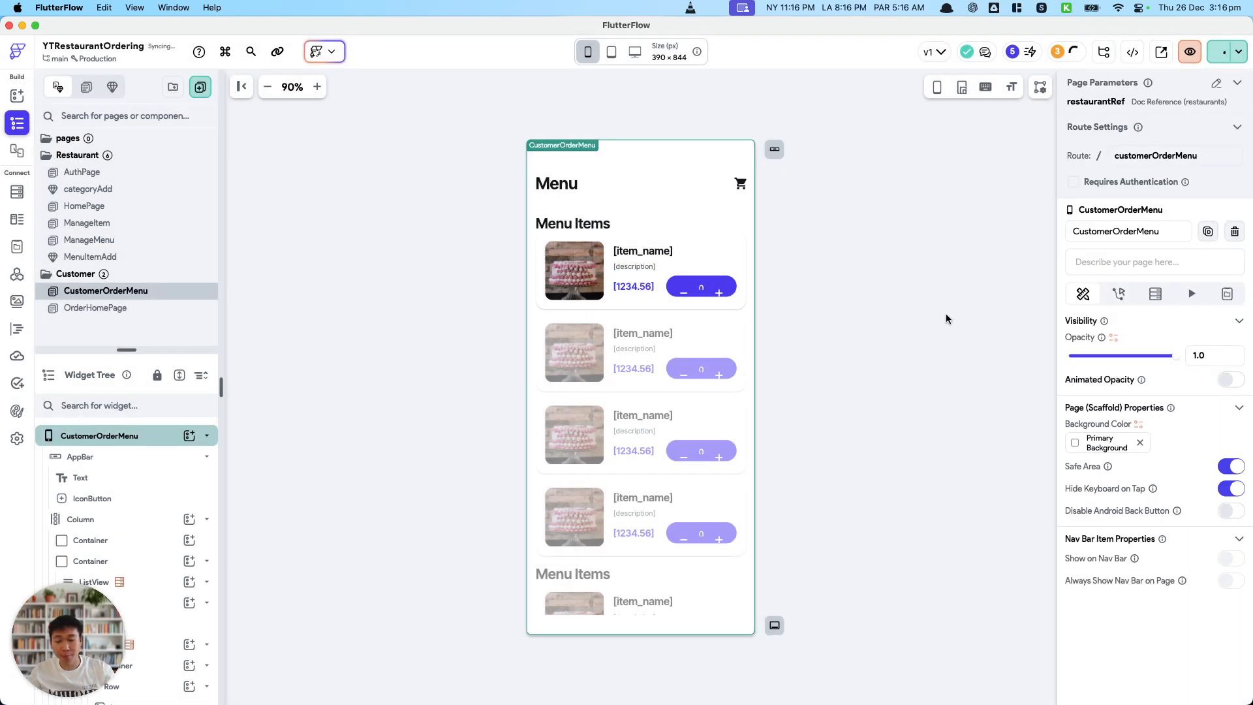
Step: Save the project and reload the active local run on Chrome
key("super+s")
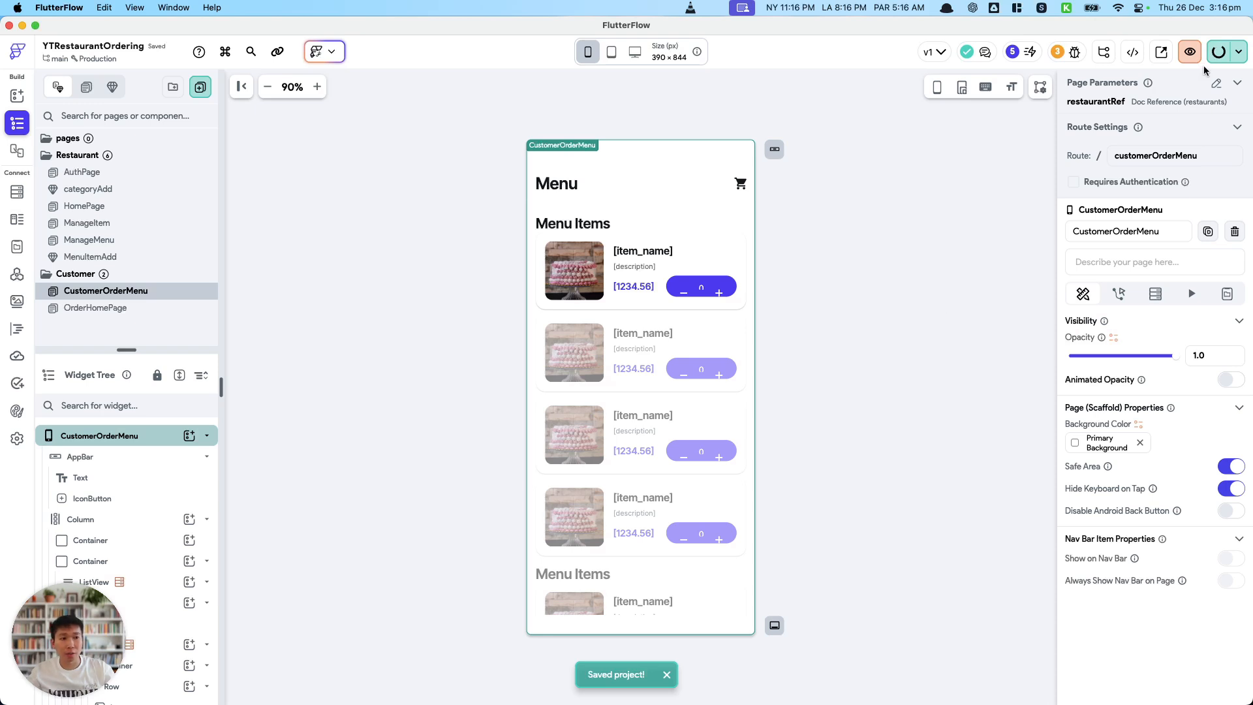
left_click(1237, 59)
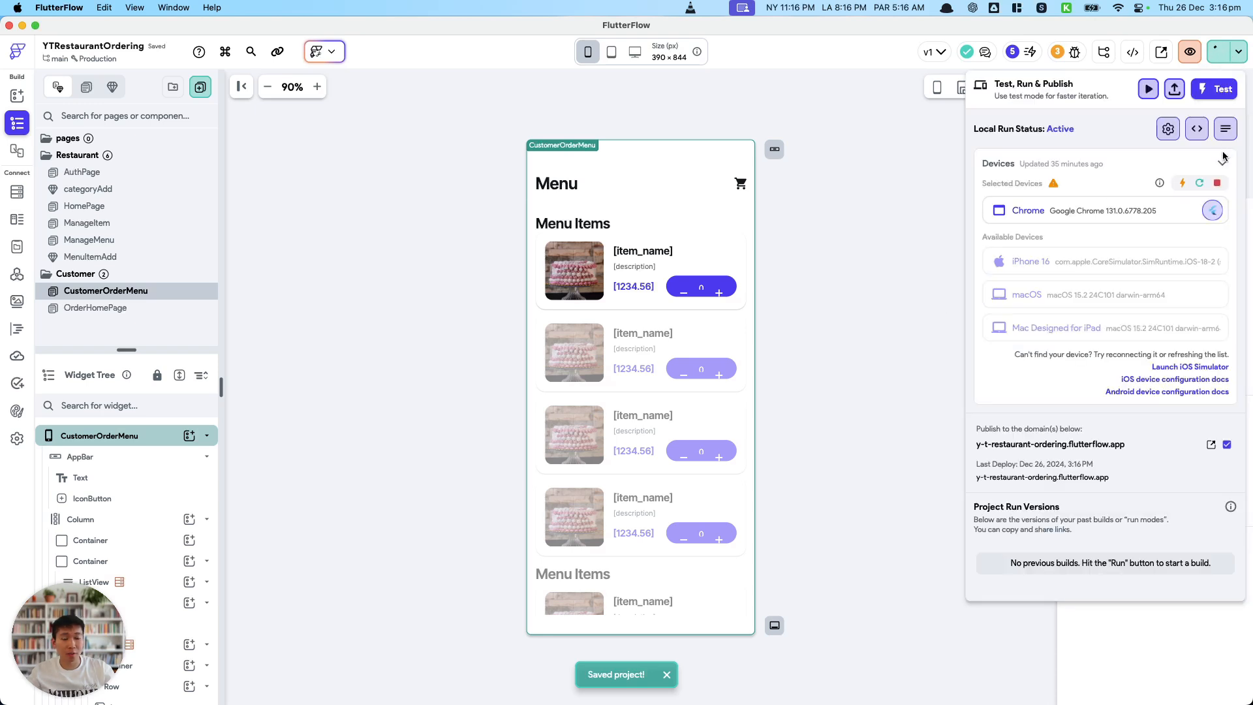
left_click(1178, 187)
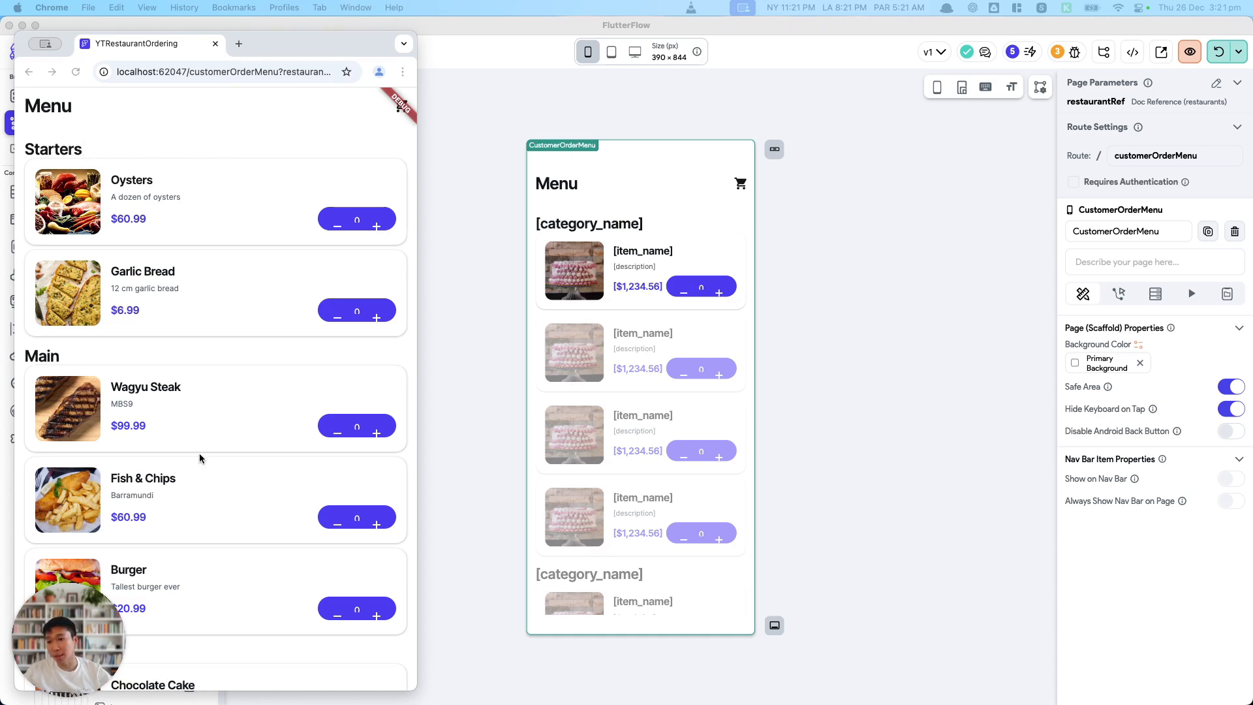
Step: Examine the images, descriptions and prices of the items under each category on the running Menu page
scroll(219, 299, "down", 1)
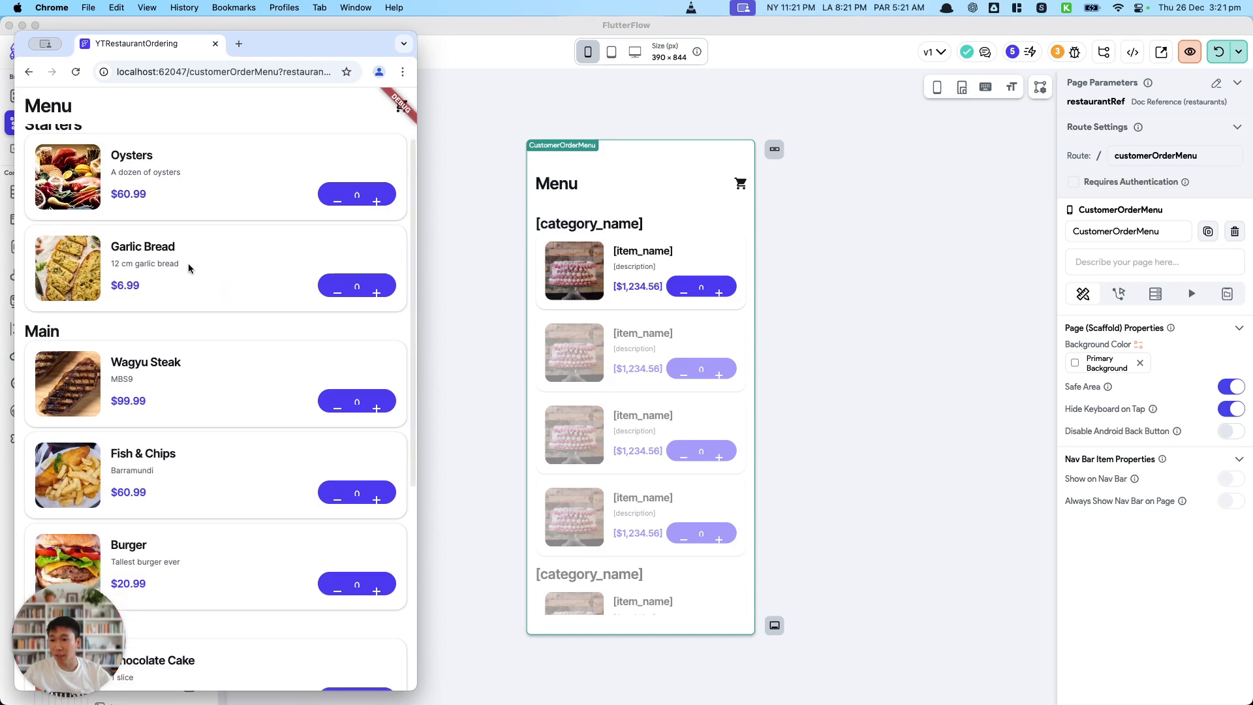
scroll(222, 297, "up", 1)
scroll(232, 302, "down", 2)
scroll(242, 307, "down", 4)
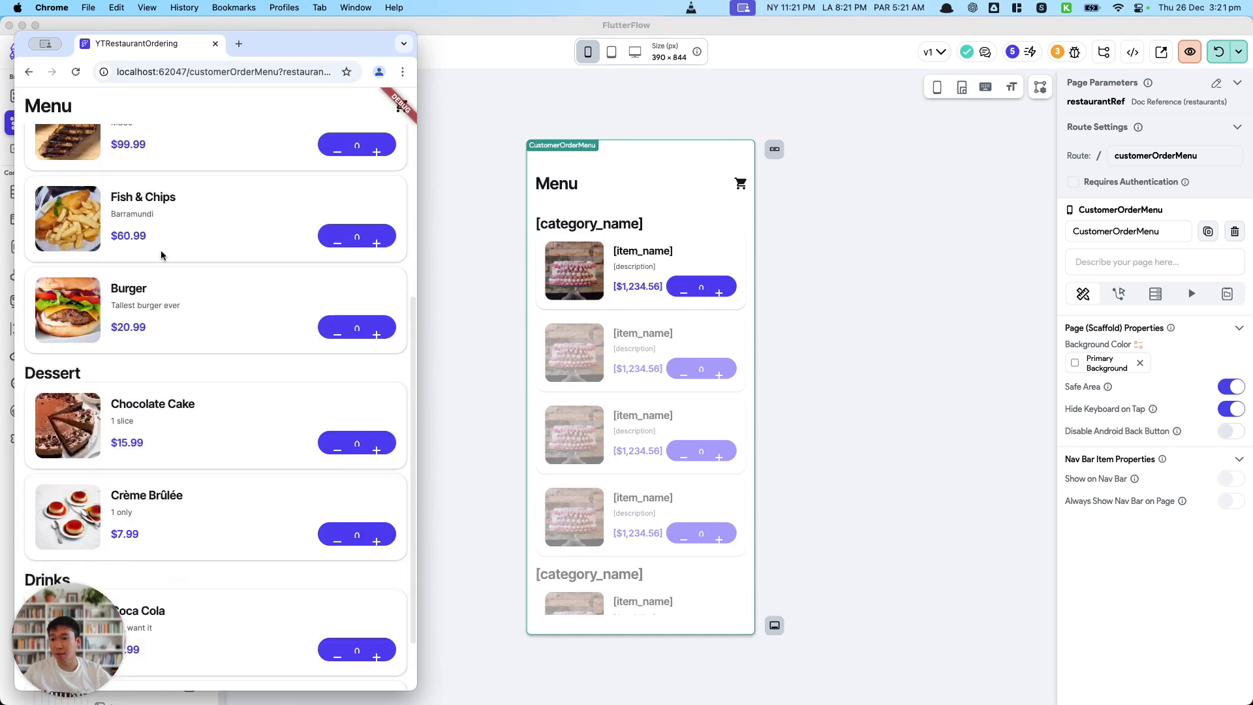
scroll(159, 252, "up", 5)
scroll(105, 272, "down", 3)
scroll(151, 463, "down", 3)
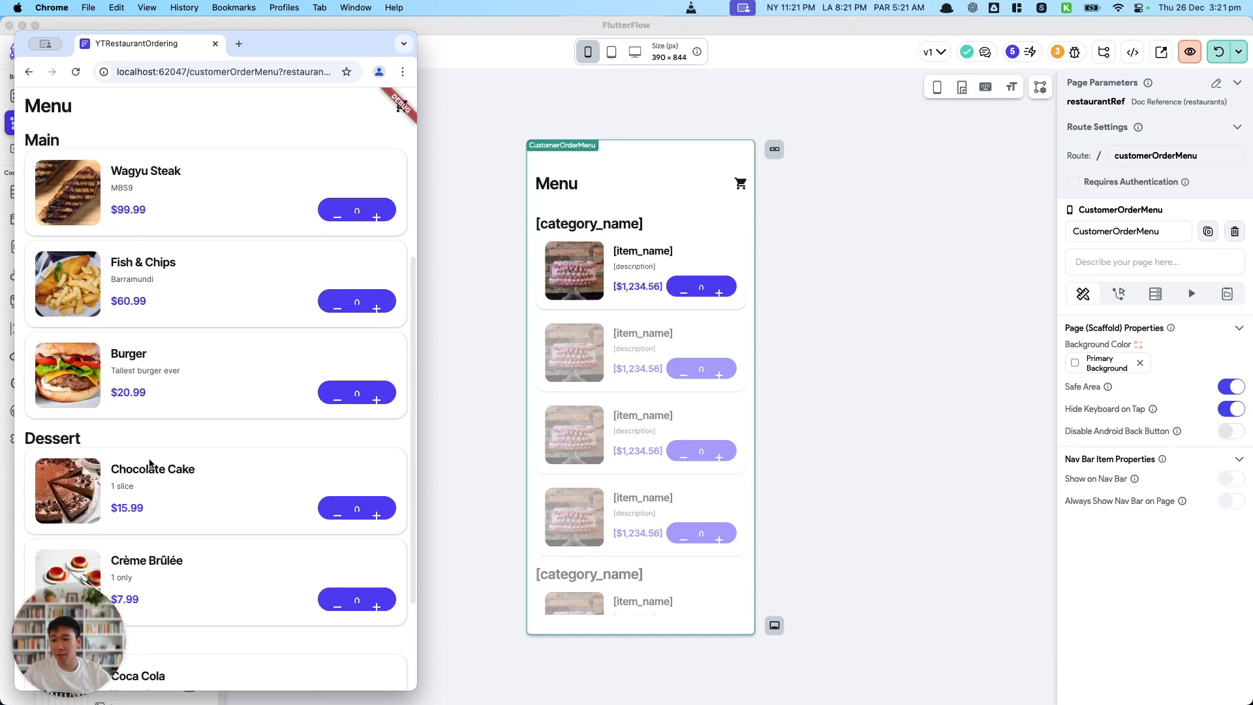
scroll(270, 508, "up", 5)
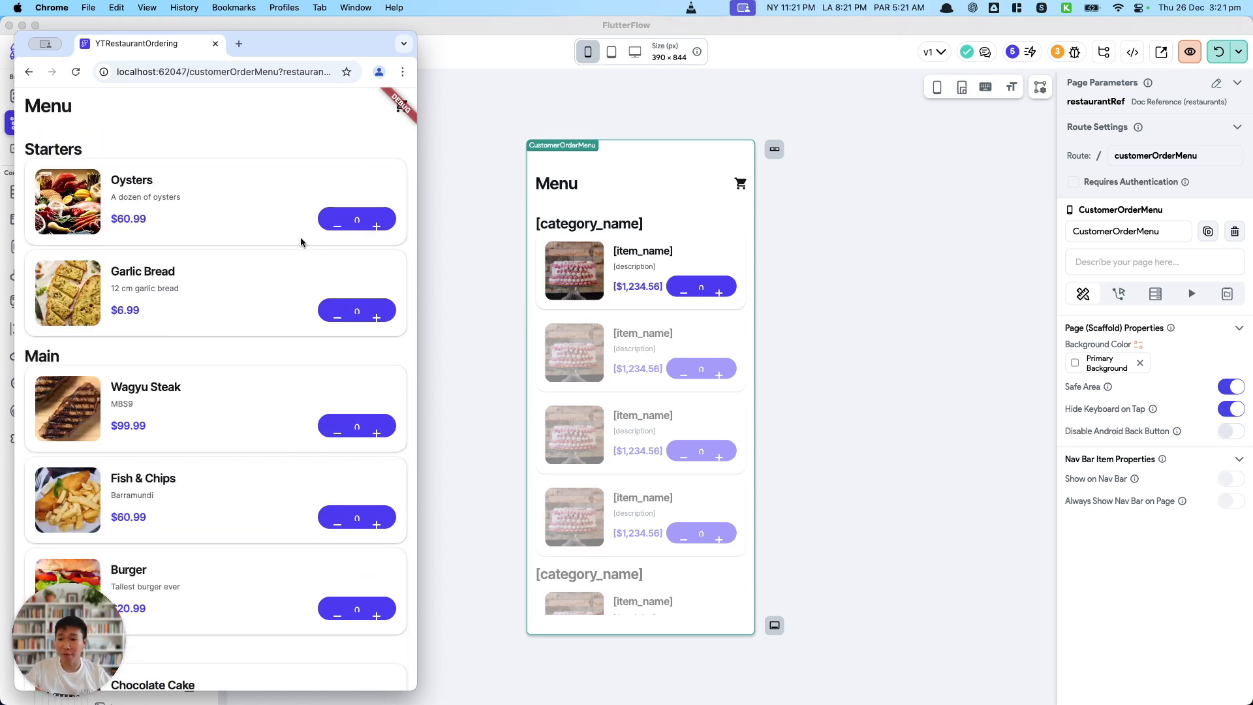
Step: Return to FlutterFlow and review OrderHomePage's Start Ordering button and the CustomerOrderMenu page against the running Chrome menu
left_click(494, 291)
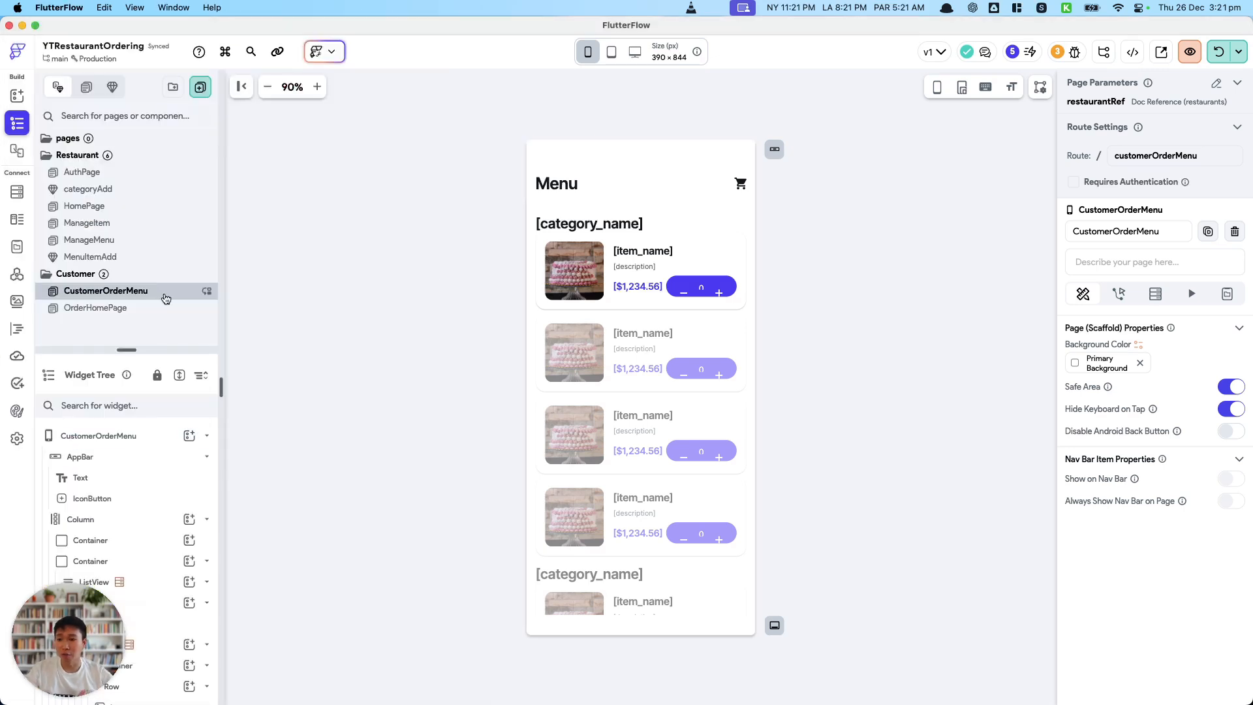
left_click(138, 309)
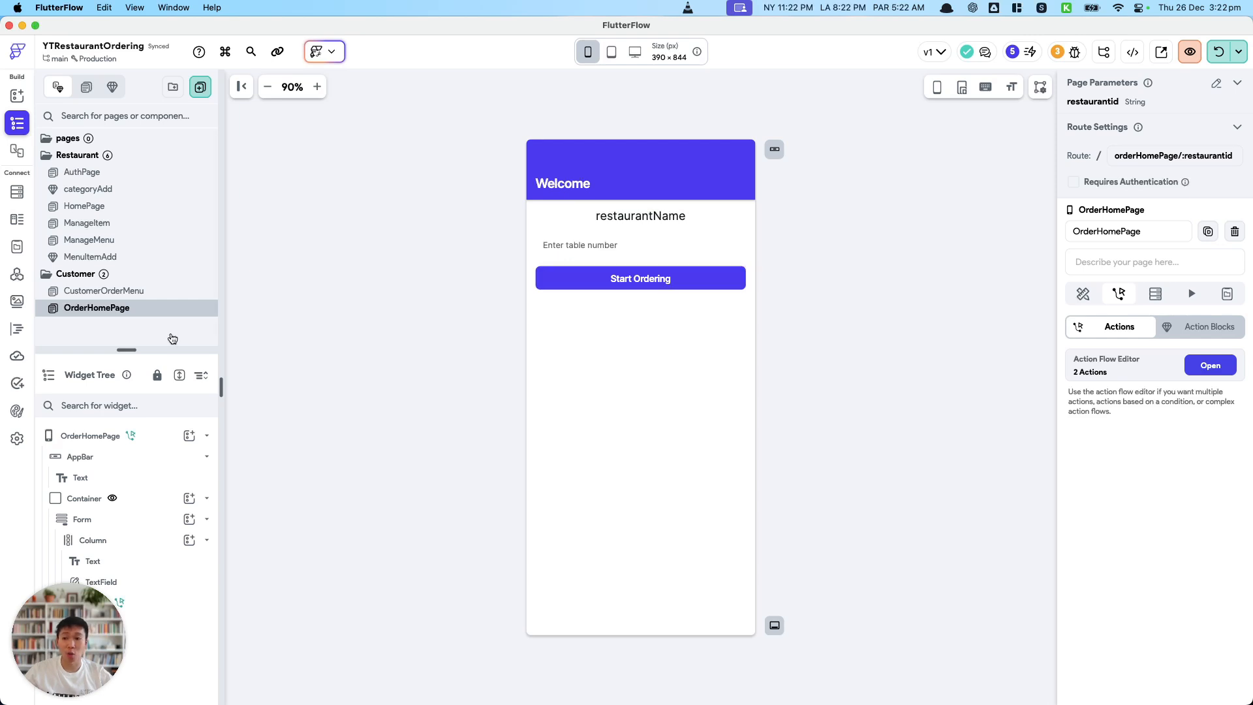
left_click(590, 284)
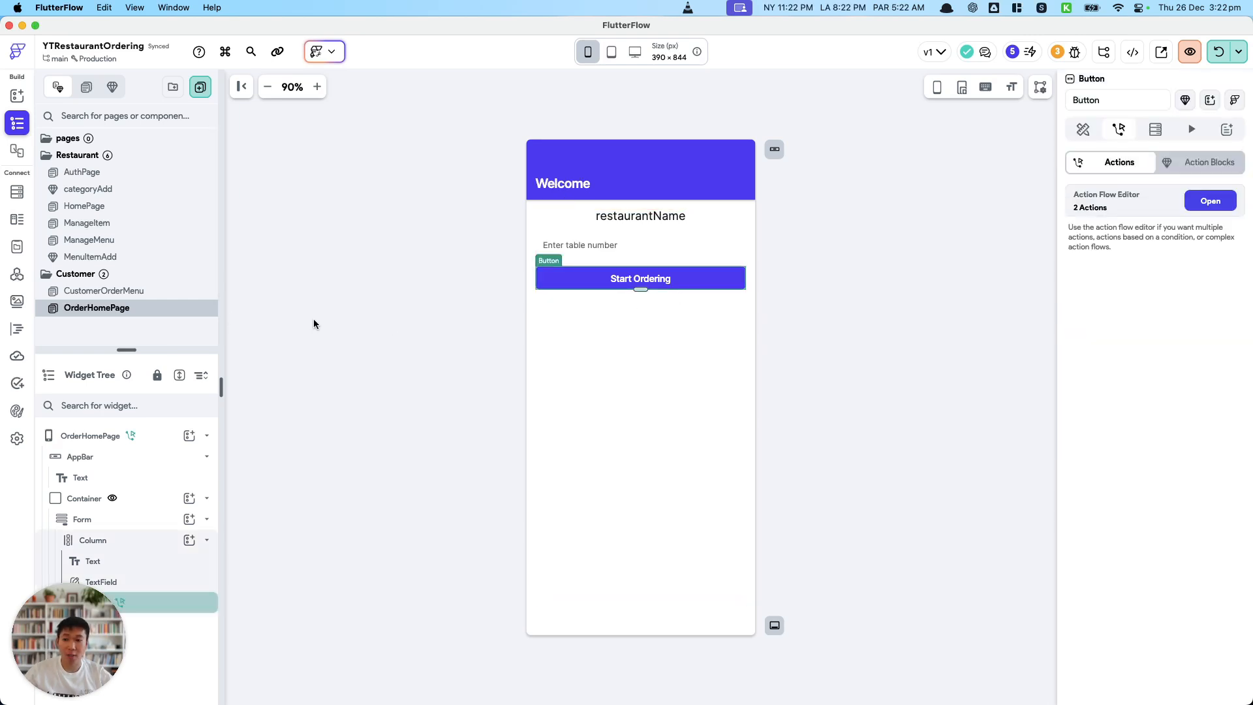
left_click(153, 294)
key("super+Tab")
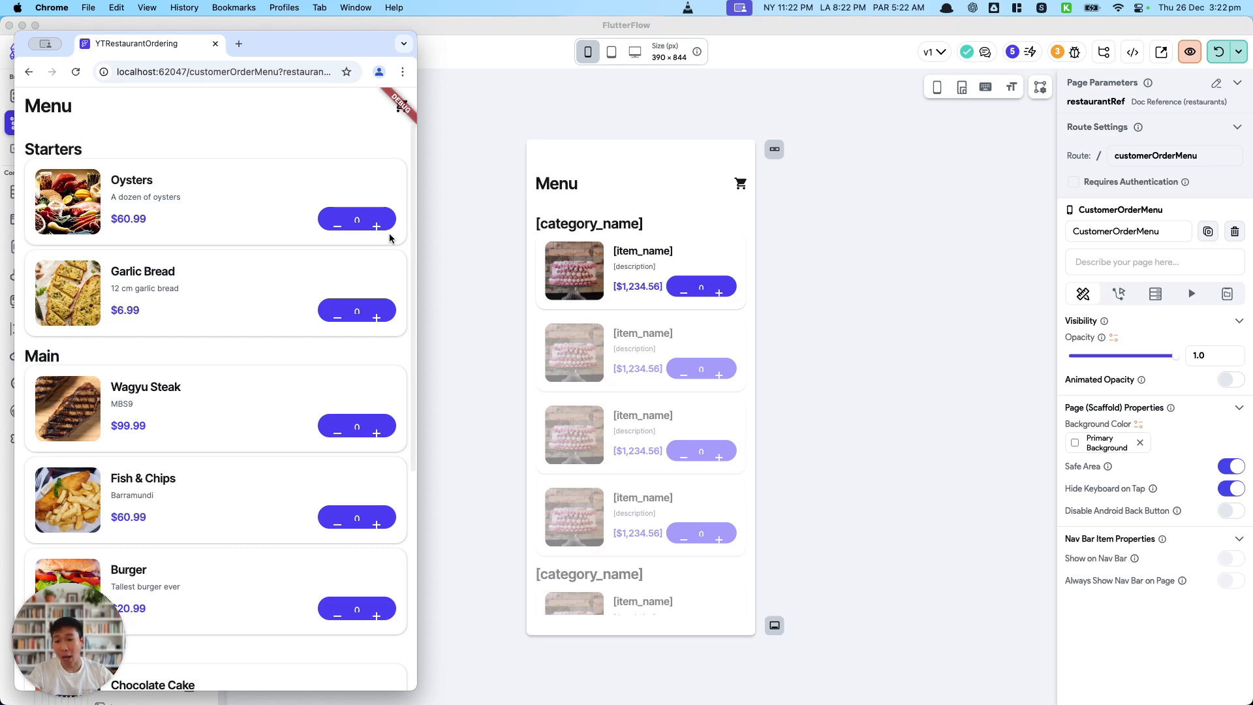
left_click(467, 246)
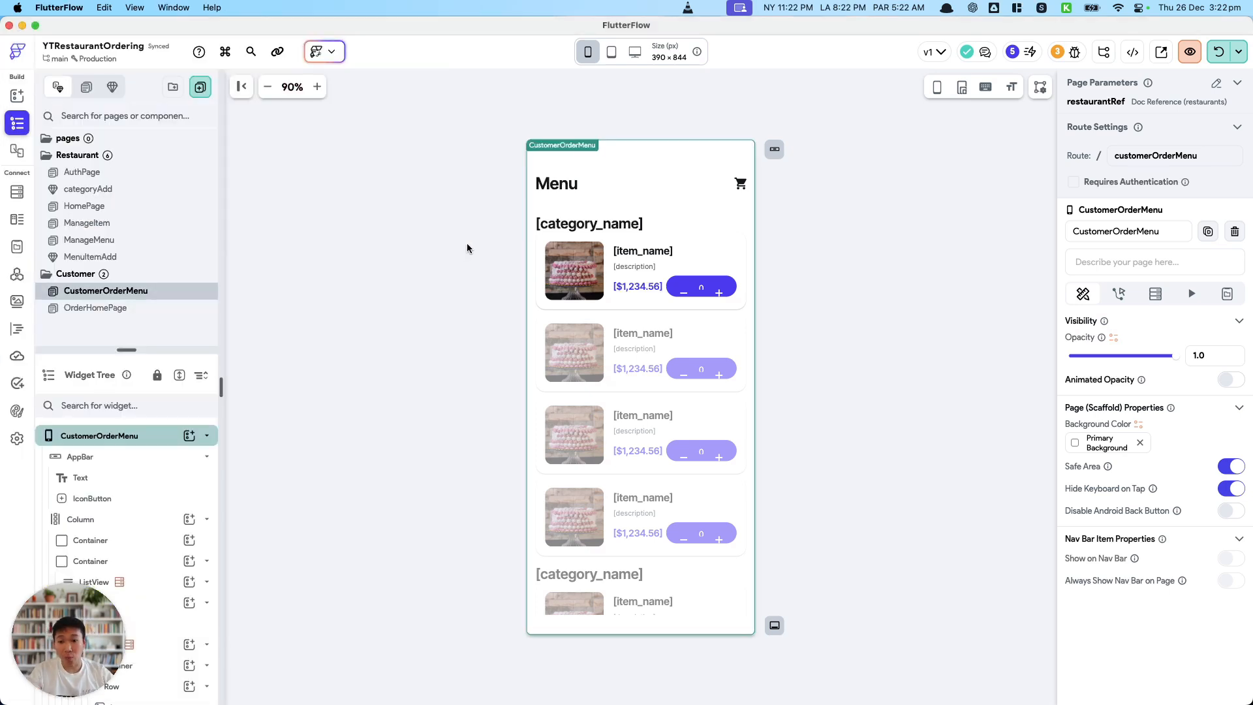
Step: Review the two pages in the Customer folder and open the restaurant's HomePage
left_click(158, 312)
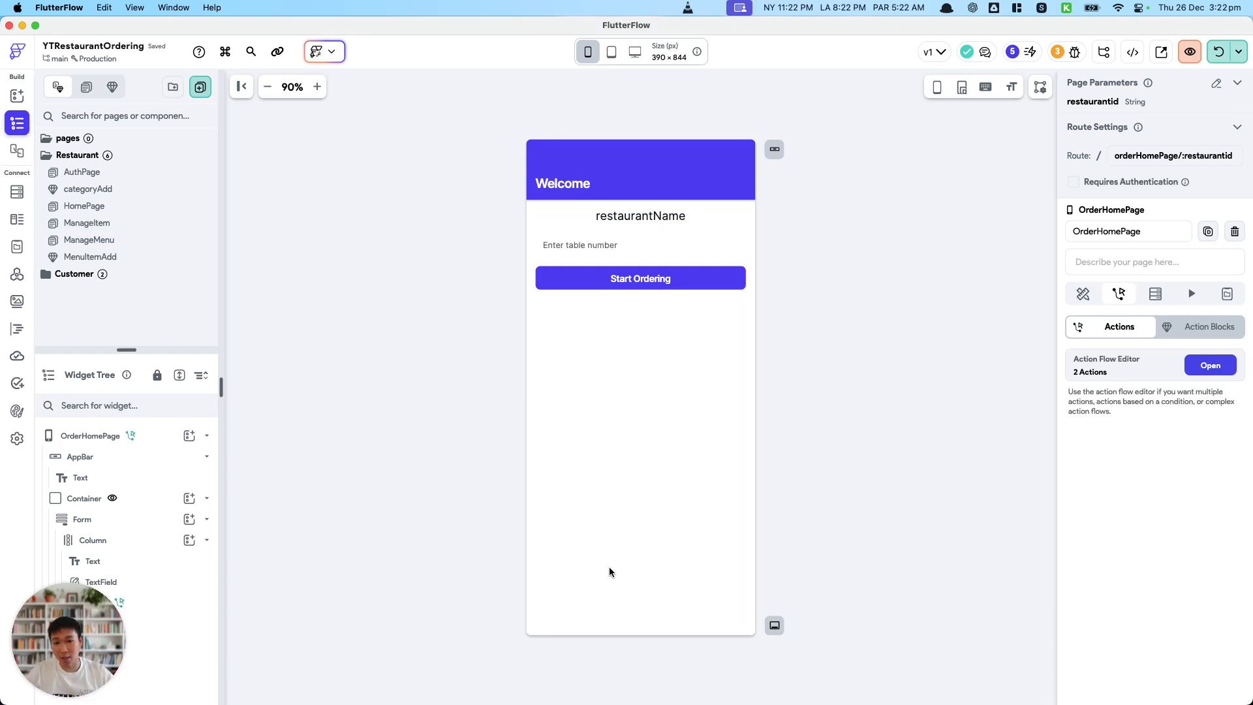
left_click(110, 285)
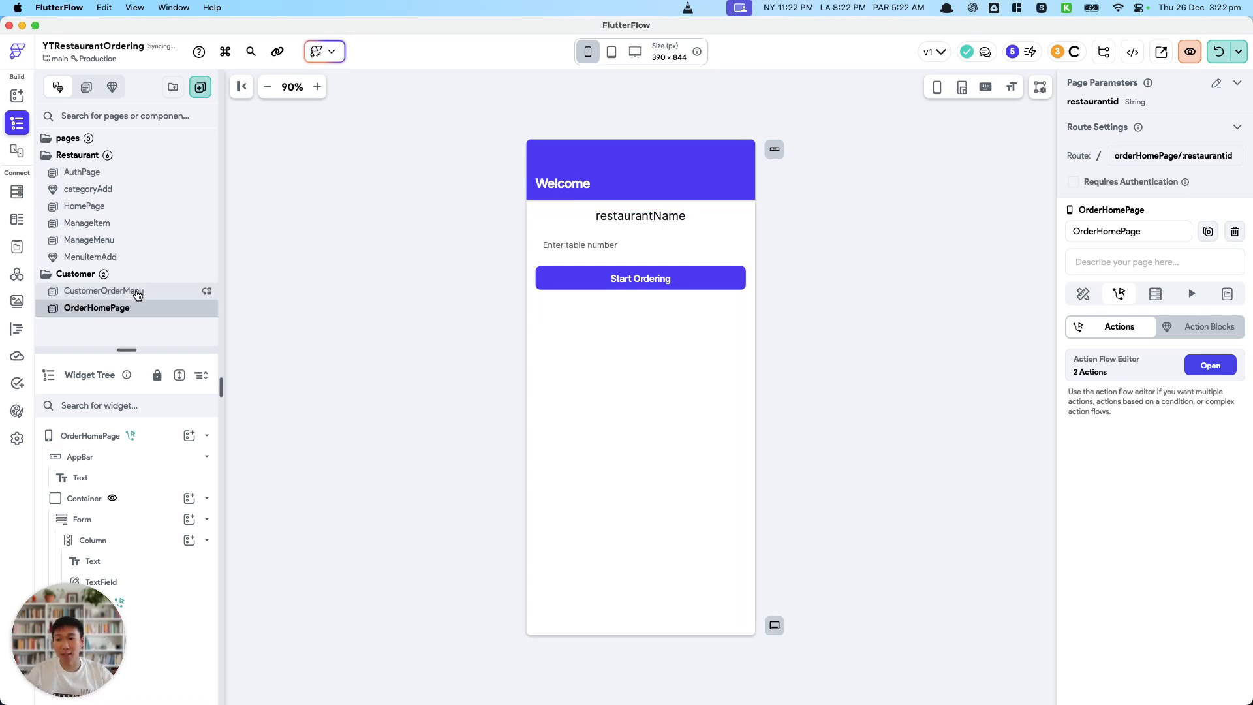
left_click(135, 292)
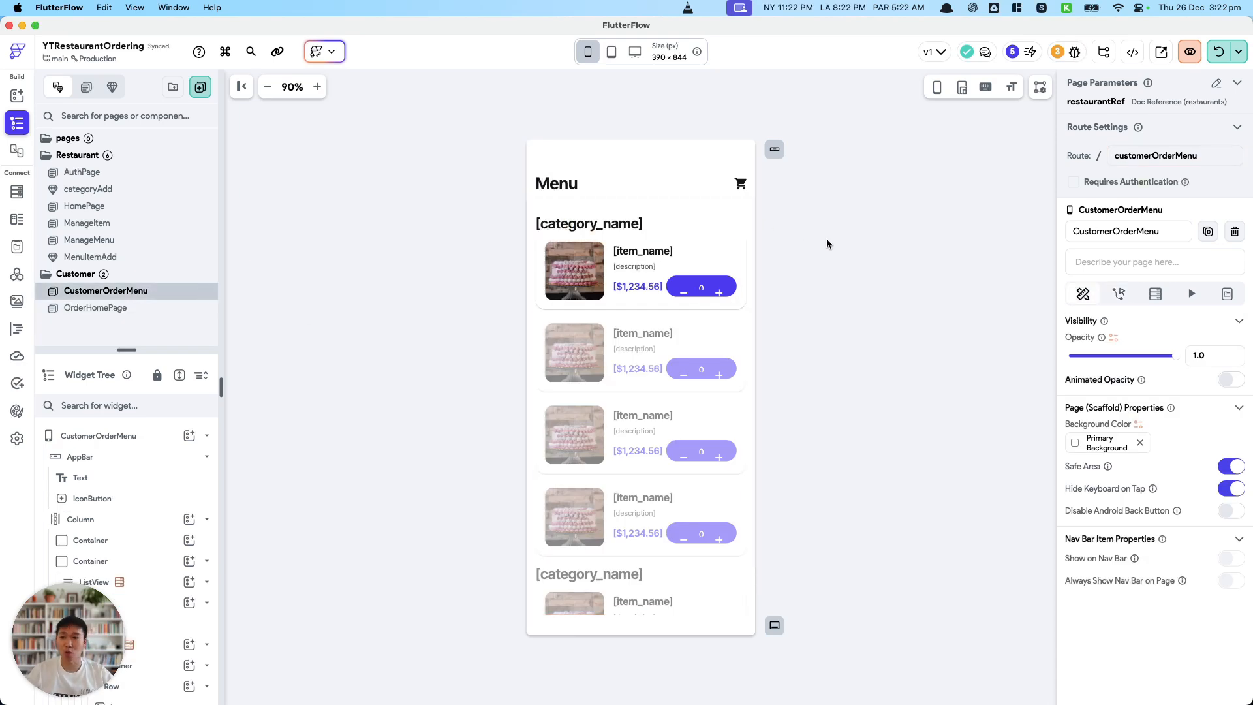
left_click(163, 208)
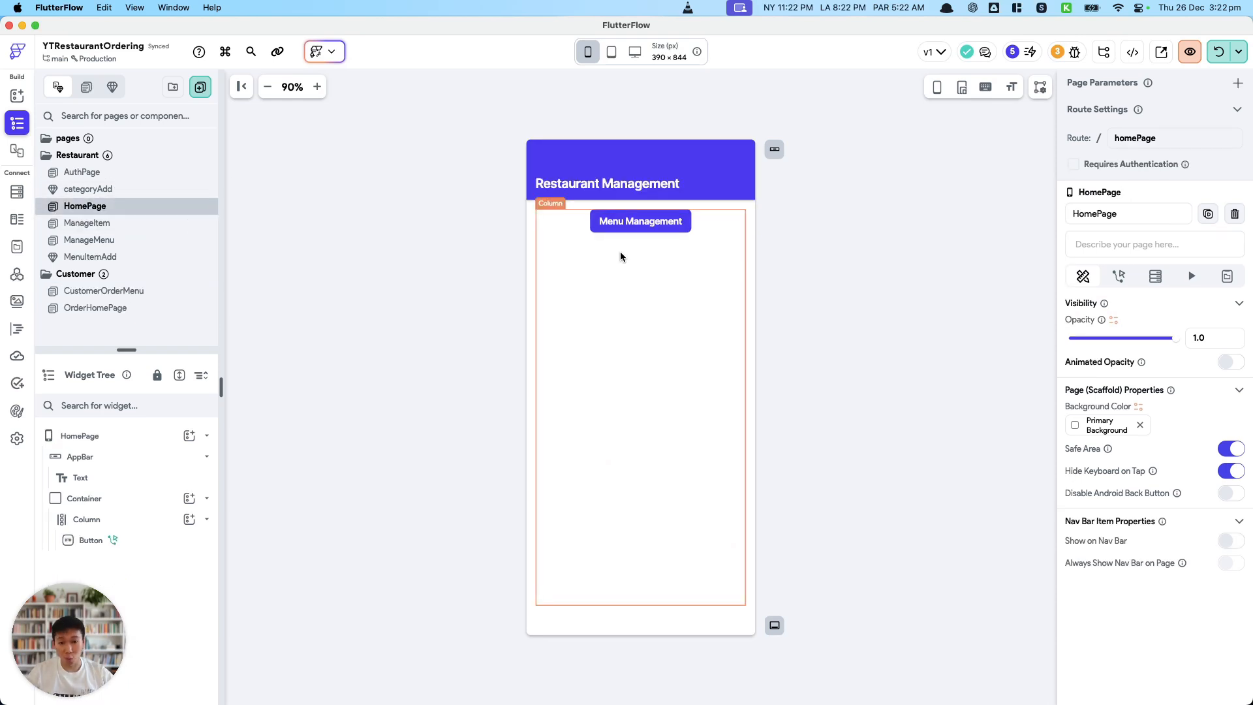